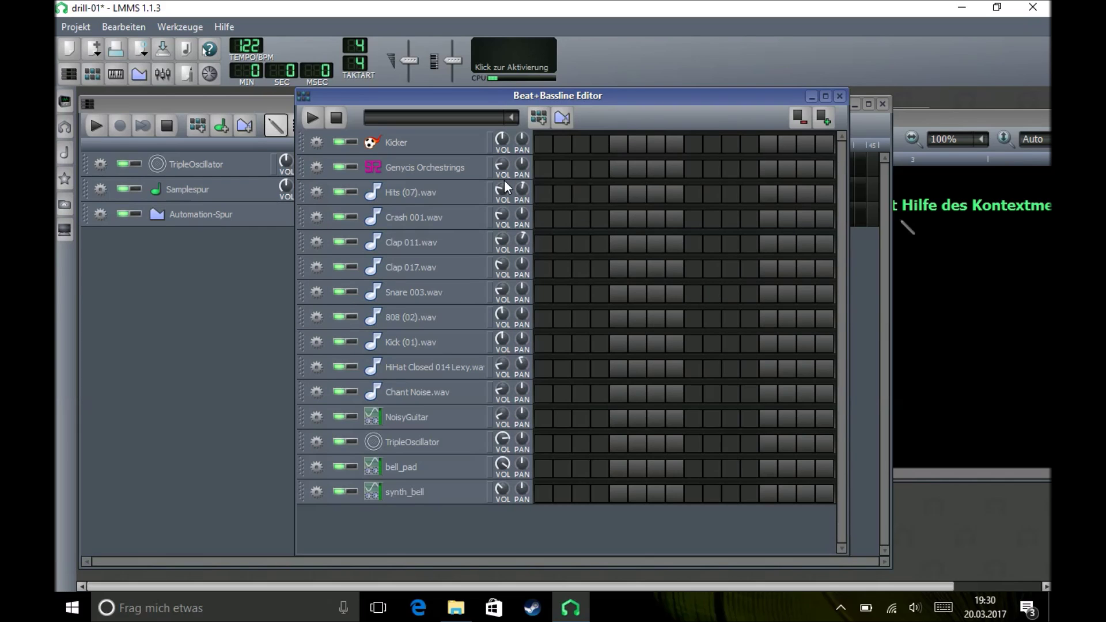
# Open the Genycis Orchestrings pattern in the piano roll and place a chord of 1/16-long notes E4, A4, C5 and E5 on bar 1's first beat
pyautogui.rightClick(571, 168)
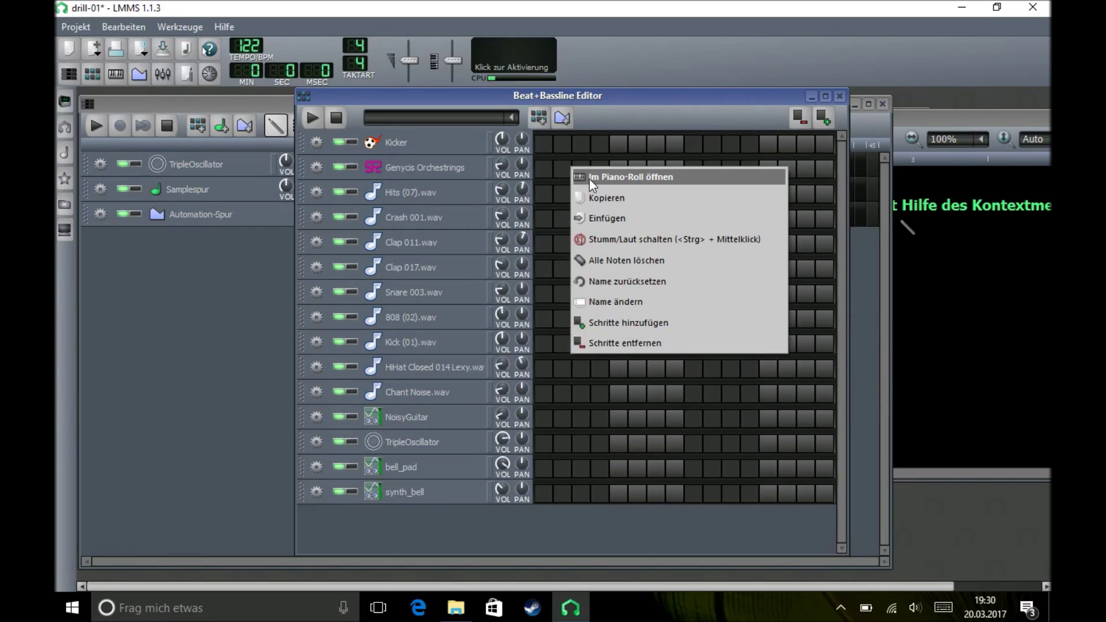
pyautogui.click(592, 179)
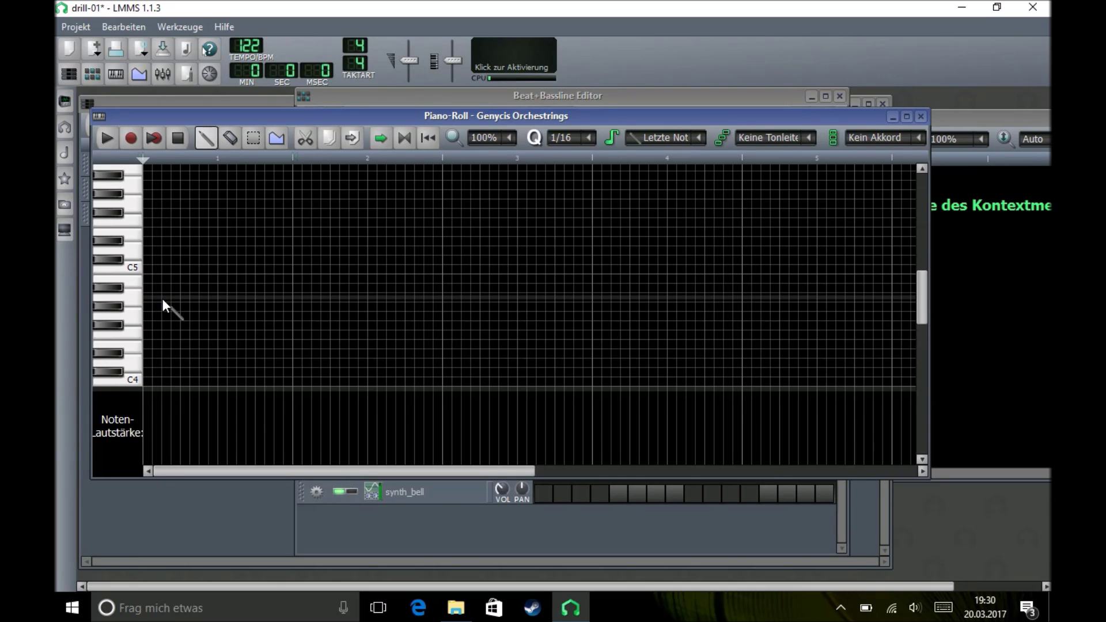
pyautogui.click(145, 344)
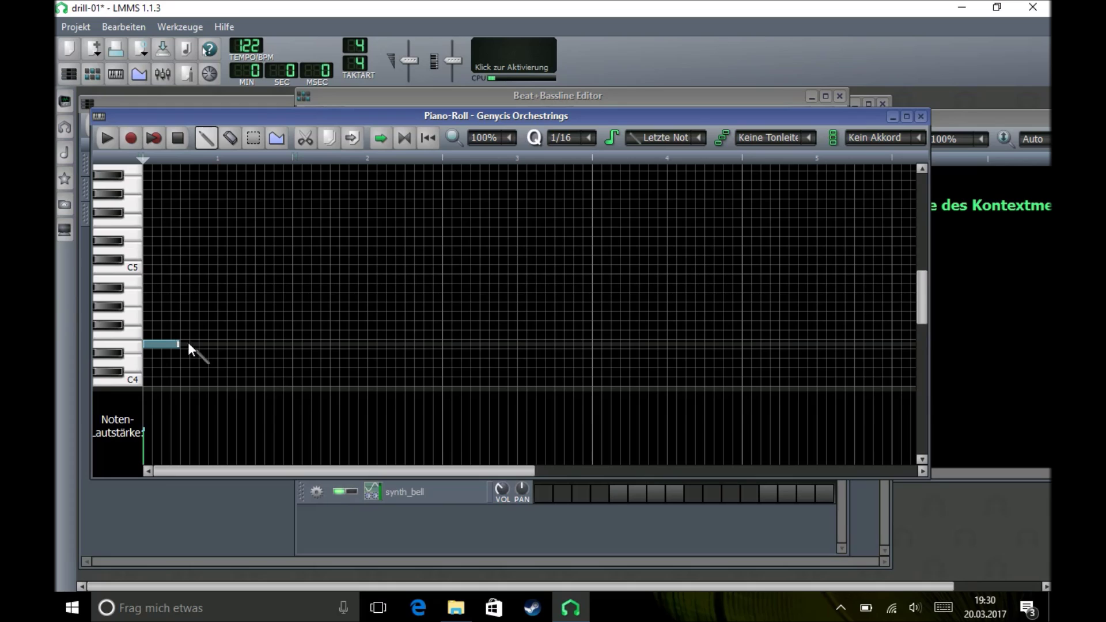
pyautogui.moveTo(179, 343); pyautogui.dragTo(148, 345)
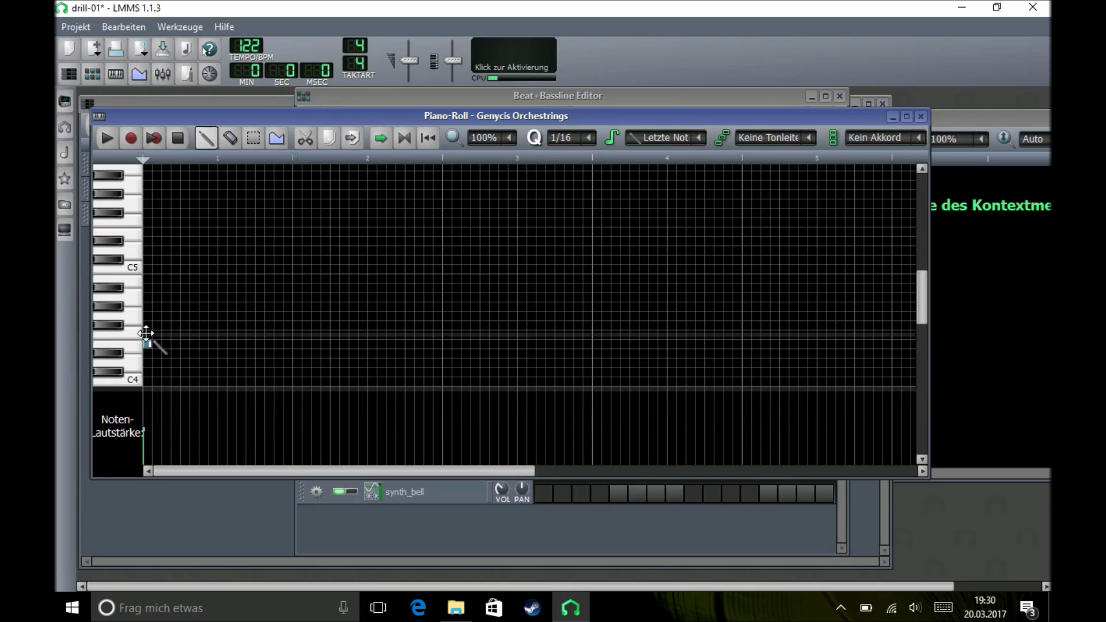
pyautogui.click(148, 297)
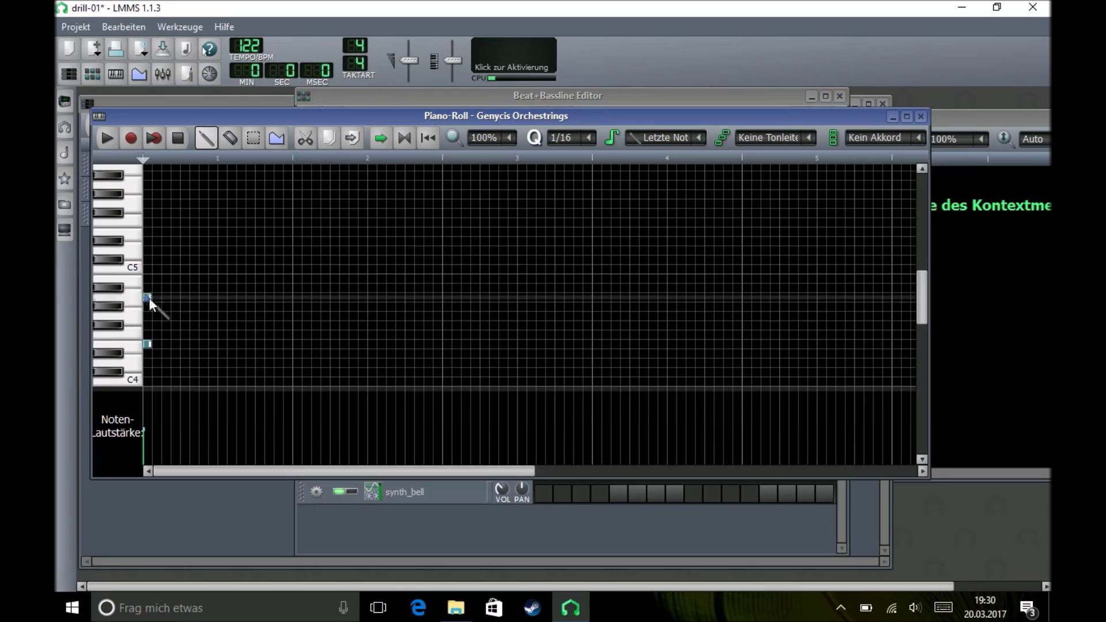
pyautogui.click(146, 268)
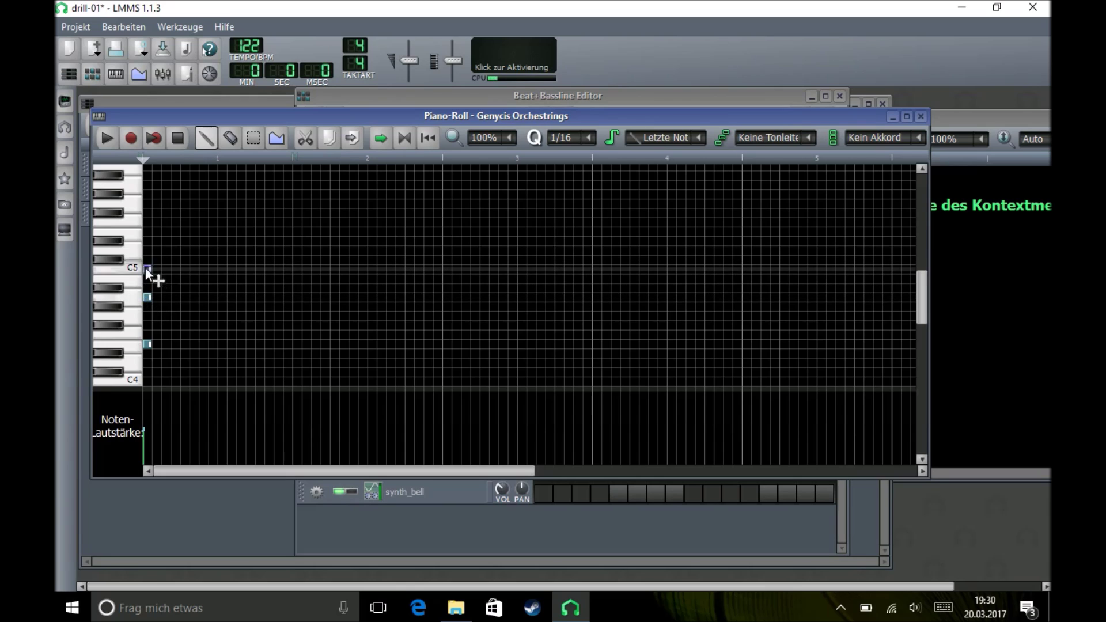
pyautogui.click(146, 234)
pyautogui.click(108, 139)
pyautogui.click(177, 138)
# Repeat the E4, A4, C5, E5 chord on beats 2, 3 and 4 of the first bar
pyautogui.click(185, 344)
pyautogui.click(185, 297)
pyautogui.click(184, 269)
pyautogui.click(184, 232)
pyautogui.click(221, 232)
pyautogui.click(220, 269)
pyautogui.click(222, 298)
pyautogui.click(223, 344)
pyautogui.click(260, 344)
pyautogui.click(260, 298)
pyautogui.click(260, 269)
pyautogui.click(260, 232)
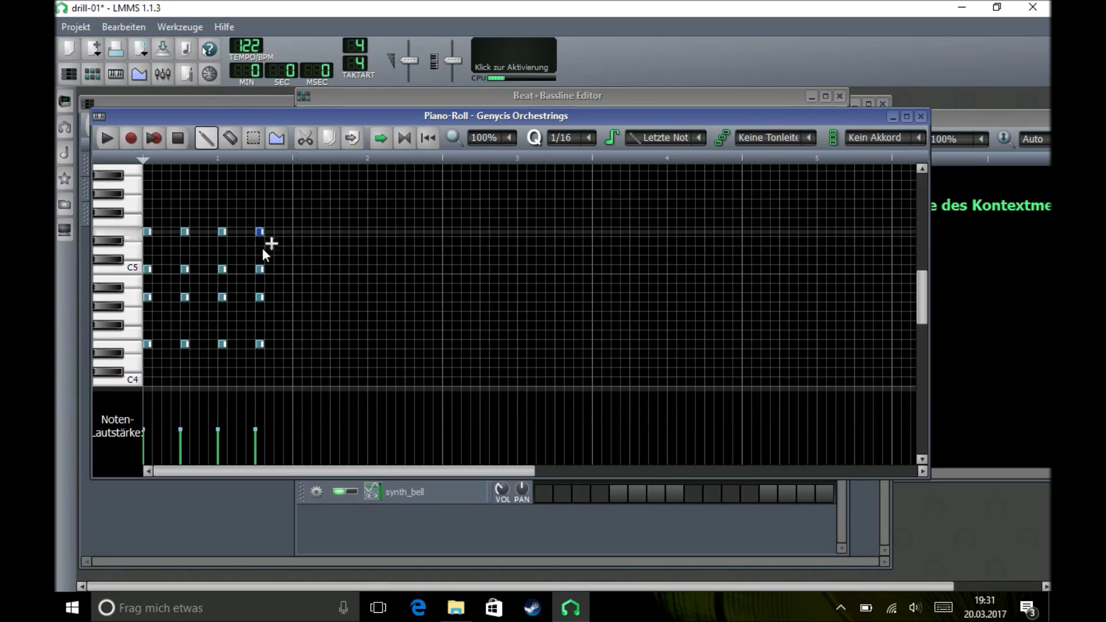
# Repeat the E4, A4, C5, E5 chord on the first two beats of bar 2
pyautogui.click(297, 344)
pyautogui.click(297, 297)
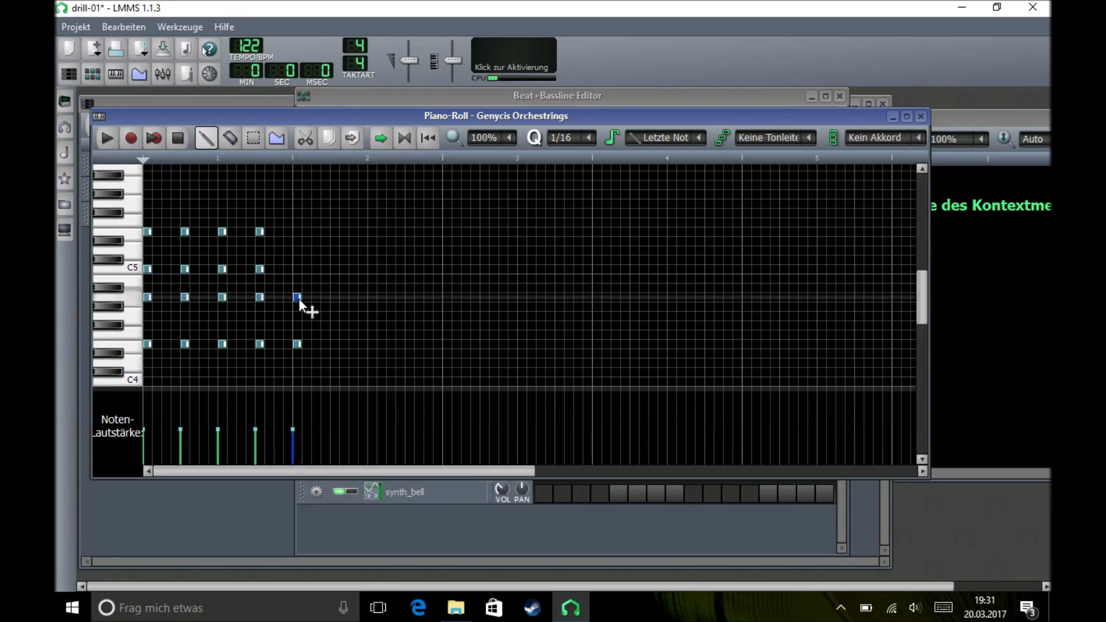
pyautogui.click(298, 269)
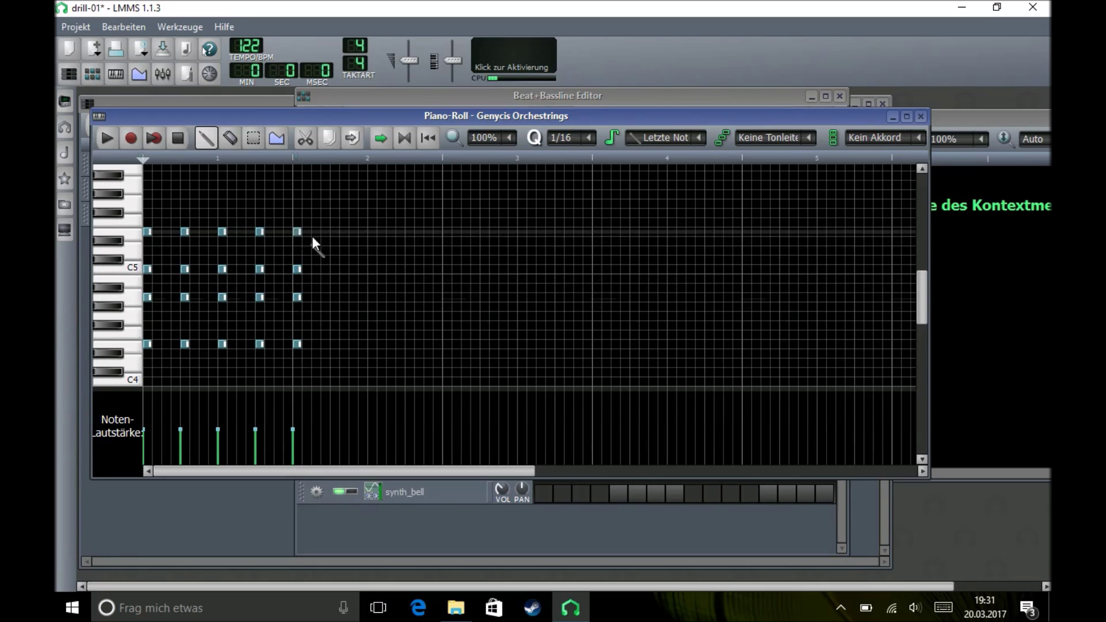
pyautogui.click(334, 233)
pyautogui.click(334, 269)
pyautogui.click(333, 297)
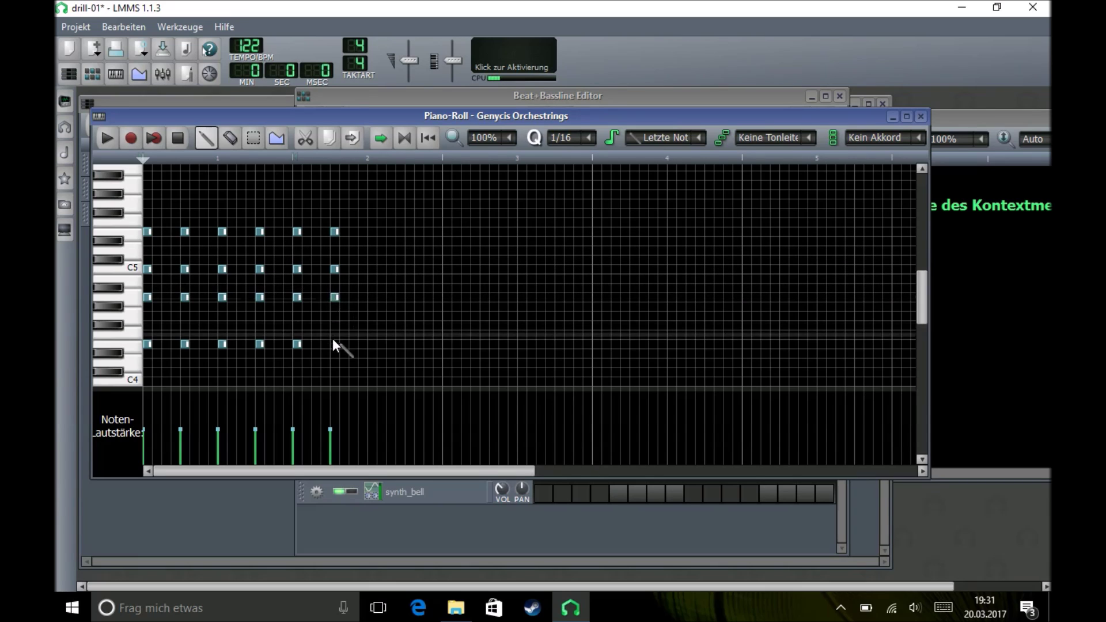
# Place a chord of F4, A4, C5 and F5 on the last two beats of bar 2, and play back the pattern
pyautogui.click(370, 335)
pyautogui.click(411, 335)
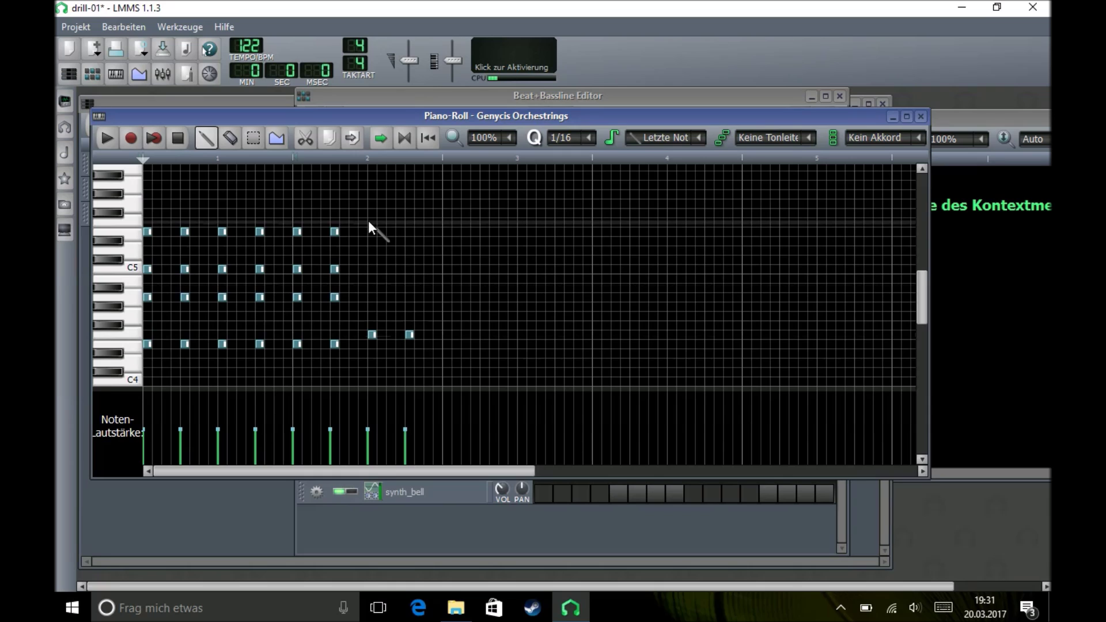
pyautogui.click(419, 222)
pyautogui.moveTo(411, 224); pyautogui.dragTo(403, 224)
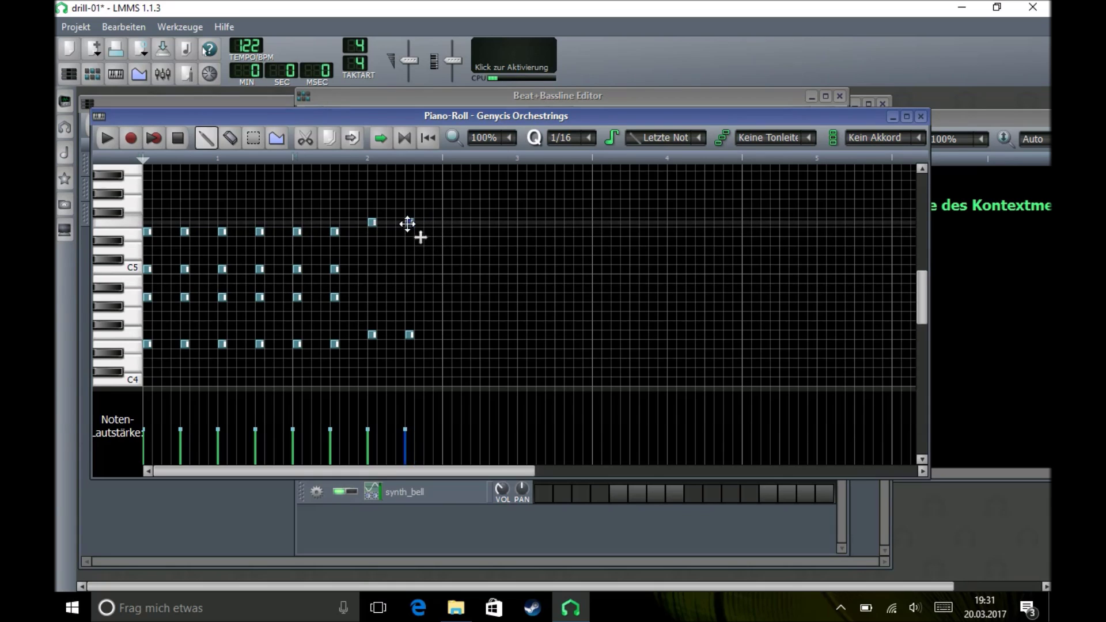
pyautogui.click(374, 269)
pyautogui.click(409, 268)
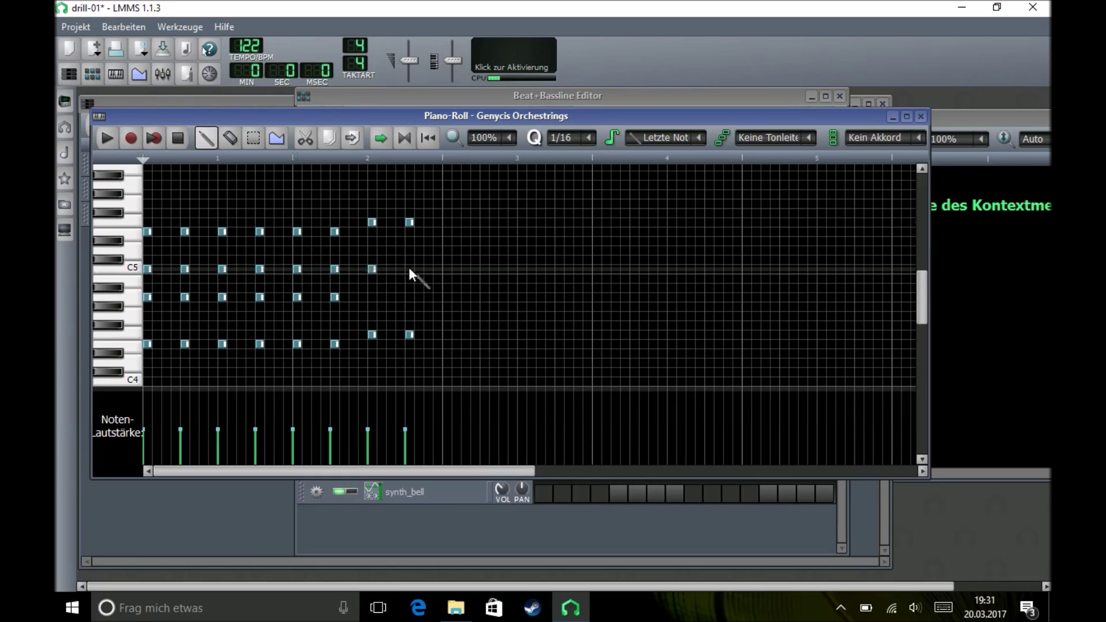
pyautogui.click(371, 297)
pyautogui.click(409, 297)
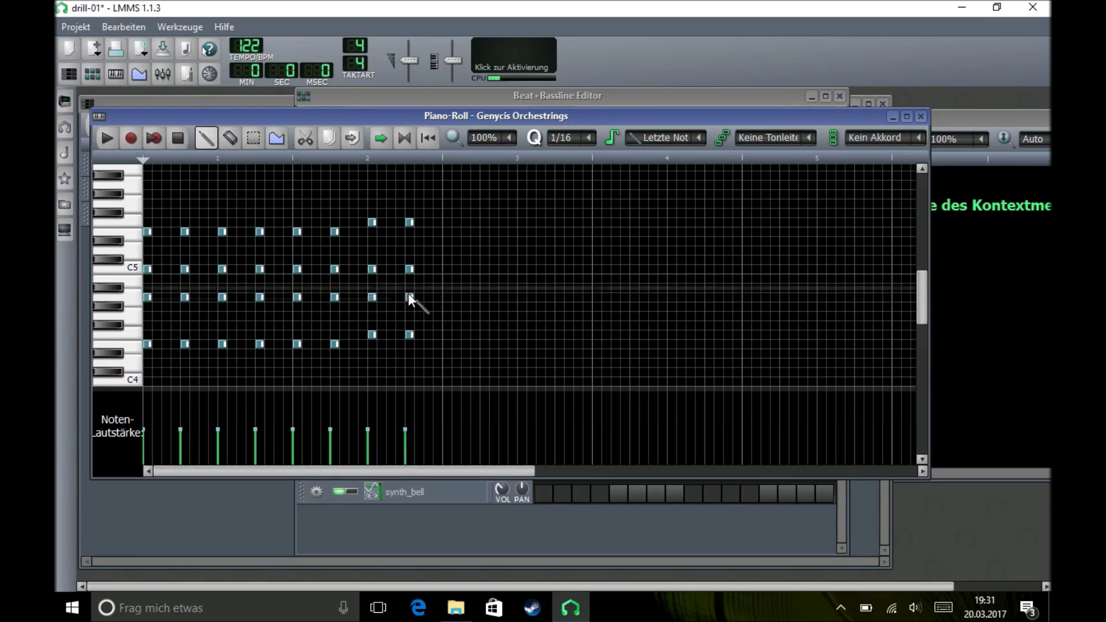
pyautogui.press('space')
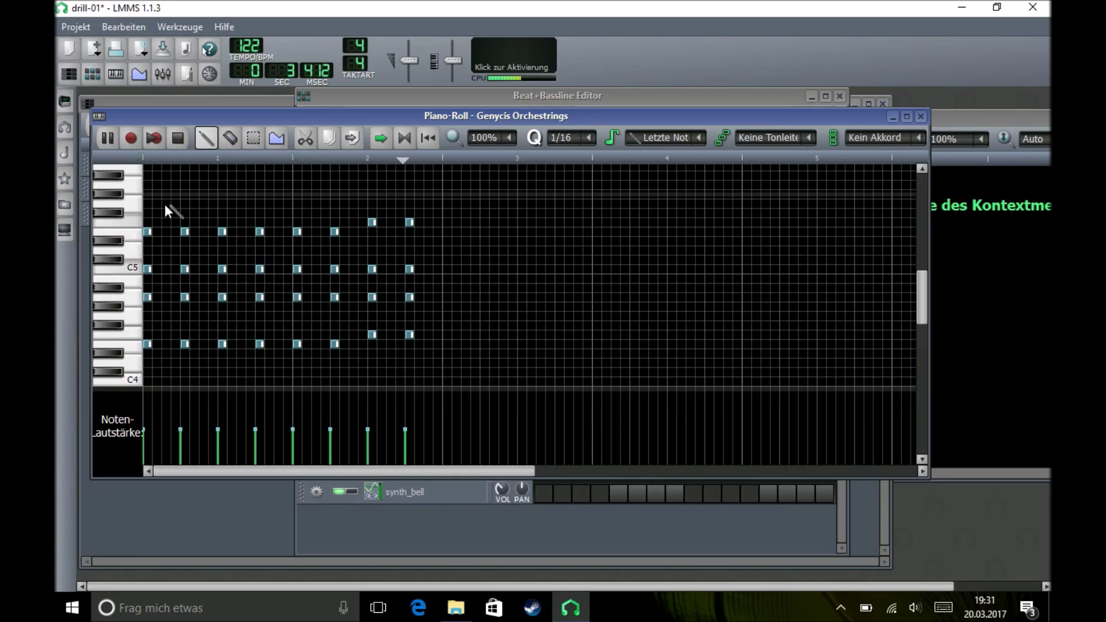
pyautogui.click(178, 137)
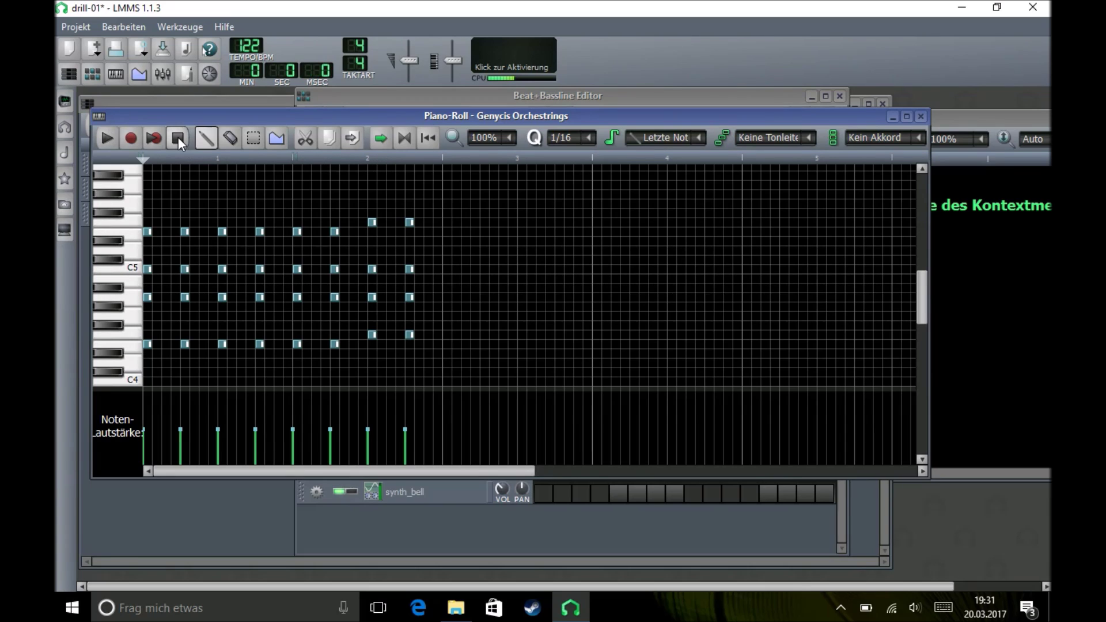
# Copy all the chords of the first two bars and paste them into bars 3 and 4
pyautogui.hotkey('shift', 's')
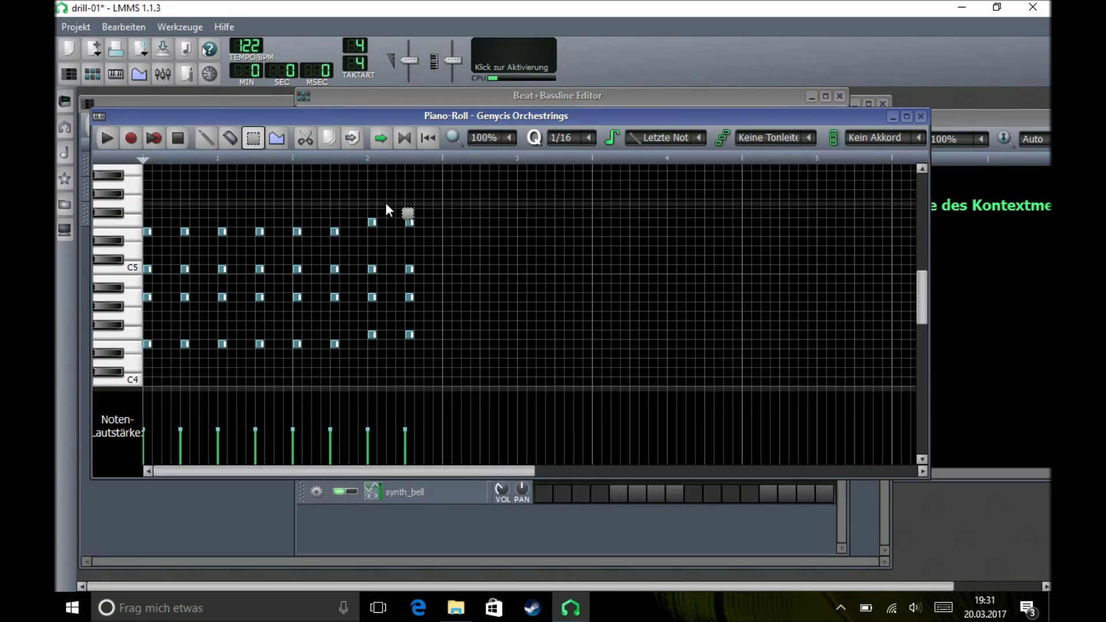
pyautogui.moveTo(351, 266); pyautogui.dragTo(143, 378)
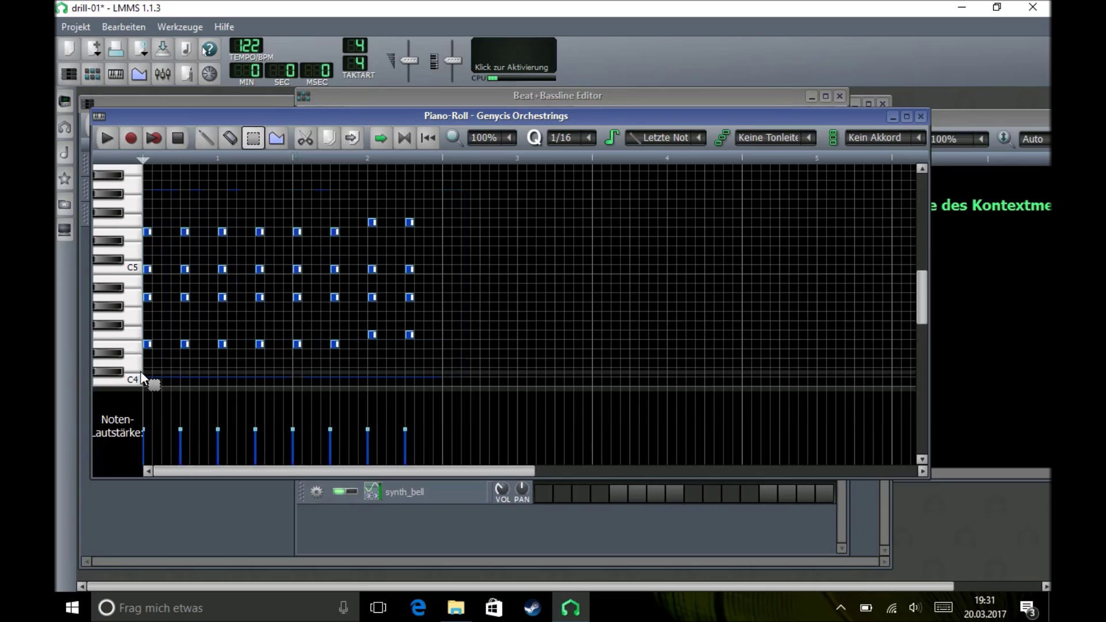
pyautogui.hotkey('ctrl', 'c')
pyautogui.hotkey('shift', 'd')
pyautogui.hotkey('ctrl', 'v')
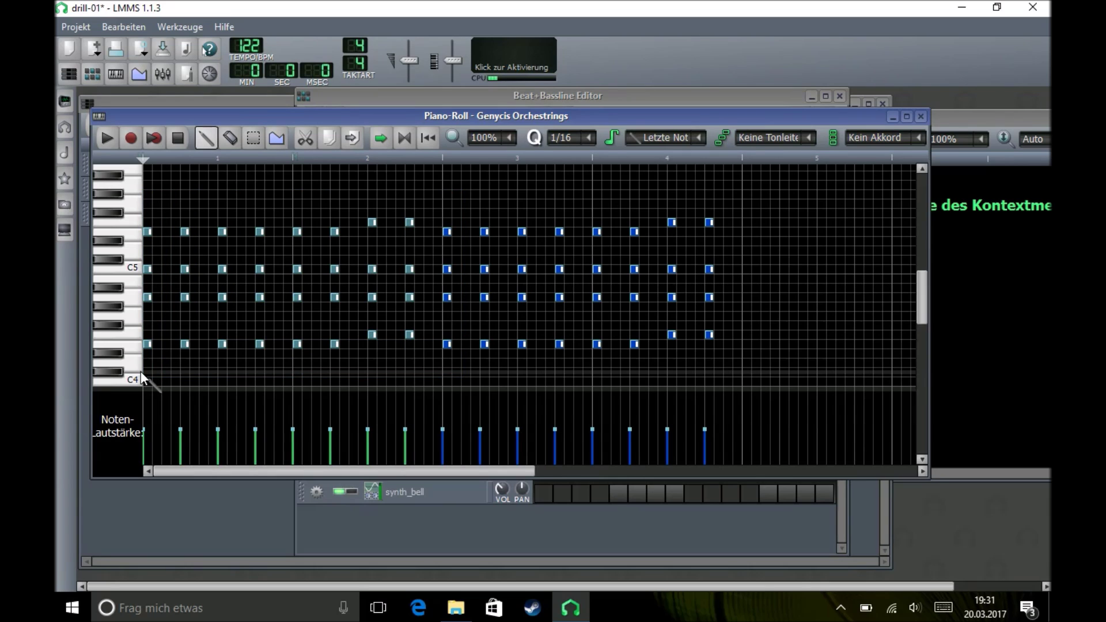
# Change the last two chords of bar 4 to D4, G4, B4 and D5, and play back the pattern
pyautogui.click(670, 354)
pyautogui.rightClick(670, 354)
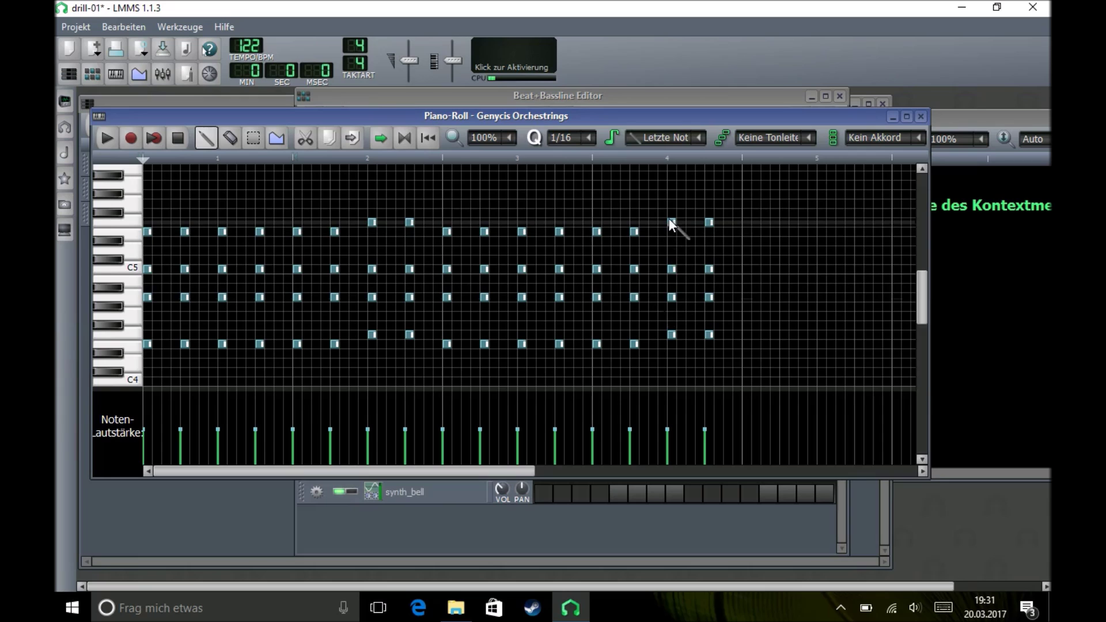
pyautogui.moveTo(671, 222); pyautogui.dragTo(708, 248)
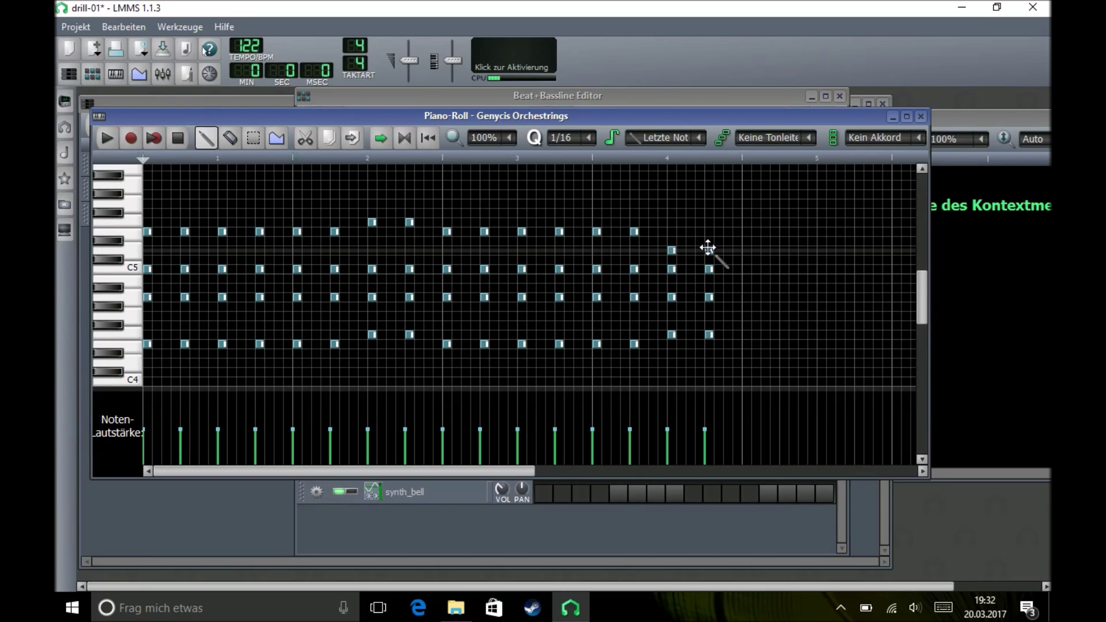
pyautogui.moveTo(667, 275); pyautogui.dragTo(711, 363)
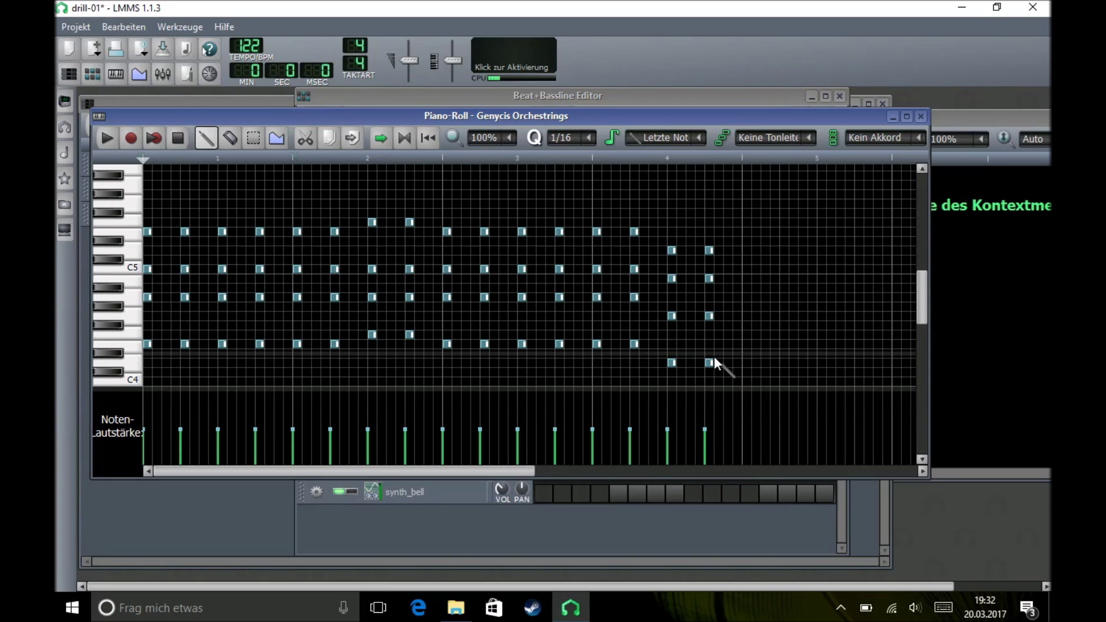
pyautogui.click(108, 137)
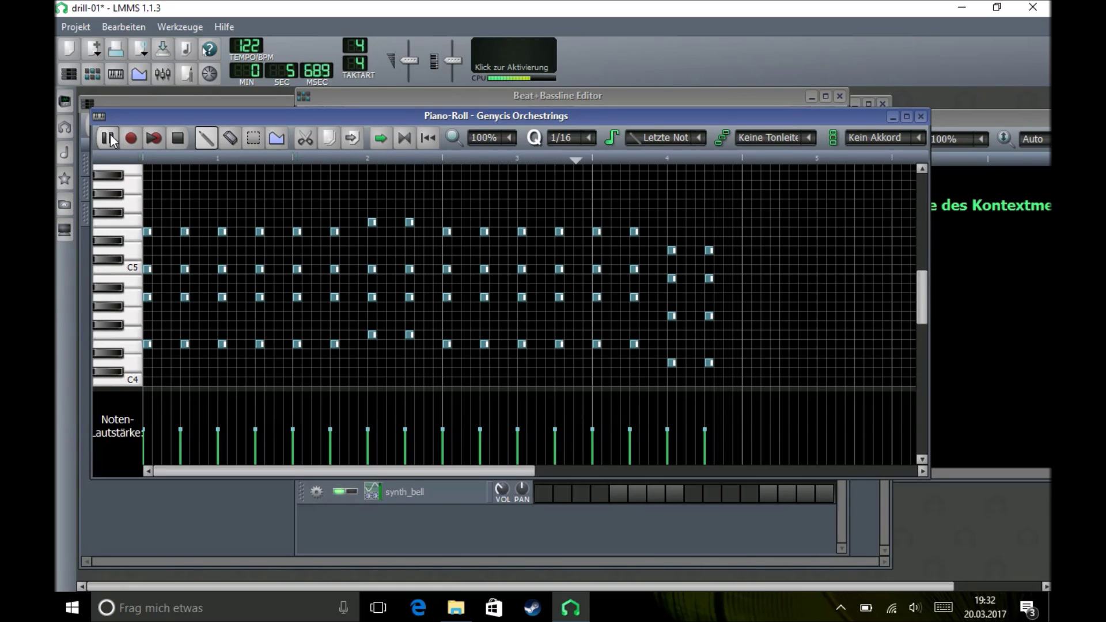
pyautogui.click(184, 140)
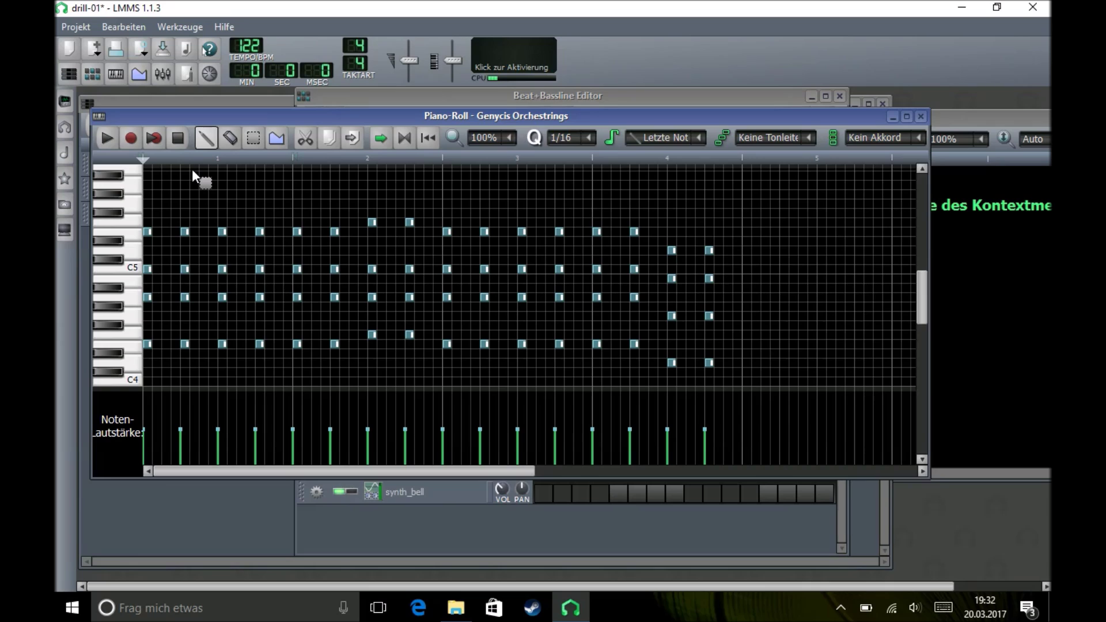
# Duplicate all the chords one octave lower and play back the result
pyautogui.hotkey('ctrl', 'a')
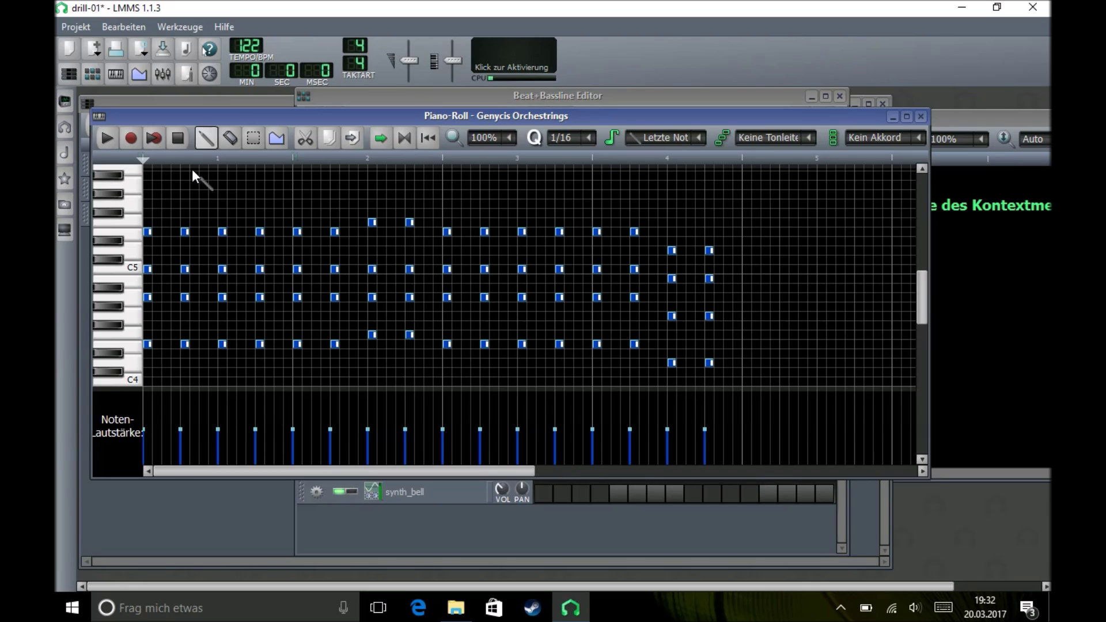
pyautogui.hotkey('ctrl', 'c')
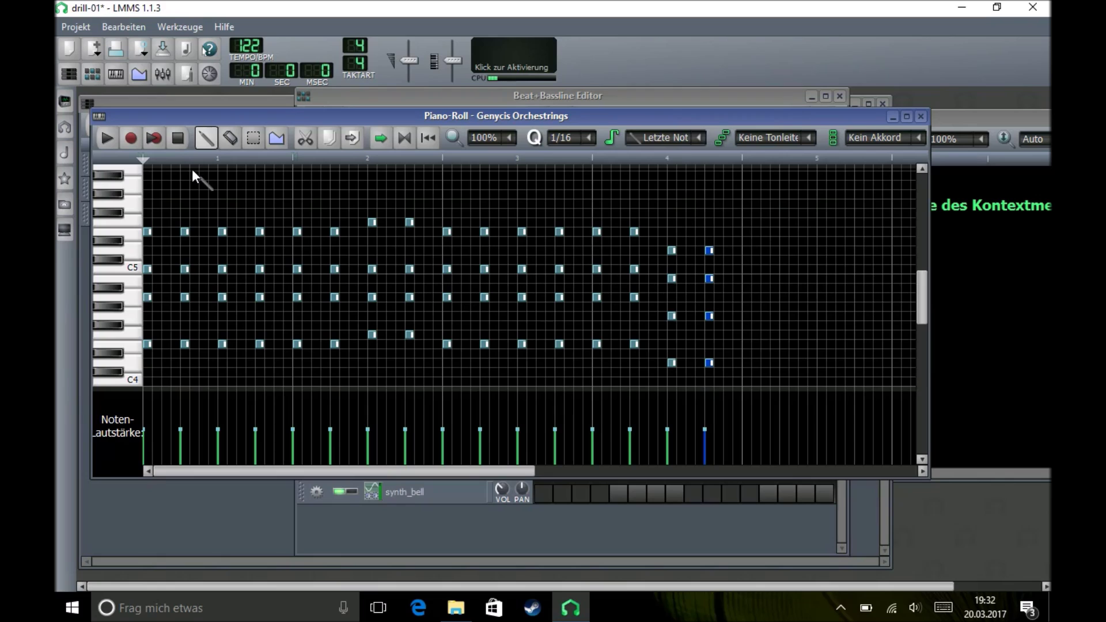
pyautogui.hotkey('ctrl', 'v')
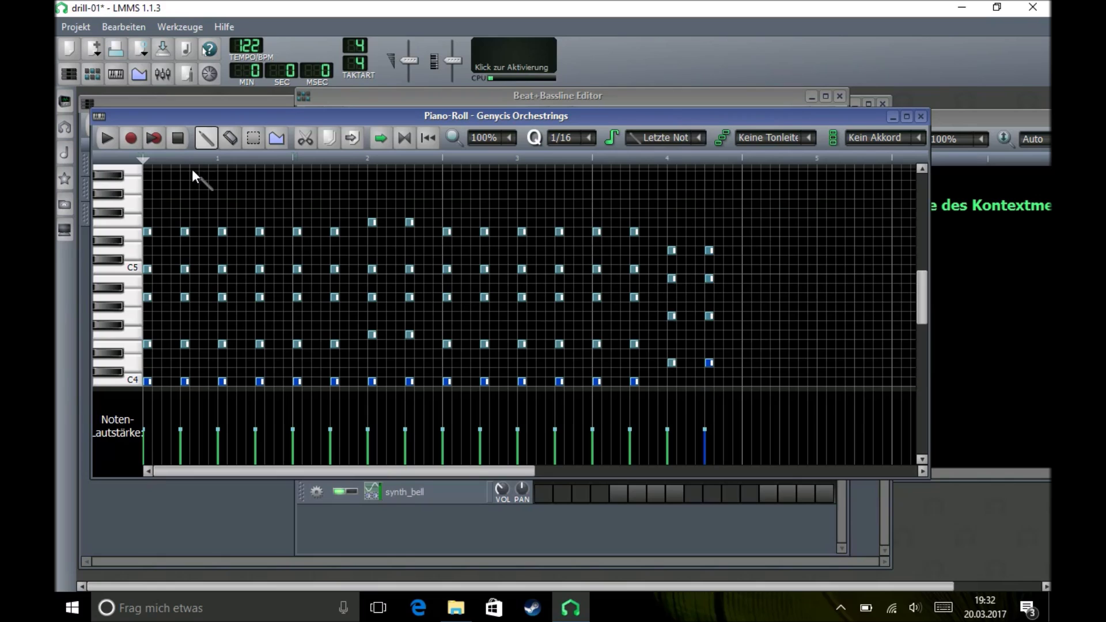
pyautogui.click(229, 180)
pyautogui.rightClick(231, 180)
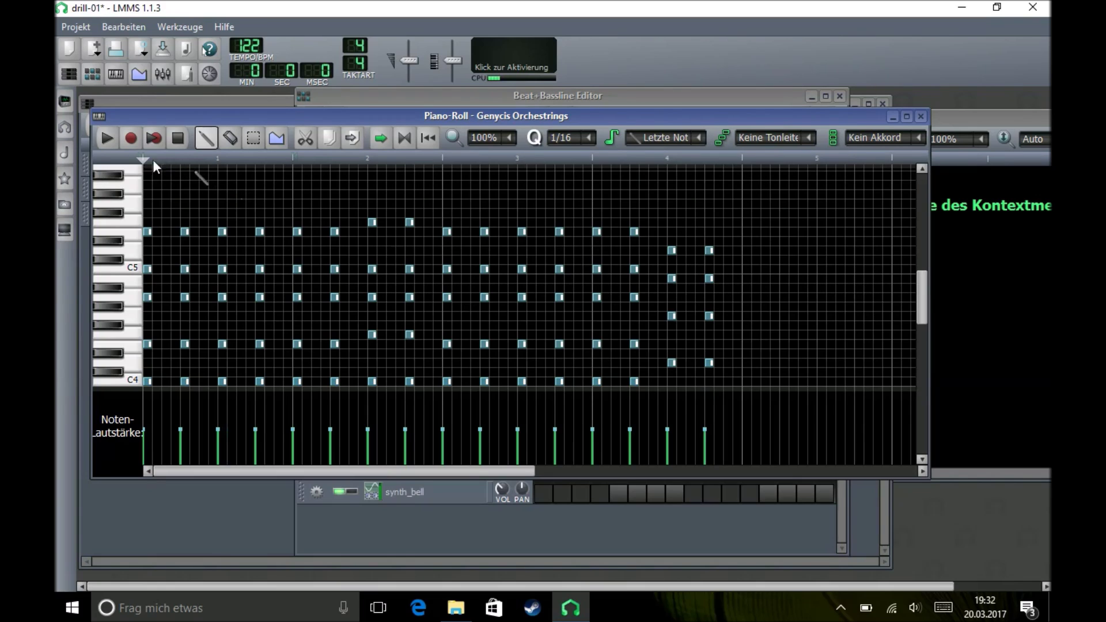
pyautogui.click(107, 139)
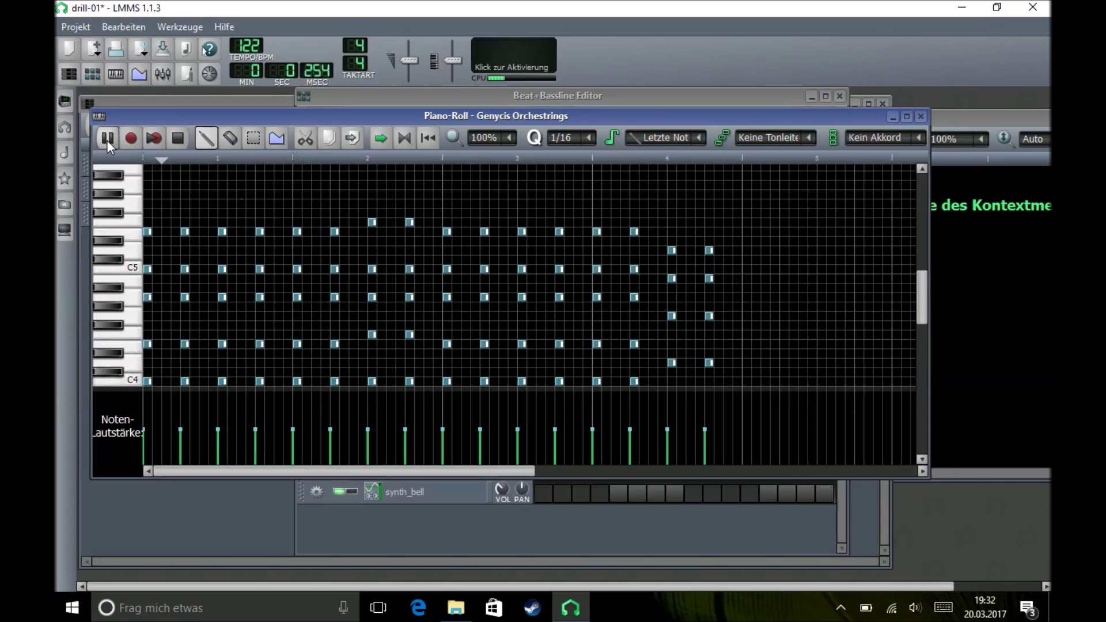
pyautogui.click(178, 140)
# Add a new Beat/Bassline to the song from the Beat+Bassline Editor
pyautogui.click(456, 96)
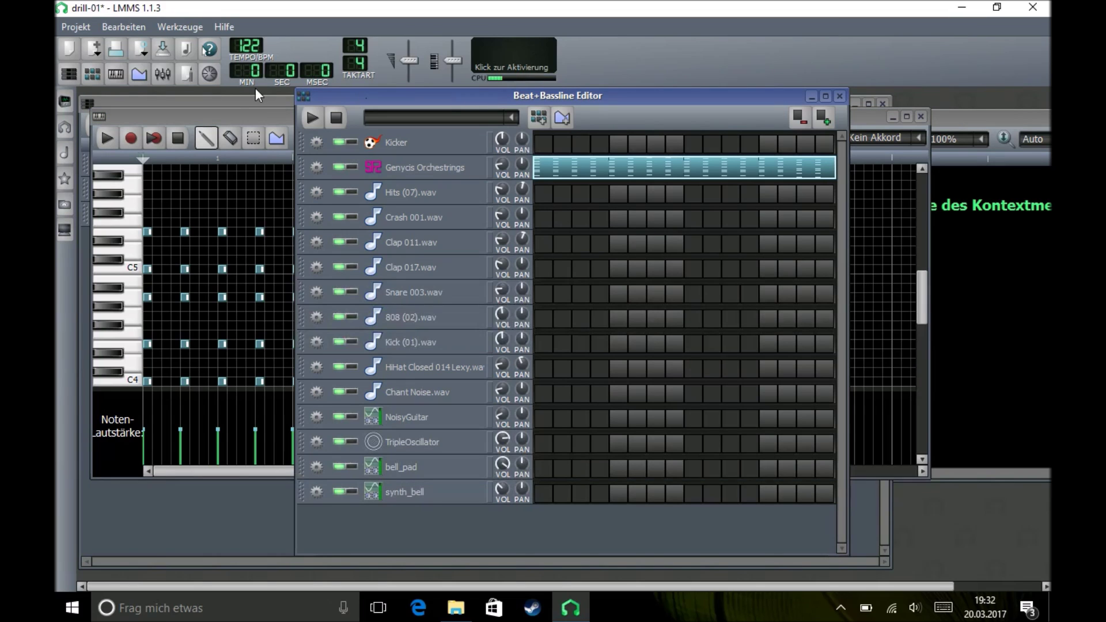
pyautogui.click(243, 105)
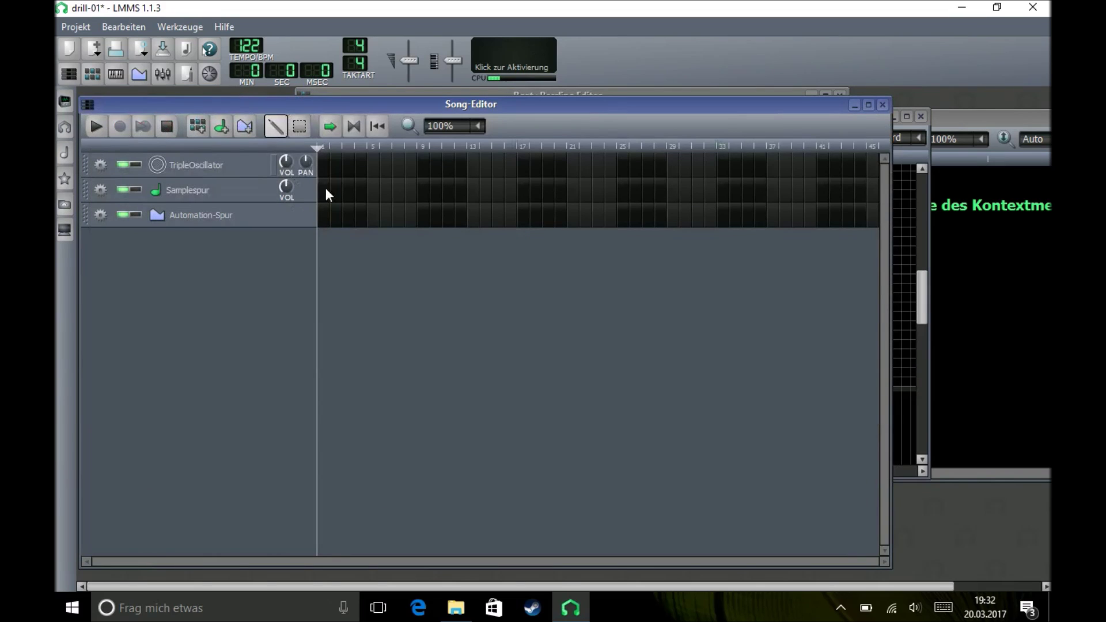
pyautogui.click(518, 89)
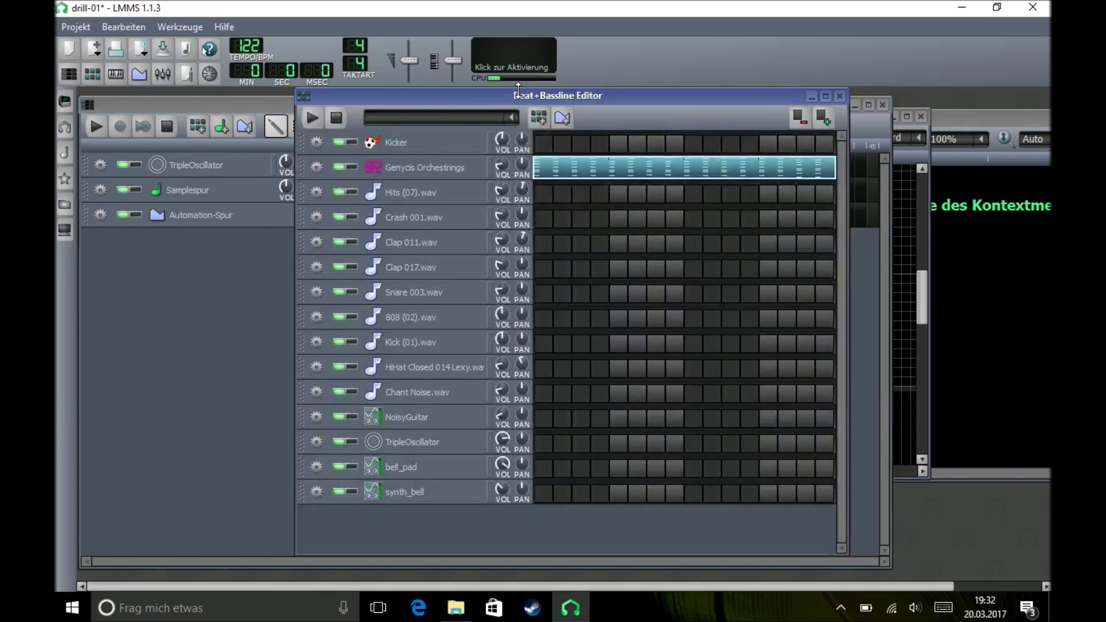
pyautogui.click(531, 119)
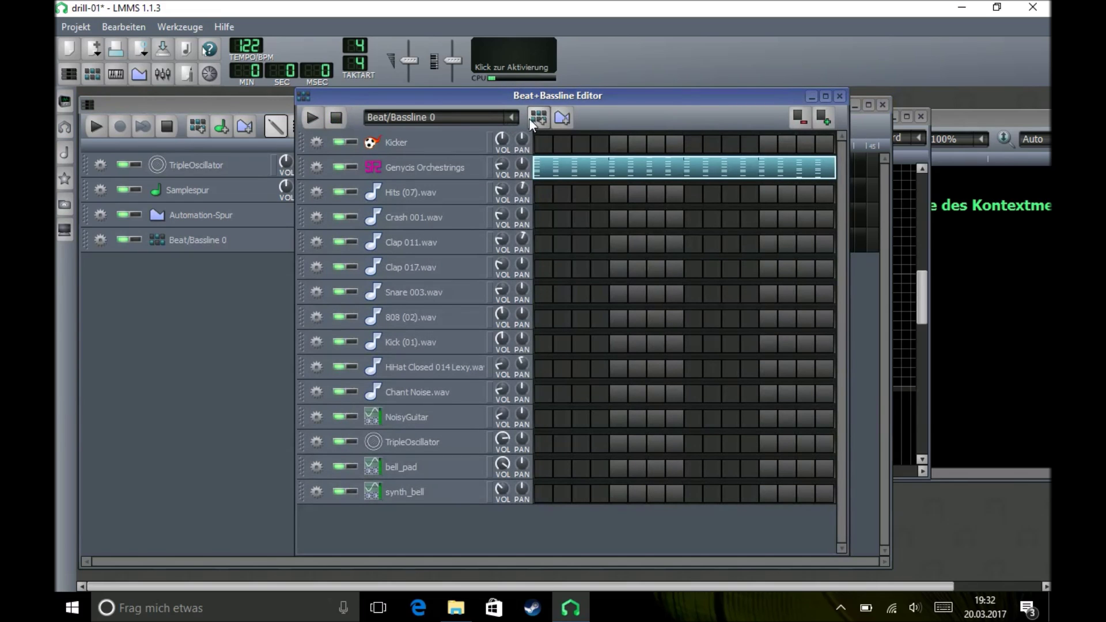
# Place a Beat/Bassline 0 block at the song's start, extend it to about 17 bars, and return to the Beat+Bassline Editor
pyautogui.click(254, 101)
pyautogui.click(337, 240)
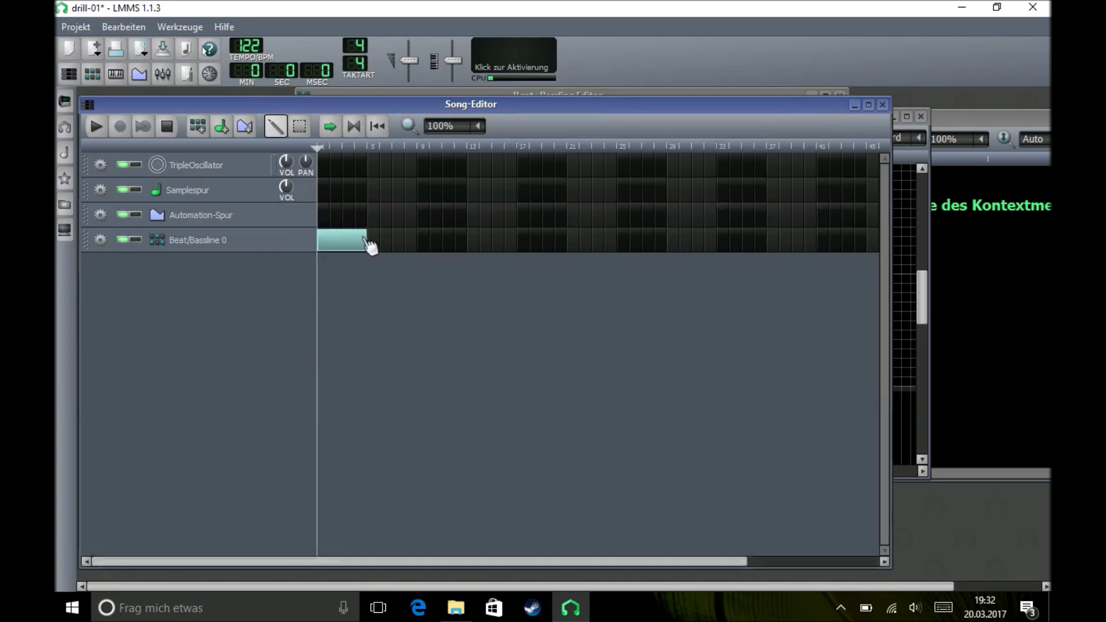
pyautogui.moveTo(367, 239); pyautogui.dragTo(533, 238)
pyautogui.click(456, 91)
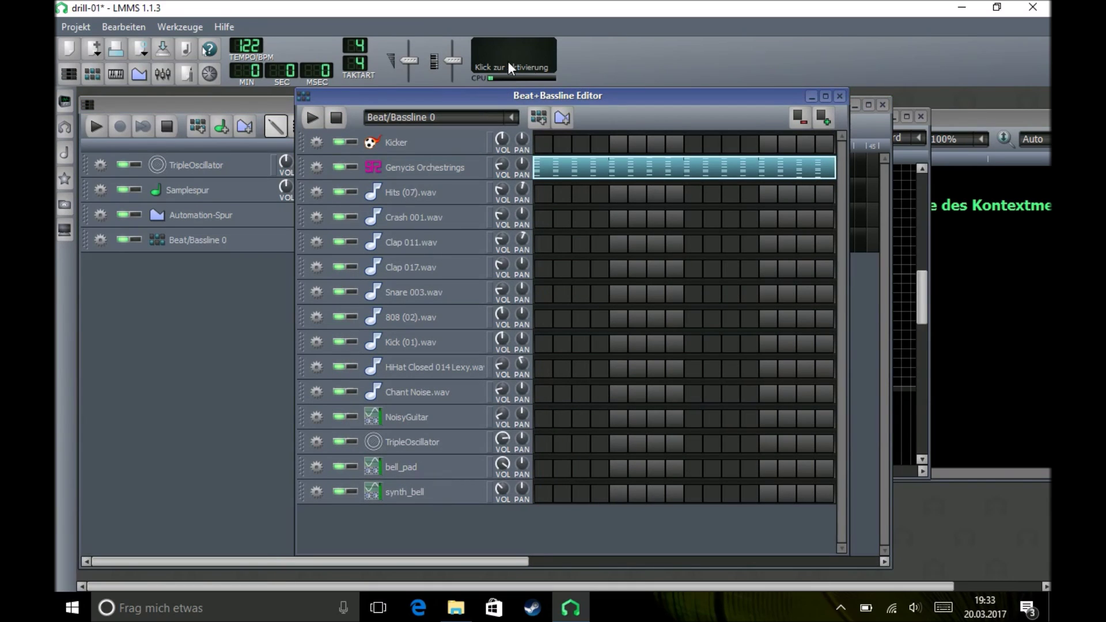
# Open the Hits (07).wav pattern in the piano roll and draw an E4 note one and a half bars long at its start
pyautogui.rightClick(542, 198)
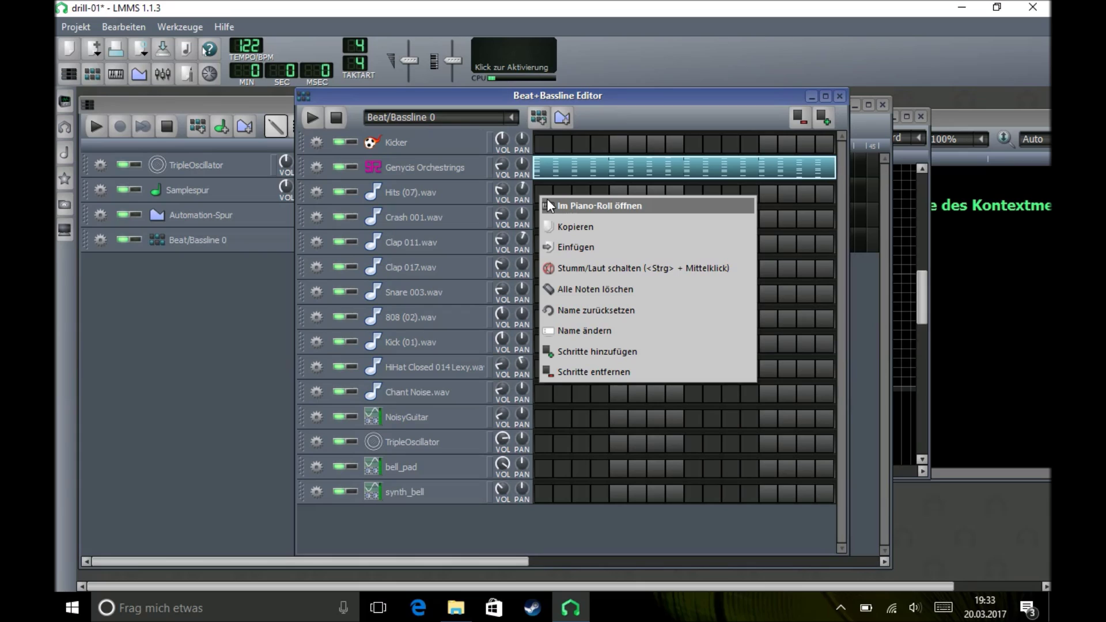
pyautogui.click(491, 194)
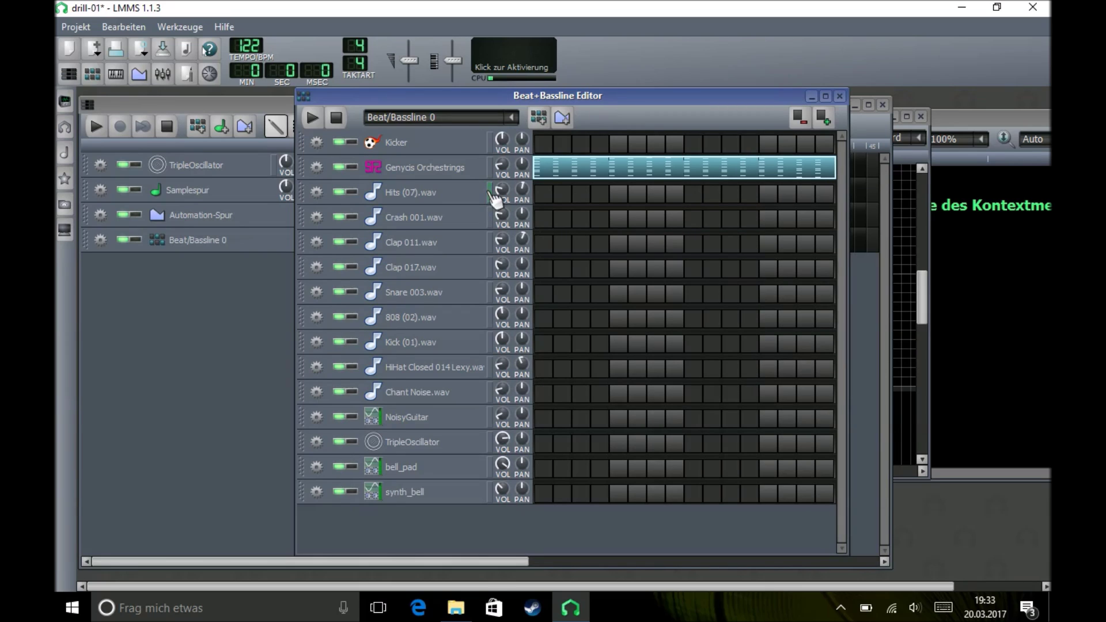
pyautogui.rightClick(585, 196)
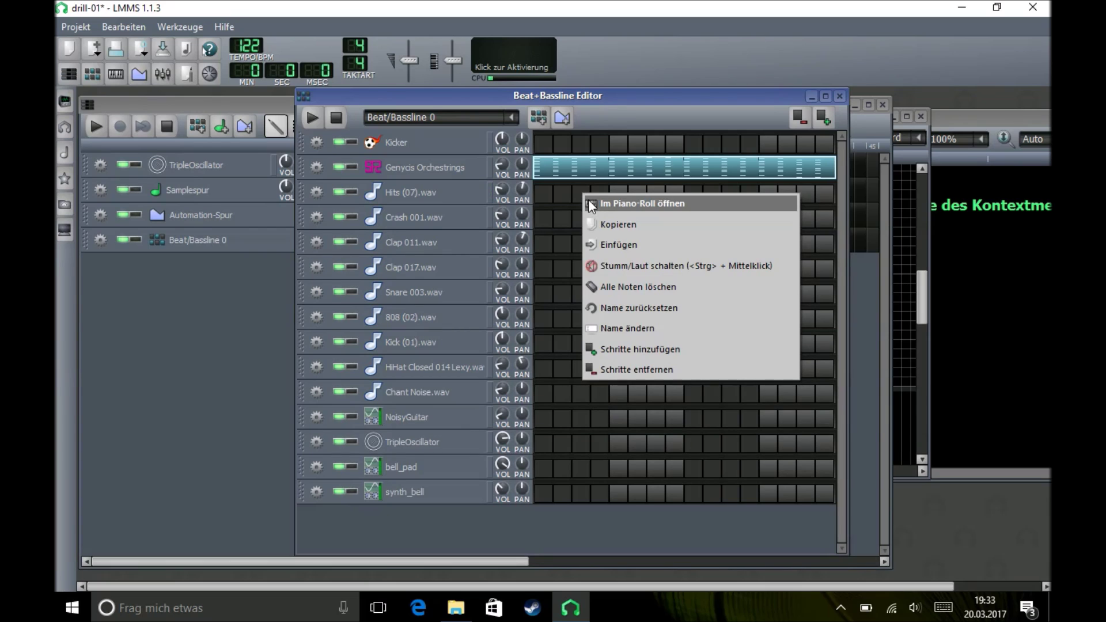
pyautogui.click(589, 203)
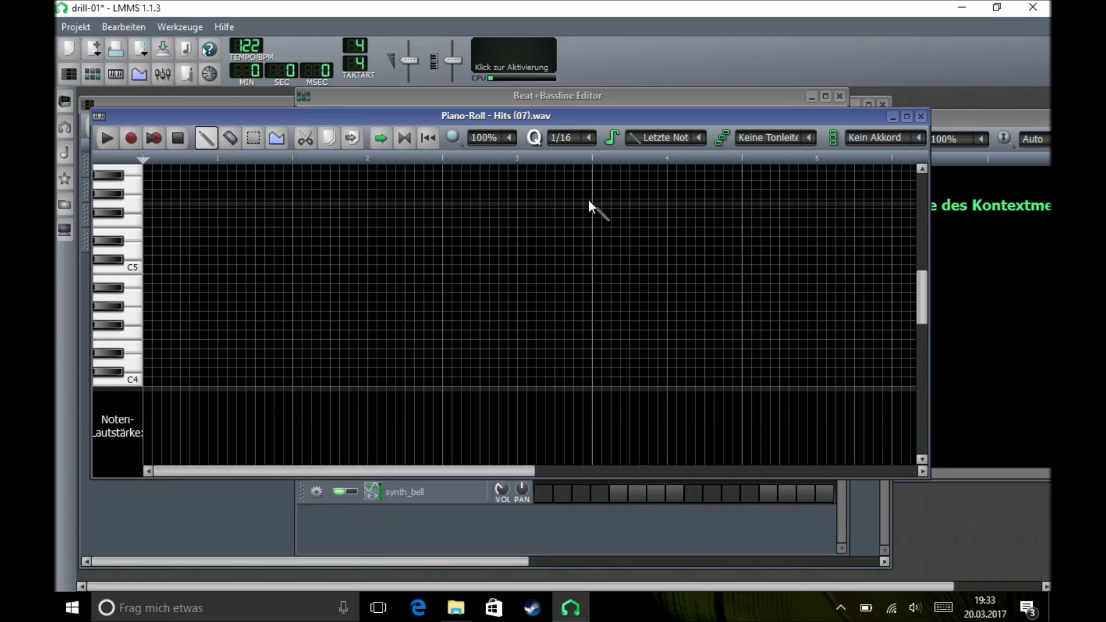
pyautogui.click(146, 347)
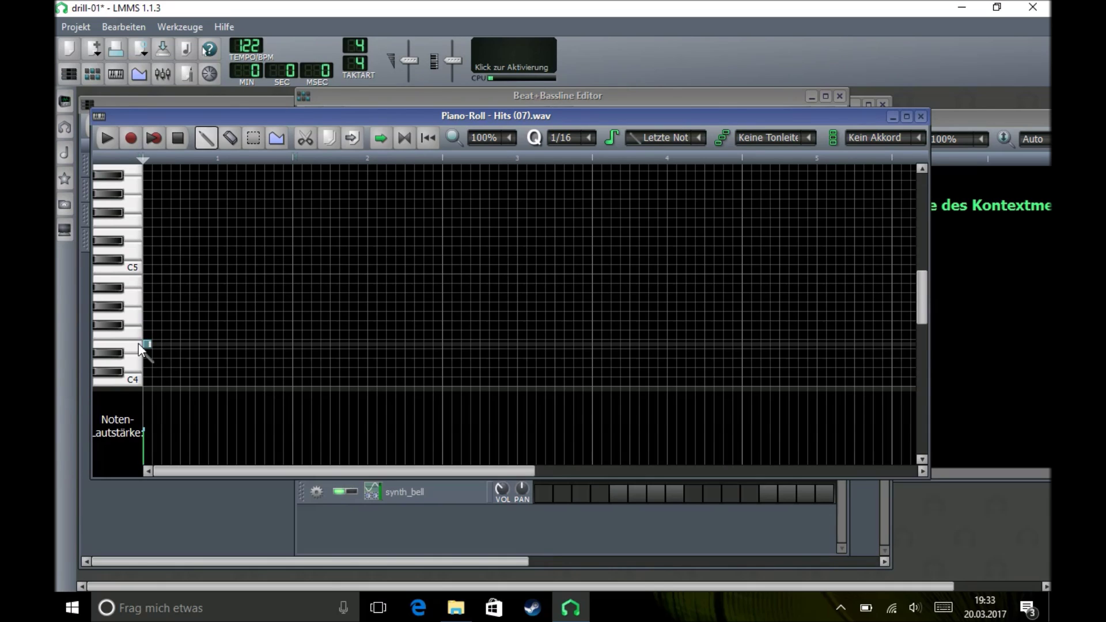
pyautogui.moveTo(149, 344); pyautogui.dragTo(367, 345)
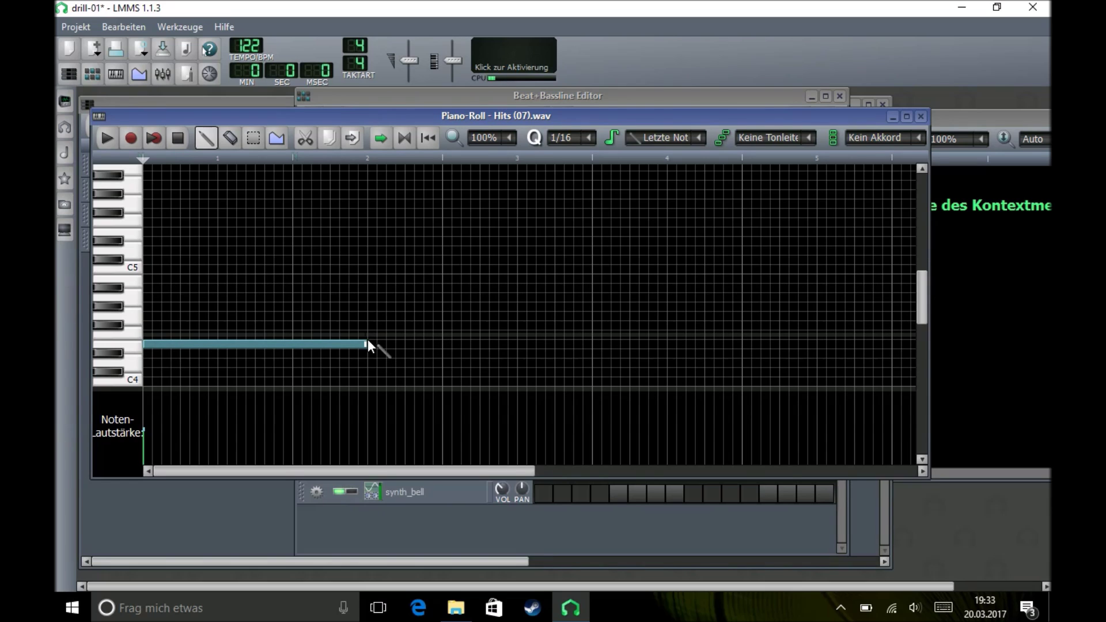
# Continue the Hits melody with a half-bar F4, a one-and-a-half-bar E4 and a half-bar D4
pyautogui.click(371, 334)
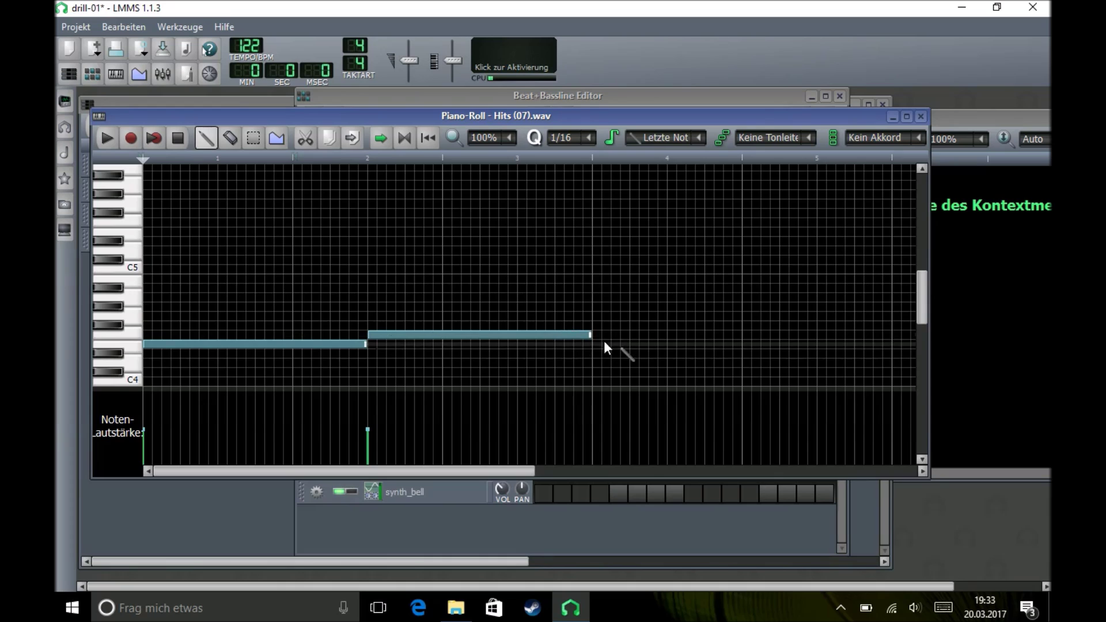
pyautogui.moveTo(593, 334); pyautogui.dragTo(442, 334)
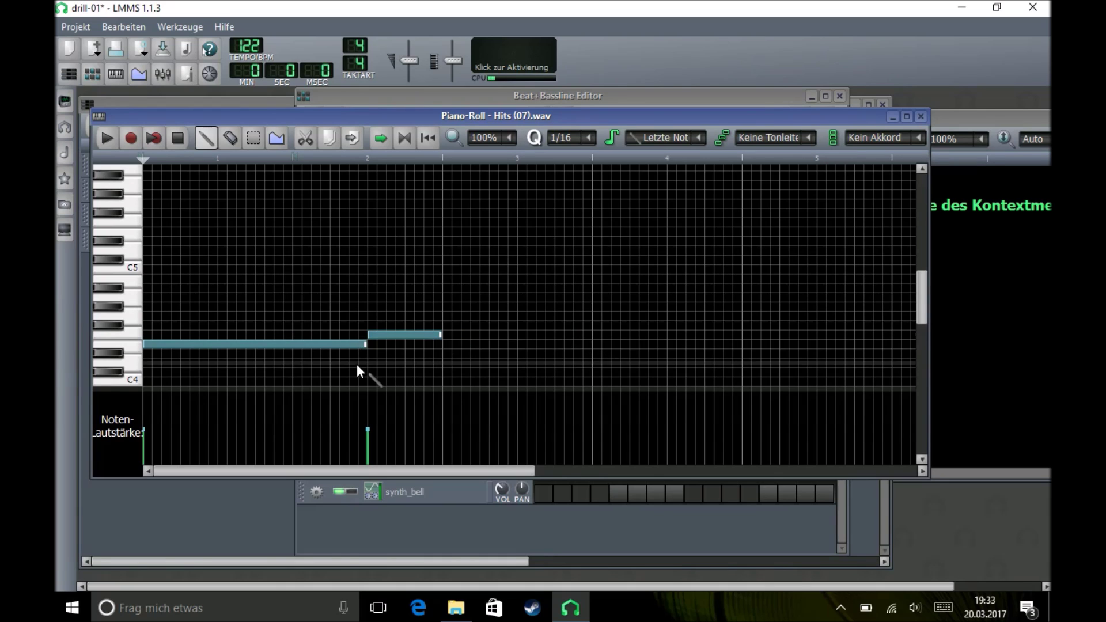
pyautogui.click(445, 343)
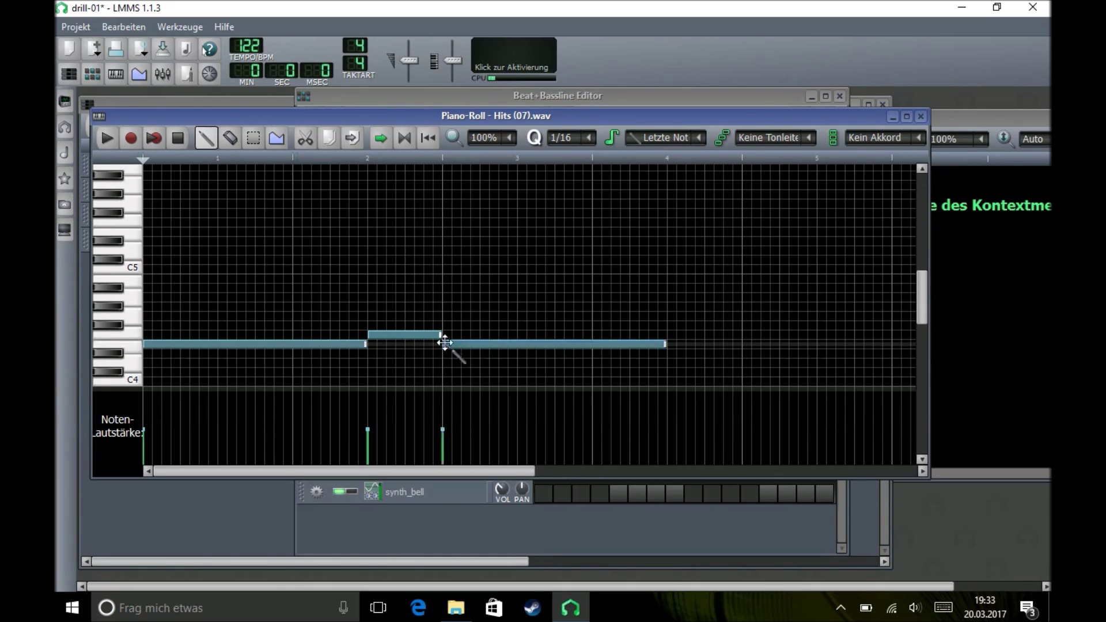
pyautogui.click(671, 363)
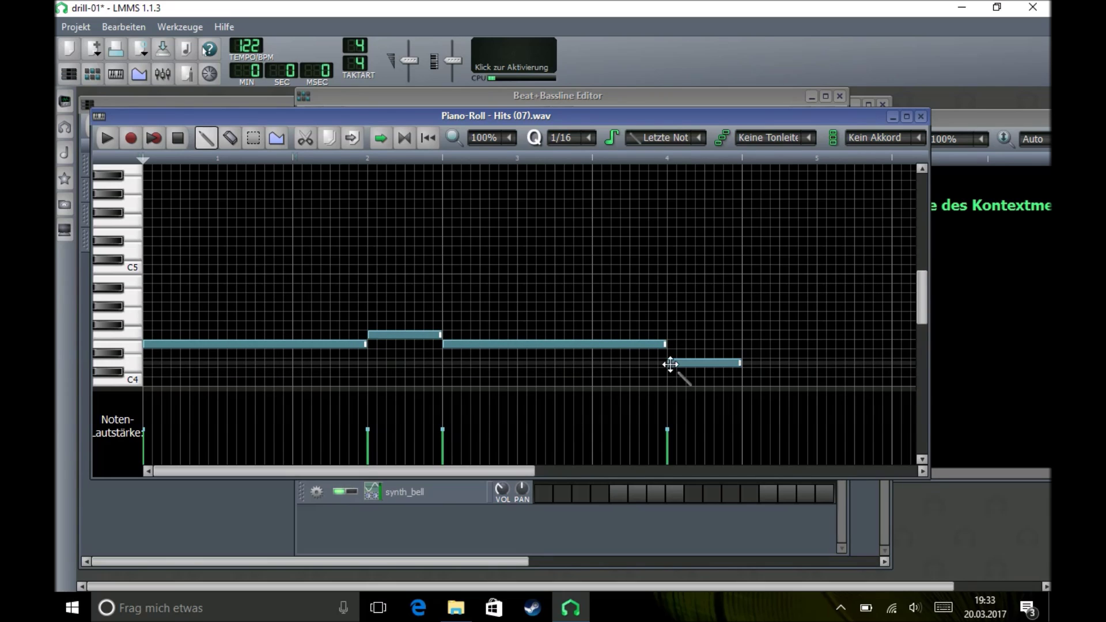
# Move the Hits (07).wav pattern out of Beat/Bassline 0 into a newly added Beat/Bassline by copying, clearing and pasting its notes
pyautogui.click(178, 100)
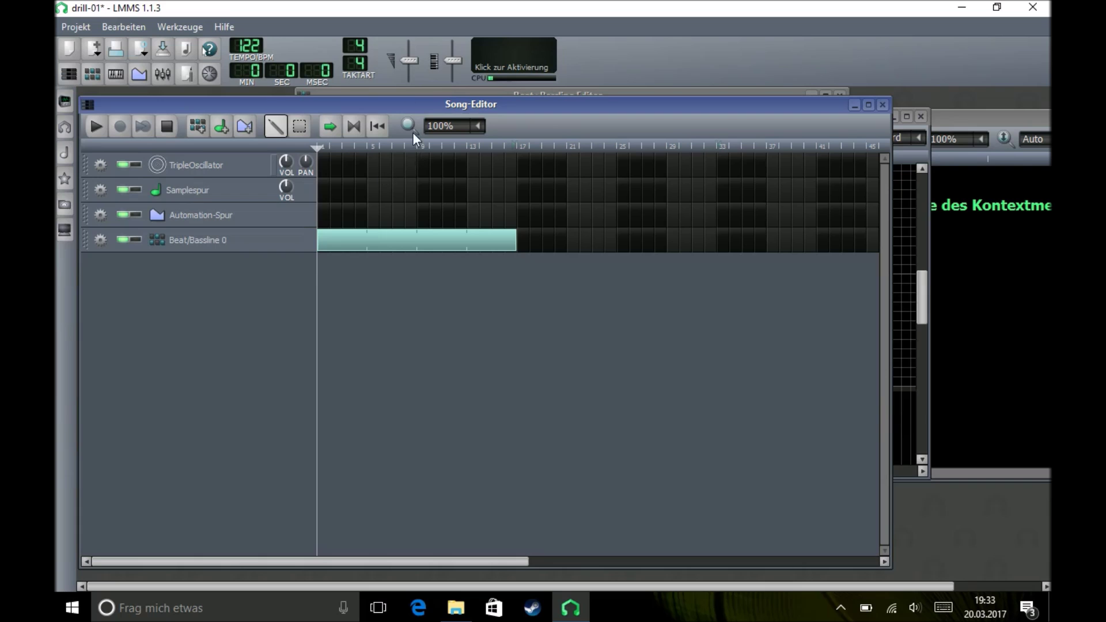
pyautogui.click(400, 94)
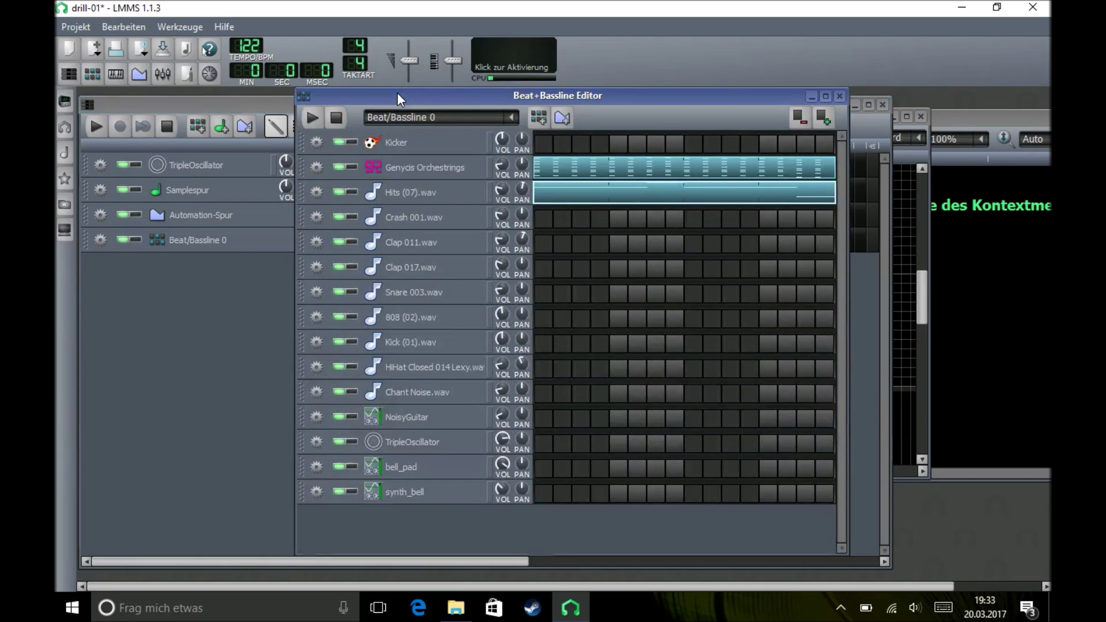
pyautogui.rightClick(609, 190)
pyautogui.click(658, 223)
pyautogui.rightClick(611, 194)
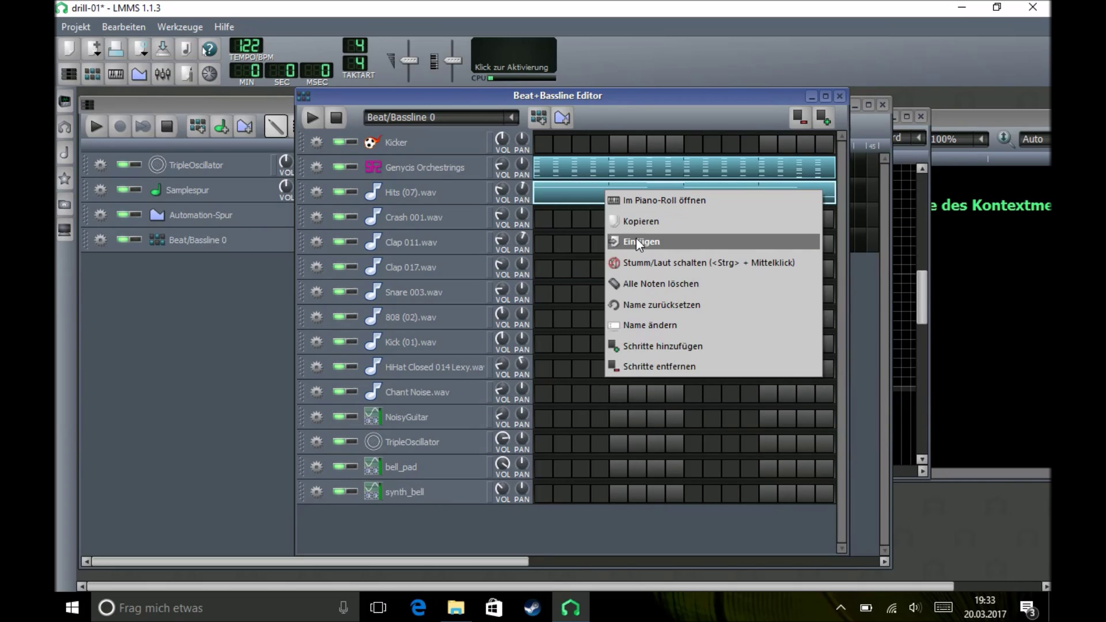
pyautogui.click(643, 283)
pyautogui.click(545, 118)
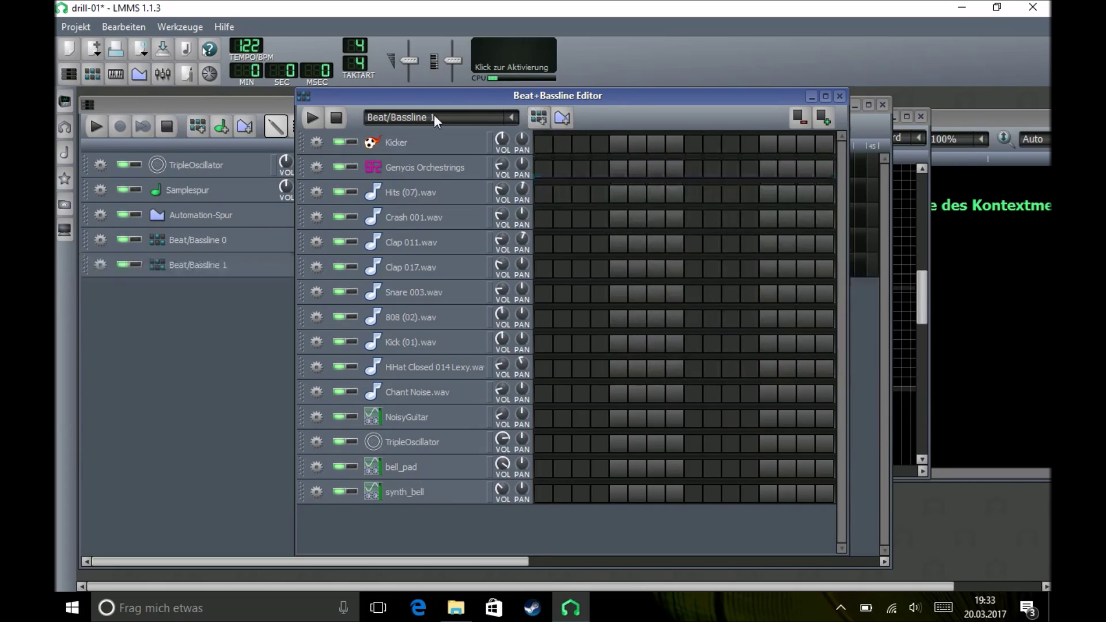
pyautogui.rightClick(557, 194)
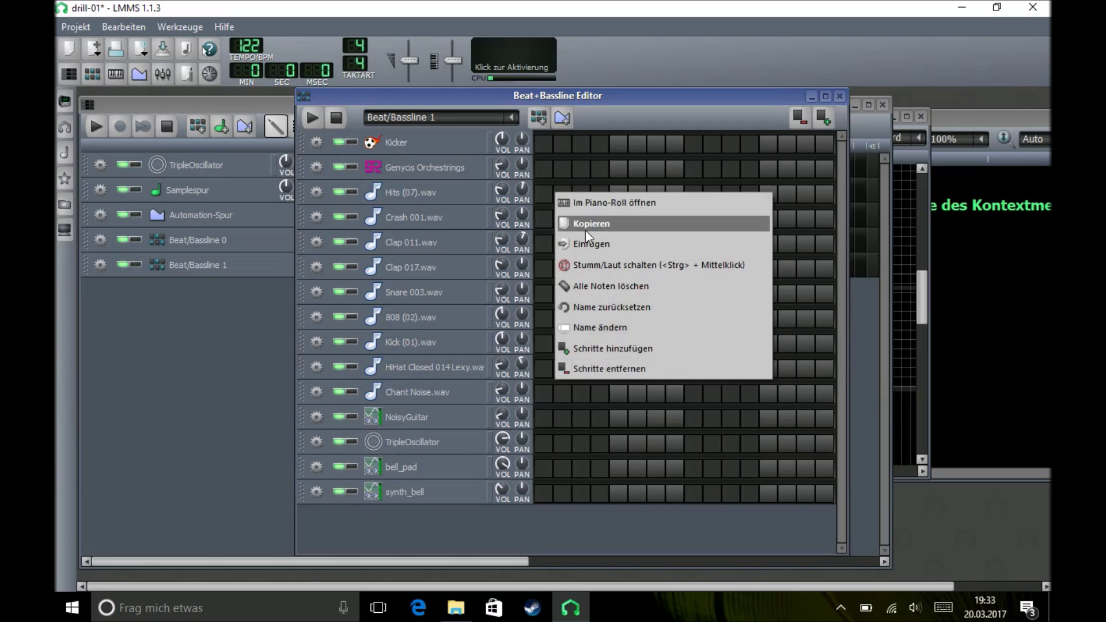
pyautogui.click(589, 243)
# Place a Beat/Bassline 1 block at the song's start, extend it to match the Beat/Bassline 0 block, and play back the song
pyautogui.click(174, 337)
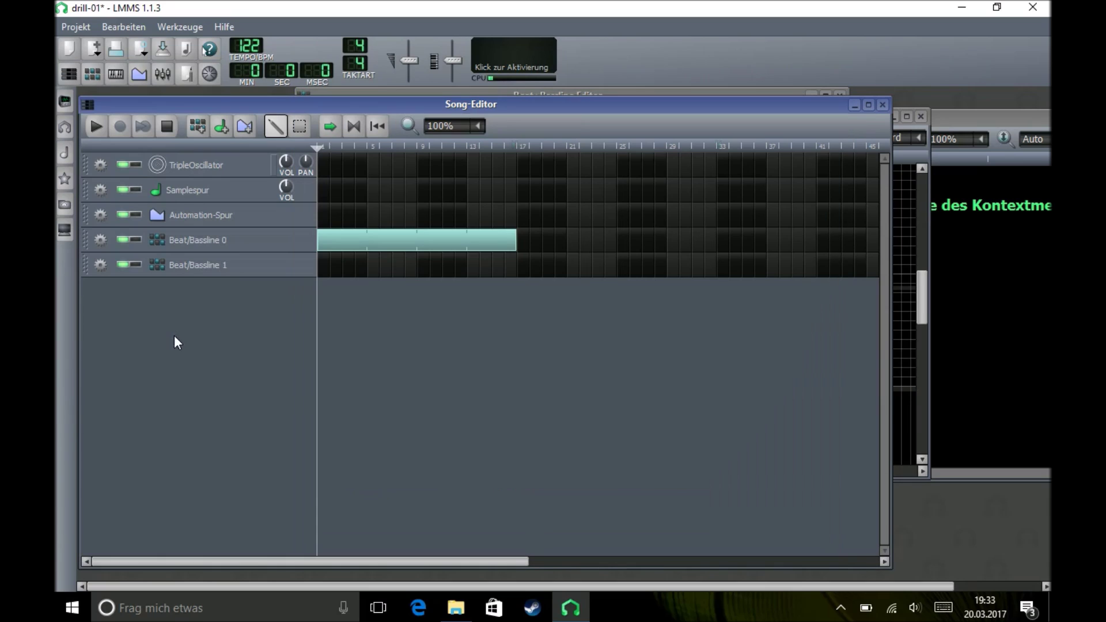
pyautogui.click(319, 270)
pyautogui.click(101, 124)
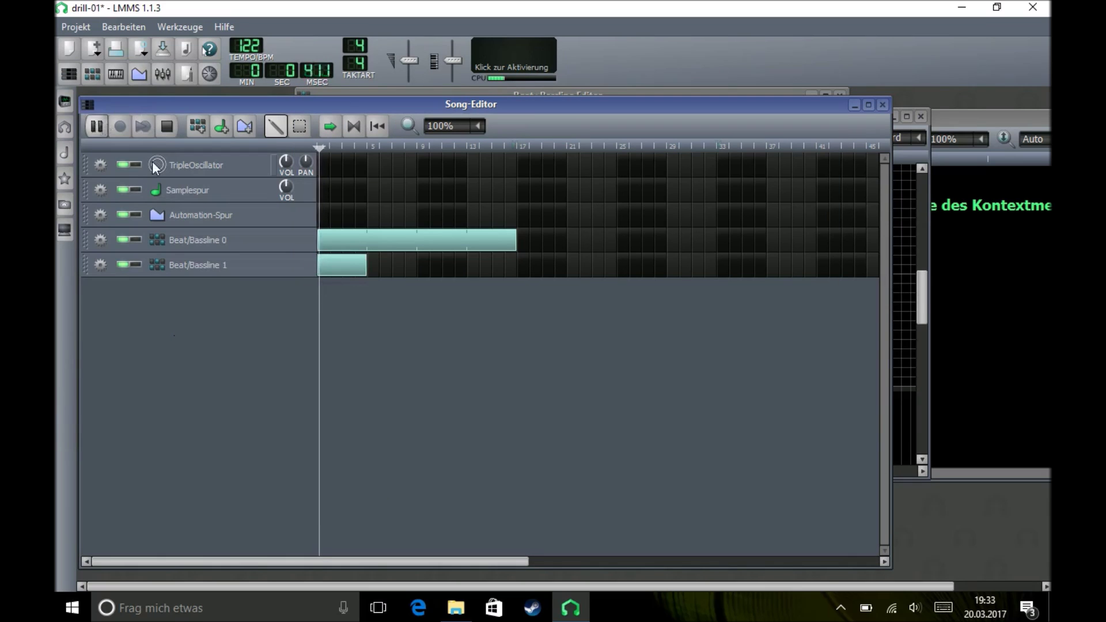
pyautogui.moveTo(368, 265); pyautogui.dragTo(518, 267)
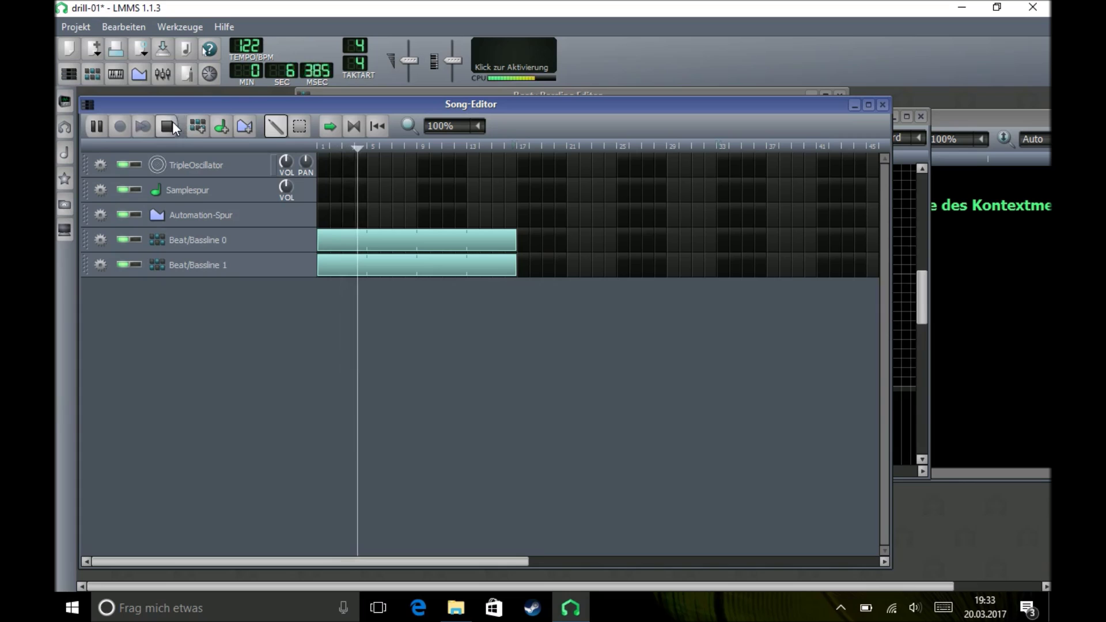
pyautogui.click(171, 123)
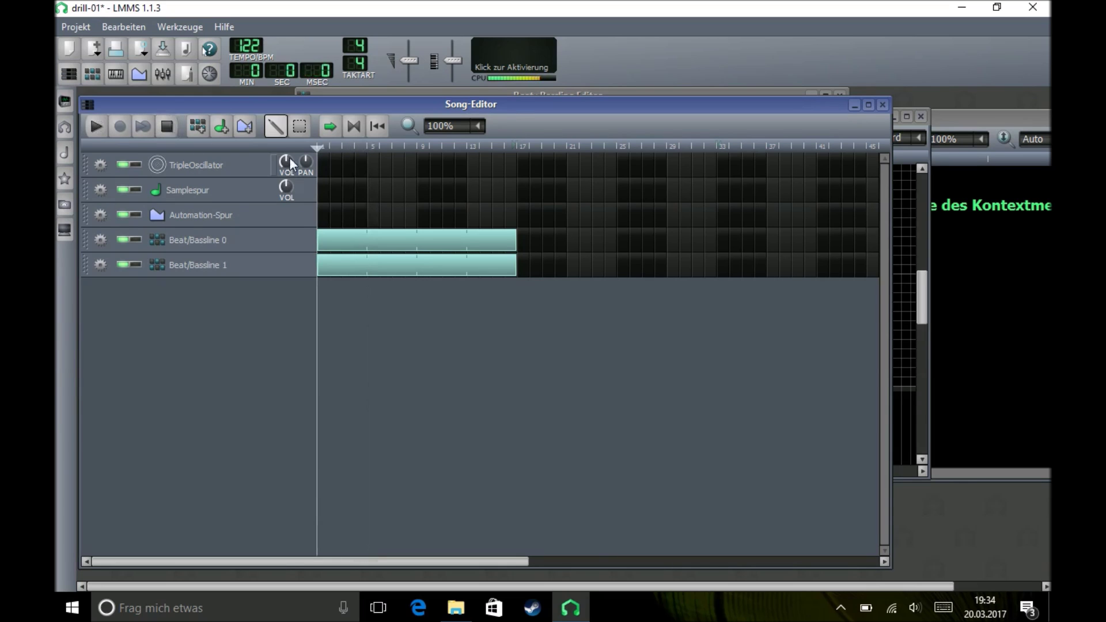
# Add another Beat/Bassline for the drums, extend its patterns to 32 steps, and widen the Beat+Bassline Editor
pyautogui.click(507, 94)
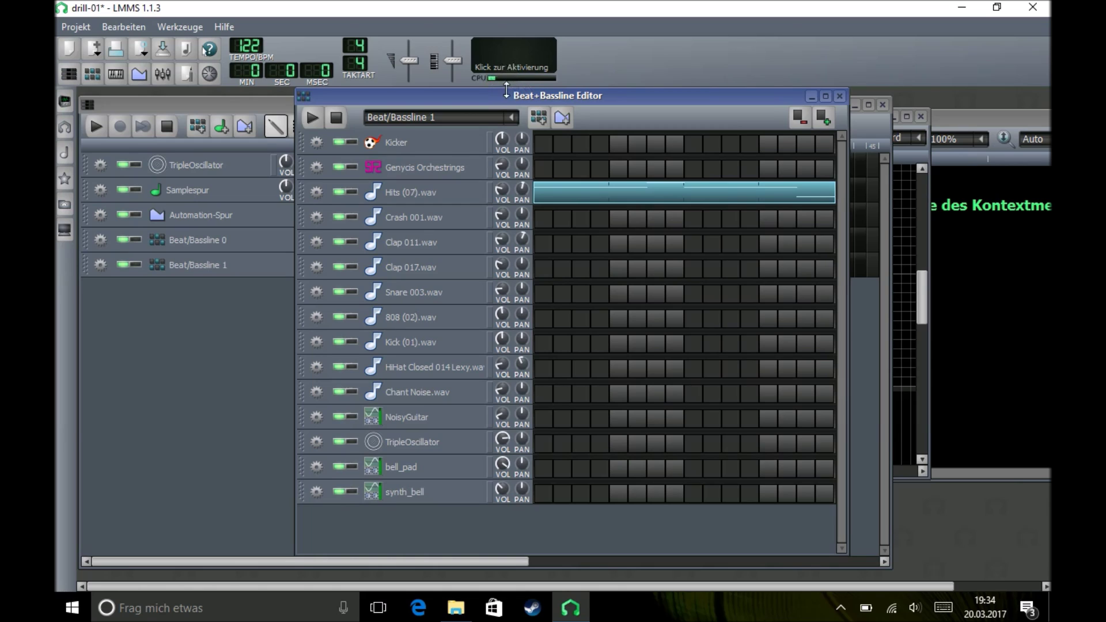
pyautogui.click(539, 118)
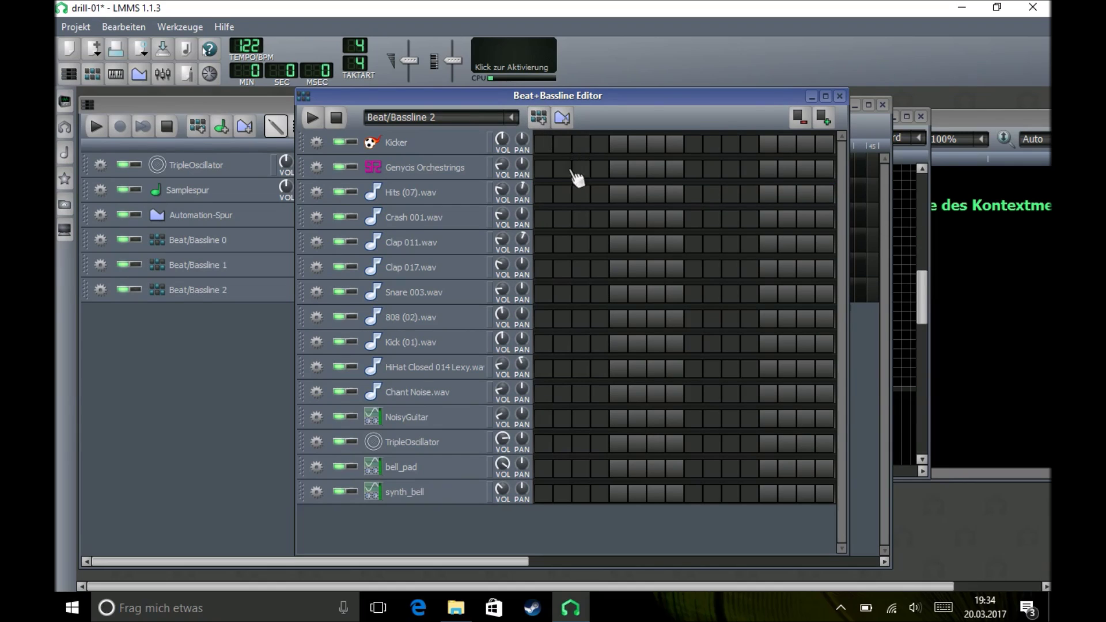
pyautogui.click(825, 116)
pyautogui.moveTo(850, 247); pyautogui.dragTo(898, 249)
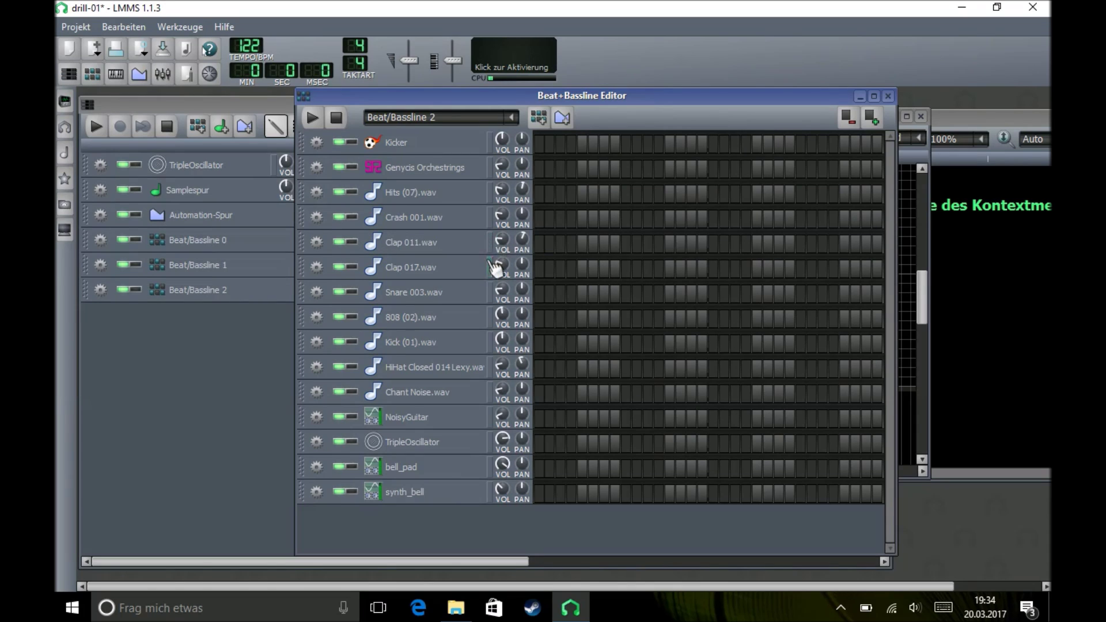
# Place hits on steps 9 and 25 of Clap 011, Clap 017 and Snare 003, and play back the beat
pyautogui.click(626, 294)
pyautogui.click(626, 269)
pyautogui.click(627, 244)
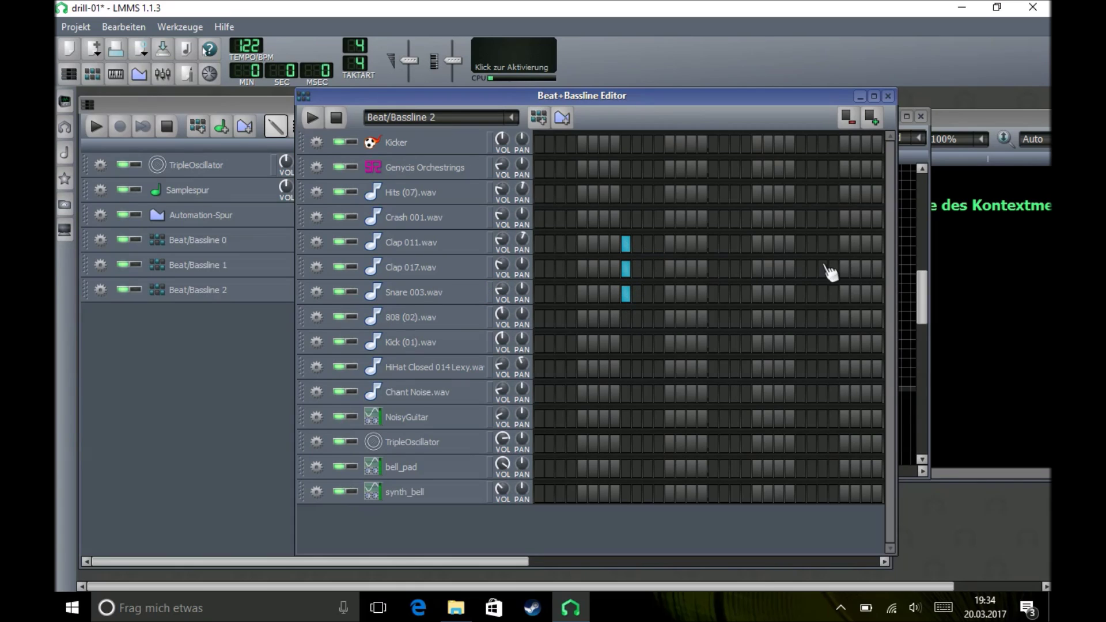
pyautogui.click(802, 295)
pyautogui.click(801, 268)
pyautogui.click(801, 244)
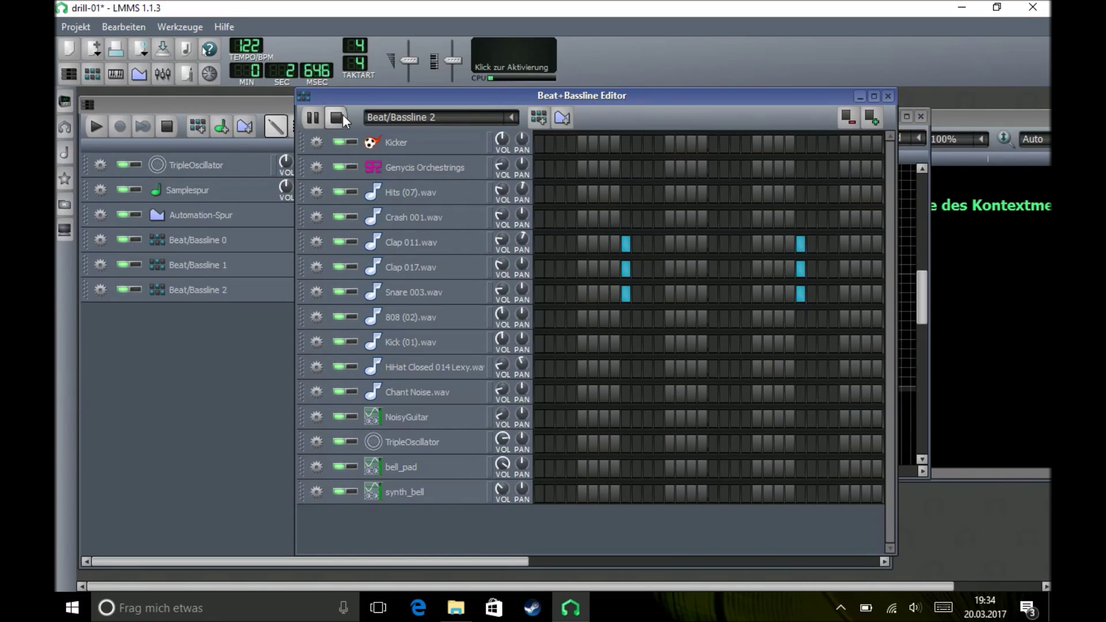
pyautogui.click(336, 118)
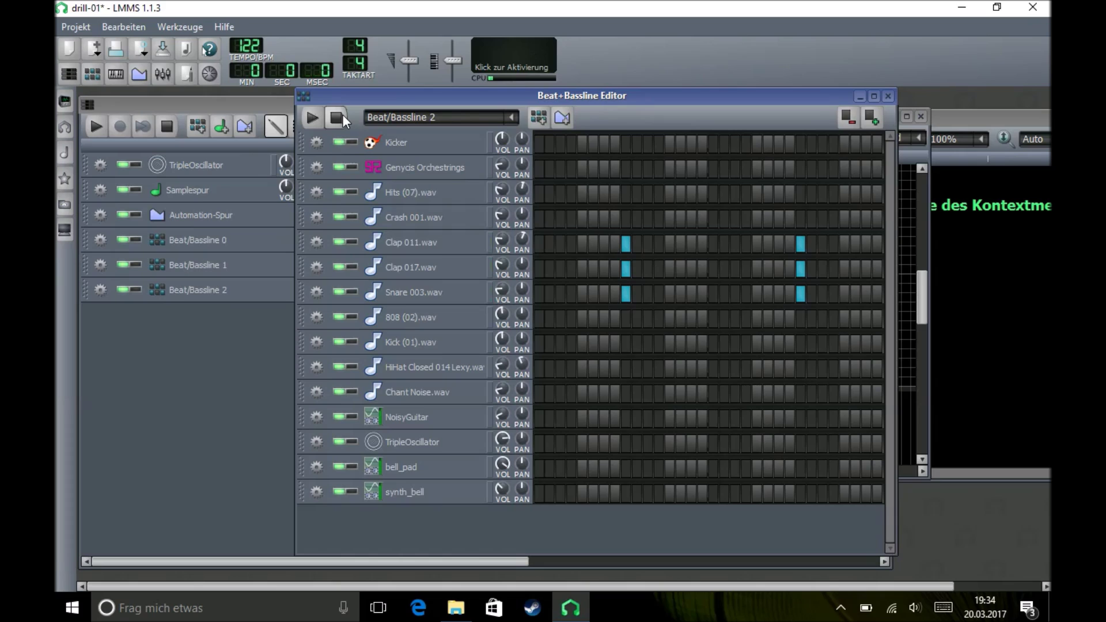
# Add Clap 011 hits on steps 19, 28 and 31, and Snare 003 hits on steps 7, 8, 19, 27, 31 and 32
pyautogui.click(736, 244)
pyautogui.click(736, 295)
pyautogui.click(604, 295)
pyautogui.click(614, 295)
pyautogui.click(824, 294)
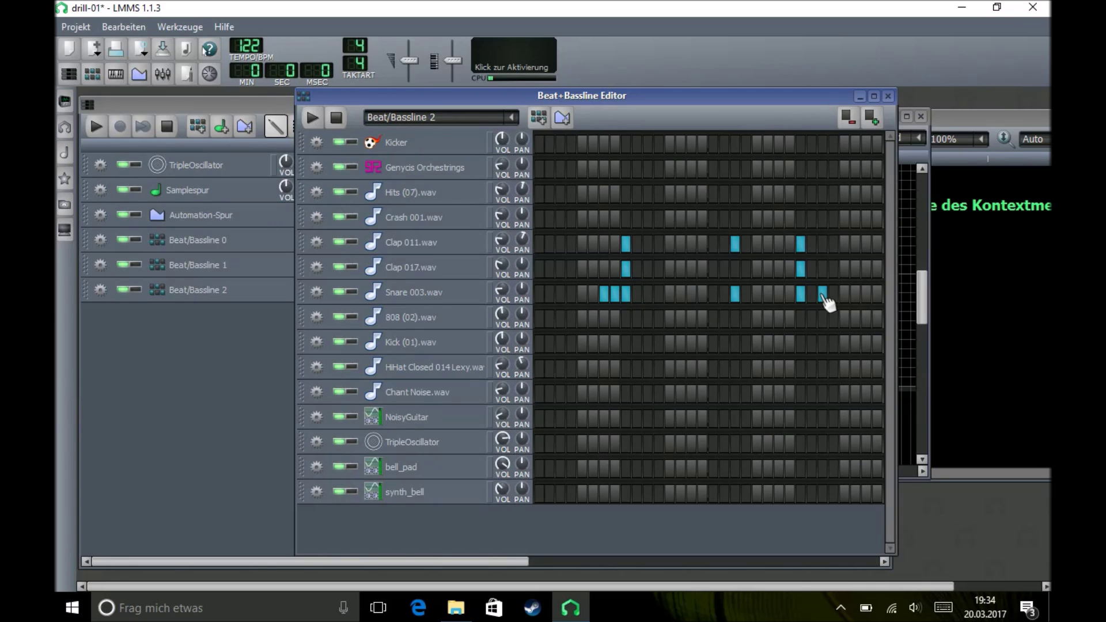
pyautogui.click(834, 244)
pyautogui.click(866, 244)
pyautogui.click(867, 294)
pyautogui.click(877, 294)
# Open Snare 003.wav in the piano roll at 200% zoom and 1/32 quantization, and fill the two gaps in its first roll with 1/32 notes
pyautogui.rightClick(605, 296)
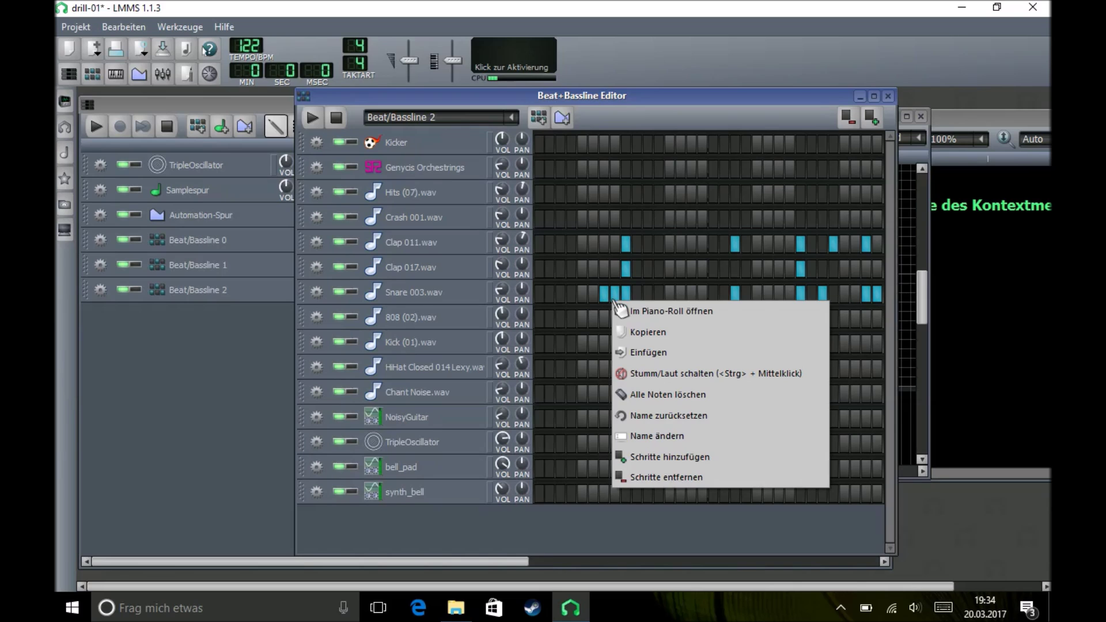
pyautogui.click(634, 311)
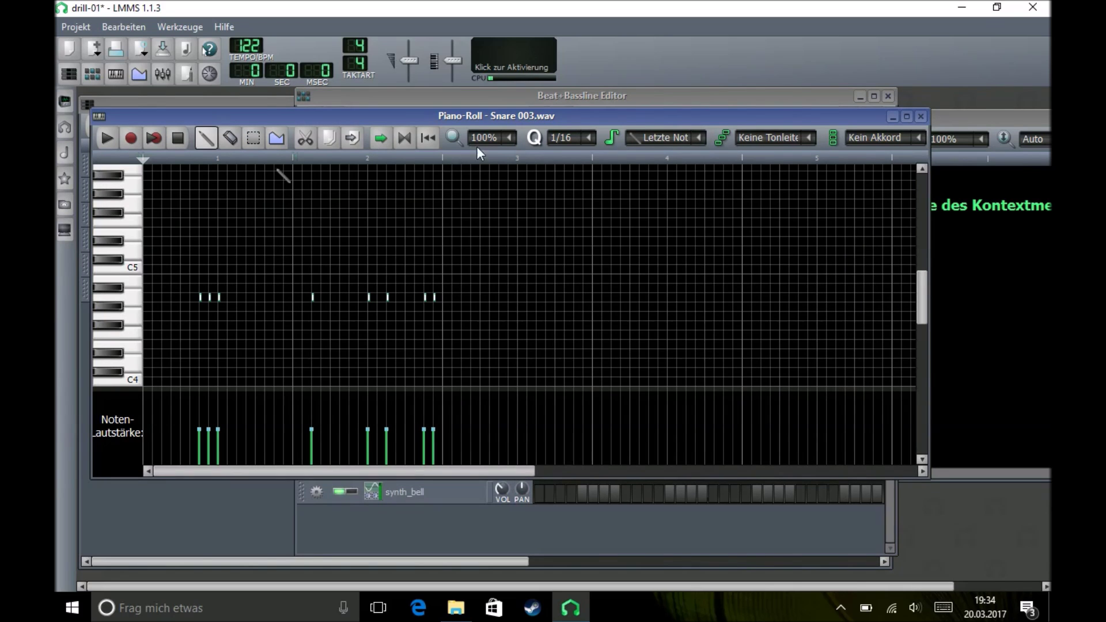
pyautogui.scroll(-1, 481, 141)
pyautogui.scroll(-1, 564, 138)
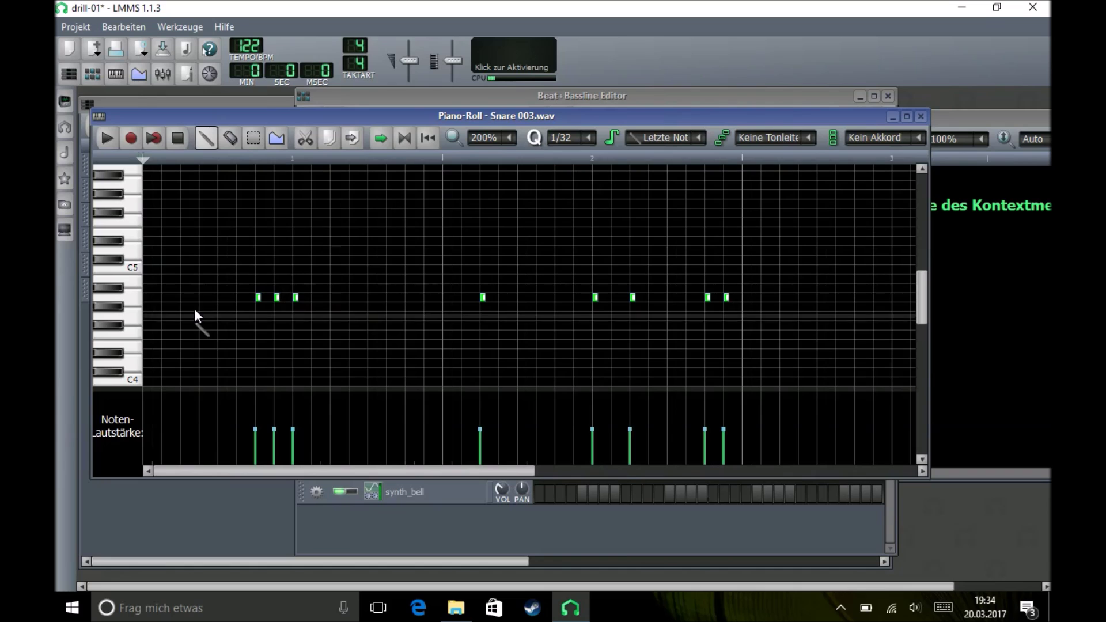
pyautogui.click(271, 298)
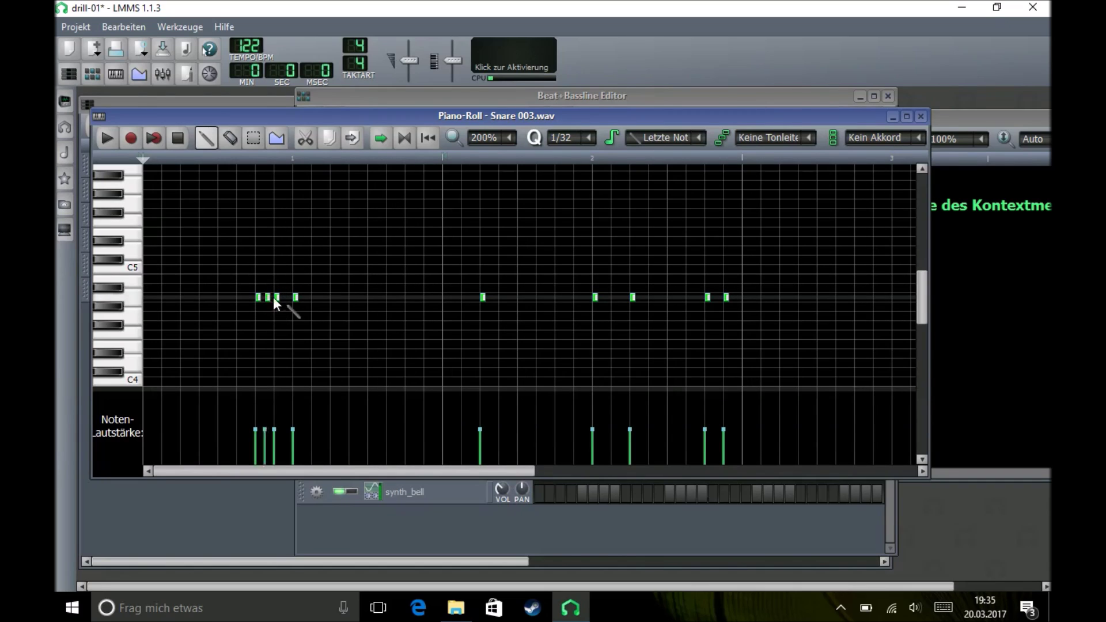
pyautogui.click(284, 298)
# Lower the volumes of the first four snare roll notes to a quiet rising ramp, and play back the snare and the whole beat
pyautogui.moveTo(251, 463)
pyautogui.mouseDown()
pyautogui.moveTo(287, 458)
pyautogui.moveTo(295, 428)
pyautogui.mouseUp()
pyautogui.click(114, 140)
pyautogui.click(178, 139)
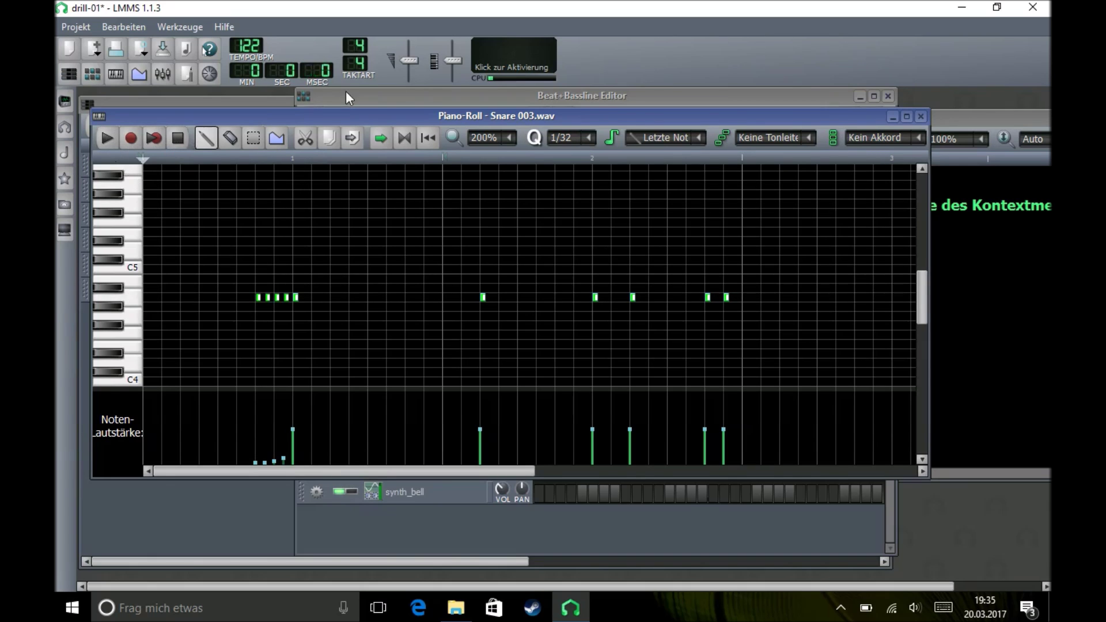
pyautogui.click(346, 94)
pyautogui.click(318, 115)
pyautogui.click(335, 118)
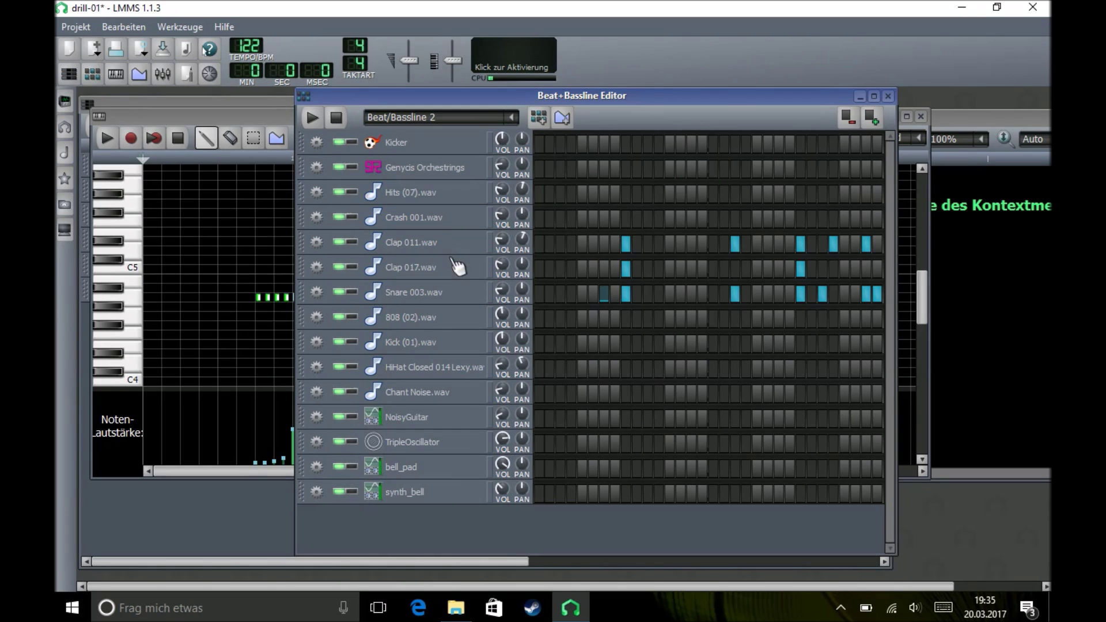
# Lower the volume of the Snare 003 note on step 27 to about 46% and return to the Beat+Bassline Editor
pyautogui.rightClick(820, 295)
pyautogui.click(853, 301)
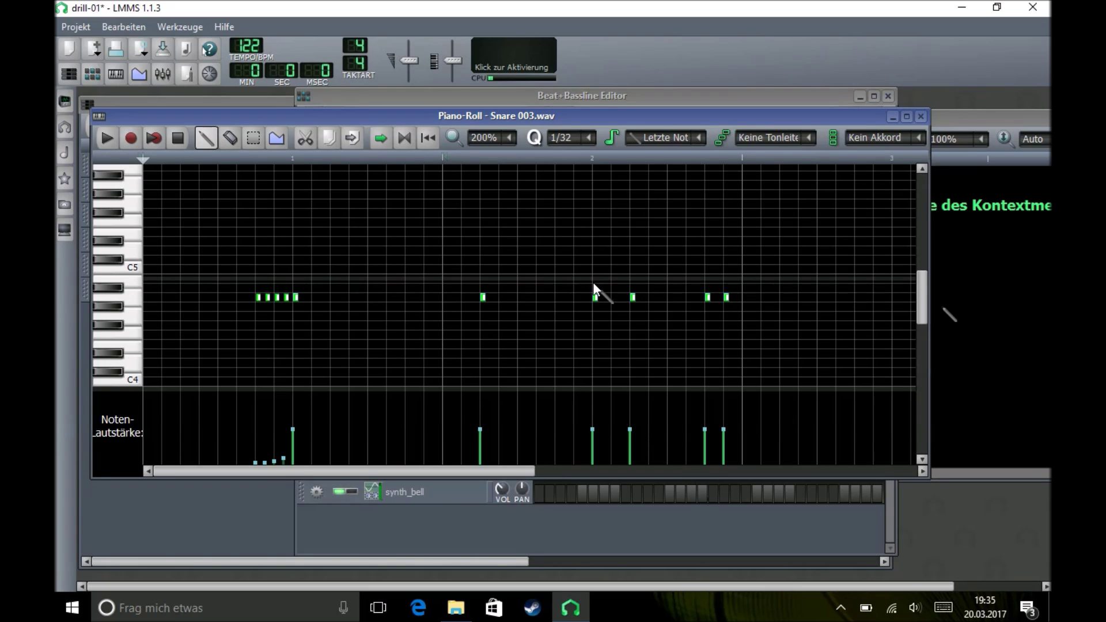
pyautogui.click(630, 448)
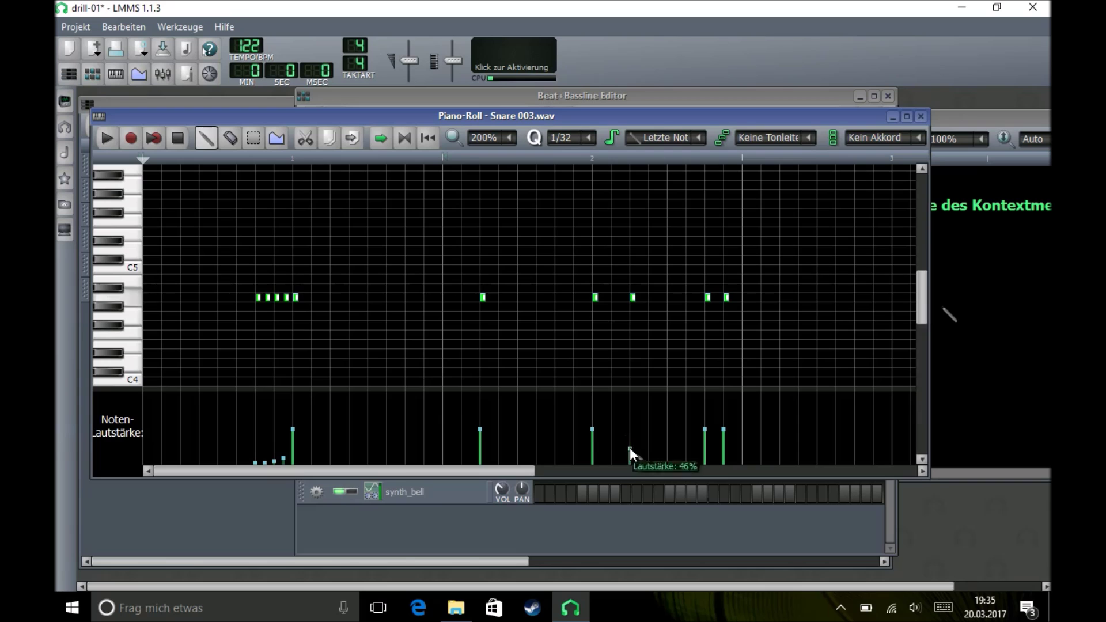
pyautogui.click(769, 96)
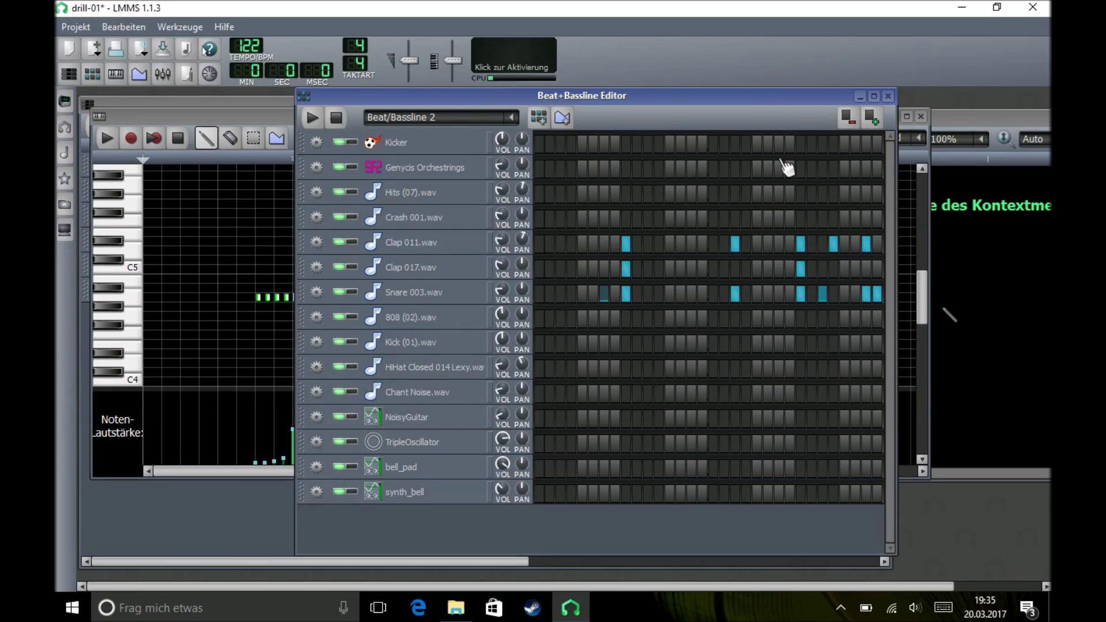
# Open Clap 011.wav in the piano roll, lower the volumes of the notes on steps 28 and 31, and return to the Beat+Bassline Editor
pyautogui.rightClick(834, 235)
pyautogui.click(835, 254)
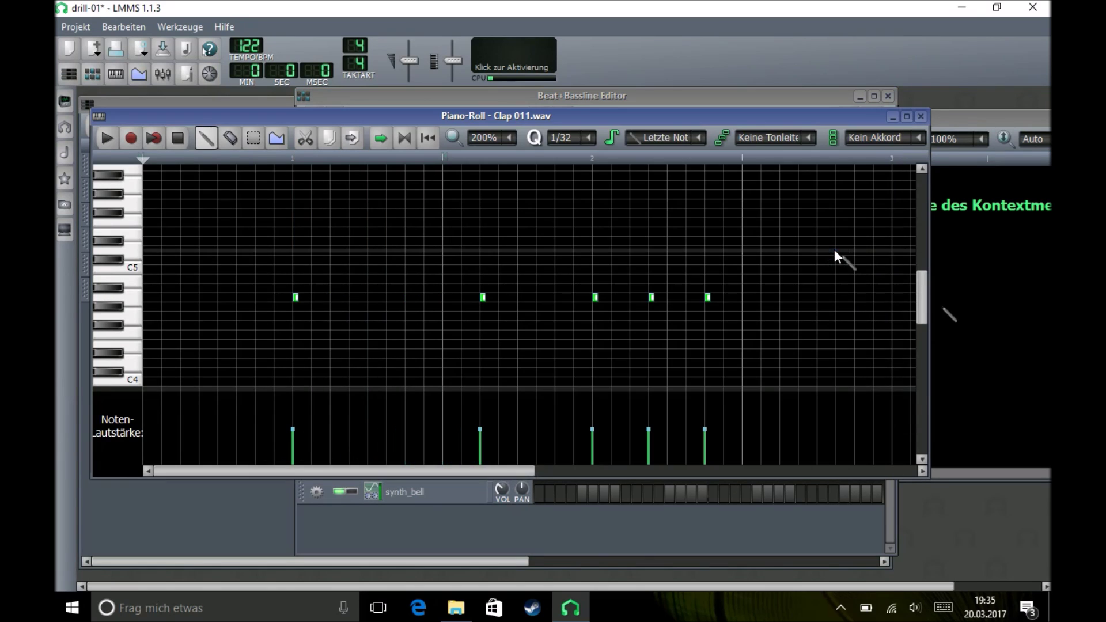
pyautogui.click(649, 436)
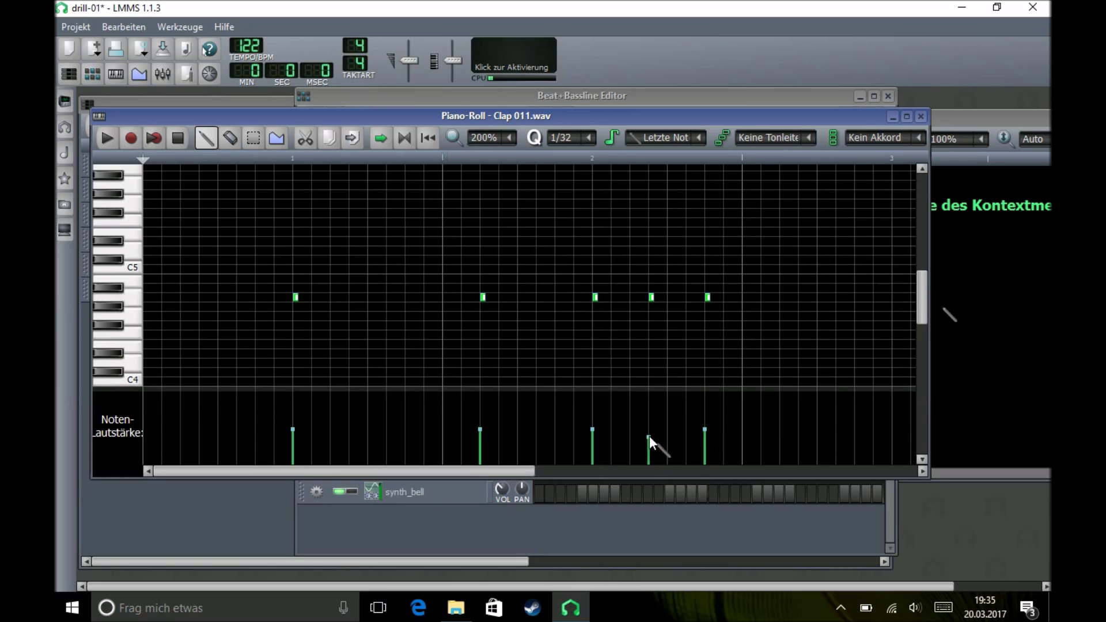
pyautogui.click(705, 444)
pyautogui.click(692, 97)
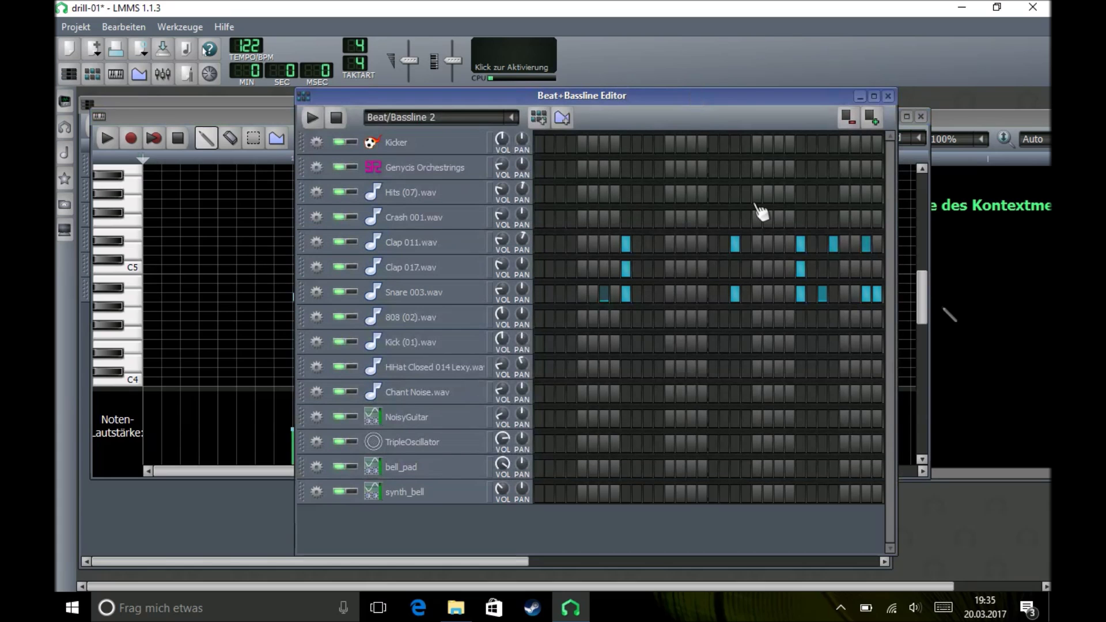
# Lower the volume of the last Snare 003 note, on step 32, and play back the clap and snare beat
pyautogui.rightClick(830, 295)
pyautogui.click(837, 311)
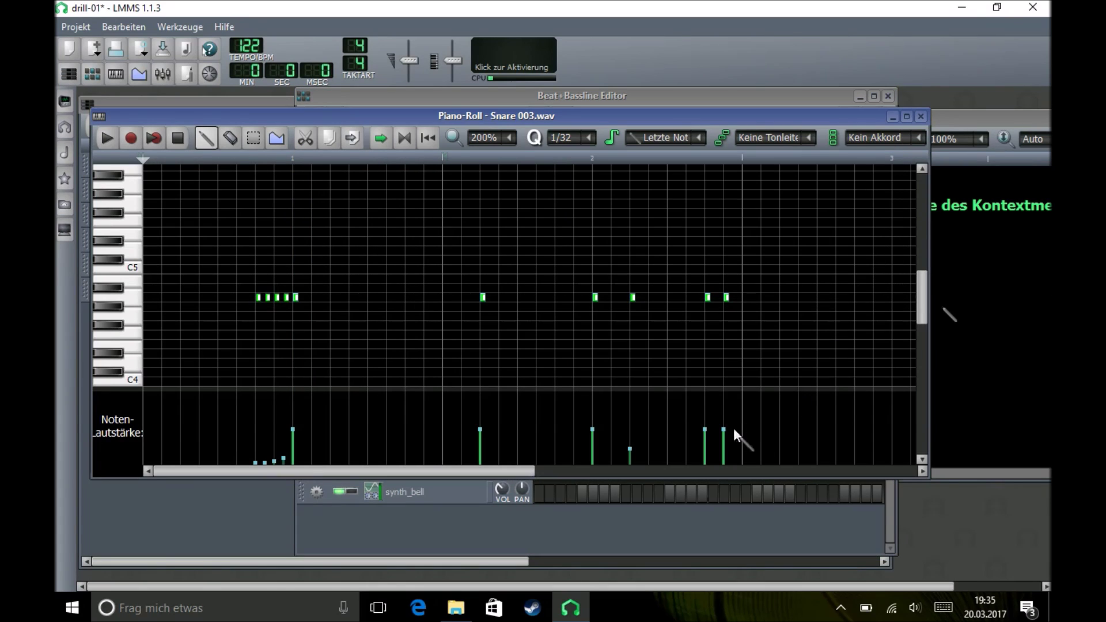
pyautogui.moveTo(727, 434); pyautogui.dragTo(723, 440)
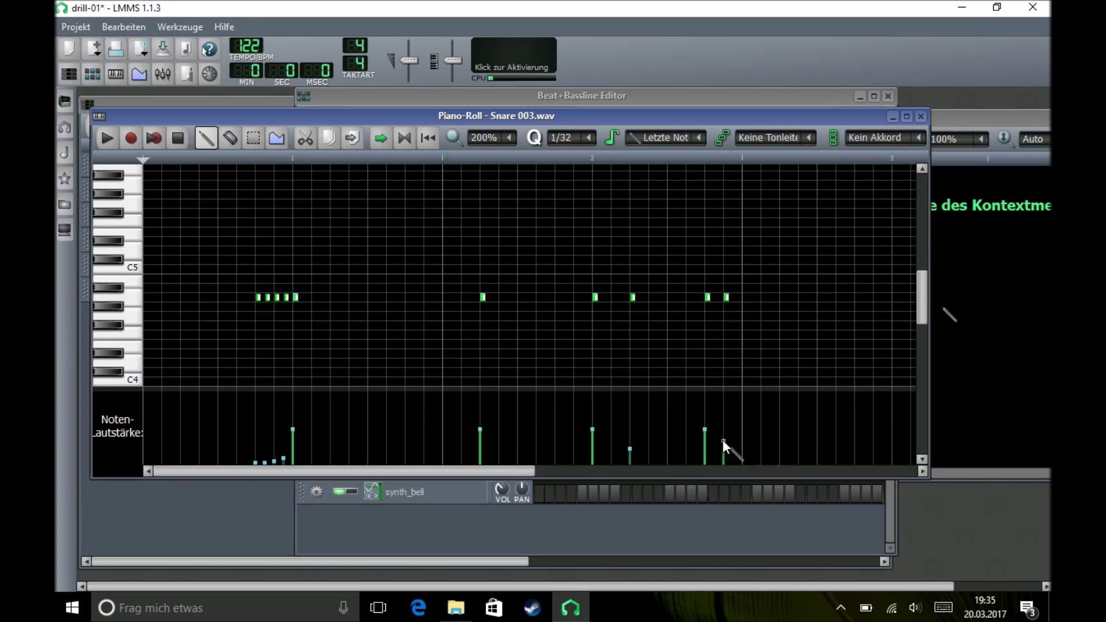
pyautogui.click(514, 99)
pyautogui.press('space')
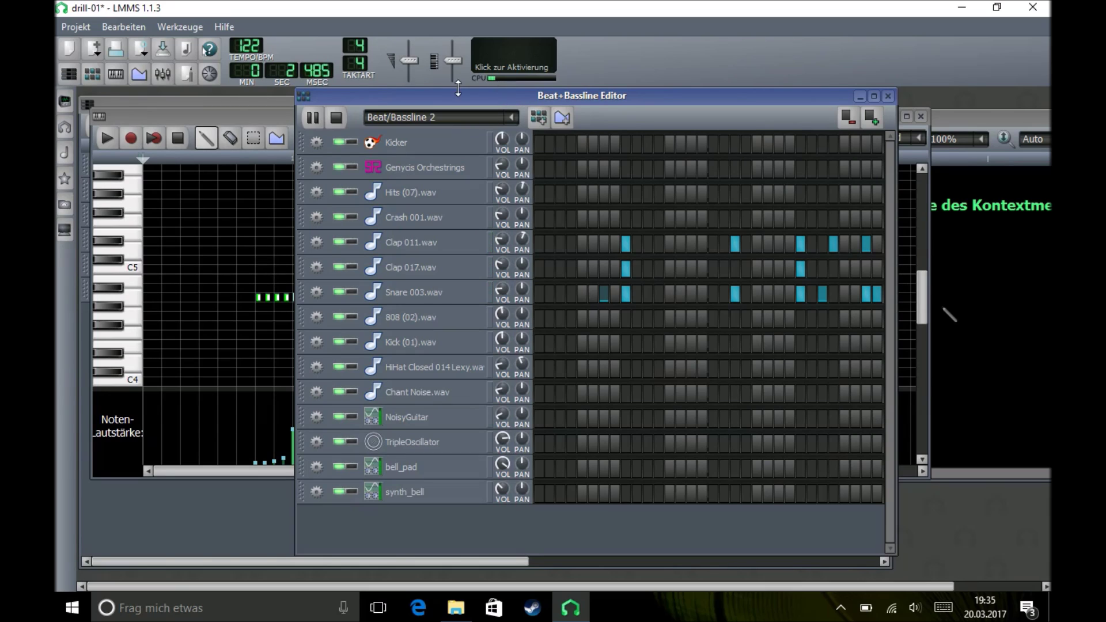
pyautogui.press('space')
# Place Beat/Bassline 2 in the Song-Editor over bars 1 to 16 and play back the song
pyautogui.click(288, 102)
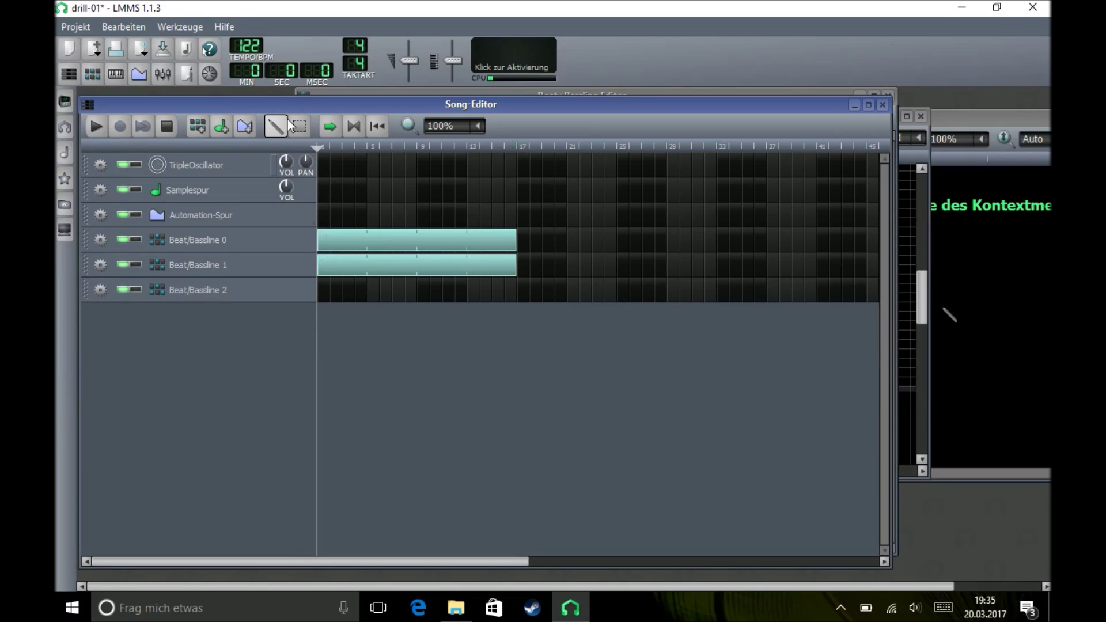
pyautogui.moveTo(341, 285); pyautogui.dragTo(518, 291)
pyautogui.press('space')
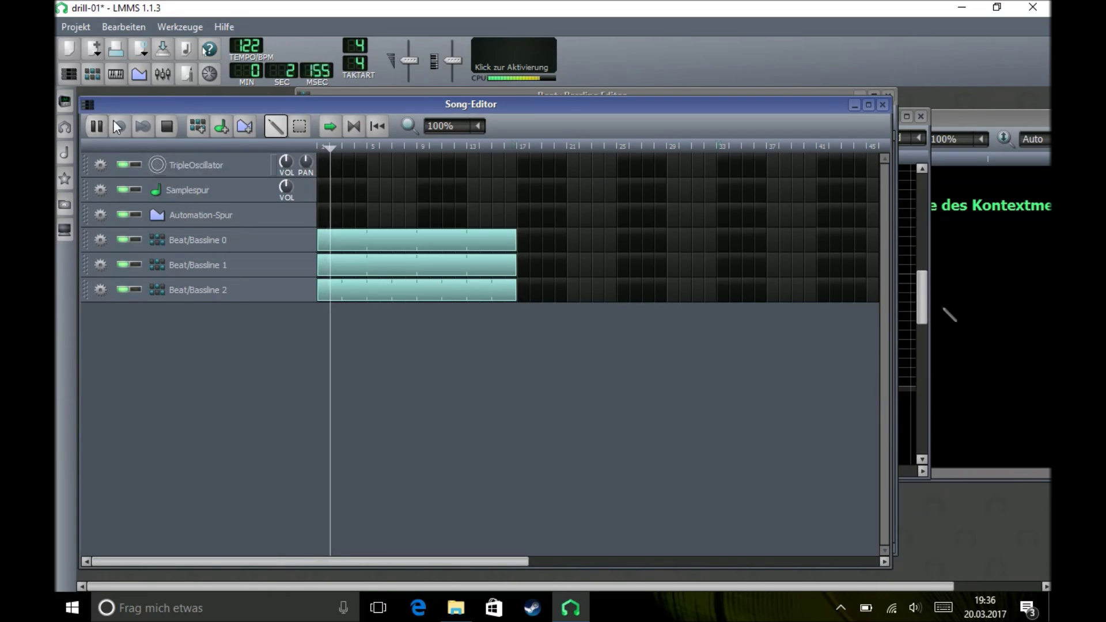
pyautogui.click(168, 125)
# Add Beat/Bassline 3, open 808 (02).wav in the piano roll, place a 1/1 note on E5 at the start and raise its volume
pyautogui.click(568, 89)
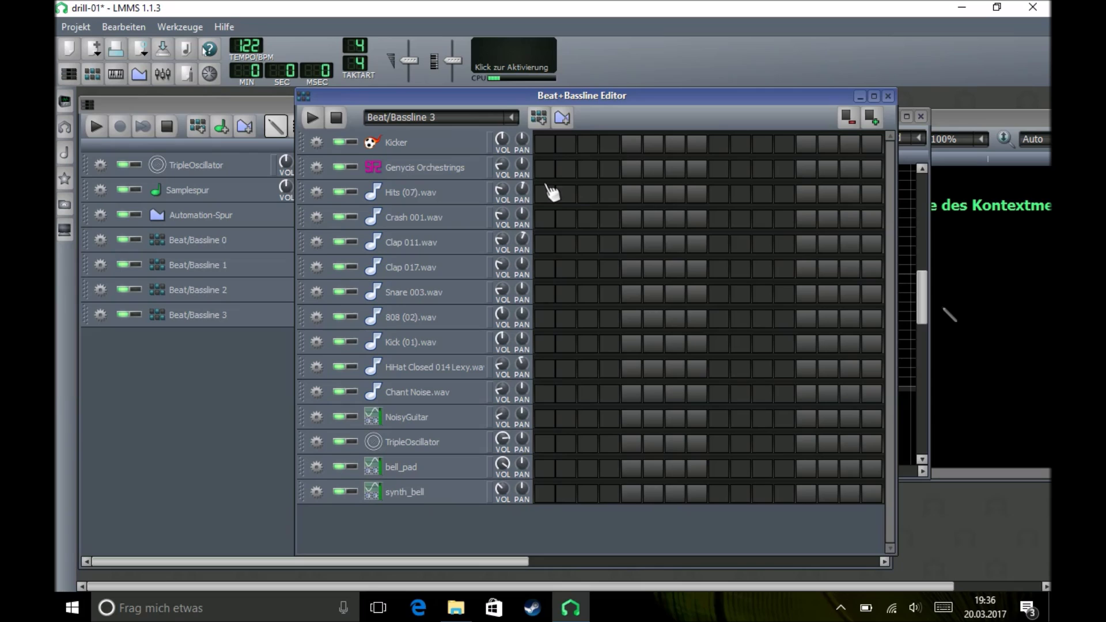
pyautogui.rightClick(549, 316)
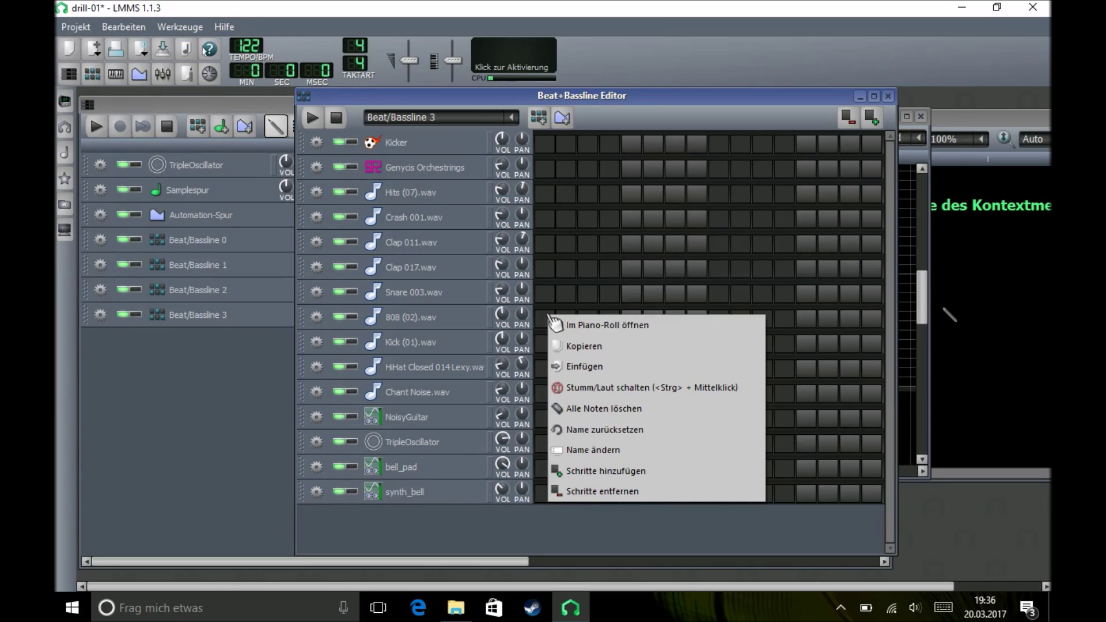
pyautogui.click(559, 318)
pyautogui.scroll(1, 493, 140)
pyautogui.scroll(1, 563, 140)
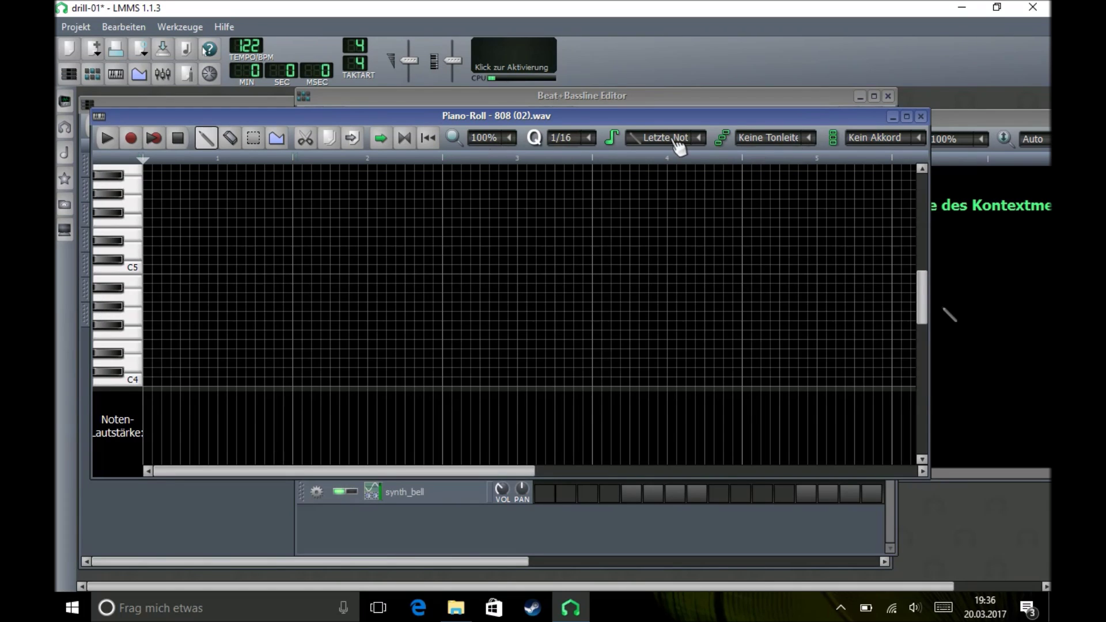
pyautogui.scroll(-1, 676, 144)
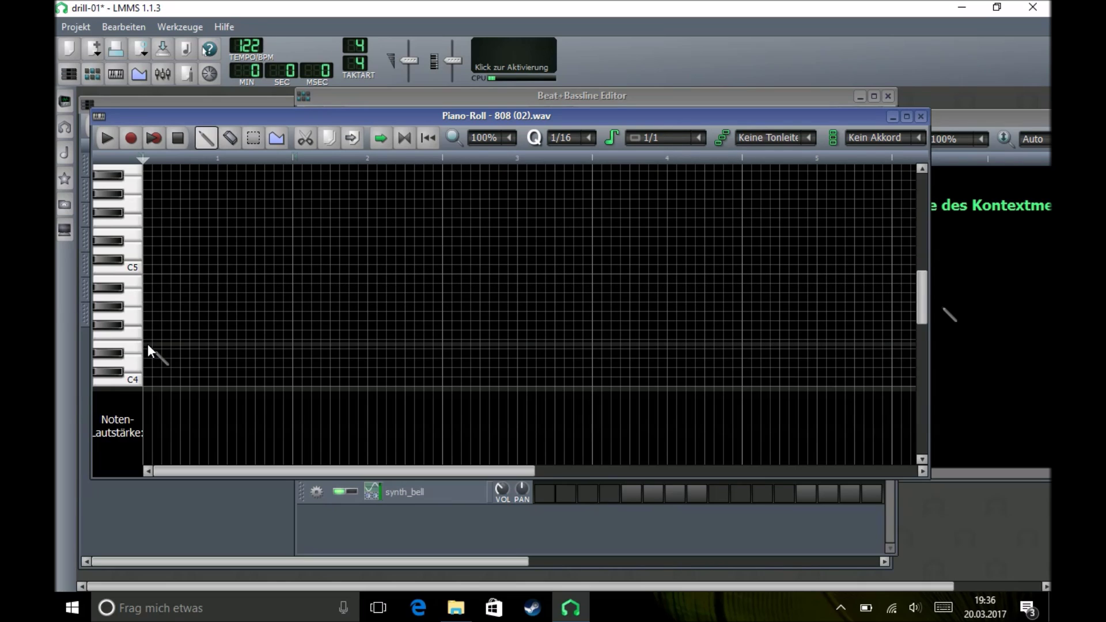
pyautogui.click(150, 233)
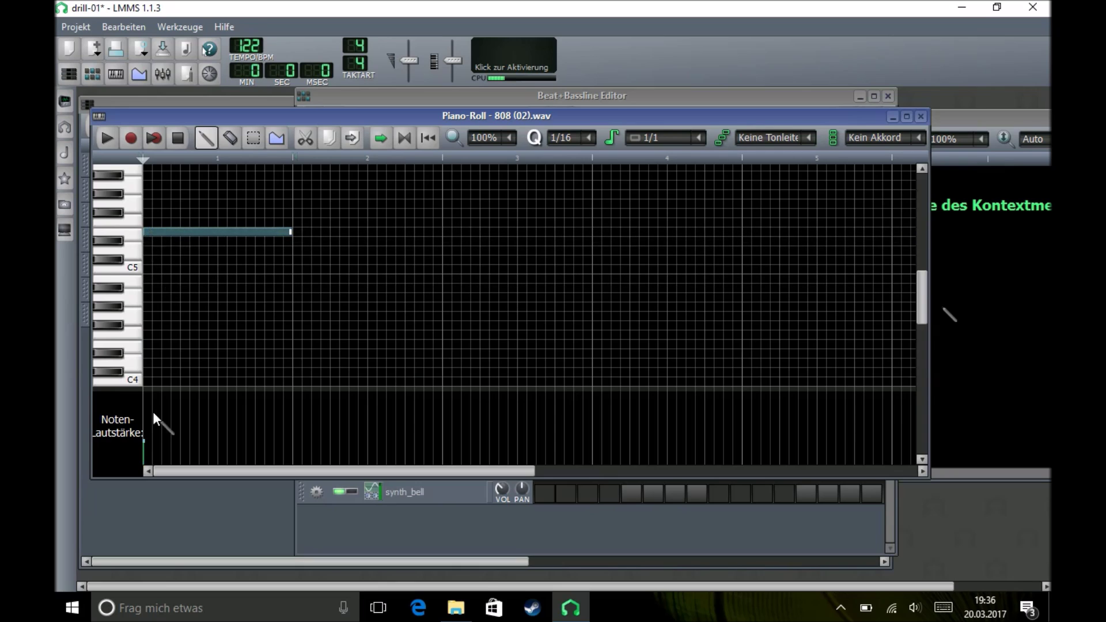
pyautogui.moveTo(146, 427); pyautogui.dragTo(146, 427)
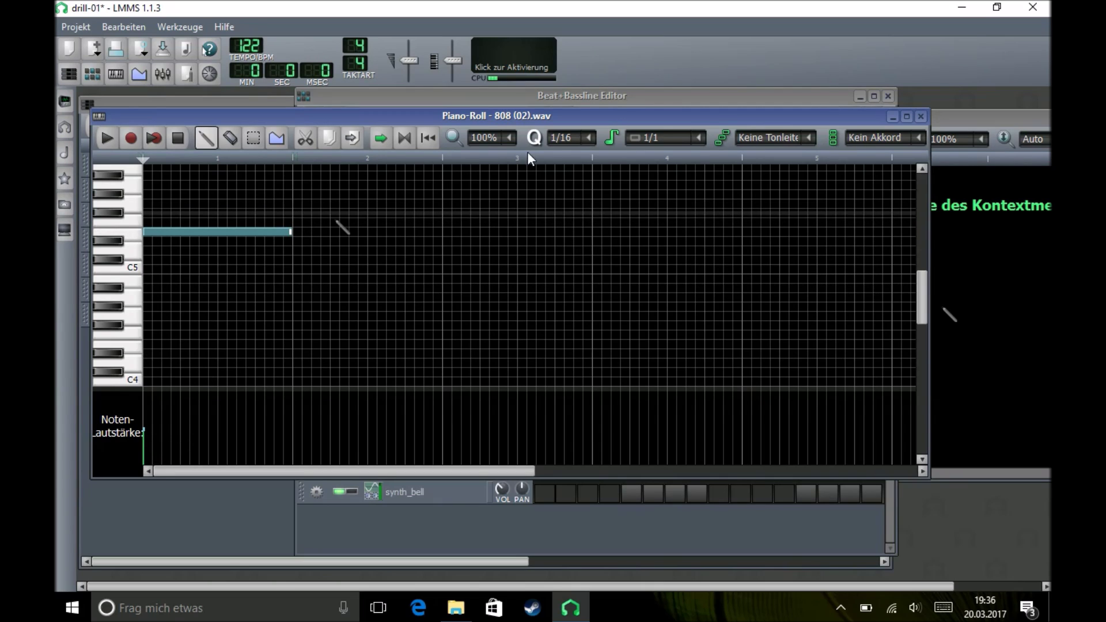
# Shorten the E5 note to 12/16, add a second equal E5 note after it, and fill the rest of bar 2 with two 4/16 F5 notes
pyautogui.scroll(1, 666, 141)
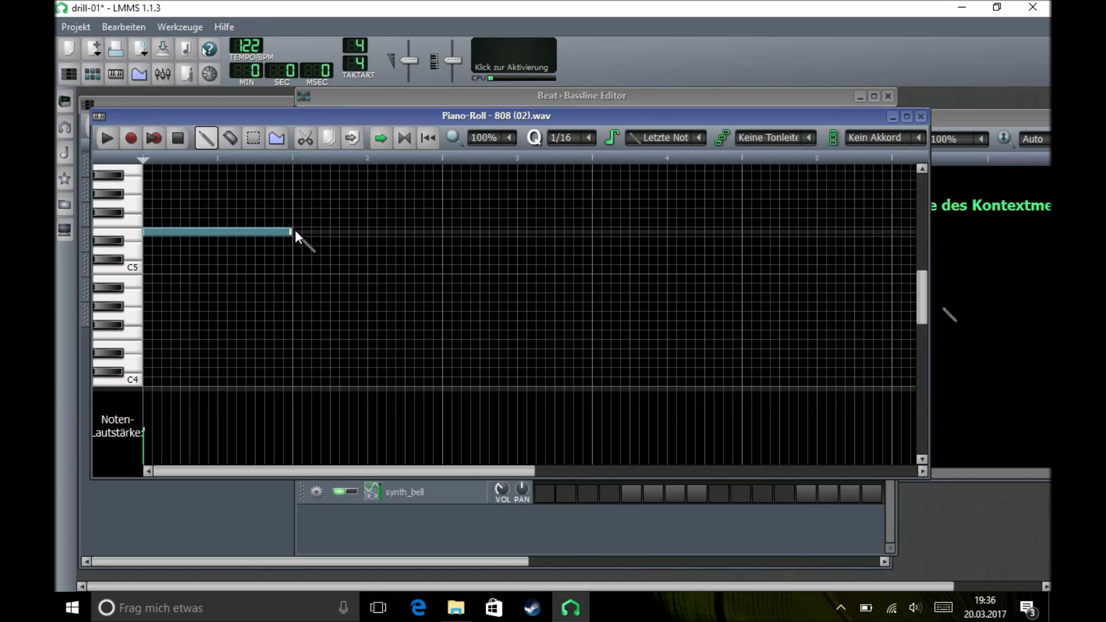
pyautogui.moveTo(291, 231); pyautogui.dragTo(245, 232)
pyautogui.click(268, 231)
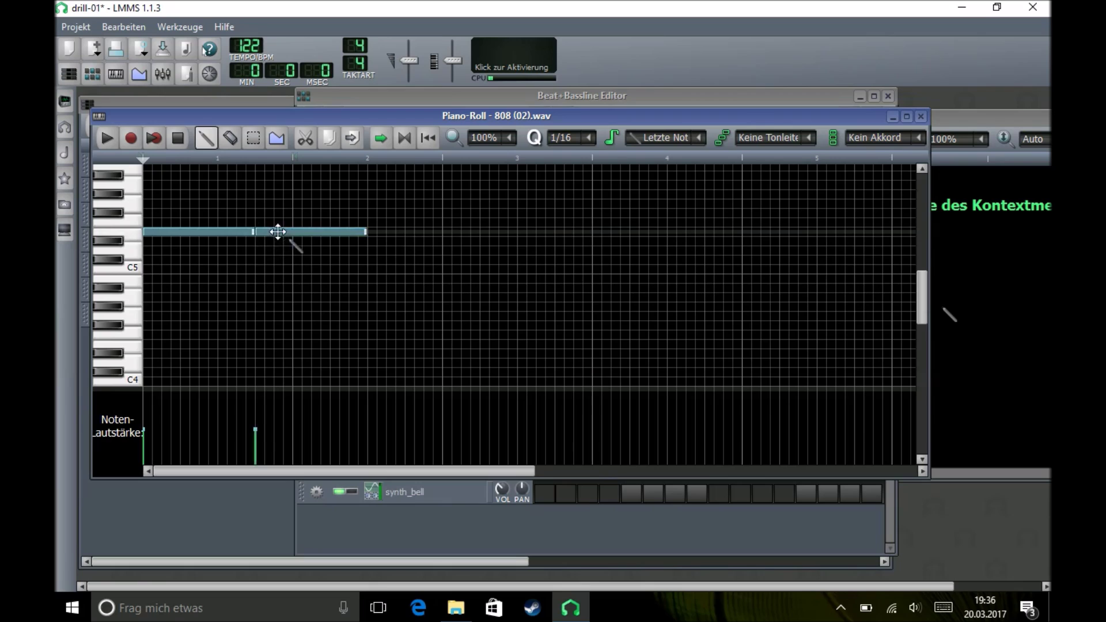
pyautogui.click(371, 223)
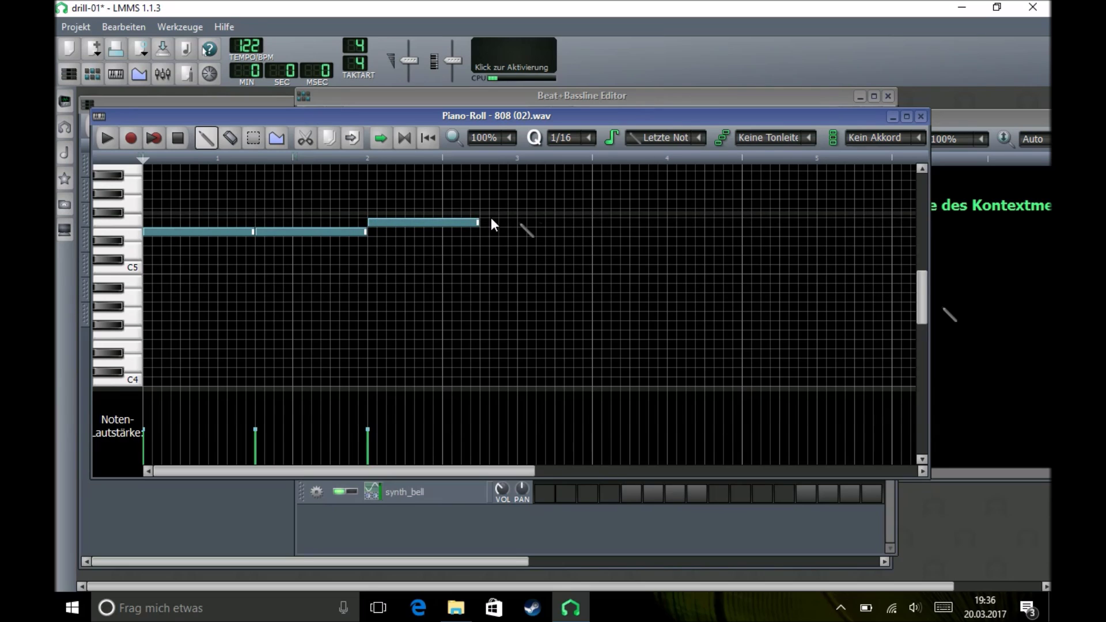
pyautogui.moveTo(476, 223); pyautogui.dragTo(403, 223)
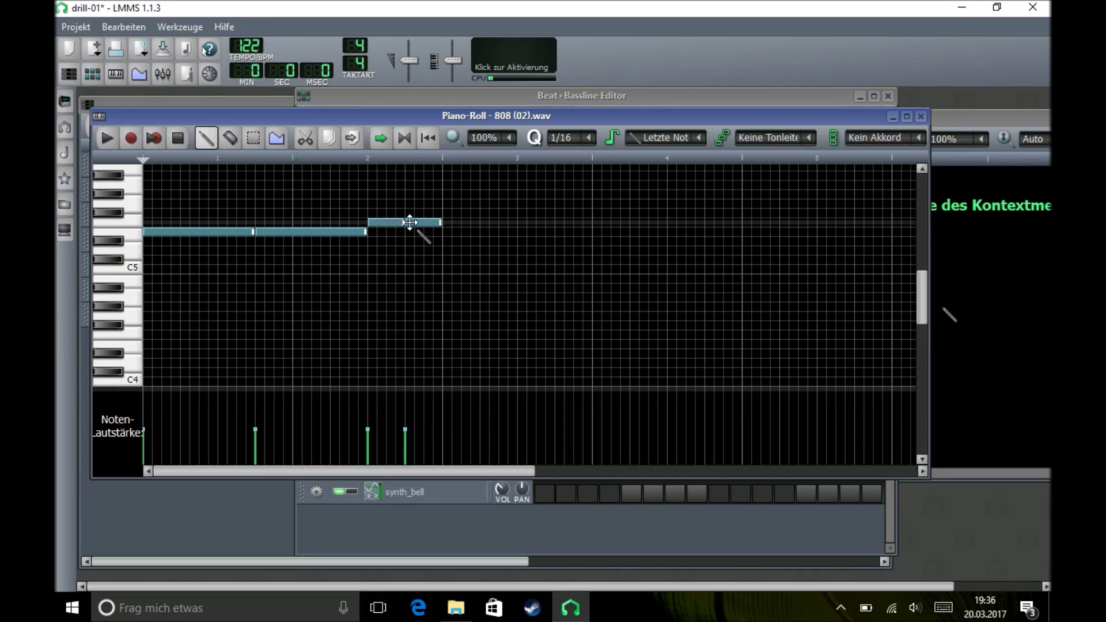
# From bar 3, add two 12/16 E5 notes, two 3/16 D5 notes and a closing 2/16 D6 note to the 808 line
pyautogui.scroll(2, 406, 244)
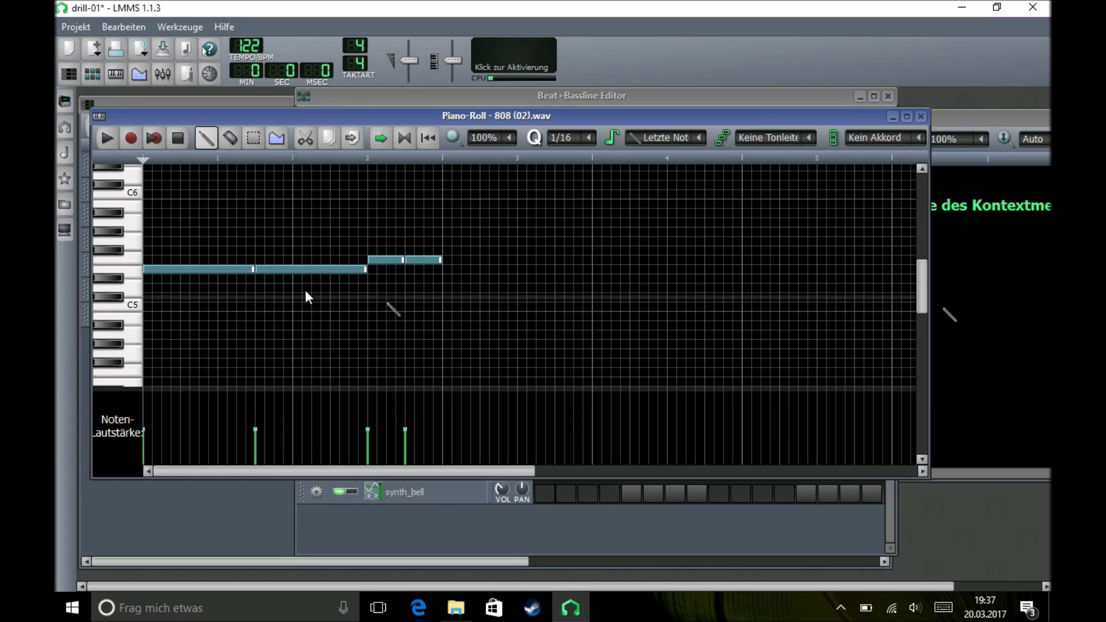
pyautogui.click(447, 269)
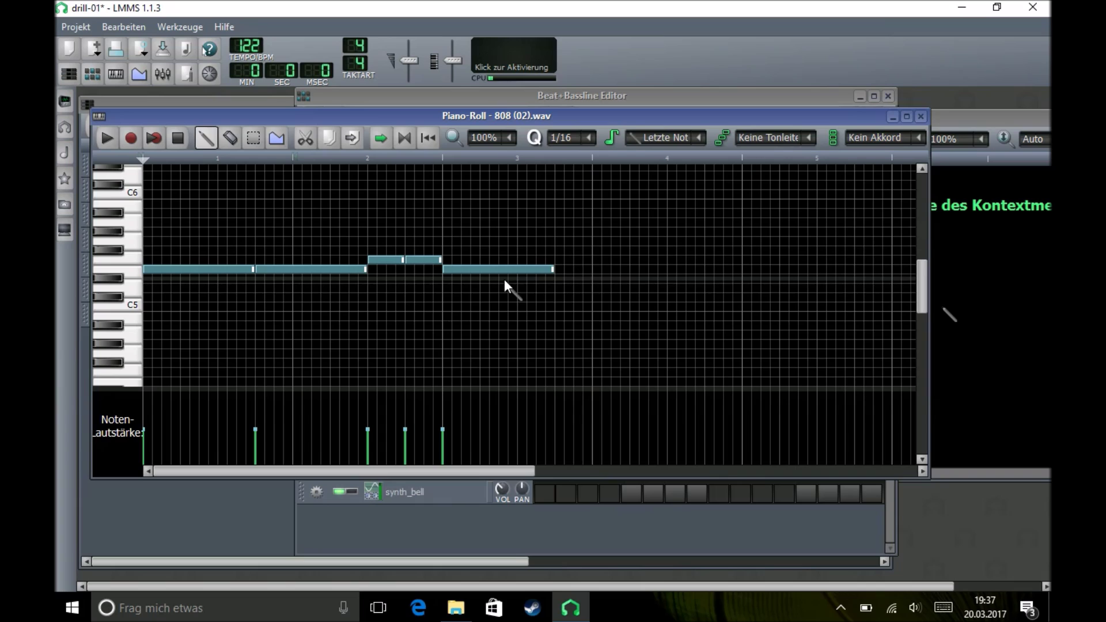
pyautogui.click(559, 269)
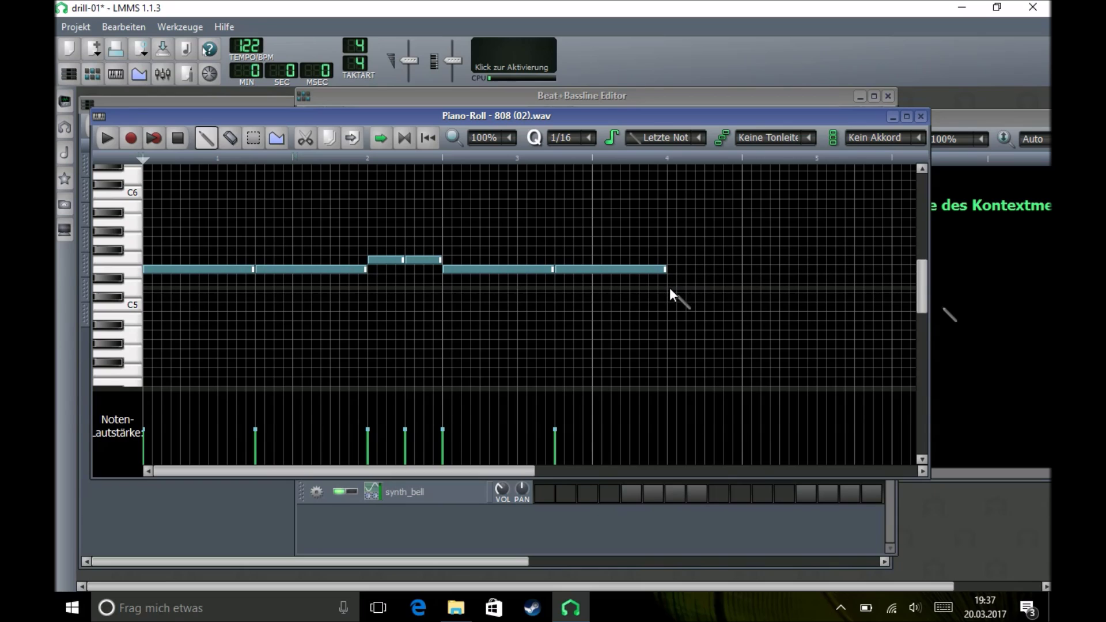
pyautogui.click(669, 288)
pyautogui.moveTo(703, 286); pyautogui.dragTo(697, 289)
pyautogui.click(701, 288)
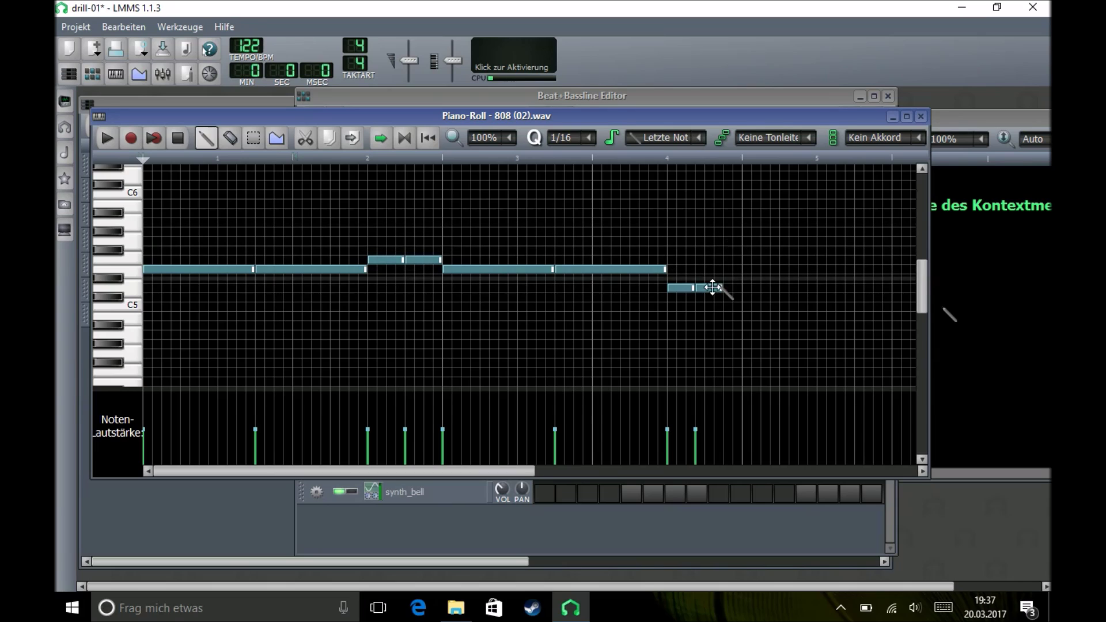
pyautogui.scroll(3, 723, 271)
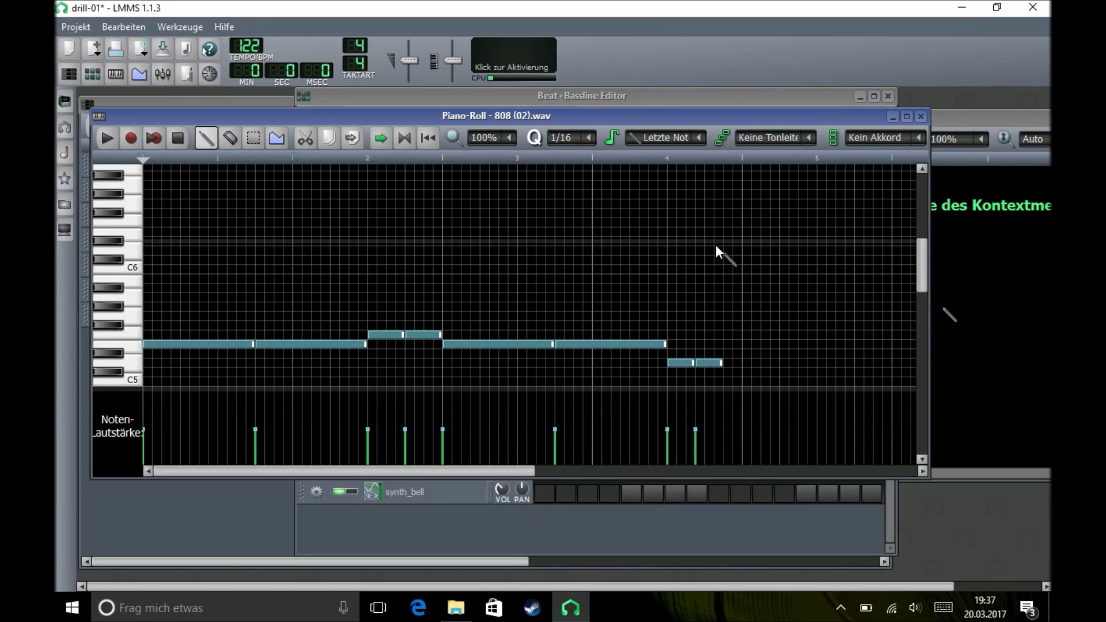
pyautogui.moveTo(716, 251); pyautogui.dragTo(741, 251)
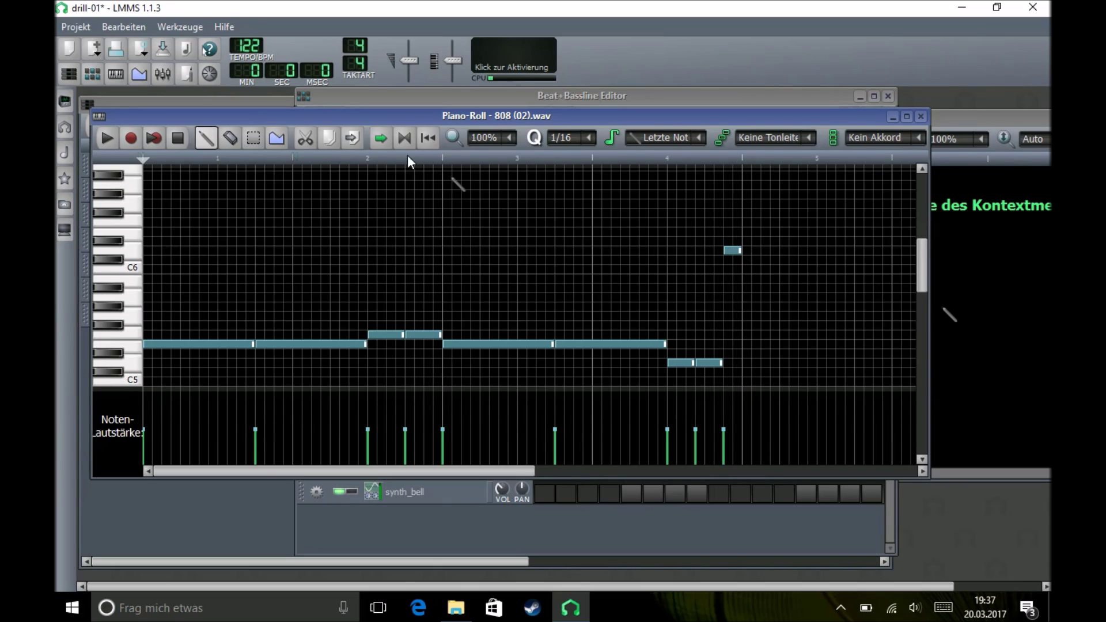
# Detune the second F5 note with a slide rising 12 semitones over its second half, and play back the 808 pattern
pyautogui.click(275, 140)
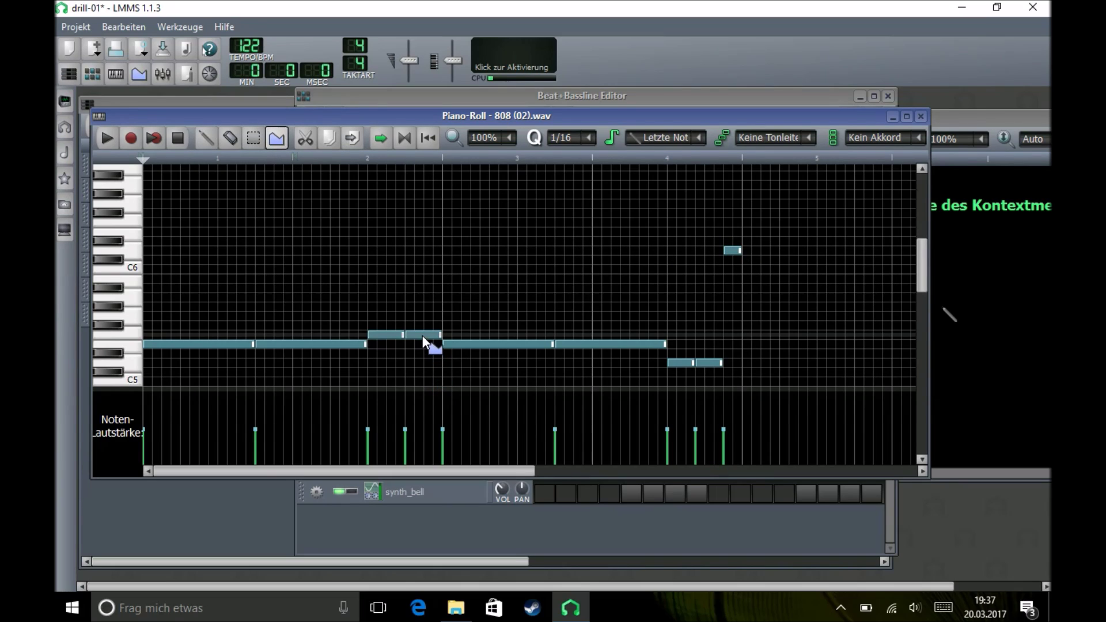
pyautogui.click(421, 332)
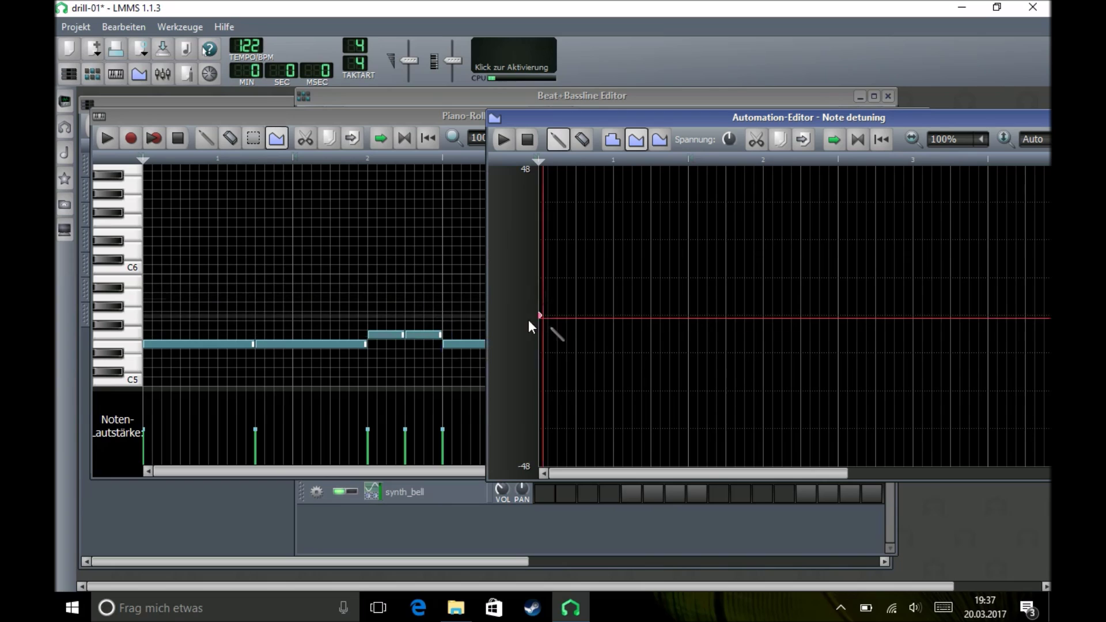
pyautogui.click(557, 316)
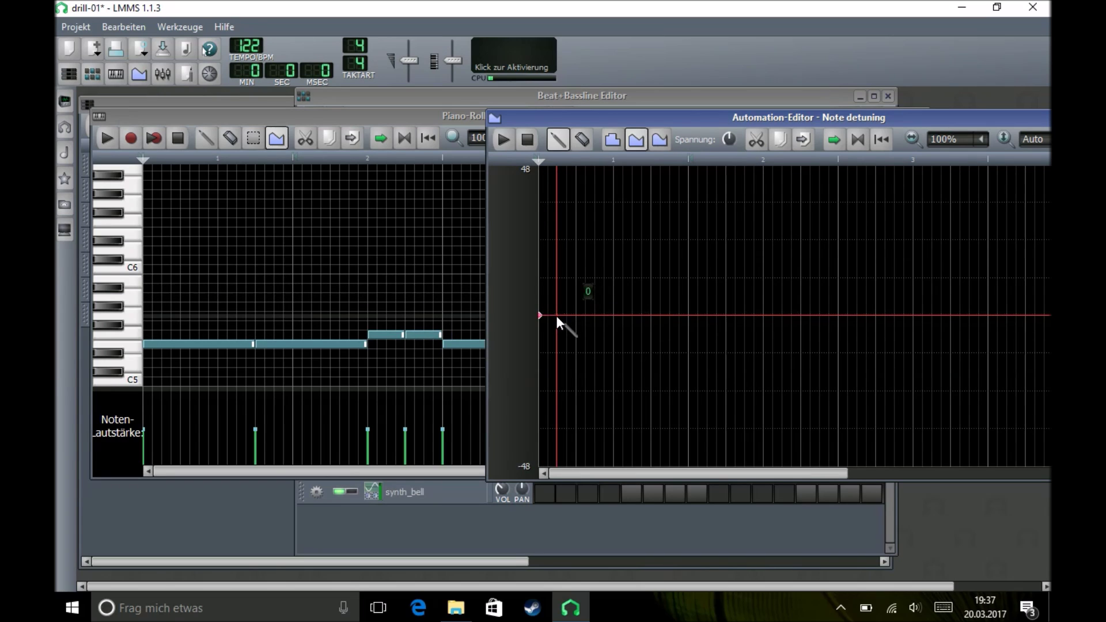
pyautogui.click(575, 279)
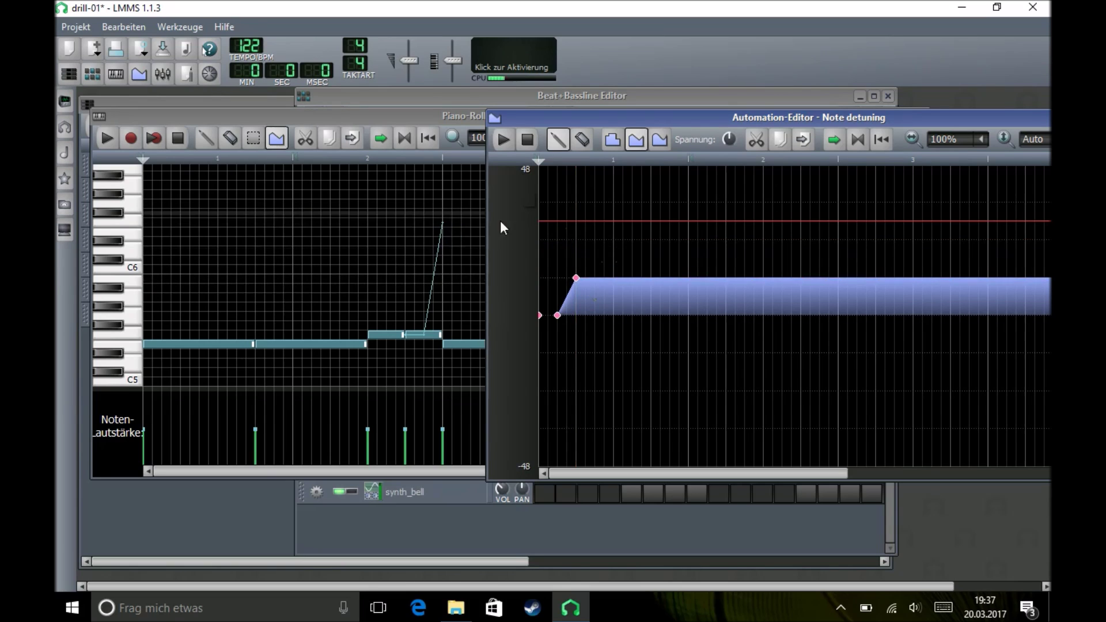
pyautogui.moveTo(570, 120); pyautogui.dragTo(190, 130)
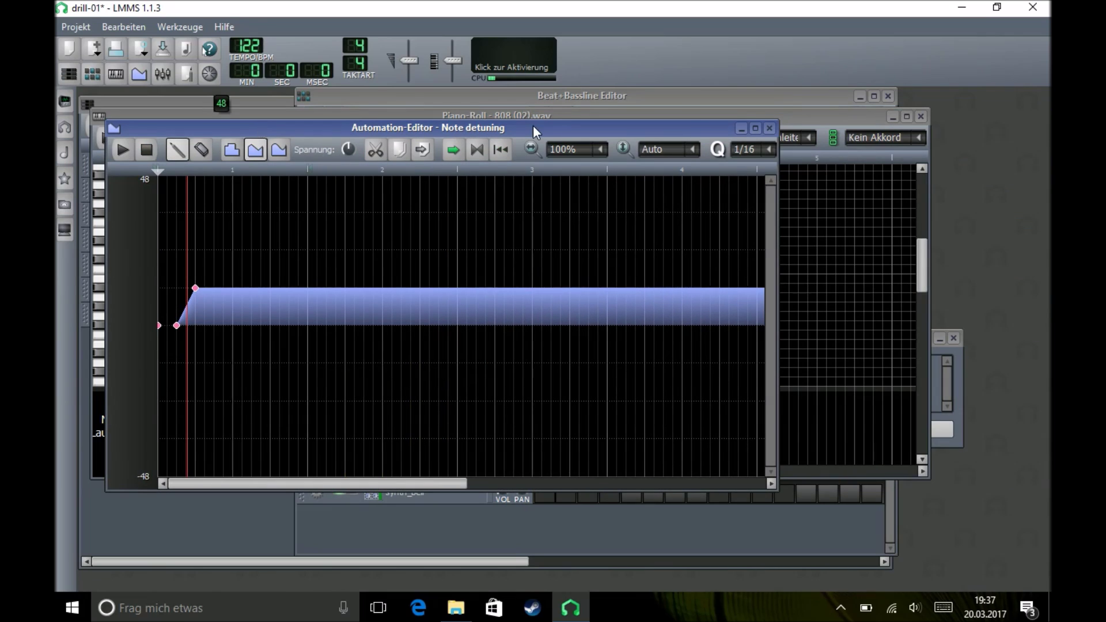
pyautogui.click(768, 128)
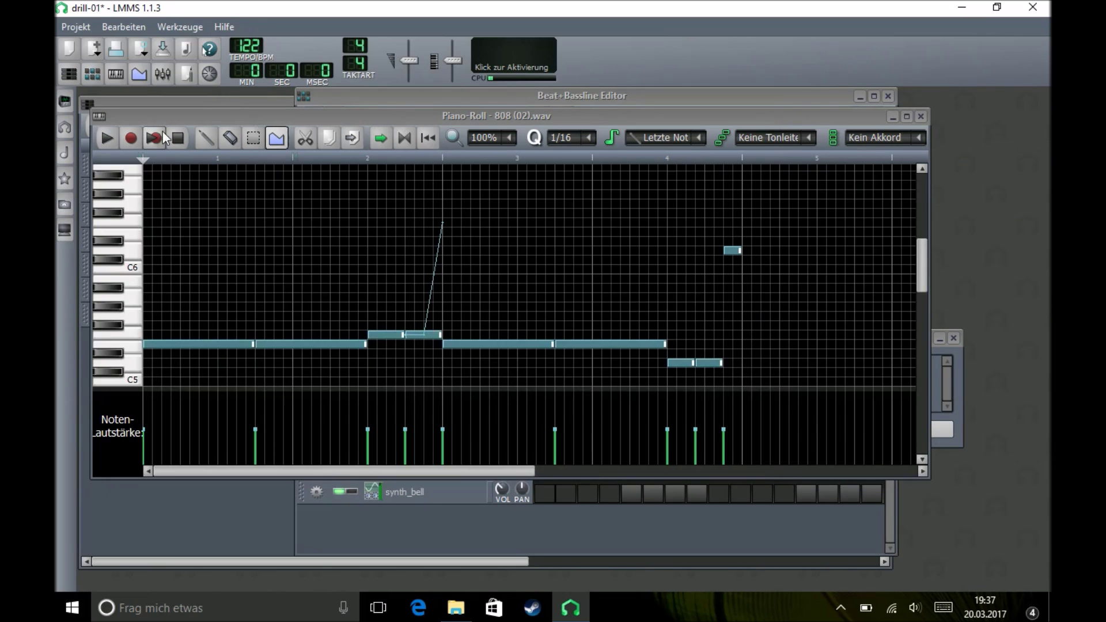
pyautogui.click(106, 138)
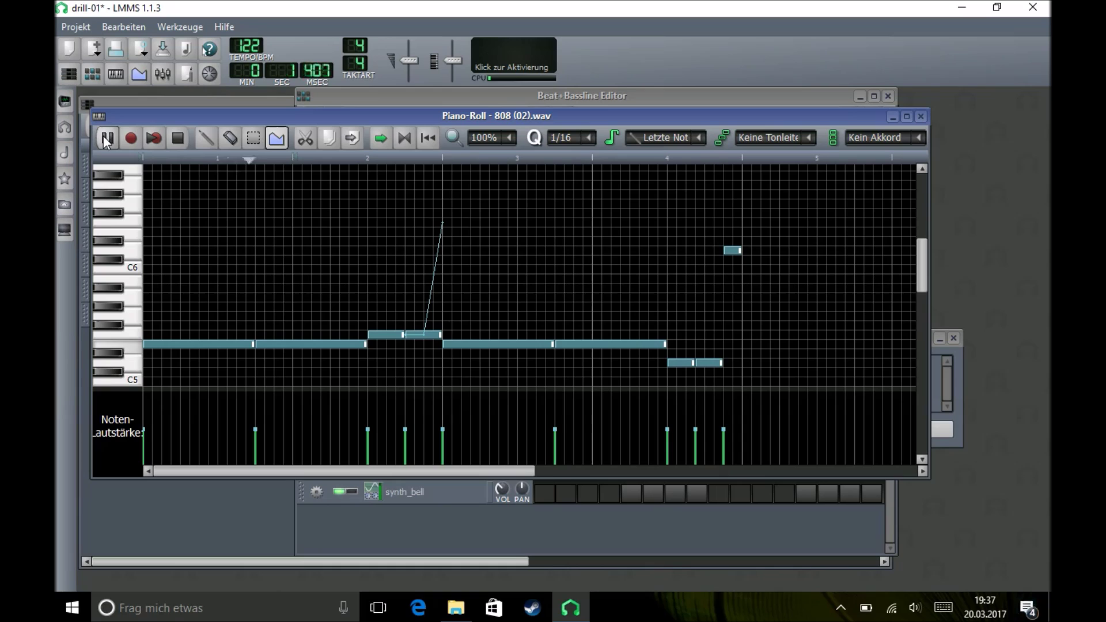
pyautogui.click(185, 143)
# Place Beat/Bassline 3 in the Song-Editor, extend it over bars 1 to 16, and play back the song
pyautogui.click(185, 102)
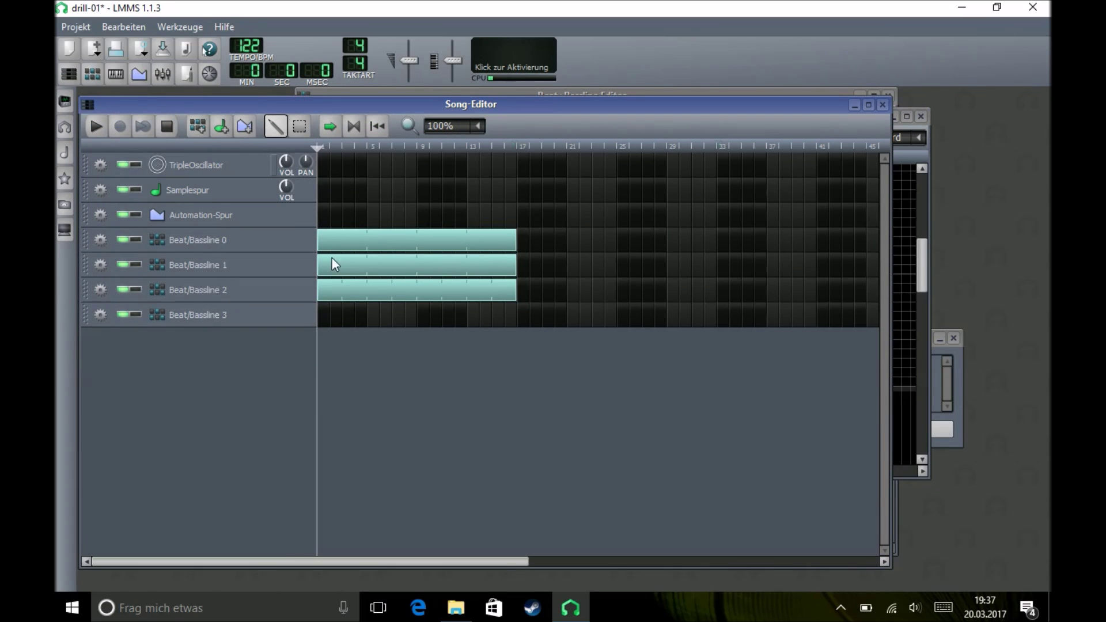
pyautogui.click(327, 307)
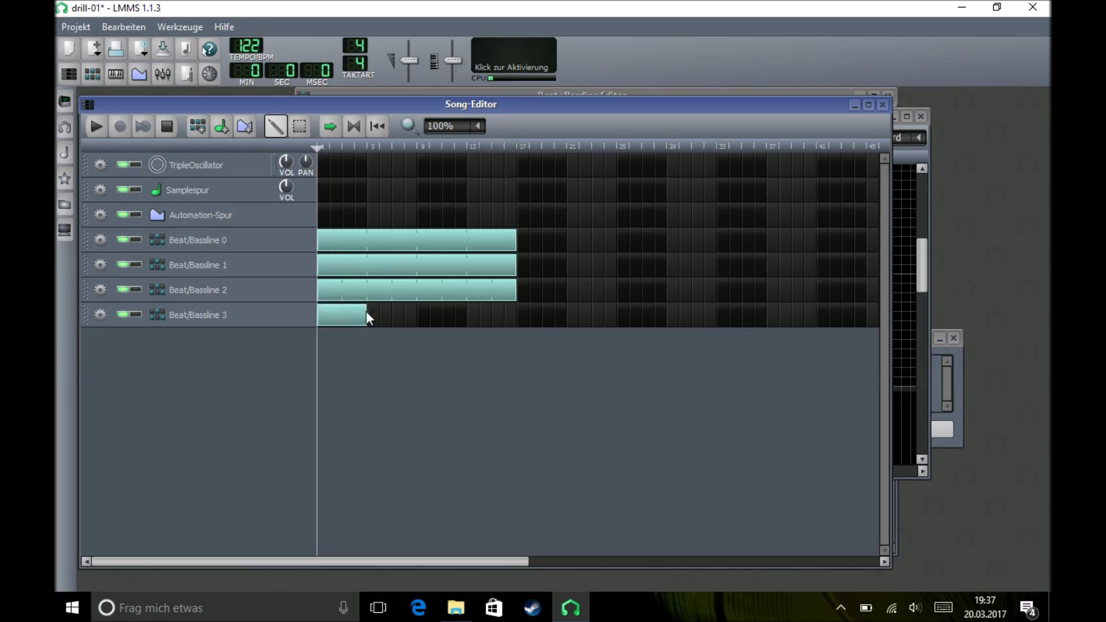
pyautogui.moveTo(366, 315); pyautogui.dragTo(513, 314)
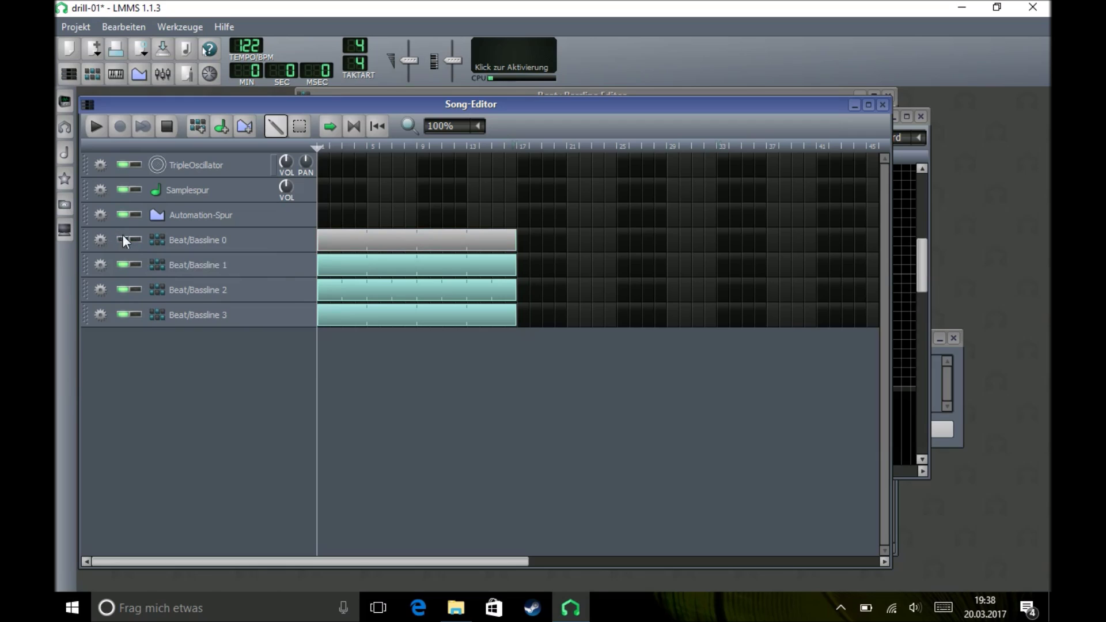
pyautogui.click(98, 123)
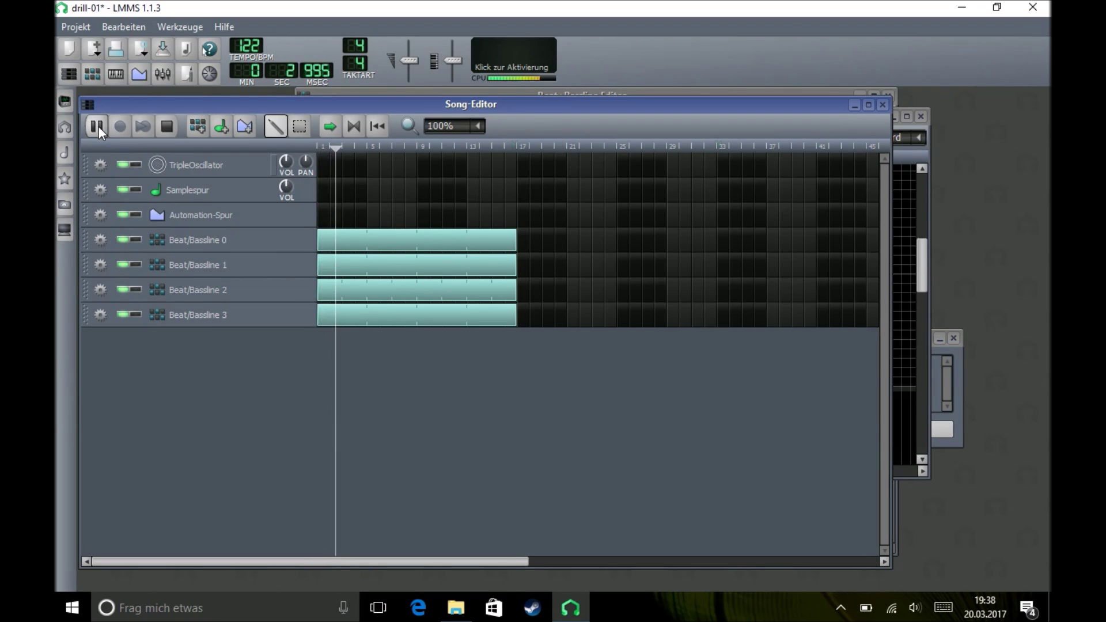
# Stop the song, add a new beat/bassline in the Beat+Bassline Editor, lengthen its patterns to 64 steps and widen the editor
pyautogui.click(166, 128)
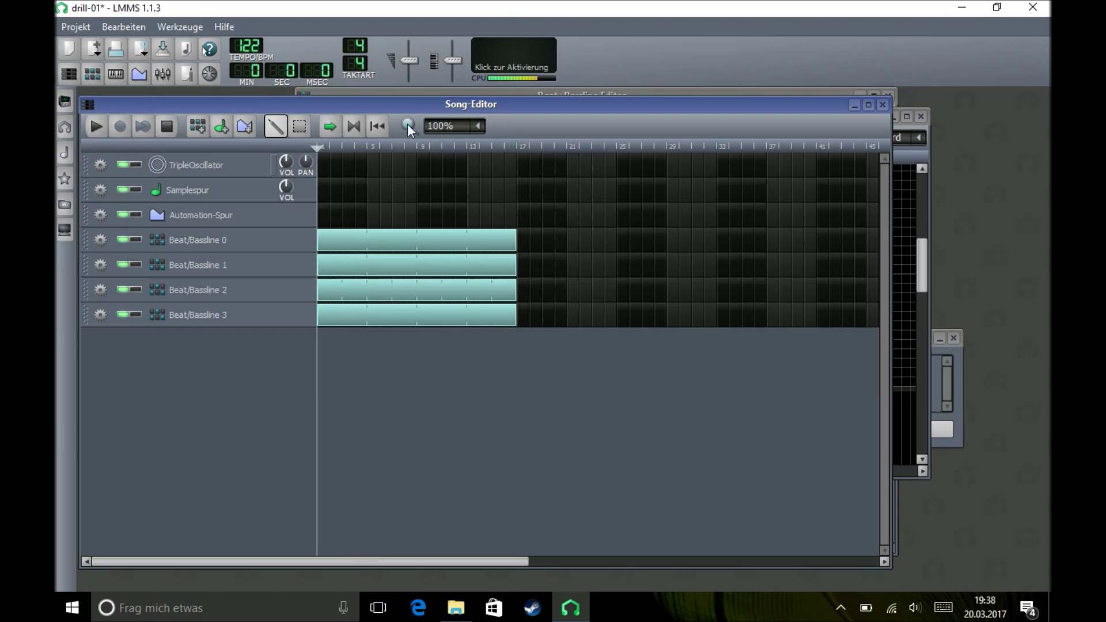
pyautogui.click(402, 91)
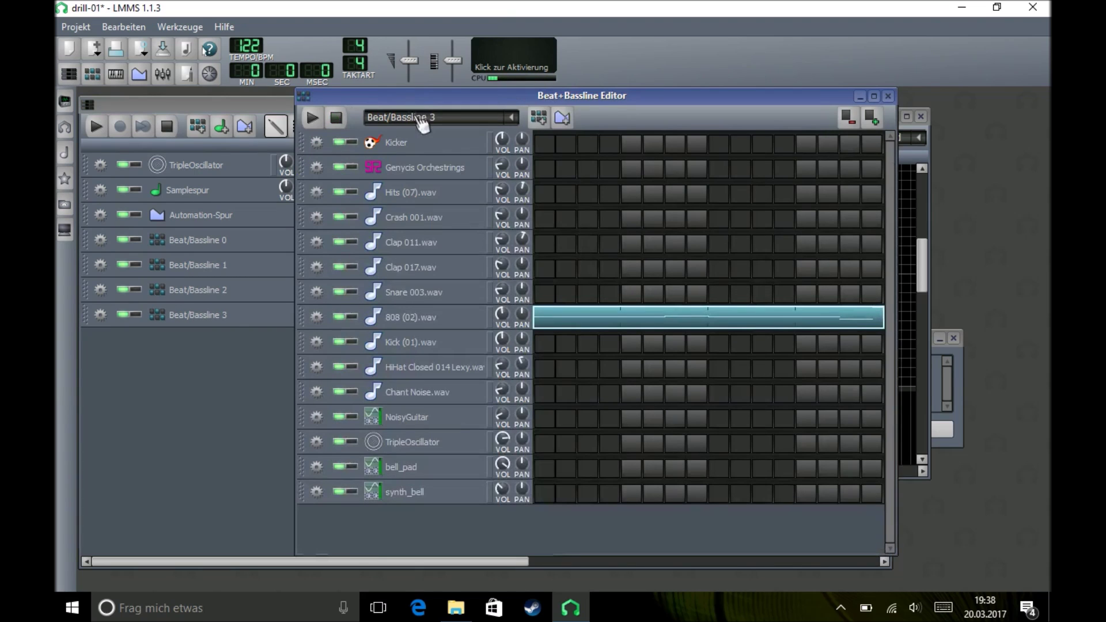
pyautogui.click(538, 119)
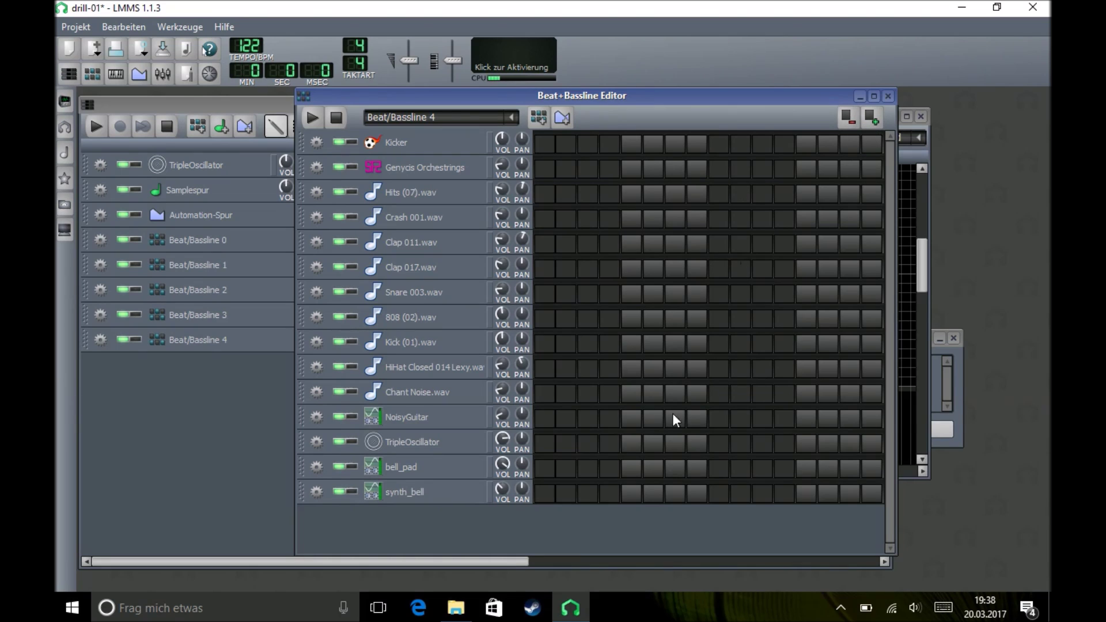
pyautogui.click(876, 120)
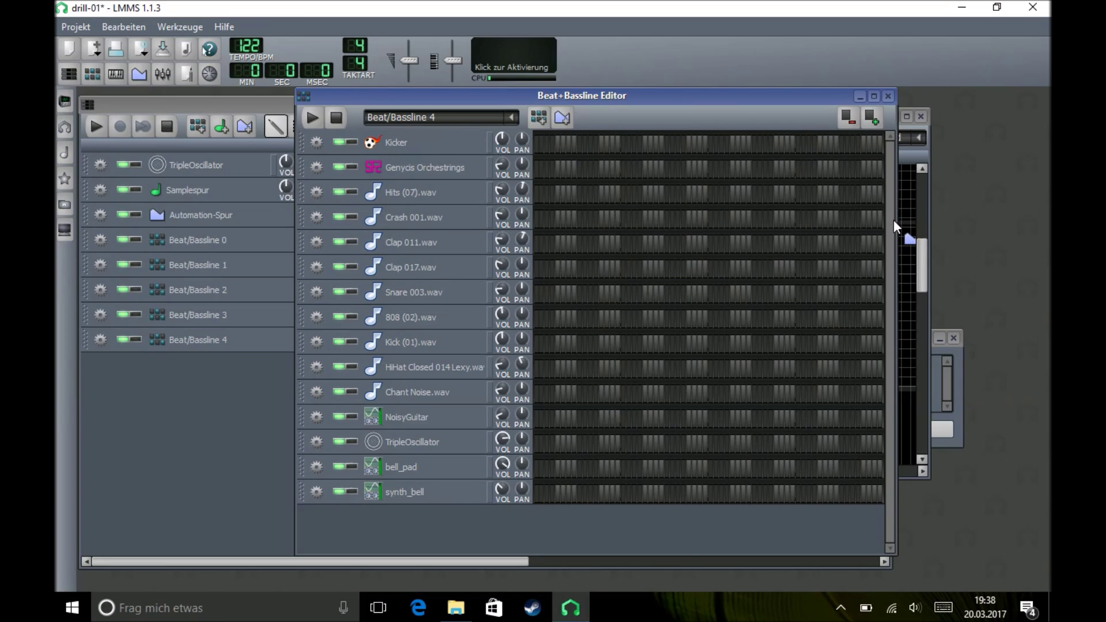
pyautogui.moveTo(895, 221); pyautogui.dragTo(980, 221)
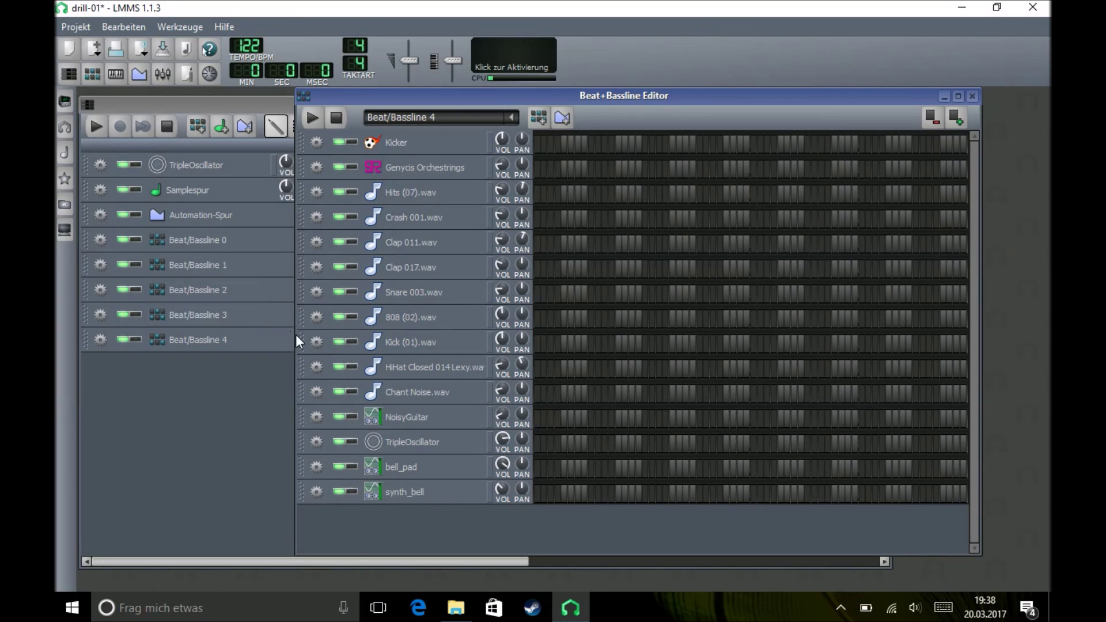
# Place Kick (01).wav hits on steps 1, 13, 25, 29, 33, 45, 57, 60 and 63
pyautogui.click(538, 344)
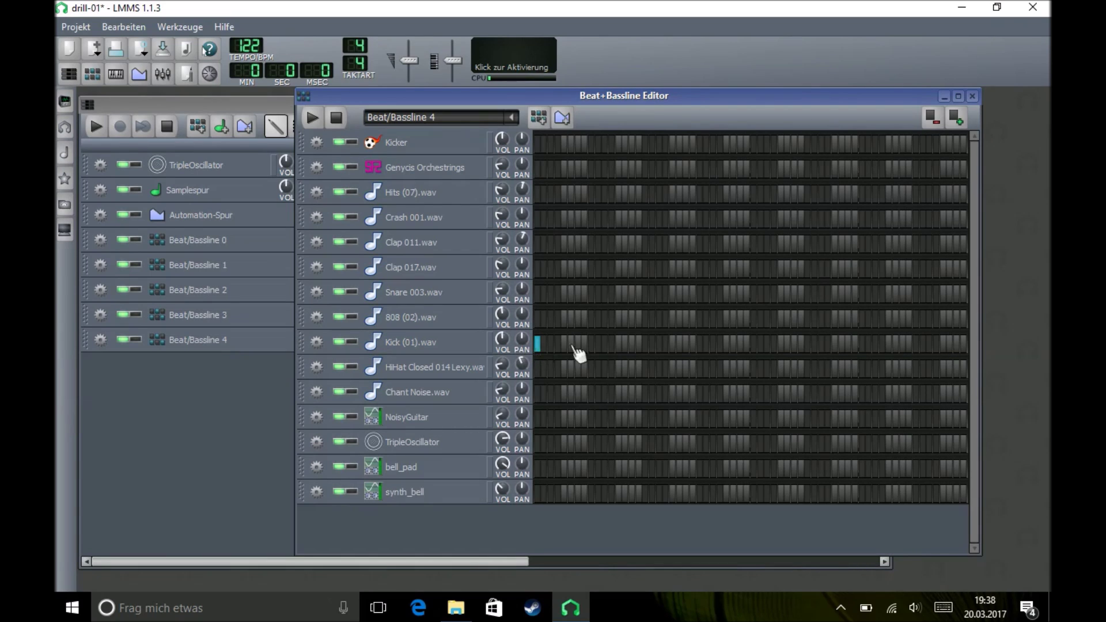
pyautogui.click(616, 346)
pyautogui.click(727, 344)
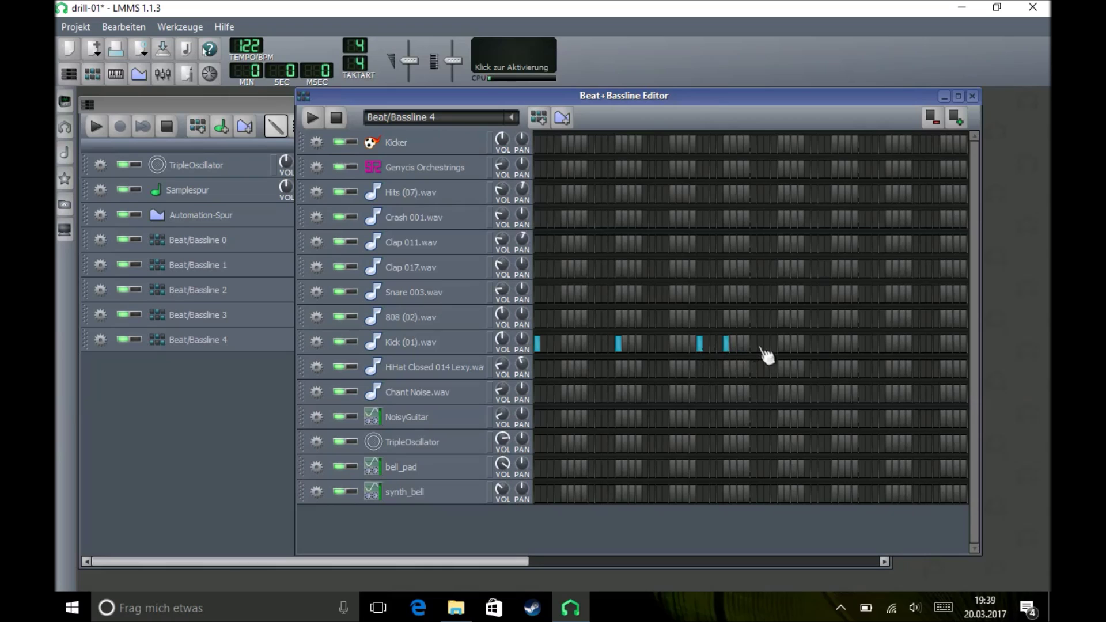
pyautogui.click(829, 344)
pyautogui.click(917, 344)
pyautogui.click(936, 345)
pyautogui.click(957, 344)
# Place Beat/Bassline 4 in the Song-Editor, extend it over bars 1 to 16, and stop the song playback
pyautogui.click(218, 386)
pyautogui.click(332, 339)
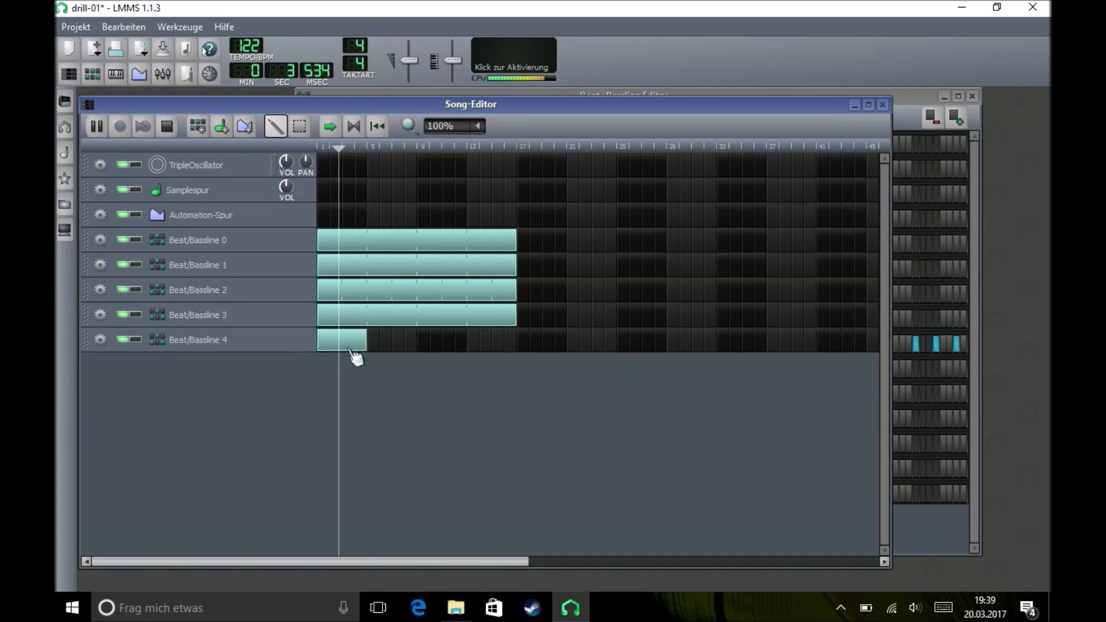
pyautogui.moveTo(367, 342); pyautogui.dragTo(517, 334)
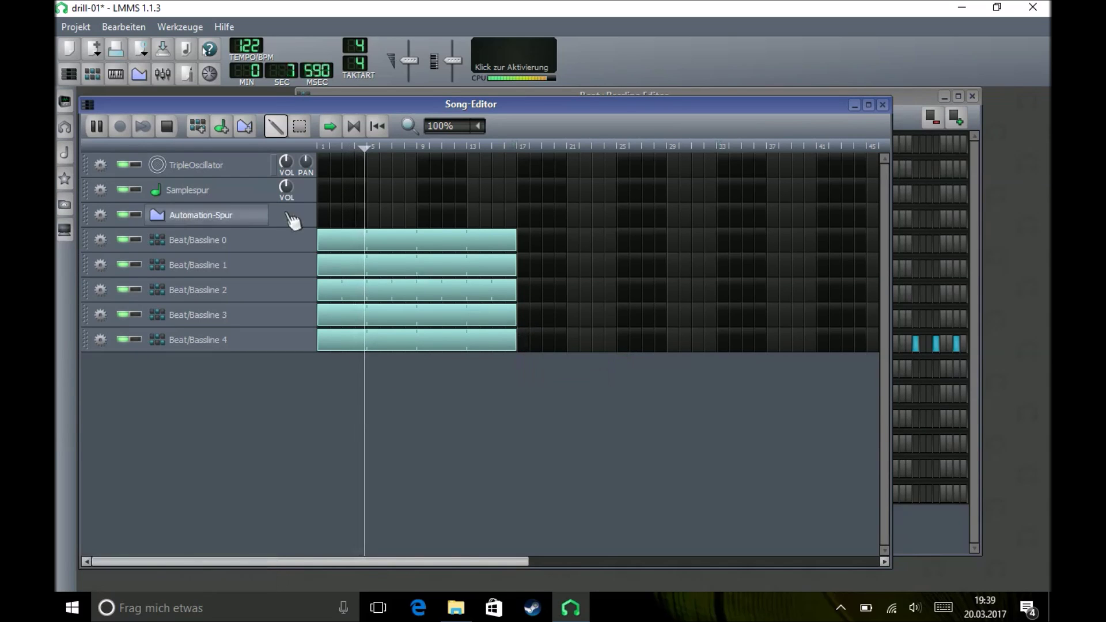
pyautogui.click(166, 126)
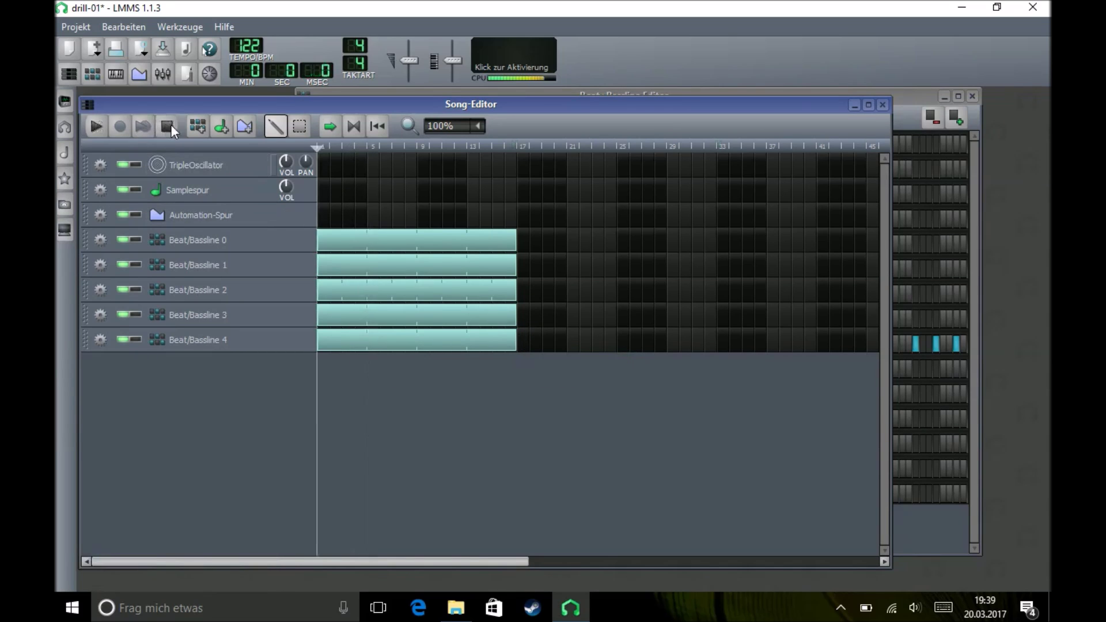
# Add another beat/bassline and place HiHat Closed 014 Lexy.wav hits on every second step, starting with step 1
pyautogui.click(359, 91)
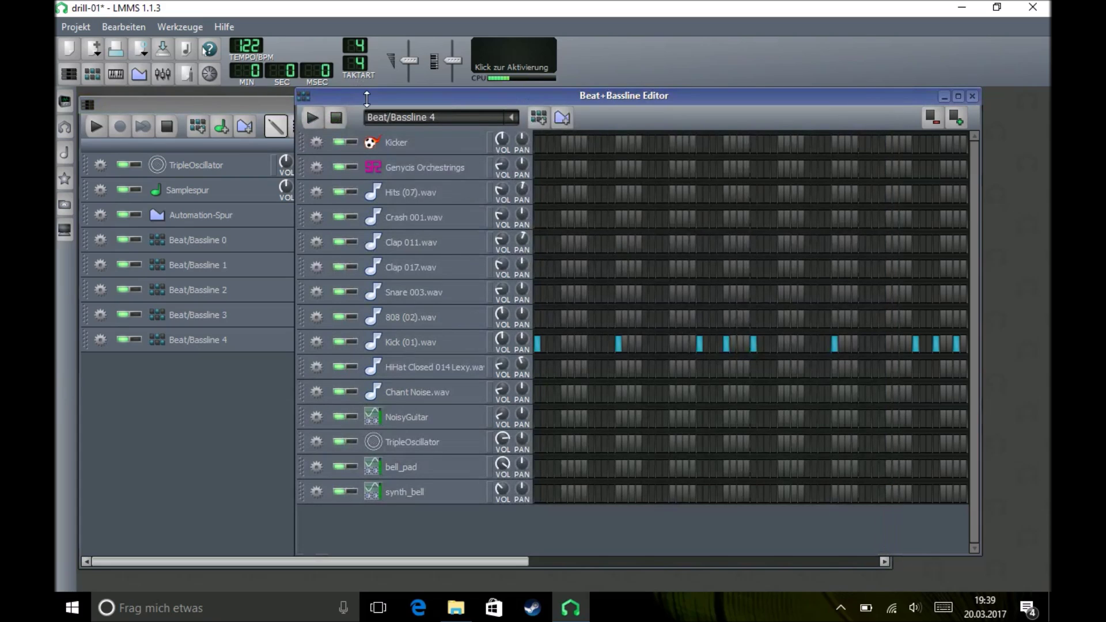
pyautogui.click(533, 119)
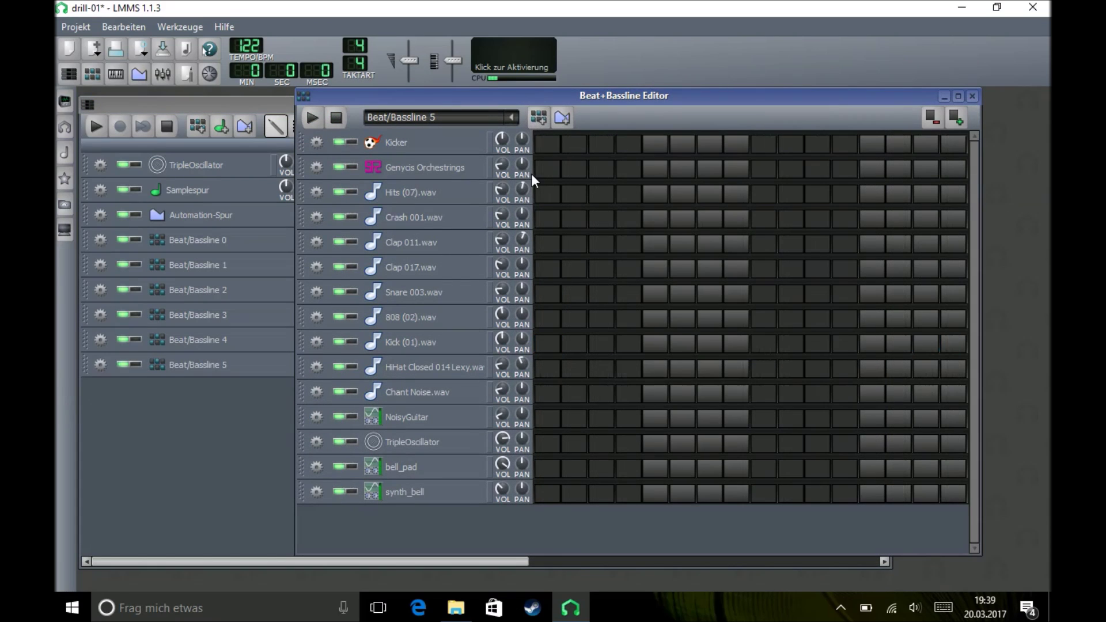
pyautogui.click(548, 372)
pyautogui.click(574, 372)
pyautogui.click(601, 371)
pyautogui.click(628, 371)
pyautogui.click(655, 372)
pyautogui.click(682, 371)
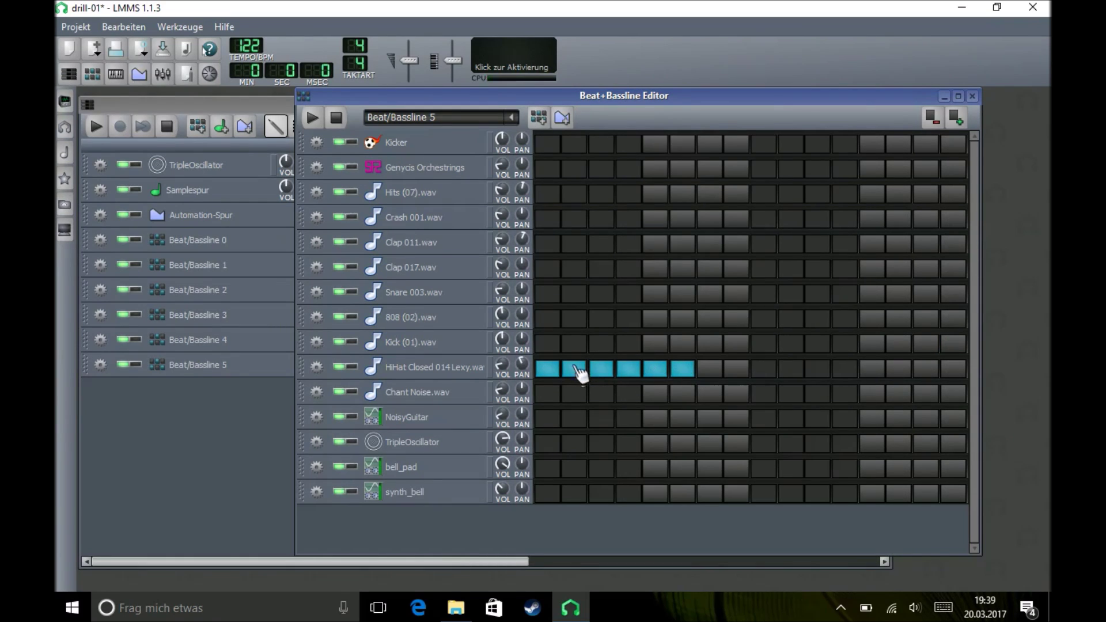
pyautogui.click(579, 371)
pyautogui.click(630, 370)
pyautogui.click(681, 371)
pyautogui.click(709, 371)
pyautogui.click(763, 372)
pyautogui.click(817, 371)
pyautogui.click(873, 372)
pyautogui.click(926, 371)
# Open the hi-hat pattern in the Piano-Roll and duplicate its eight bar 1 notes into bar 2
pyautogui.rightClick(910, 374)
pyautogui.click(913, 383)
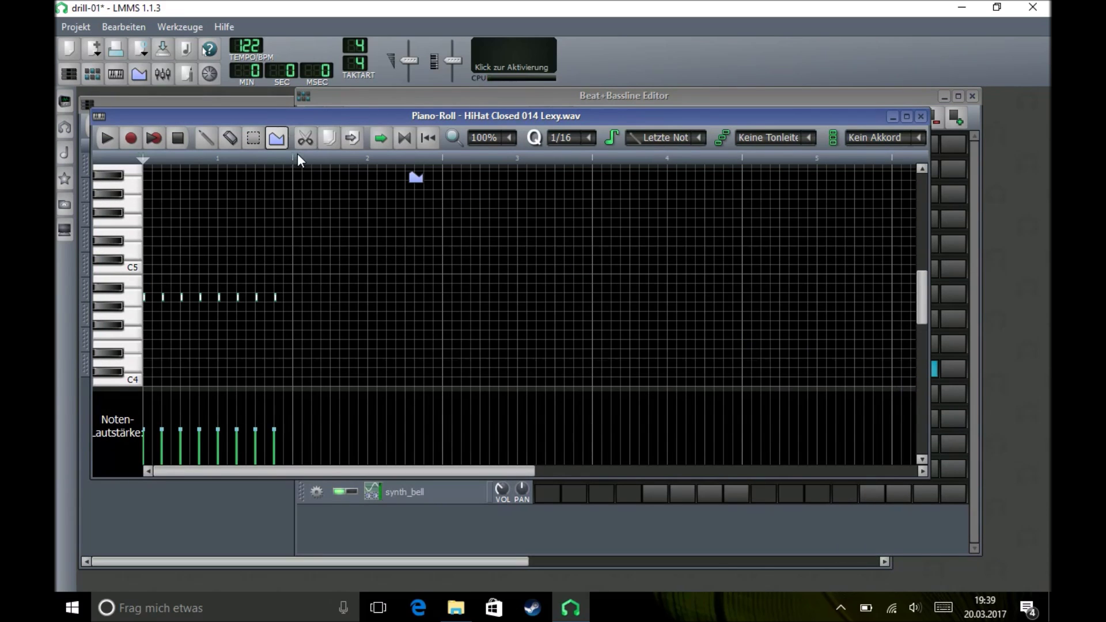
pyautogui.click(254, 141)
pyautogui.moveTo(363, 237); pyautogui.dragTo(111, 362)
pyautogui.hotkey('ctrl', 'c')
pyautogui.hotkey('ctrl', 'v')
pyautogui.hotkey('shift', 'Right')
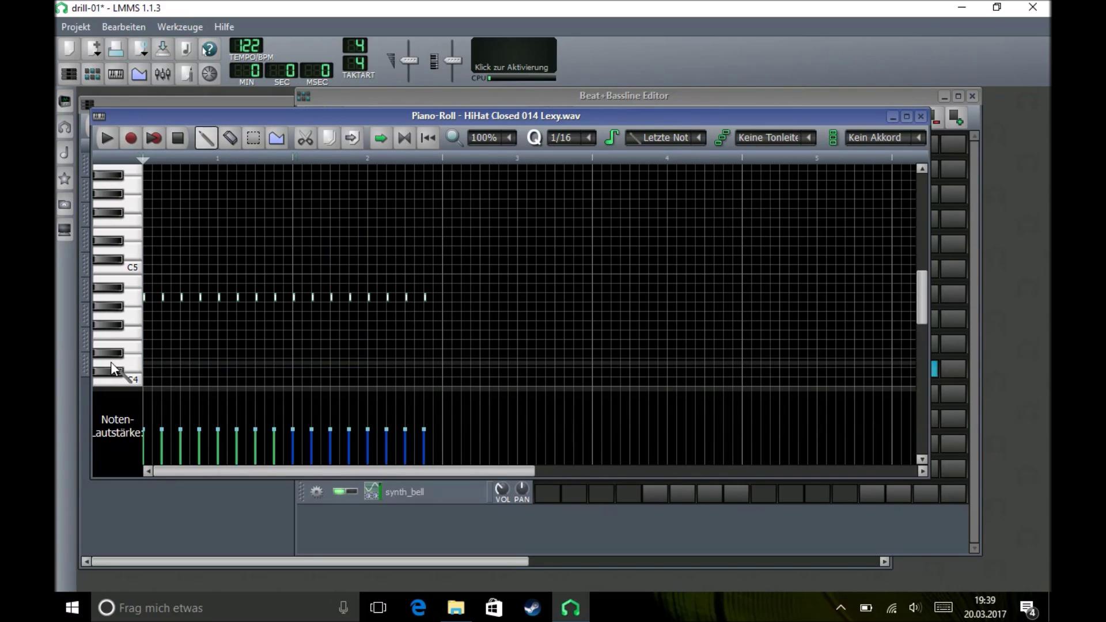
pyautogui.click(185, 265)
pyautogui.rightClick(185, 266)
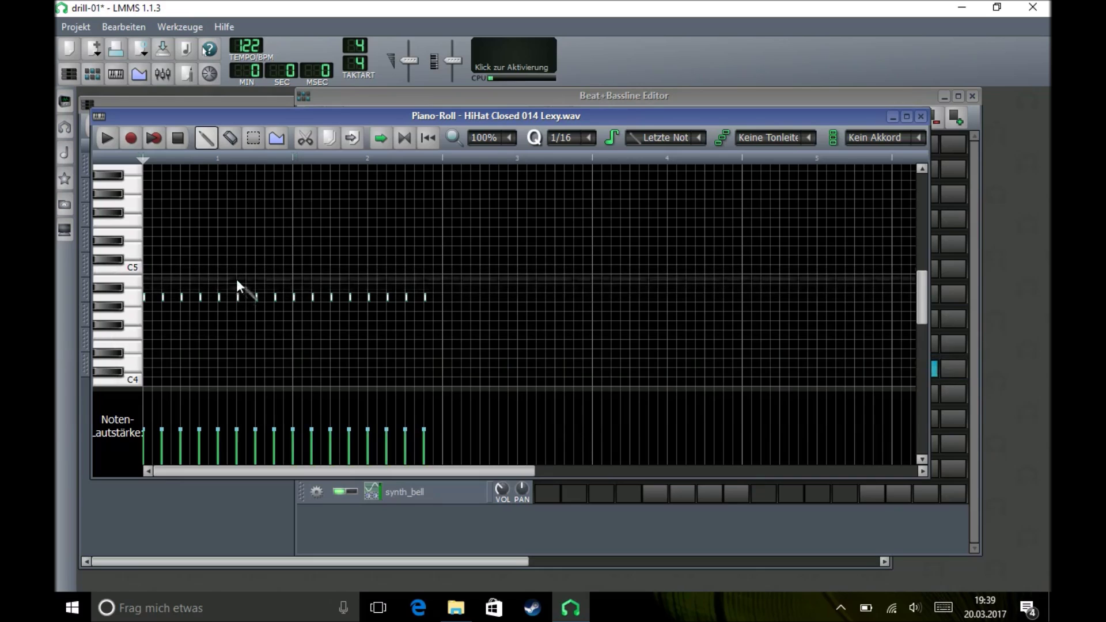
# Zoom the Piano-Roll to 200% and, with 1/16 quantization, add a hi-hat note on the sixth sixteenth of bars 1 and 2
pyautogui.click(508, 139)
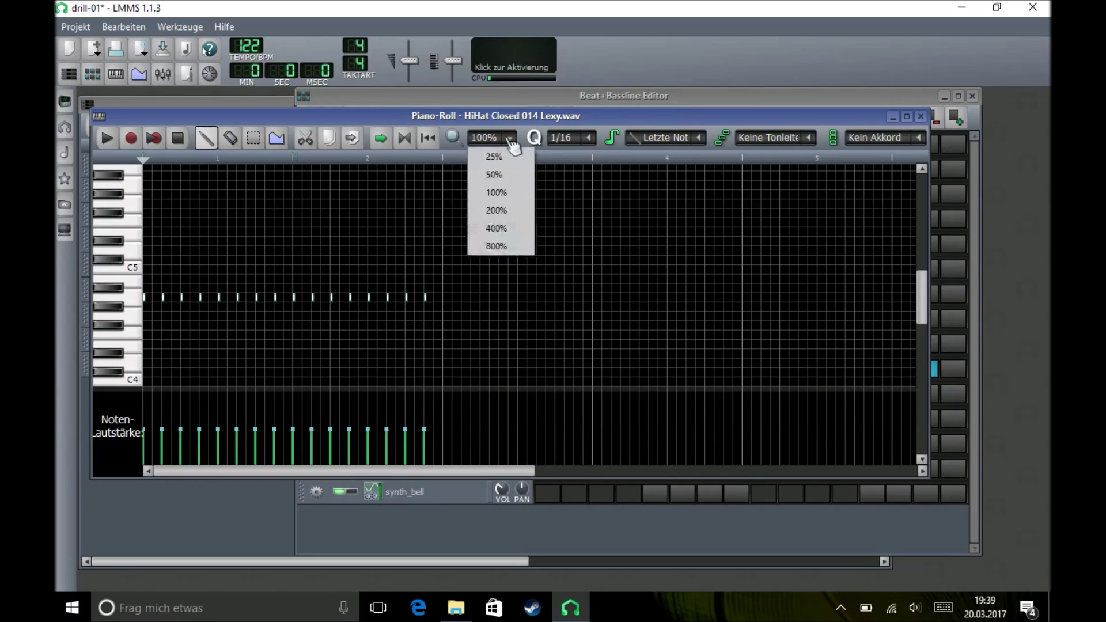
pyautogui.click(494, 139)
pyautogui.scroll(-3, 570, 139)
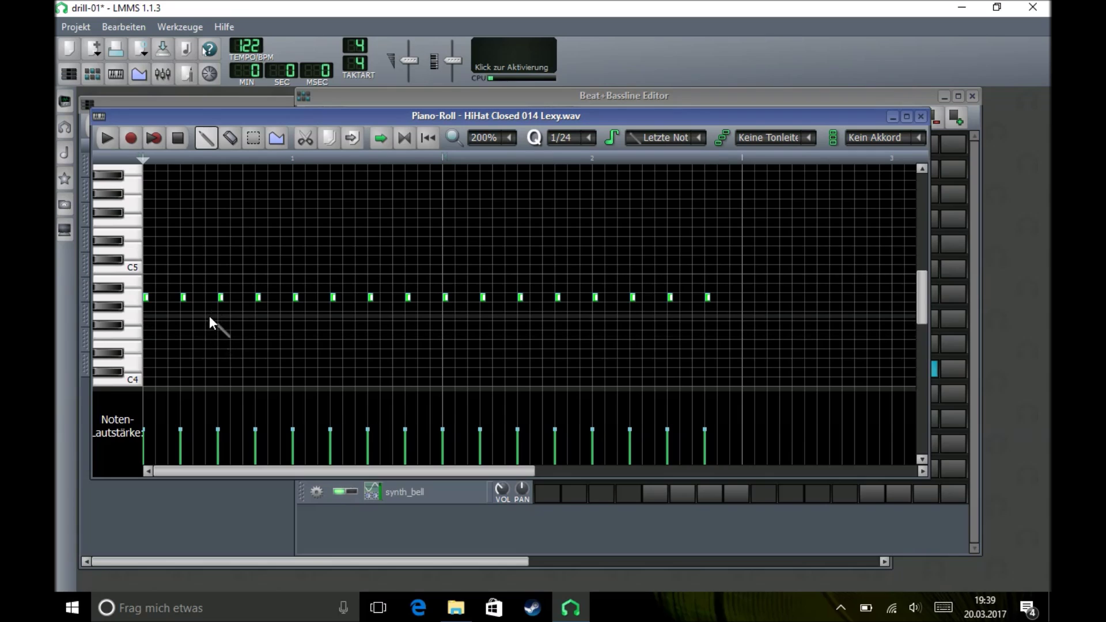
pyautogui.scroll(1, 568, 143)
pyautogui.scroll(1, 568, 145)
pyautogui.scroll(1, 569, 145)
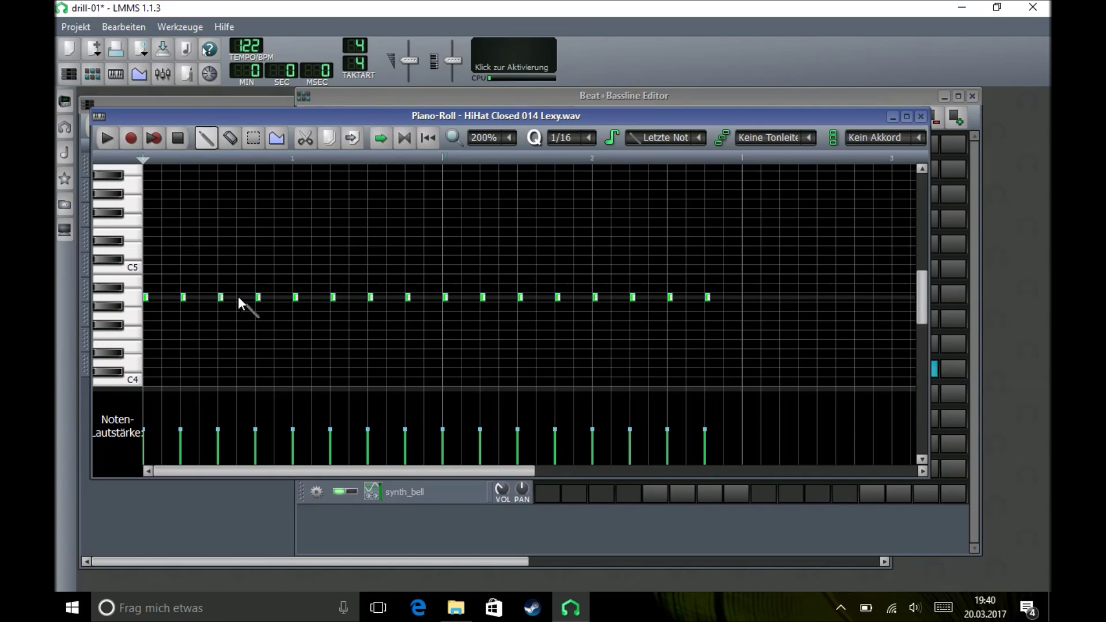
pyautogui.click(238, 298)
pyautogui.rightClick(239, 298)
pyautogui.click(238, 298)
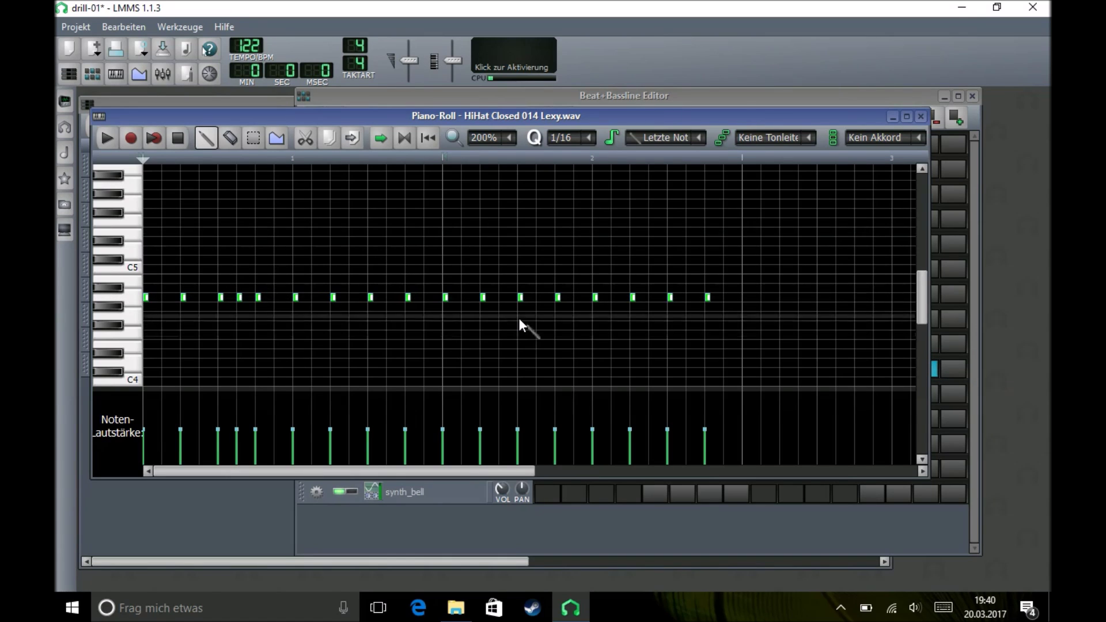
pyautogui.click(539, 298)
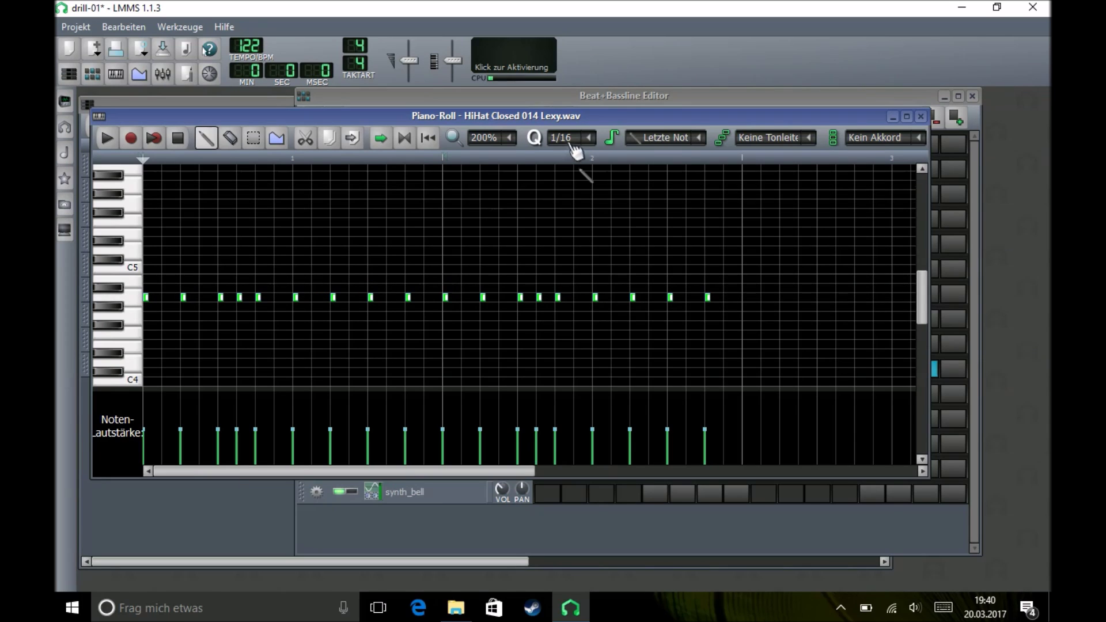
# Set the quantization to 1/48 and fill the gap between the second and third hi-hat hits of bar 1 with five notes
pyautogui.scroll(-2, 574, 147)
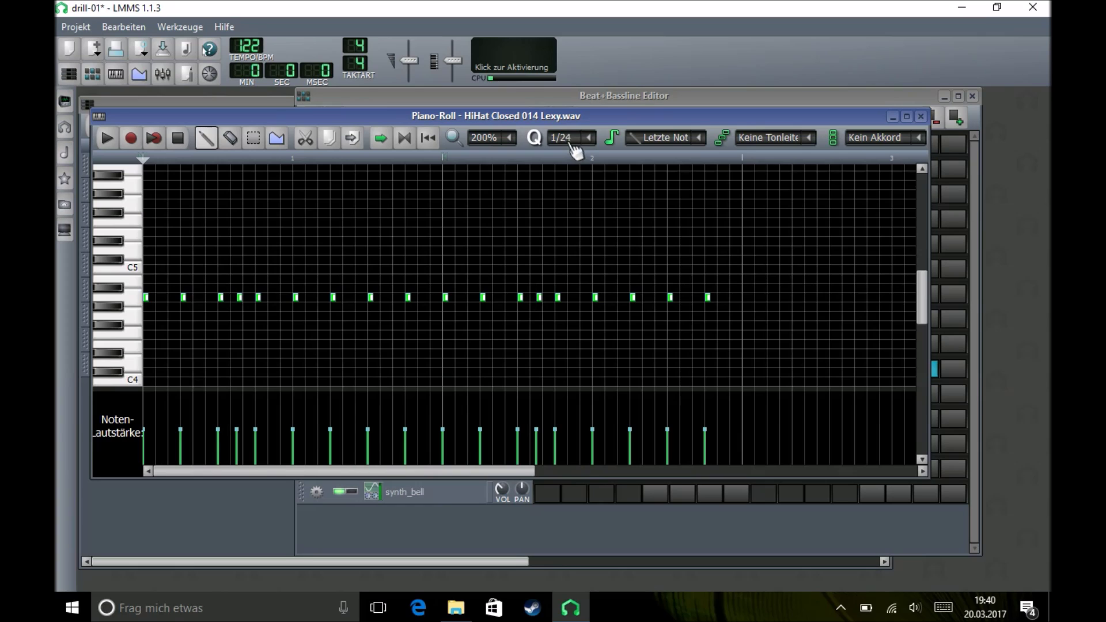
pyautogui.click(188, 297)
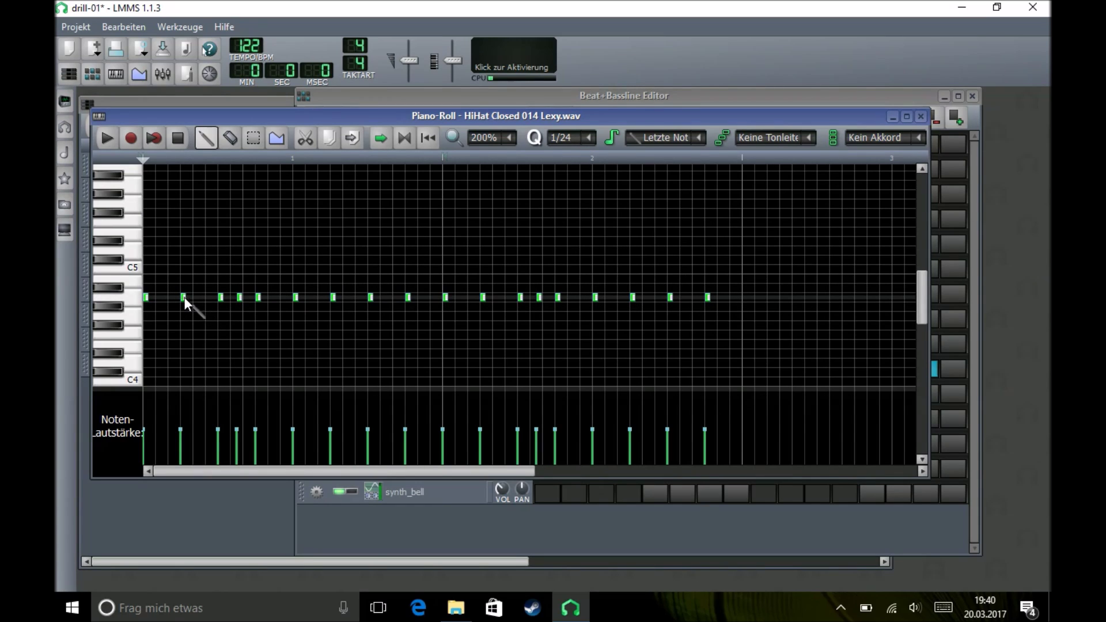
pyautogui.rightClick(184, 296)
pyautogui.click(183, 296)
pyautogui.scroll(-1, 552, 144)
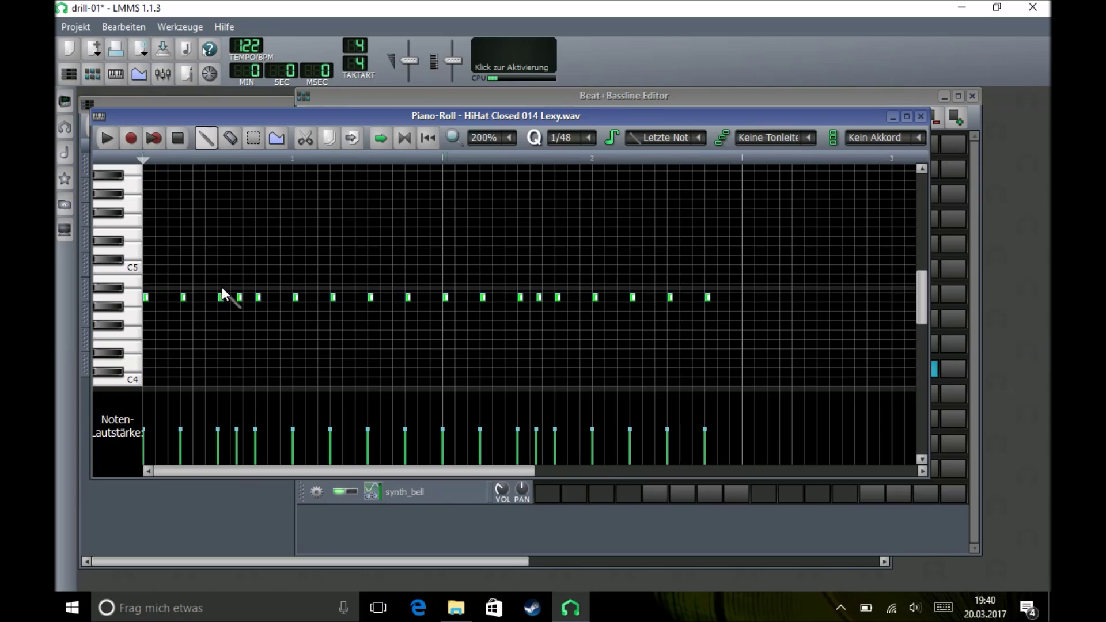
pyautogui.click(189, 297)
pyautogui.click(196, 296)
pyautogui.click(202, 297)
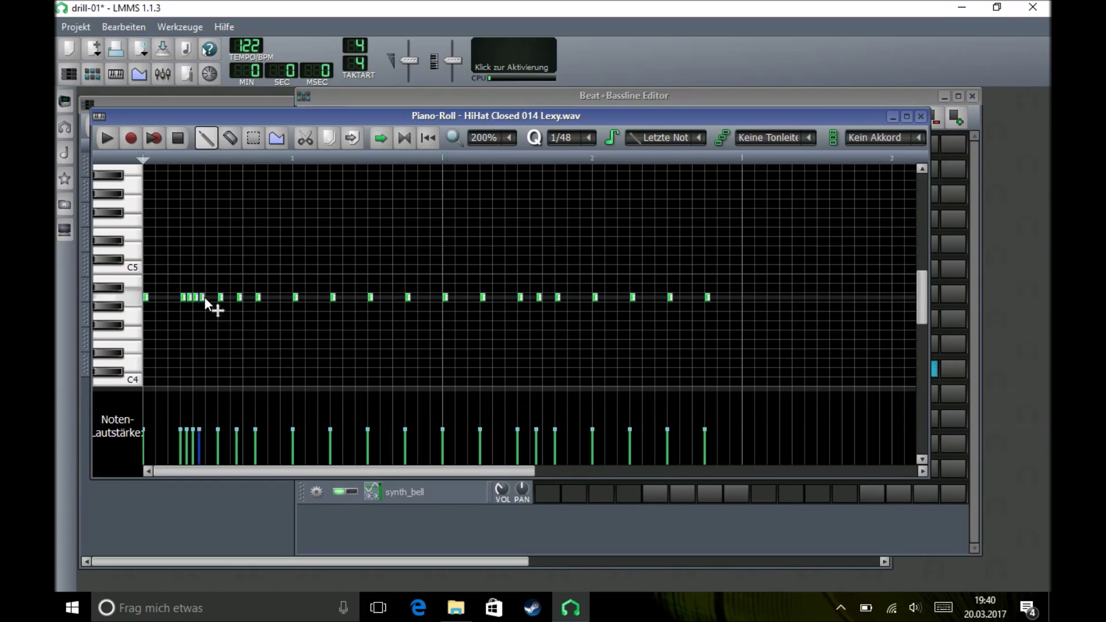
pyautogui.click(208, 297)
pyautogui.click(215, 296)
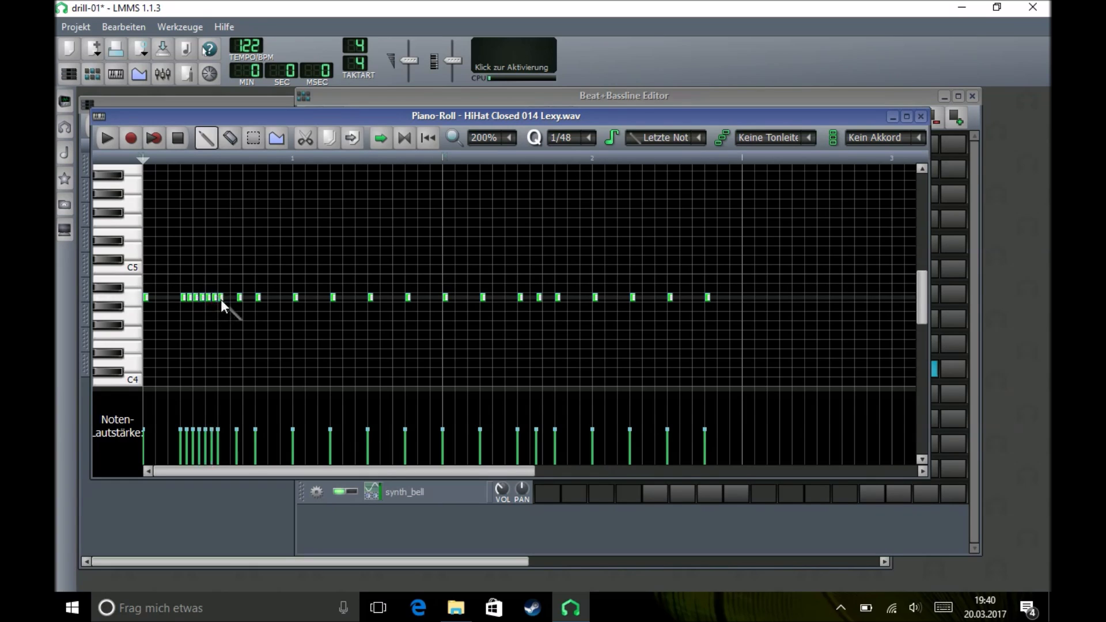
# Add five-note 1/48 hi-hat rolls after beat 3 of bar 1 and after the second eighth of bar 2
pyautogui.click(302, 298)
pyautogui.click(307, 297)
pyautogui.click(315, 298)
pyautogui.click(321, 297)
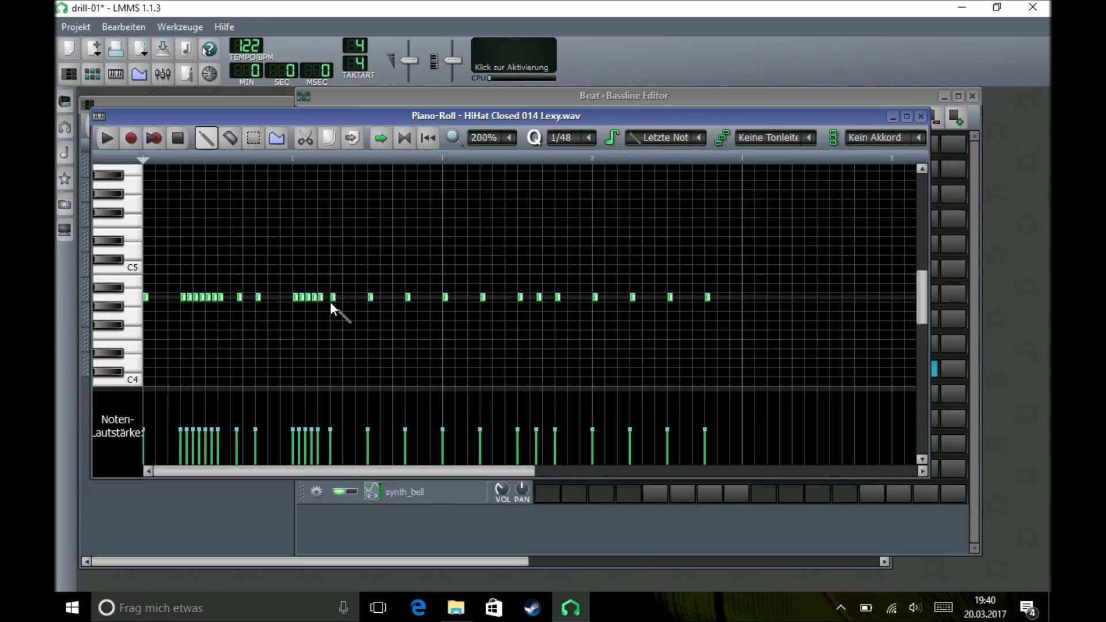
pyautogui.click(327, 297)
pyautogui.click(490, 297)
pyautogui.click(495, 297)
pyautogui.click(502, 298)
pyautogui.click(508, 297)
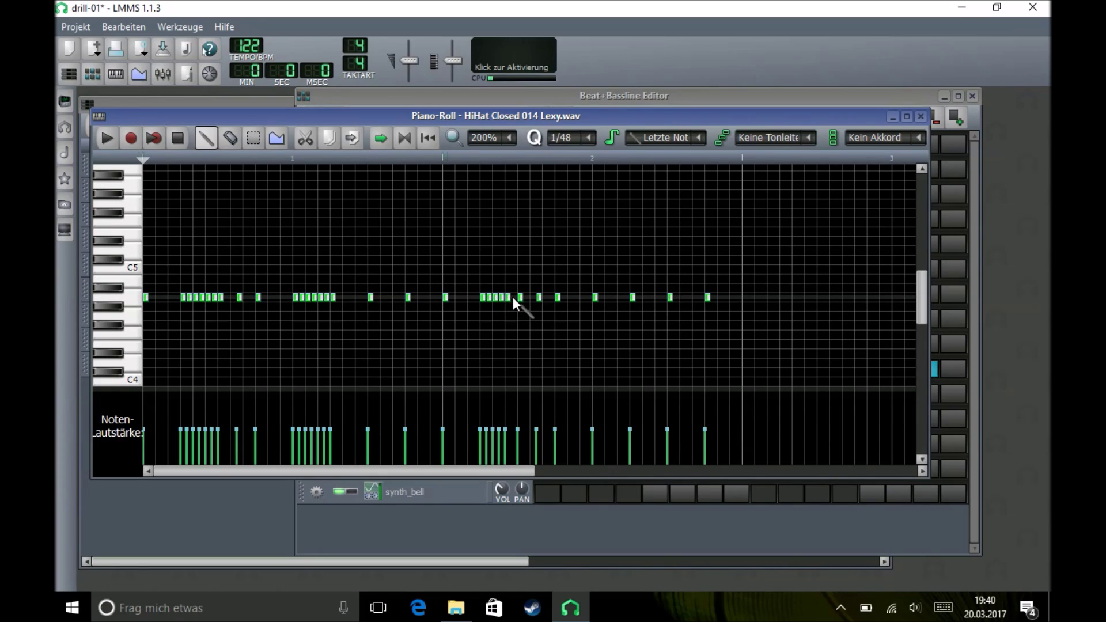
pyautogui.click(513, 297)
# Set the quantization to 1/64 and fill the first half of beat 4 in bar 2 with consecutive hi-hat notes
pyautogui.scroll(1, 565, 141)
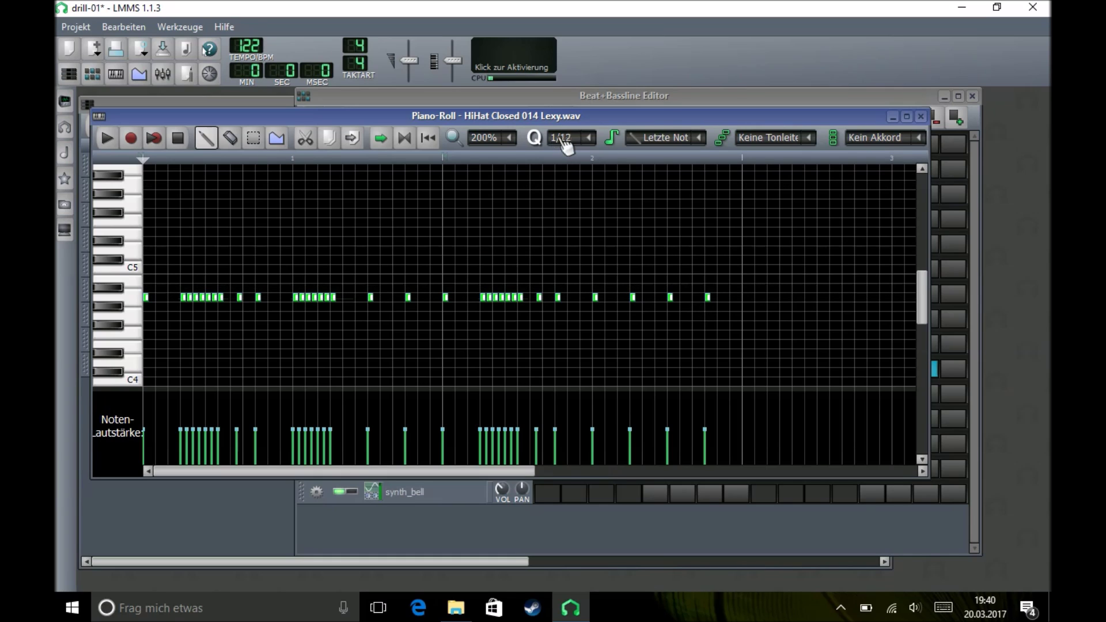
pyautogui.scroll(1, 568, 147)
pyautogui.scroll(1, 567, 147)
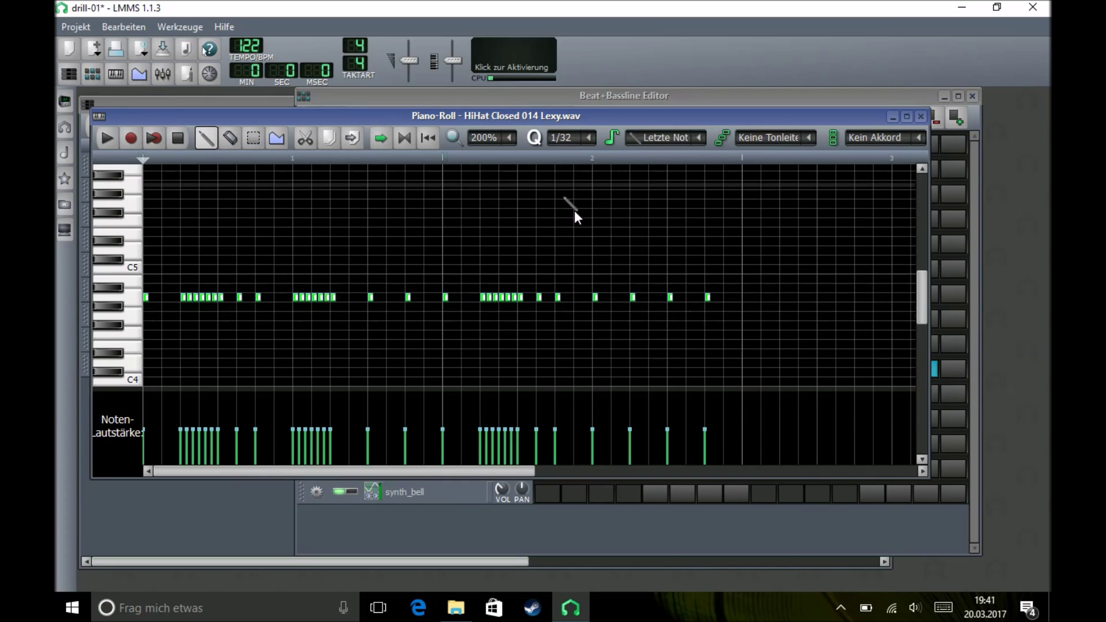
pyautogui.scroll(-1, 568, 147)
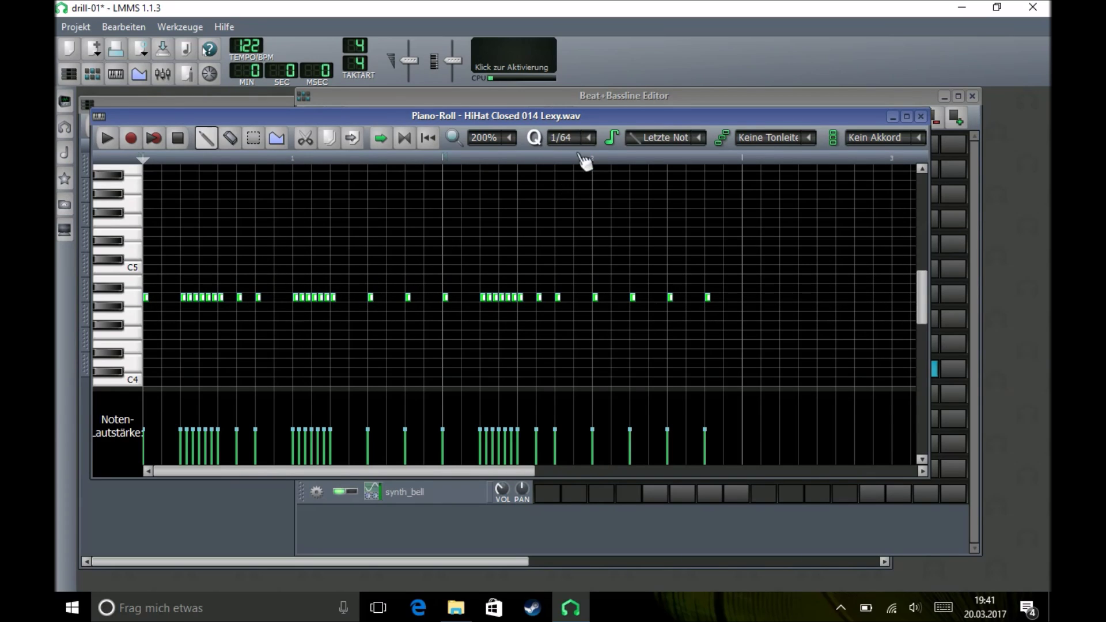
pyautogui.rightClick(672, 296)
pyautogui.click(670, 296)
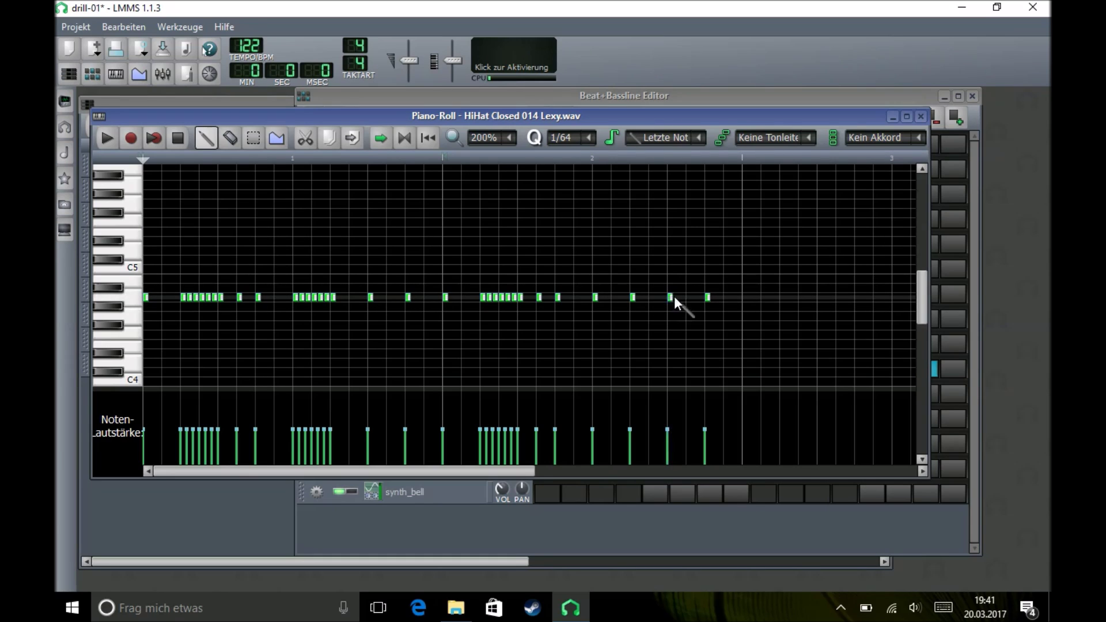
pyautogui.click(677, 297)
pyautogui.moveTo(680, 297); pyautogui.dragTo(679, 299)
pyautogui.click(681, 297)
pyautogui.click(686, 297)
pyautogui.moveTo(685, 297); pyautogui.dragTo(680, 298)
pyautogui.click(690, 298)
pyautogui.click(696, 297)
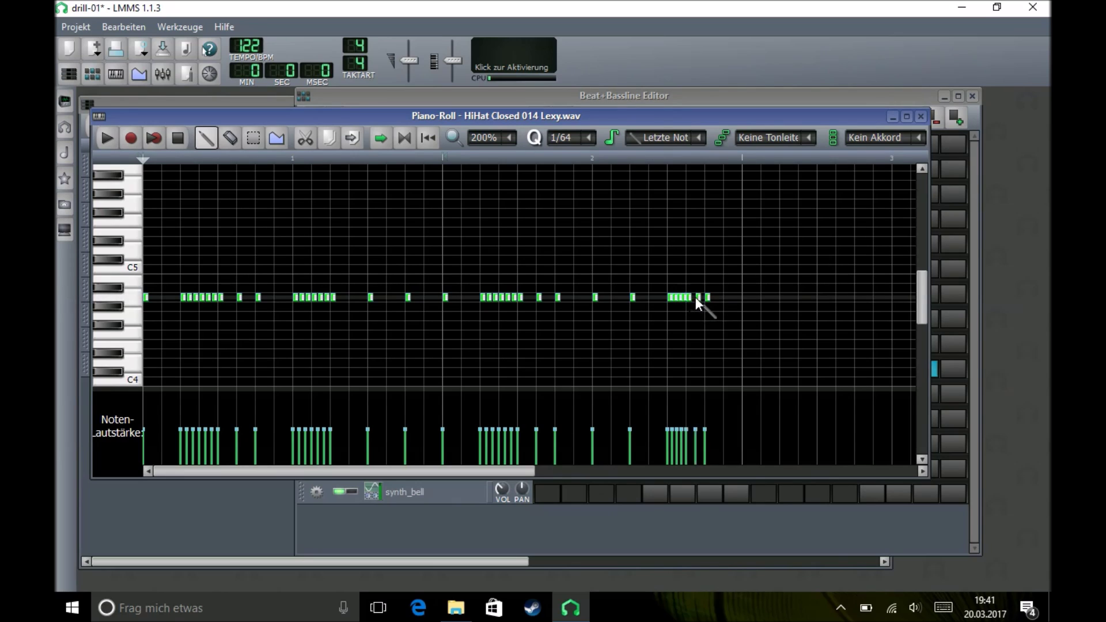
pyautogui.click(693, 297)
pyautogui.click(703, 297)
# Continue the 1/64 hi-hat roll through the second half of beat 4 to the end of bar 2, and return to the Beat+Bassline Editor
pyautogui.click(713, 297)
pyautogui.click(718, 297)
pyautogui.click(722, 296)
pyautogui.click(728, 298)
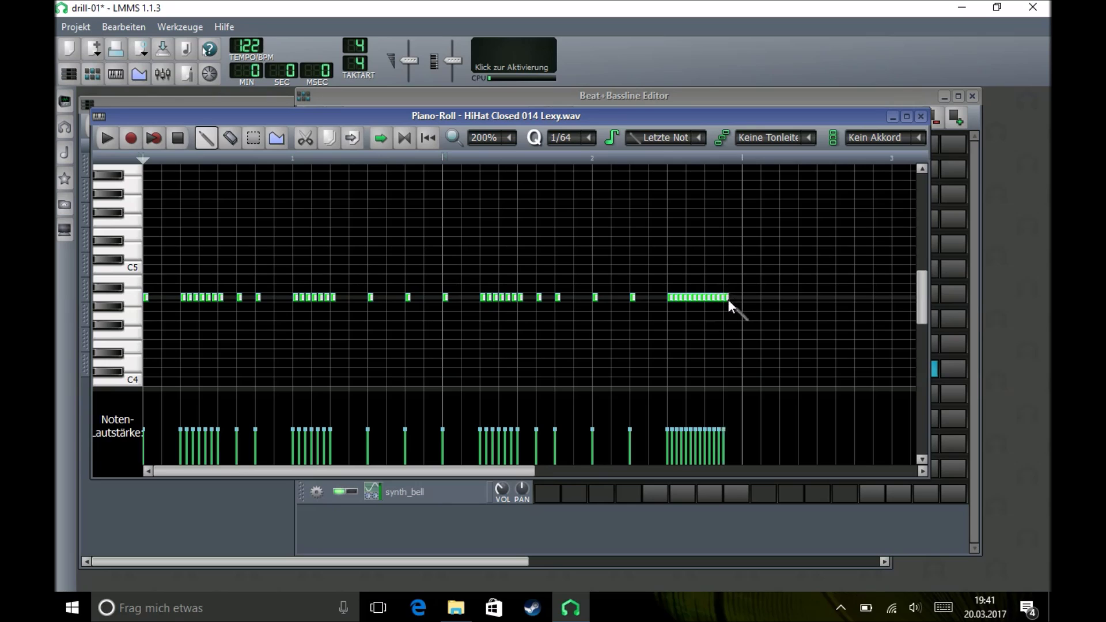
pyautogui.click(736, 297)
pyautogui.moveTo(738, 296); pyautogui.dragTo(734, 296)
pyautogui.click(735, 296)
pyautogui.click(737, 296)
pyautogui.click(948, 122)
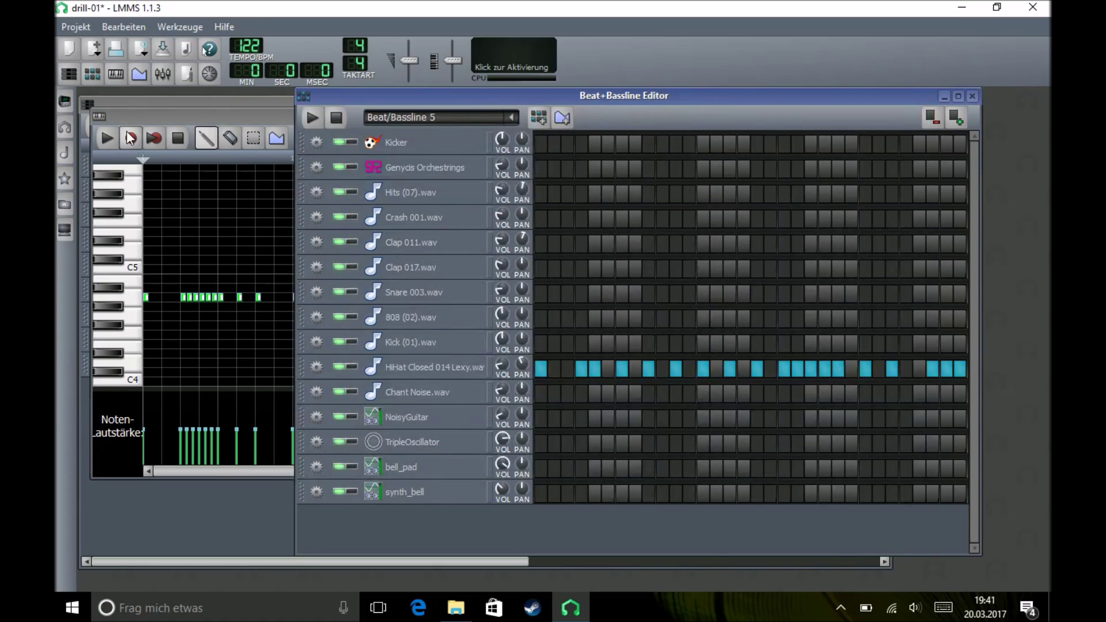
# Play back the hi-hat pattern once and extend Beat/Bassline 5 across bars 1 to 16 in the Song-Editor
pyautogui.click(107, 138)
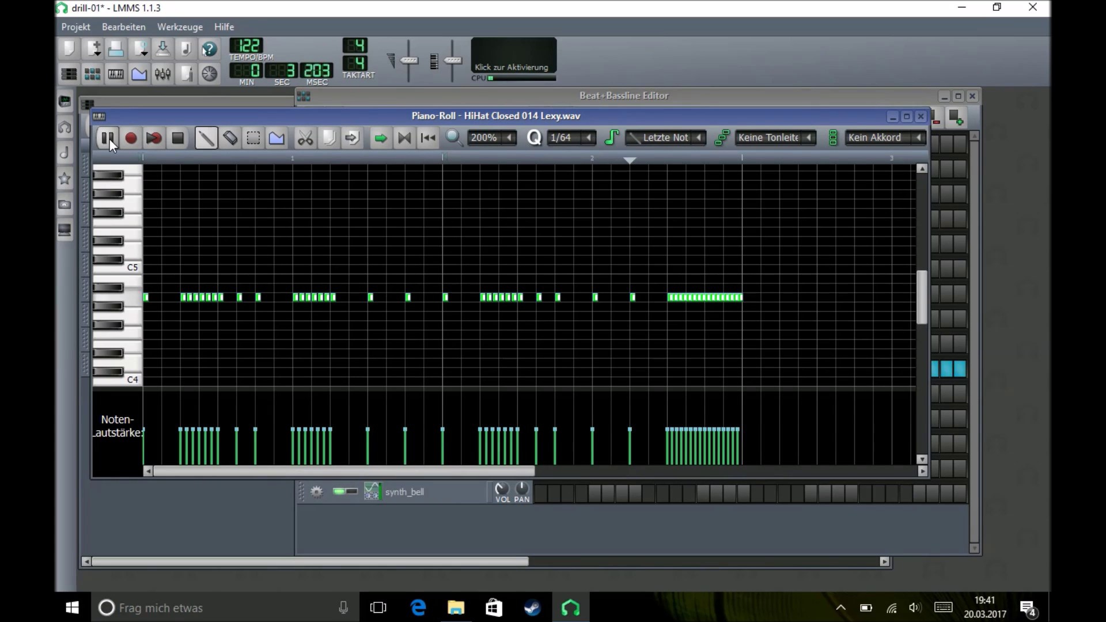
pyautogui.click(178, 138)
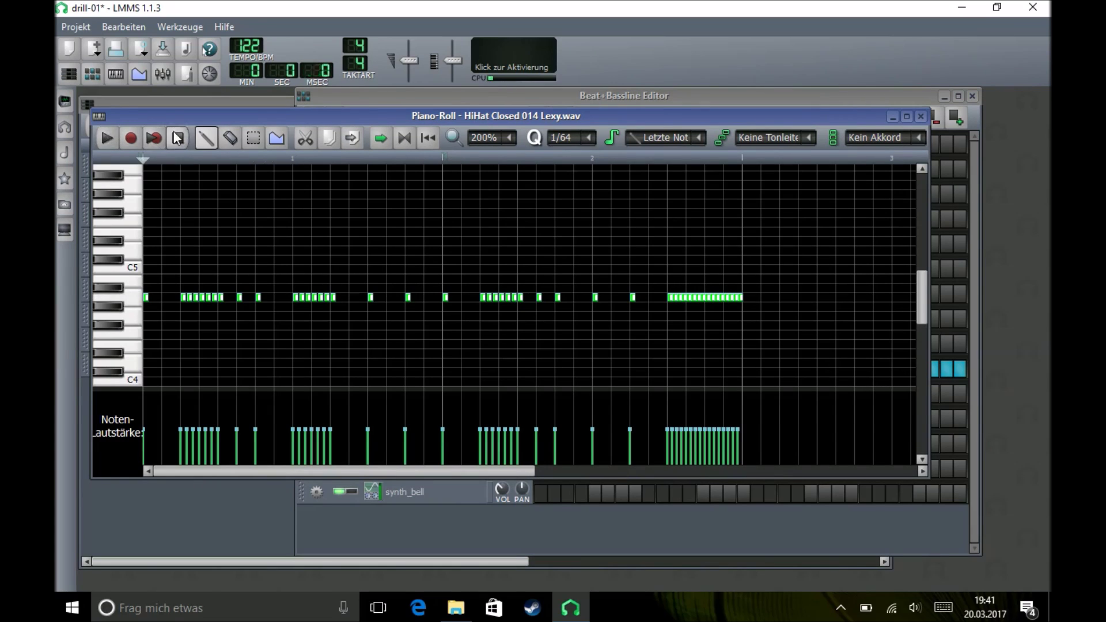
pyautogui.click(174, 102)
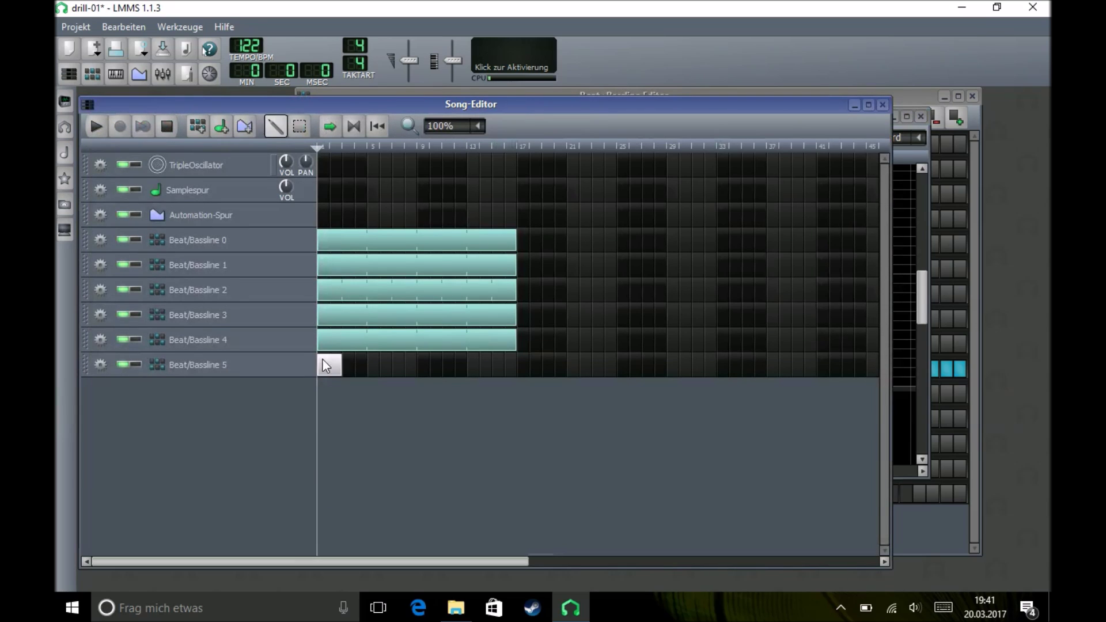
pyautogui.moveTo(341, 365); pyautogui.dragTo(523, 381)
# Play back the full arrangement with the hi-hats, comparing it with the HiHat Closed 014 pattern on its own
pyautogui.press('space')
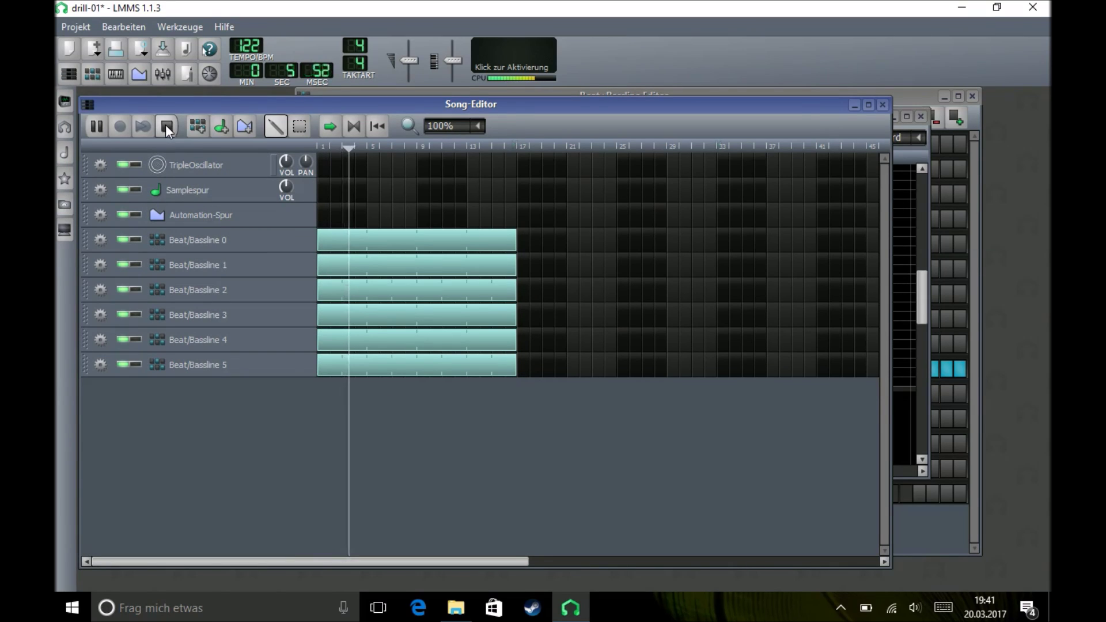
pyautogui.click(924, 312)
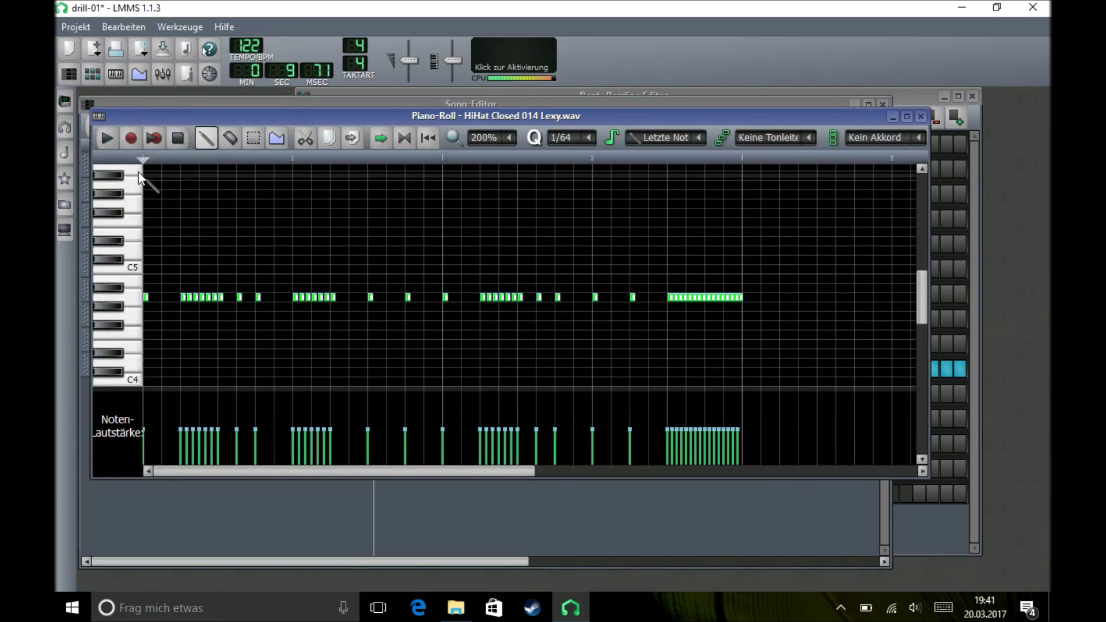
pyautogui.click(176, 141)
pyautogui.click(107, 138)
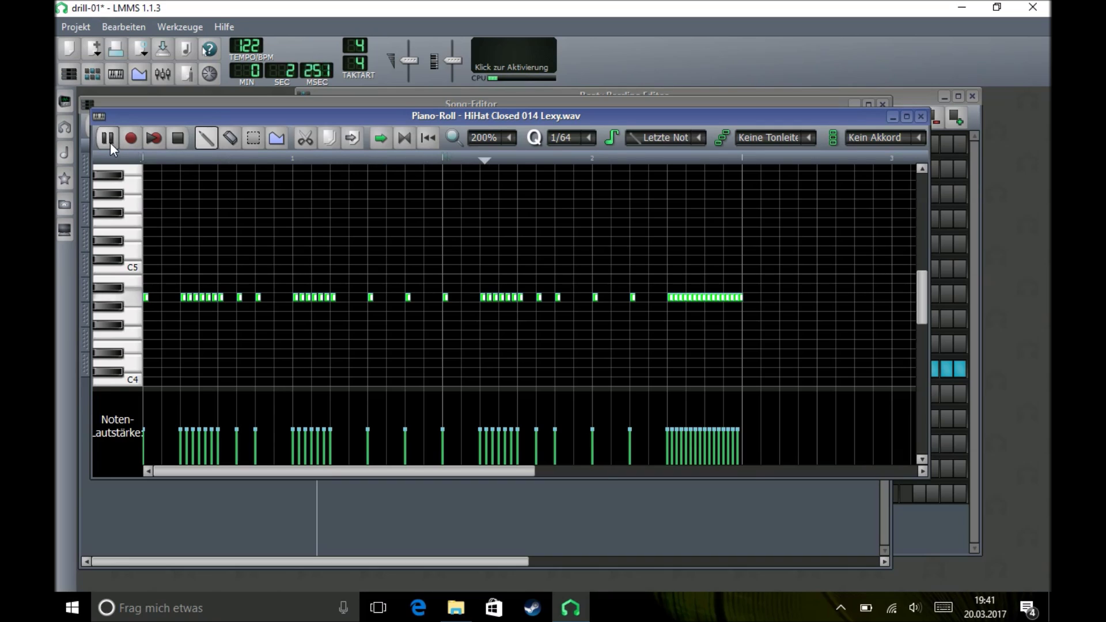
pyautogui.click(178, 138)
pyautogui.click(169, 104)
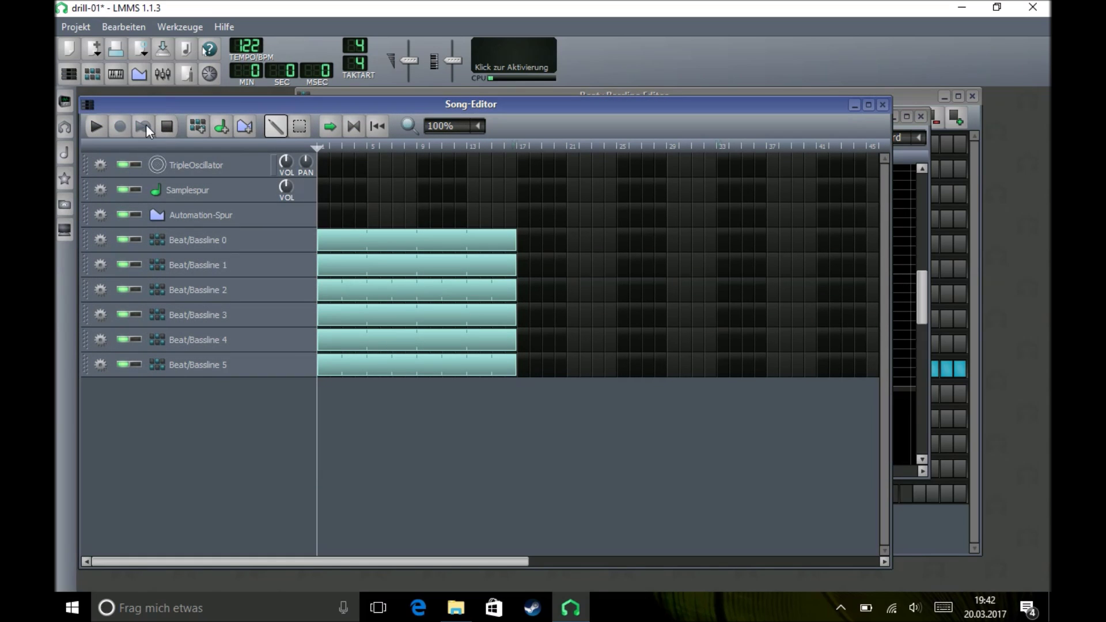
pyautogui.click(99, 123)
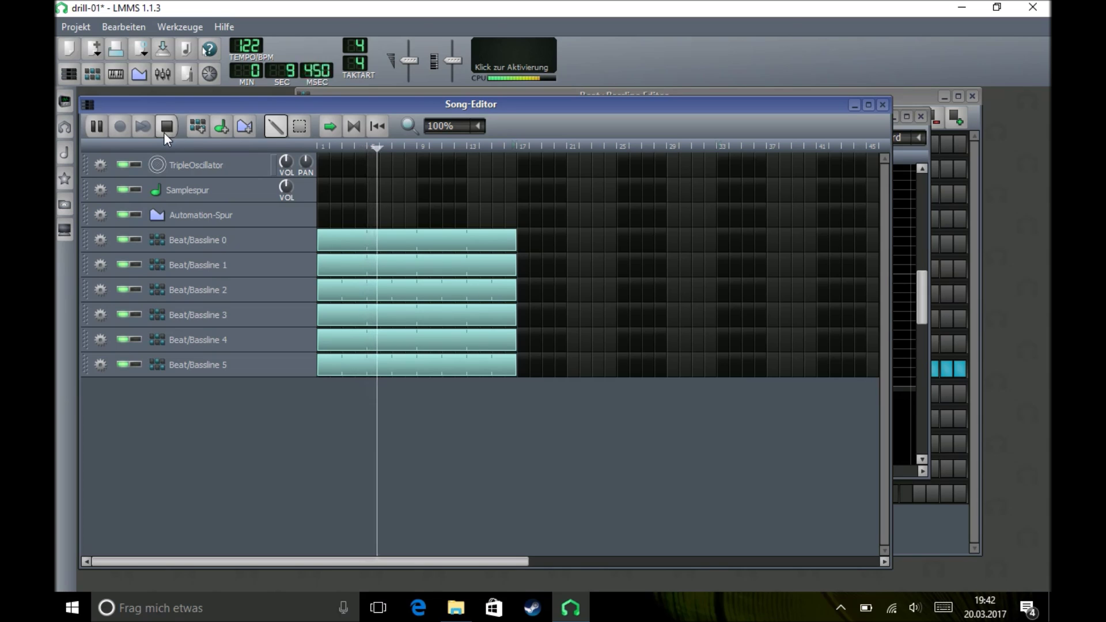
pyautogui.click(924, 298)
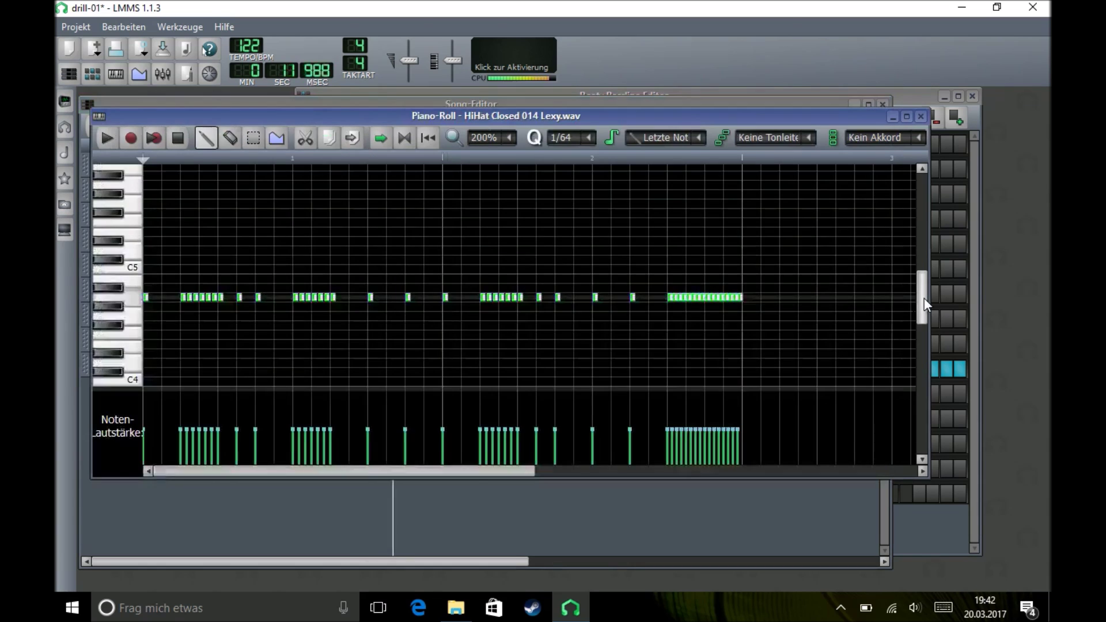
pyautogui.click(180, 140)
# Create Beat/Bassline 6 with Chant Noise.wav hits on steps 5 and 13, and preview the pattern
pyautogui.click(492, 90)
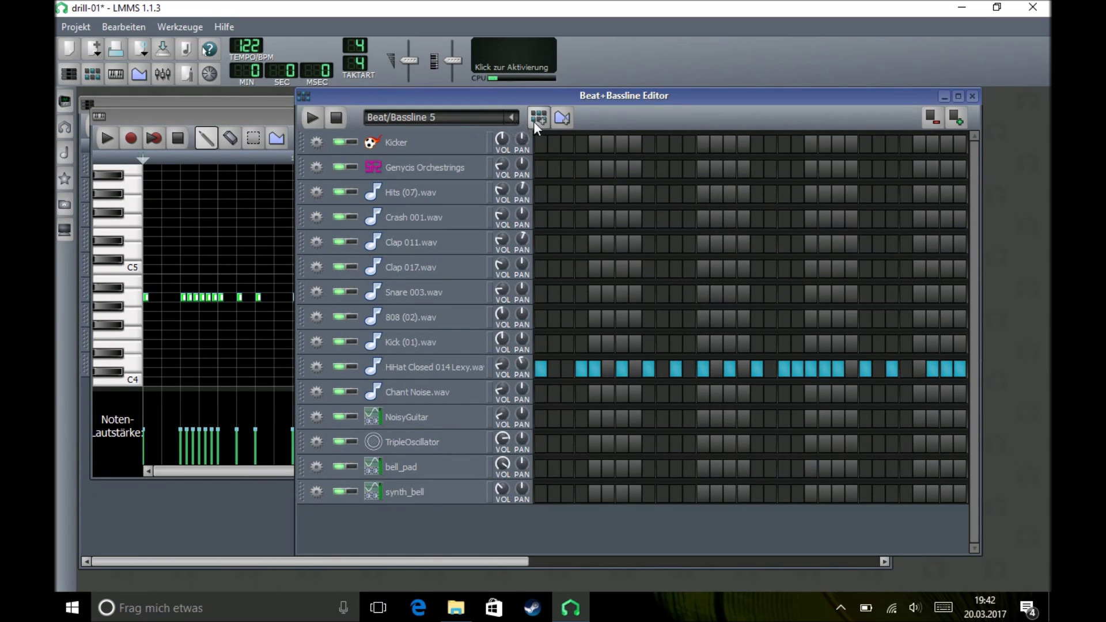
pyautogui.click(512, 118)
pyautogui.click(654, 395)
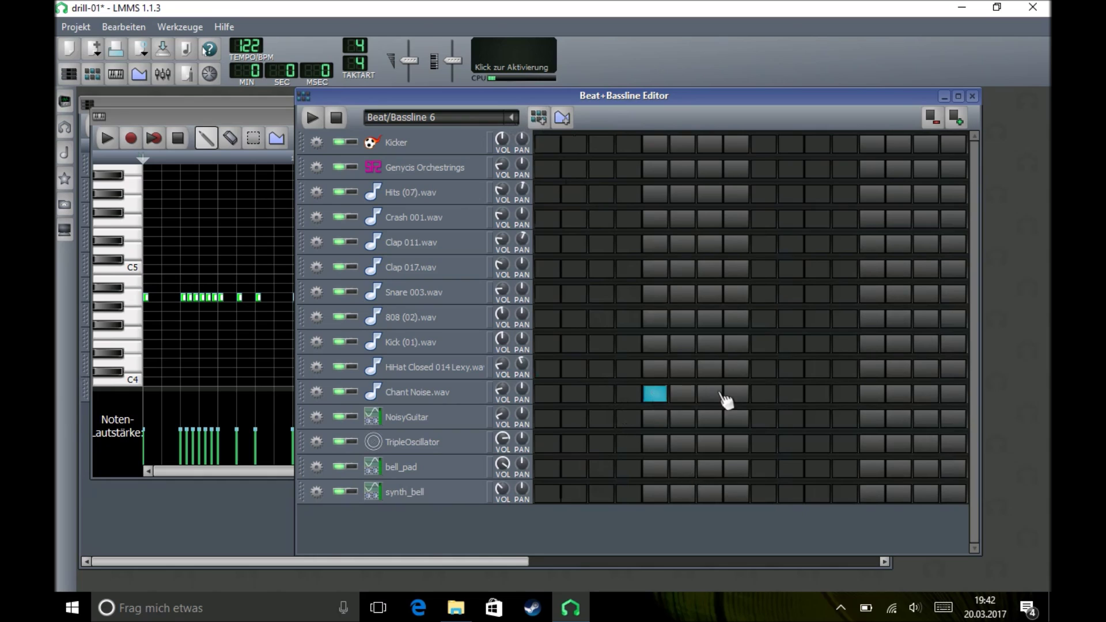
pyautogui.click(871, 395)
pyautogui.click(307, 124)
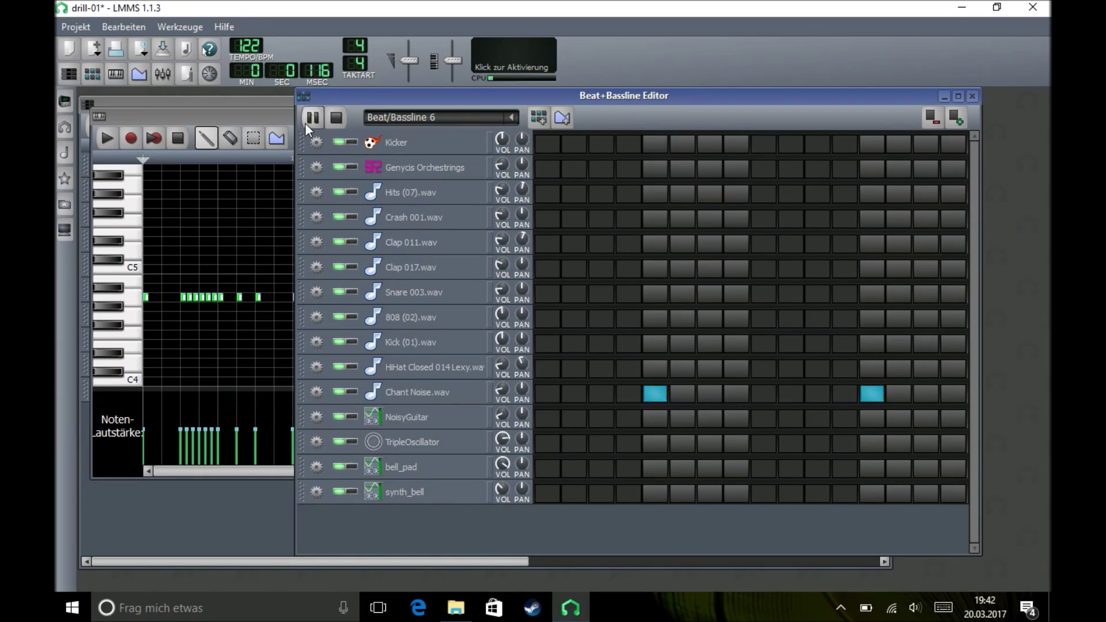
pyautogui.click(336, 117)
# Place Beat/Bassline 6 in the song and extend it to a length of 16 bars
pyautogui.click(280, 99)
pyautogui.click(326, 394)
pyautogui.moveTo(330, 394); pyautogui.dragTo(521, 394)
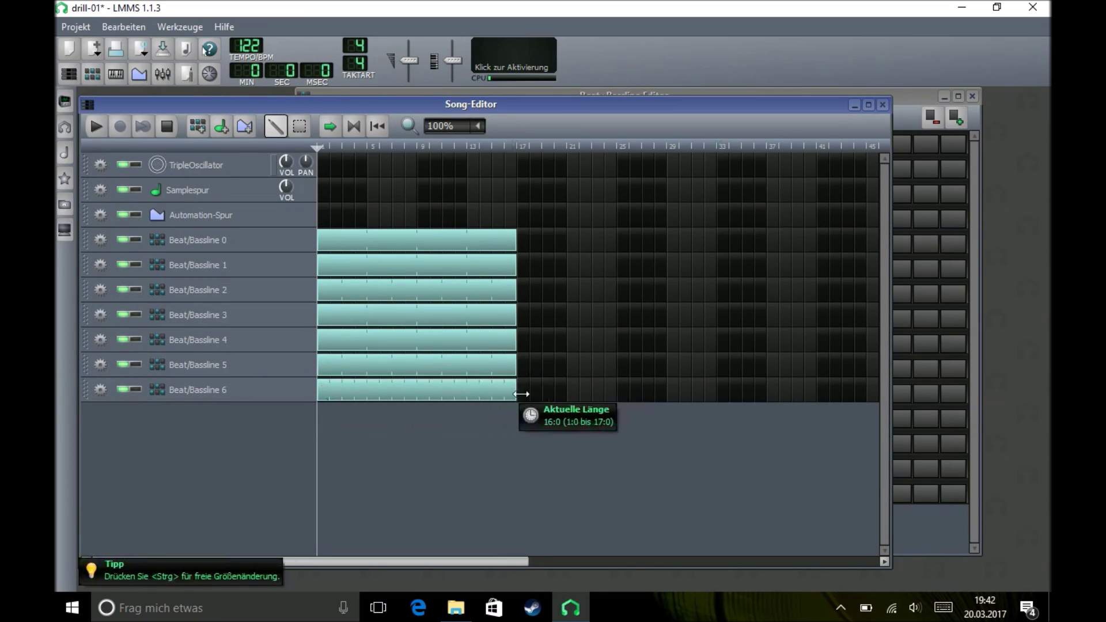
# Mute Beat/Bassline 0 and play back the song without it
pyautogui.click(126, 239)
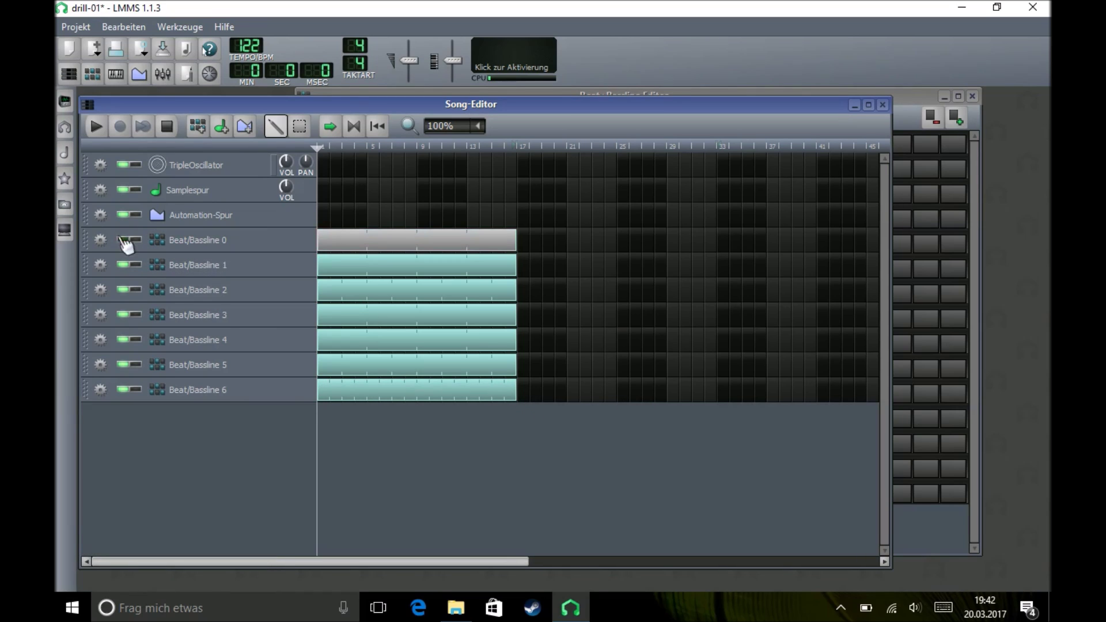
pyautogui.click(89, 129)
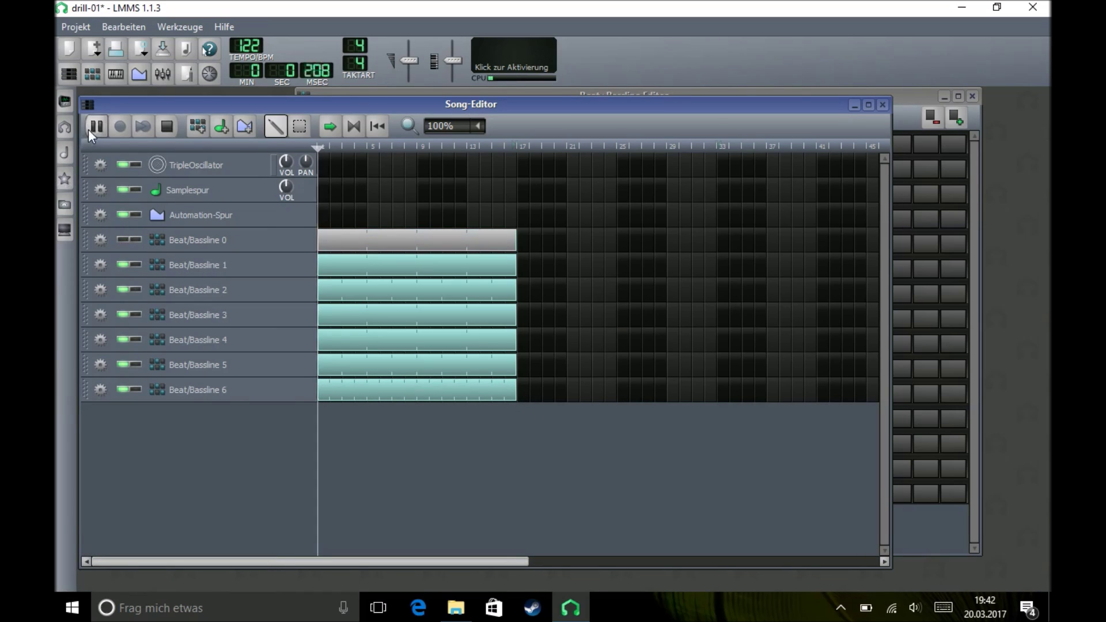
pyautogui.click(171, 128)
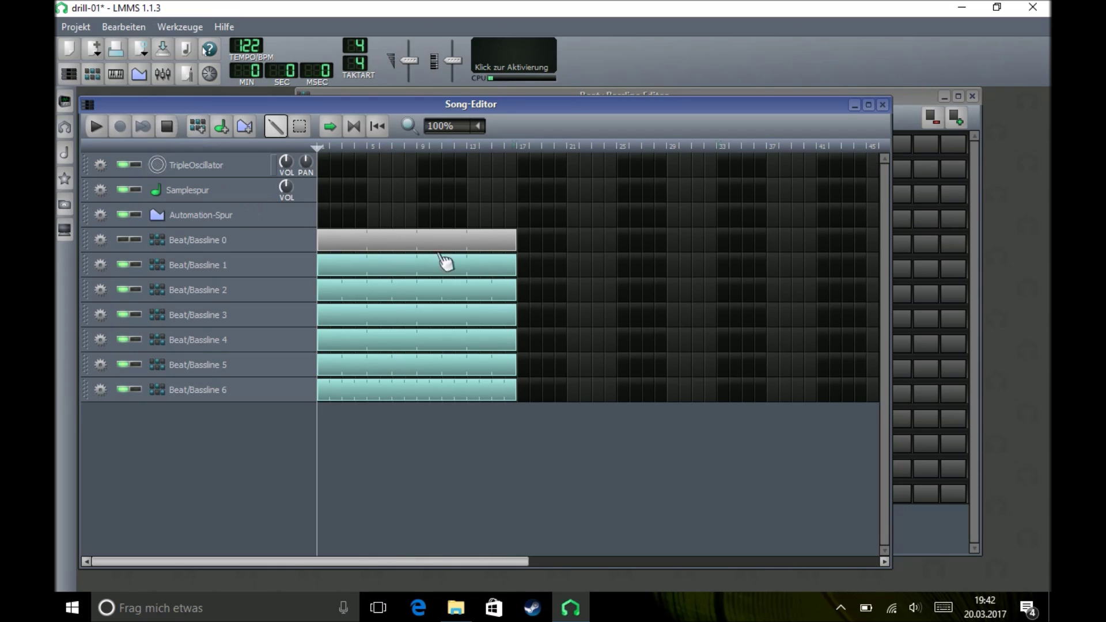
# Create Beat/Bassline 7, lengthen it to 32 steps and add Crash 001.wav hits on steps 1 and 25
pyautogui.click(498, 93)
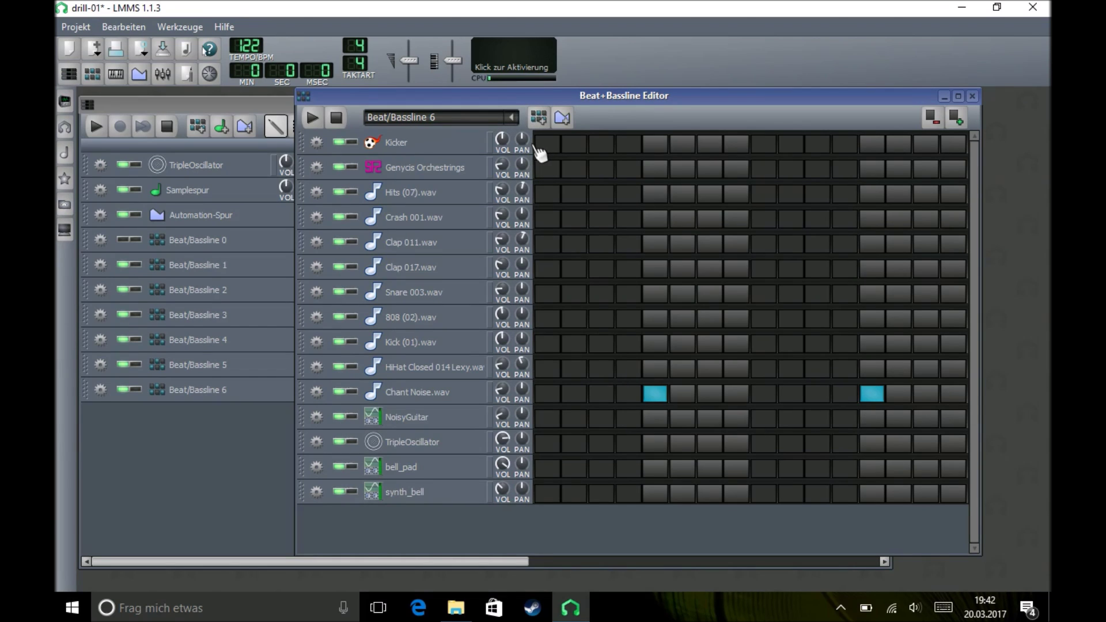
pyautogui.click(535, 118)
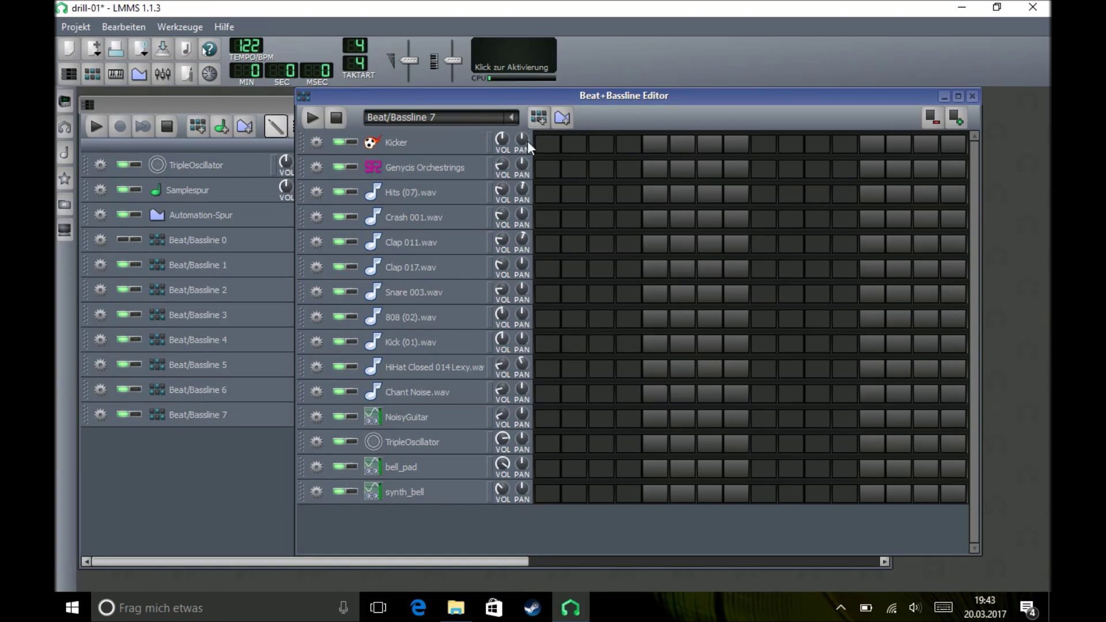
pyautogui.click(490, 218)
pyautogui.click(545, 220)
pyautogui.click(957, 117)
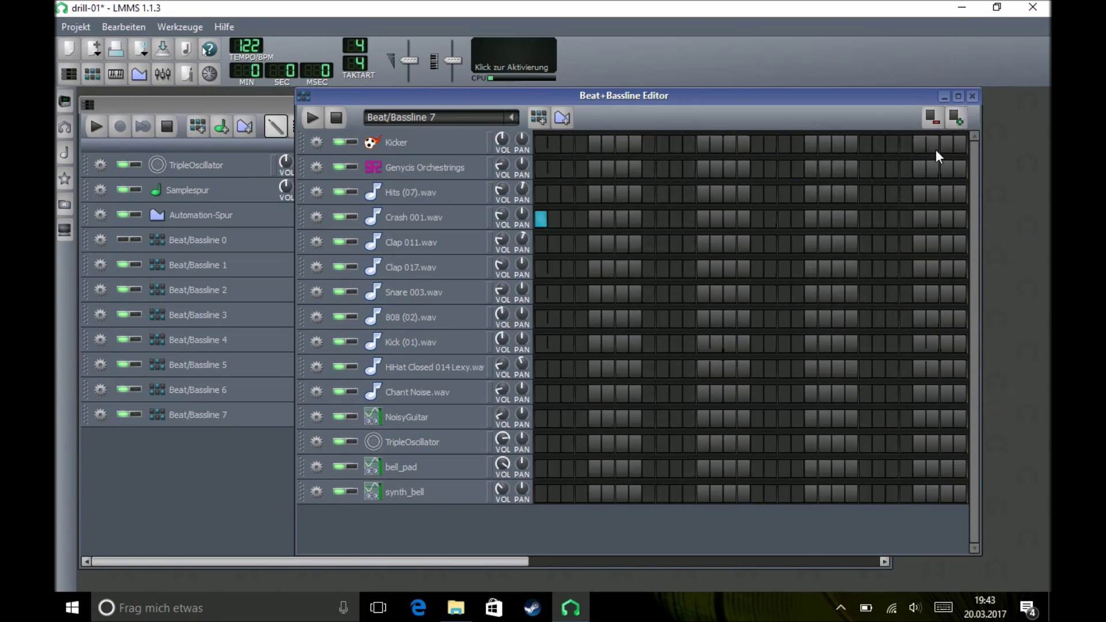
pyautogui.click(866, 219)
# Open the Crash 001.wav pattern in the Piano-Roll and reduce the second crash note's volume
pyautogui.rightClick(866, 222)
pyautogui.click(866, 228)
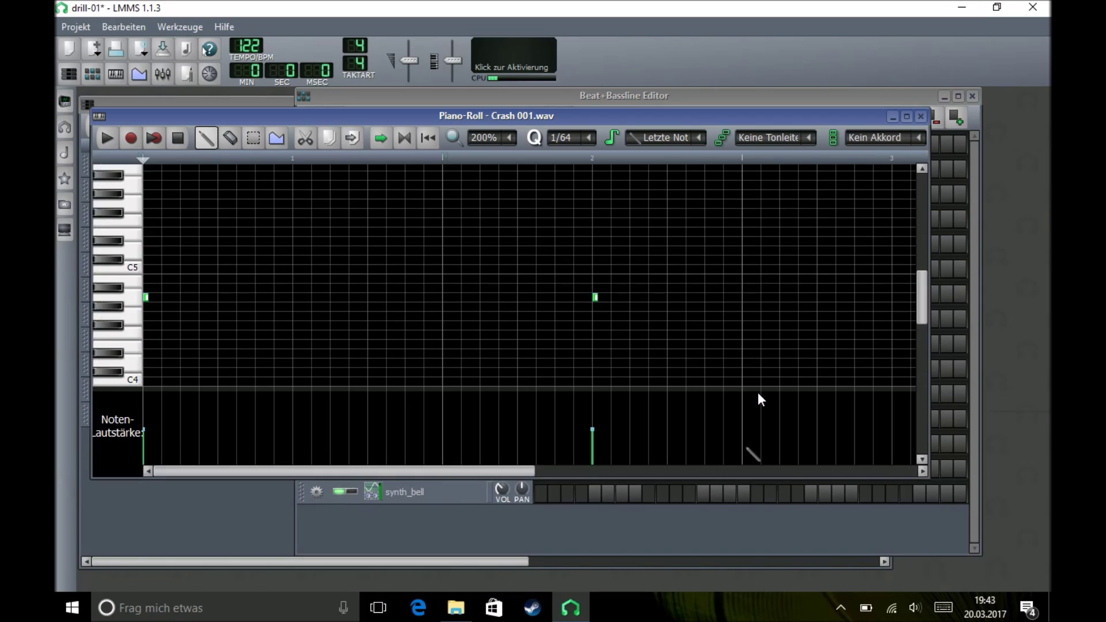
pyautogui.click(592, 447)
# Place Beat/Bassline 7 in the song and extend it to bar 17 while playing back the arrangement
pyautogui.click(256, 102)
pyautogui.click(326, 415)
pyautogui.press('space')
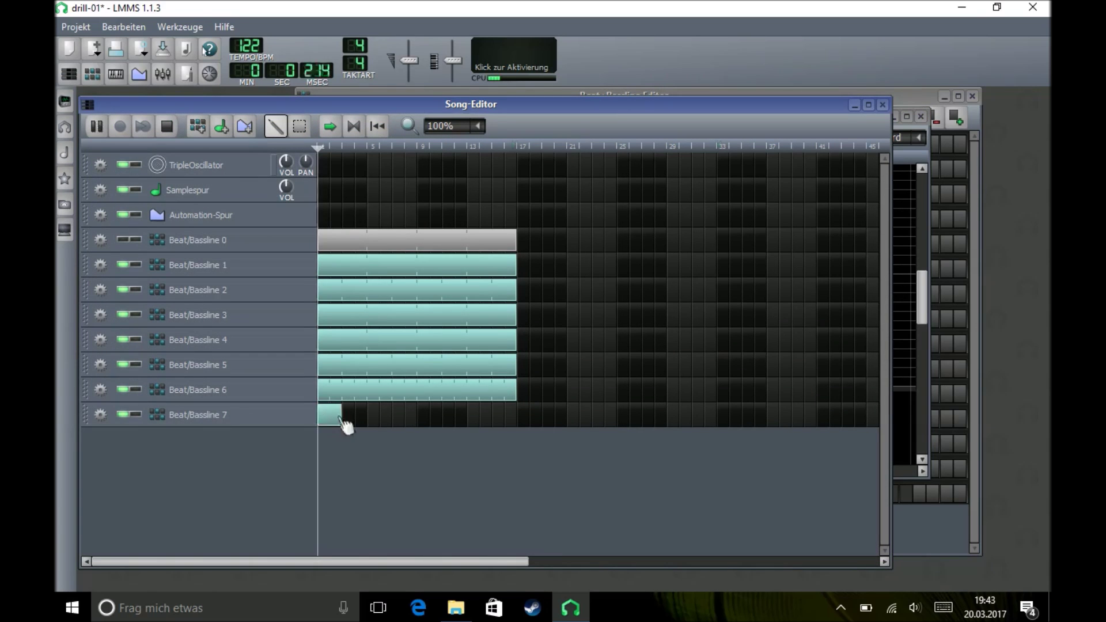
pyautogui.moveTo(340, 416); pyautogui.dragTo(516, 415)
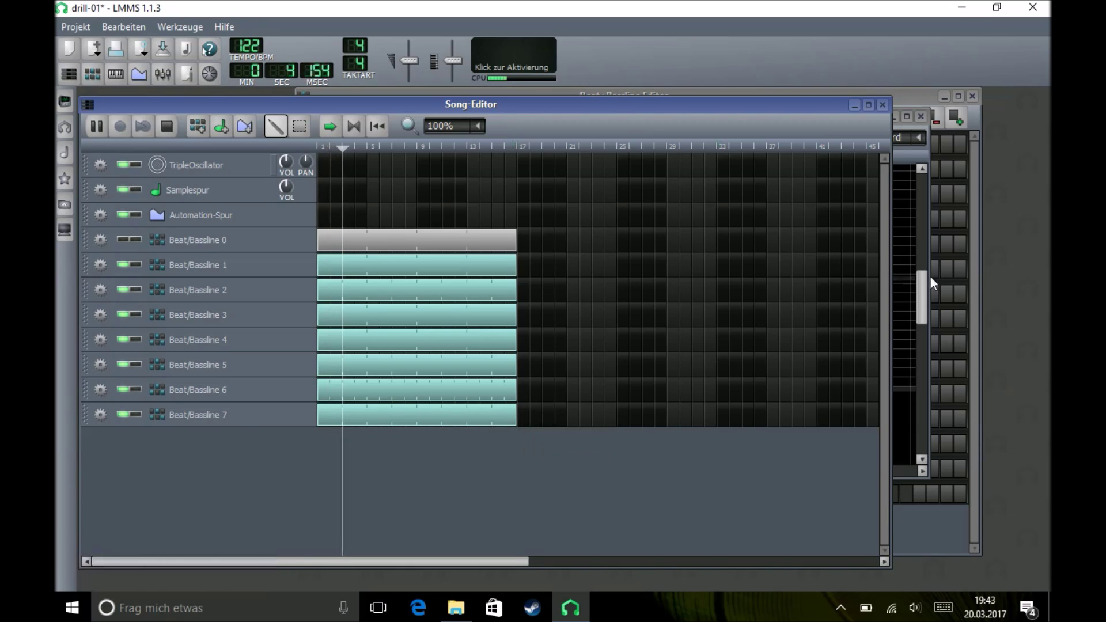
# Slightly lower the volume of the first Crash 001.wav note, stop playback and save the project
pyautogui.click(899, 92)
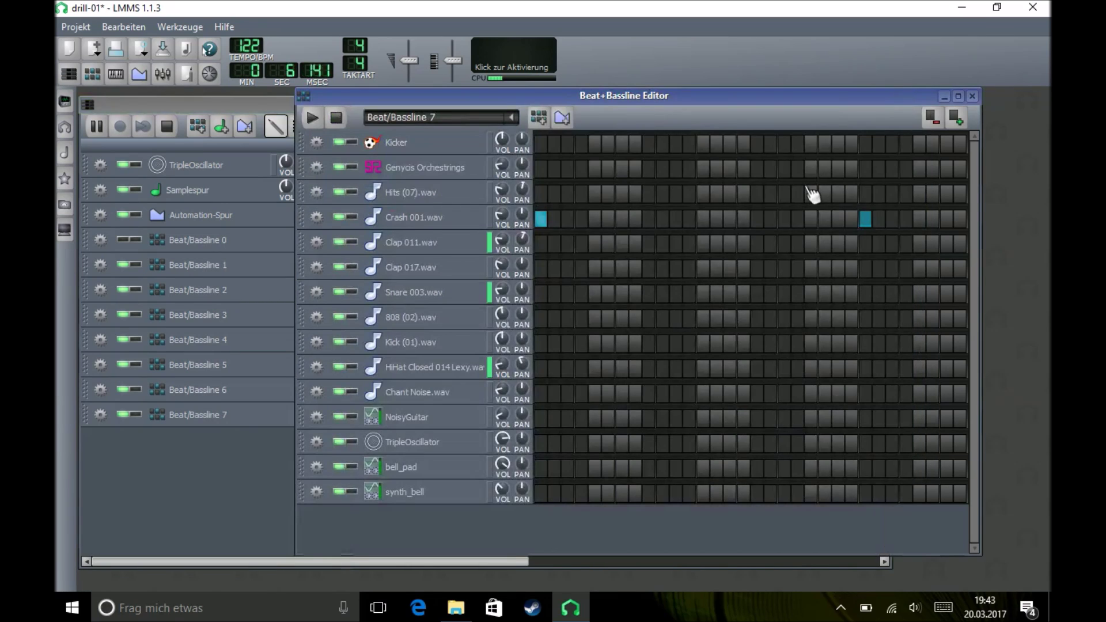
pyautogui.rightClick(602, 222)
pyautogui.click(608, 227)
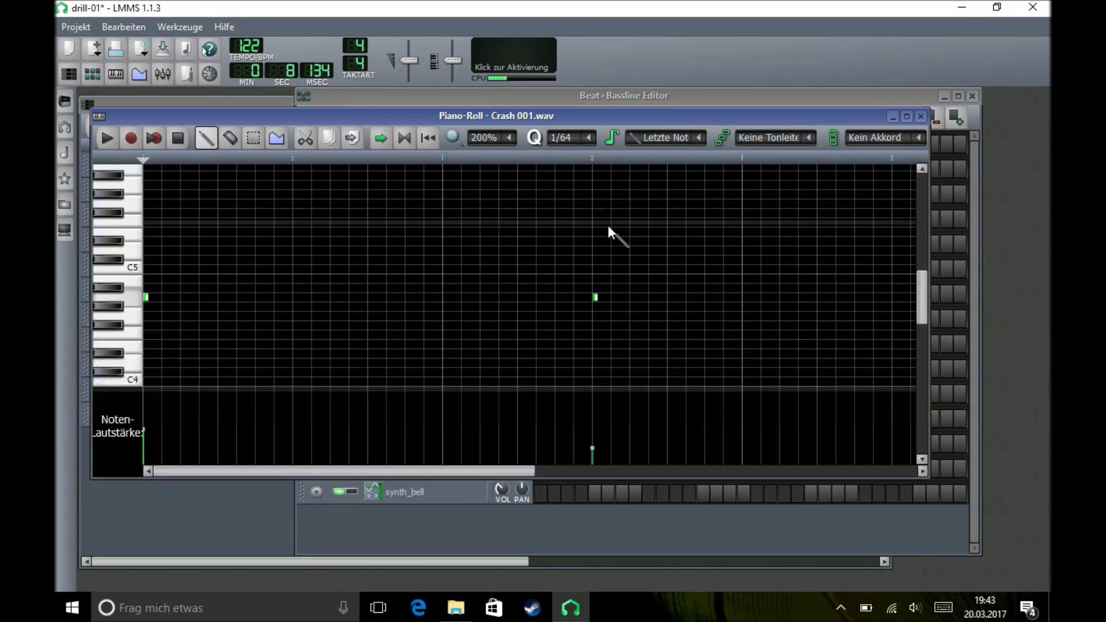
pyautogui.click(143, 437)
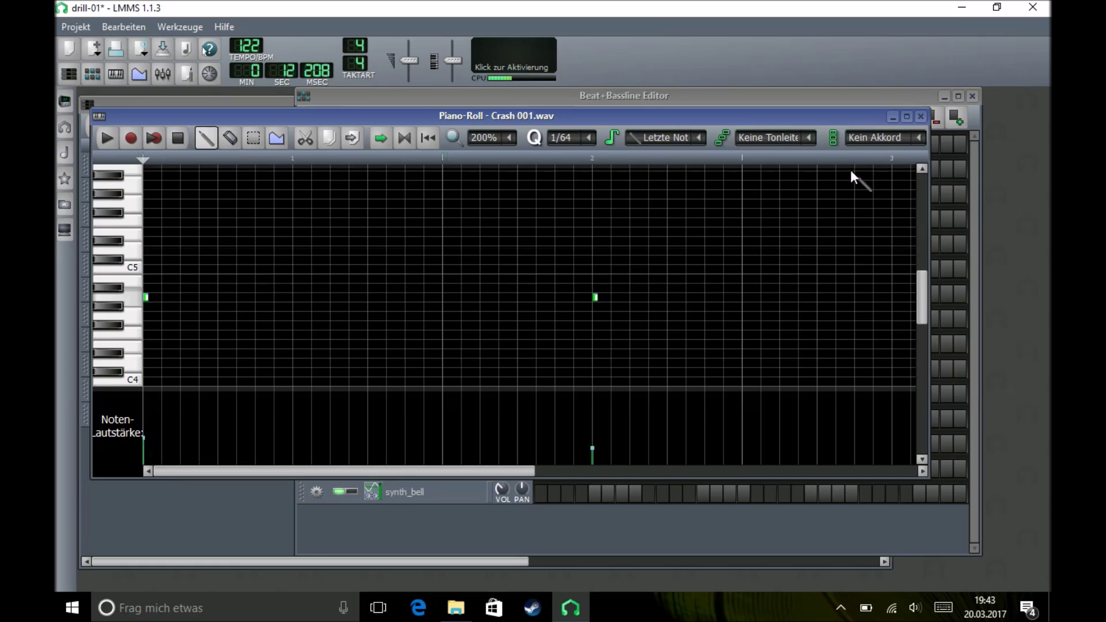
pyautogui.click(921, 117)
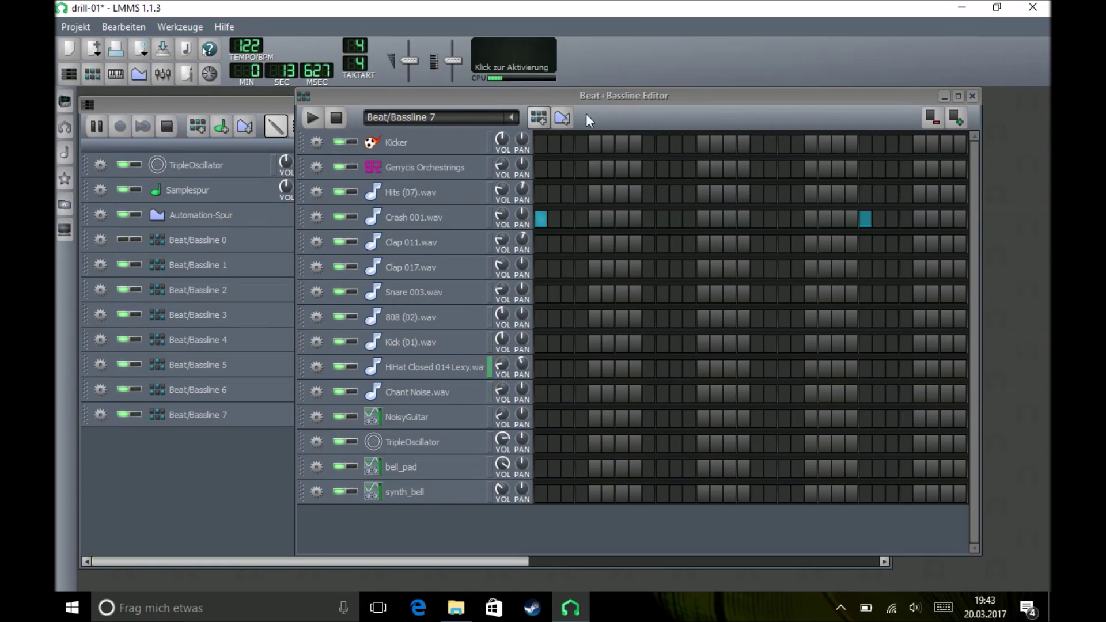
pyautogui.click(339, 123)
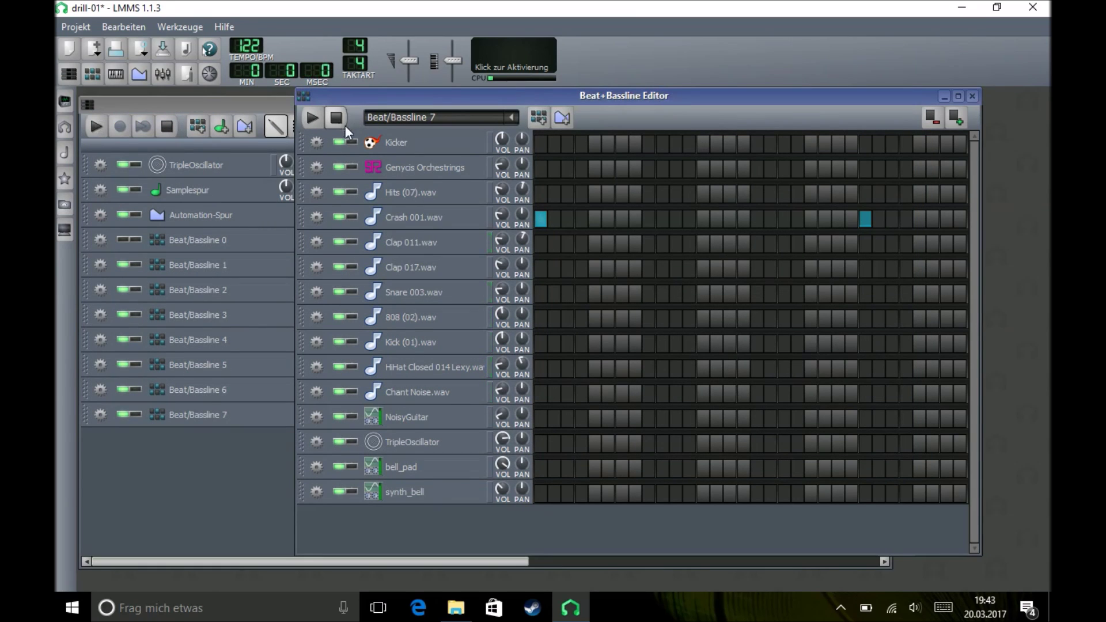
pyautogui.hotkey('ctrl', 's')
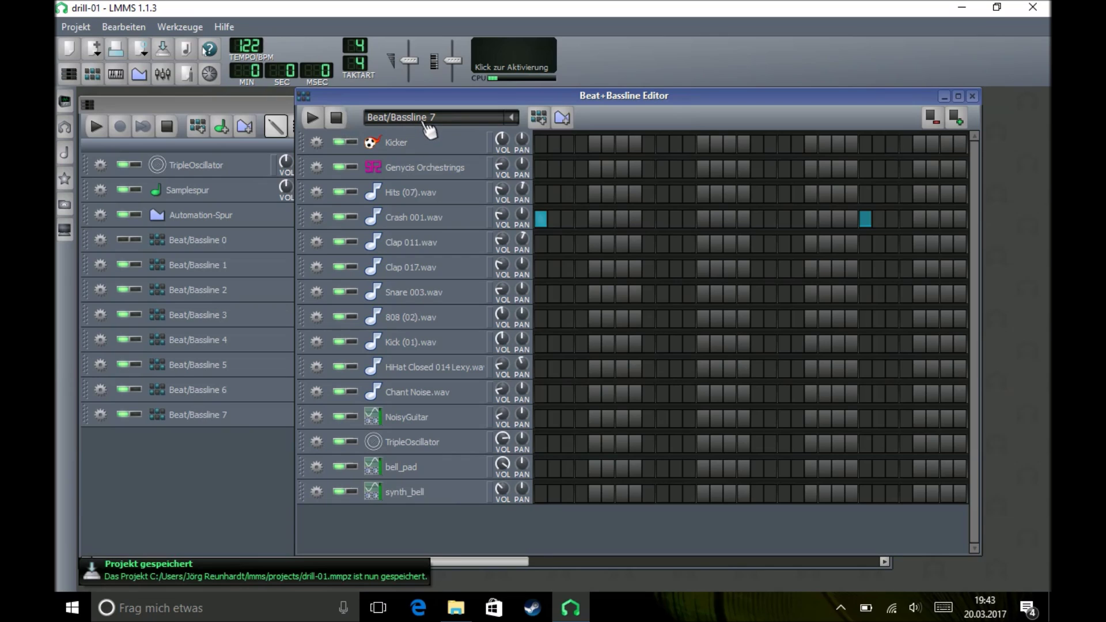
# Create Beat/Bassline 8 and open its NoisyGuitar pattern in the Piano-Roll with 100% zoom and 1/16 quantization
pyautogui.click(540, 114)
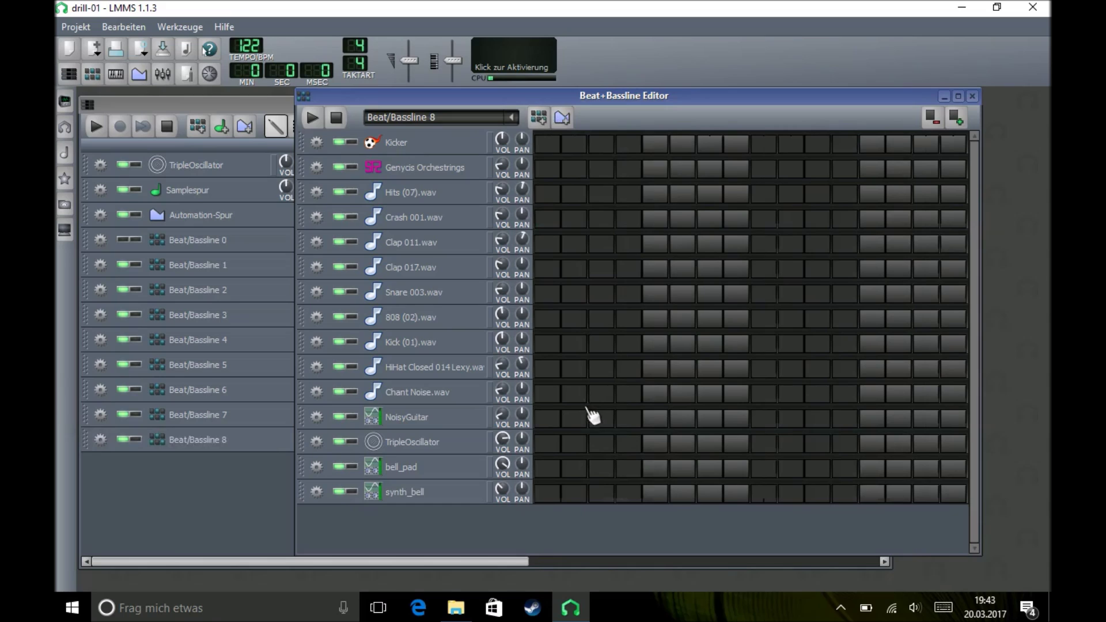
pyautogui.rightClick(634, 418)
pyautogui.click(670, 425)
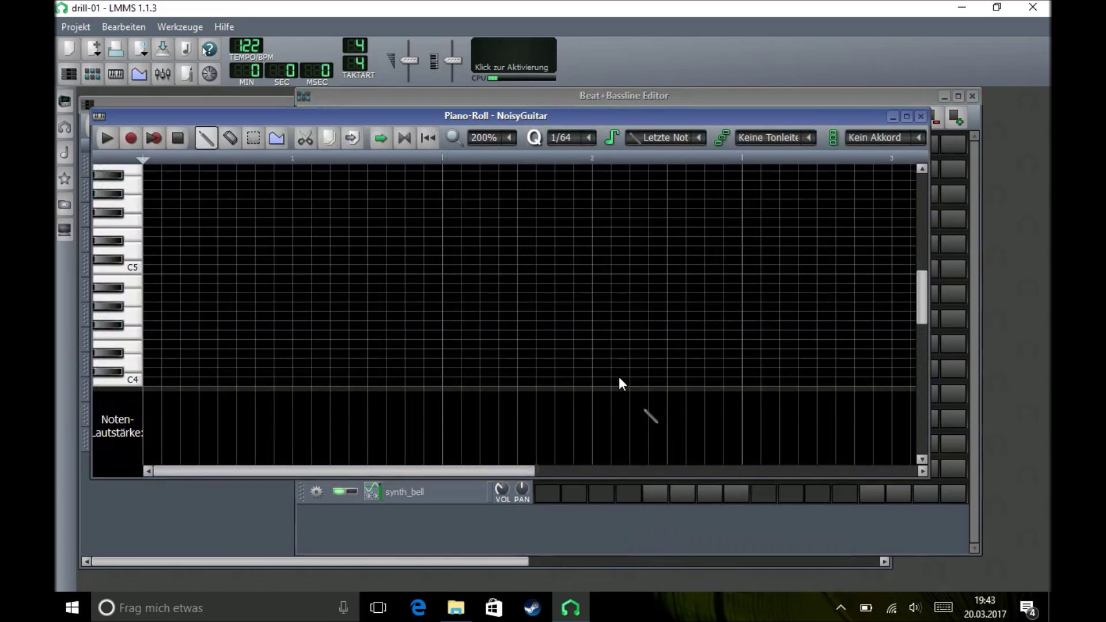
pyautogui.scroll(1, 492, 145)
pyautogui.scroll(2, 568, 148)
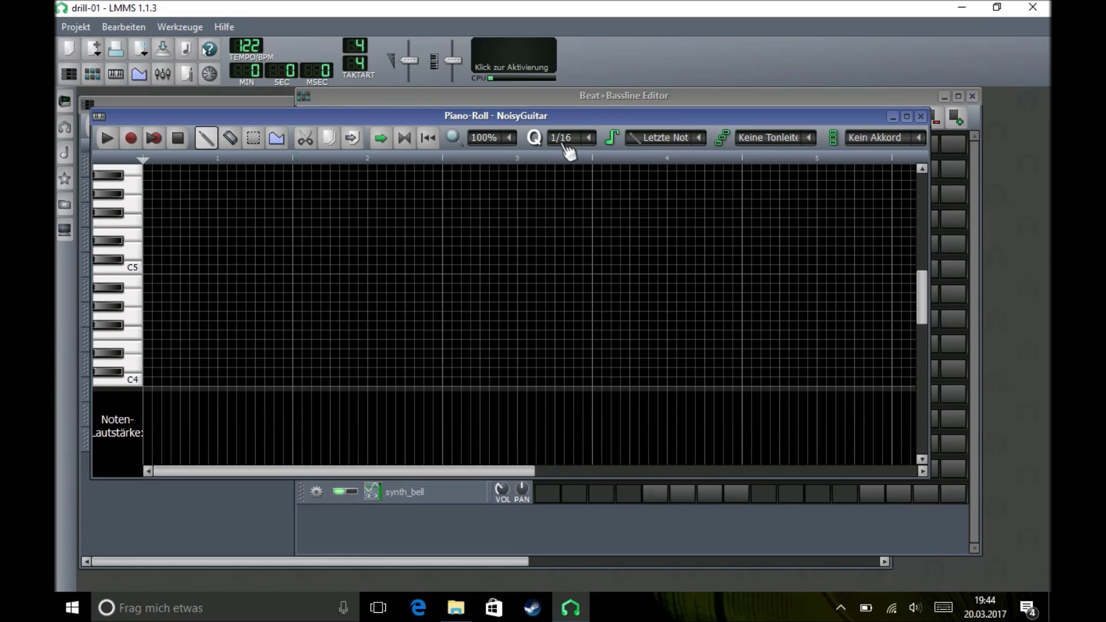
pyautogui.scroll(3, 198, 254)
pyautogui.scroll(3, 200, 261)
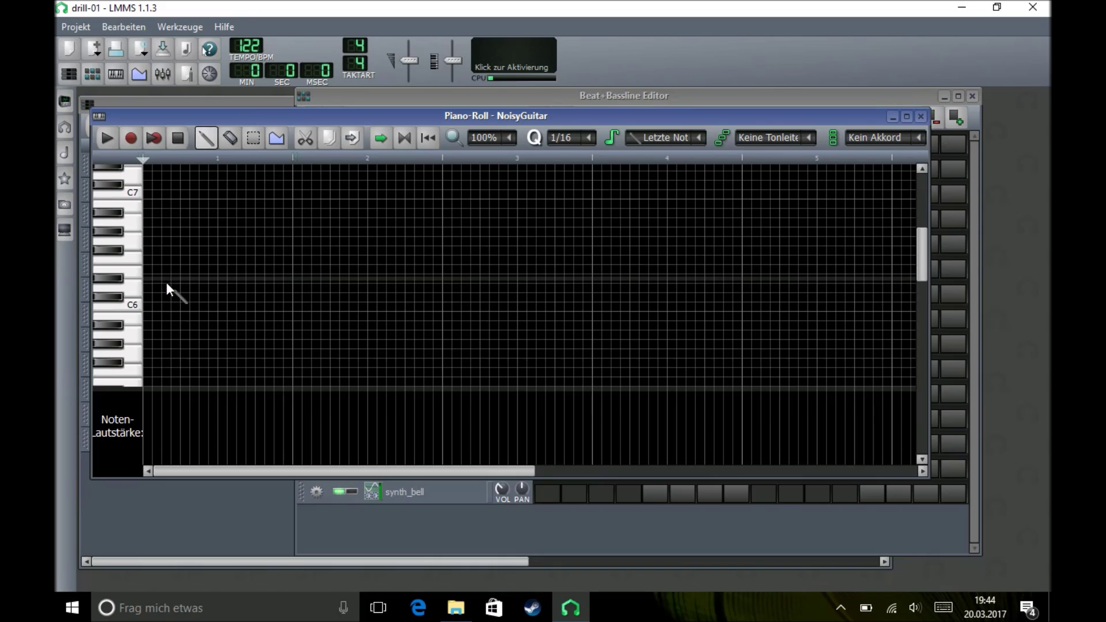
# Set the note length to 1/1 and place a one-bar D6 note at the start of the NoisyGuitar pattern
pyautogui.click(144, 285)
pyautogui.rightClick(144, 287)
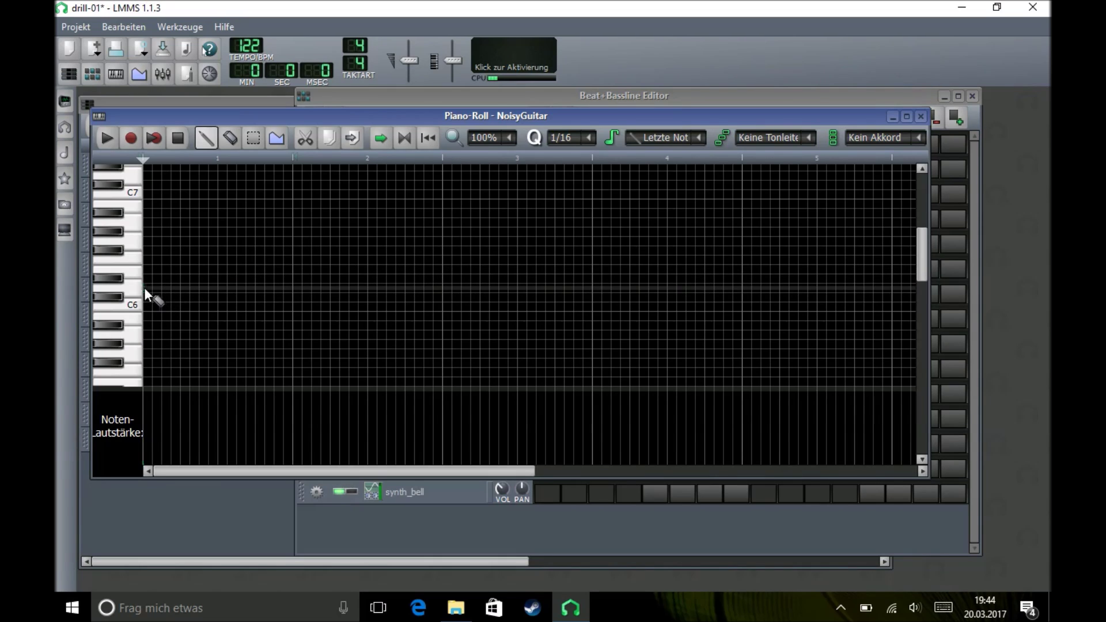
pyautogui.scroll(-1, 651, 149)
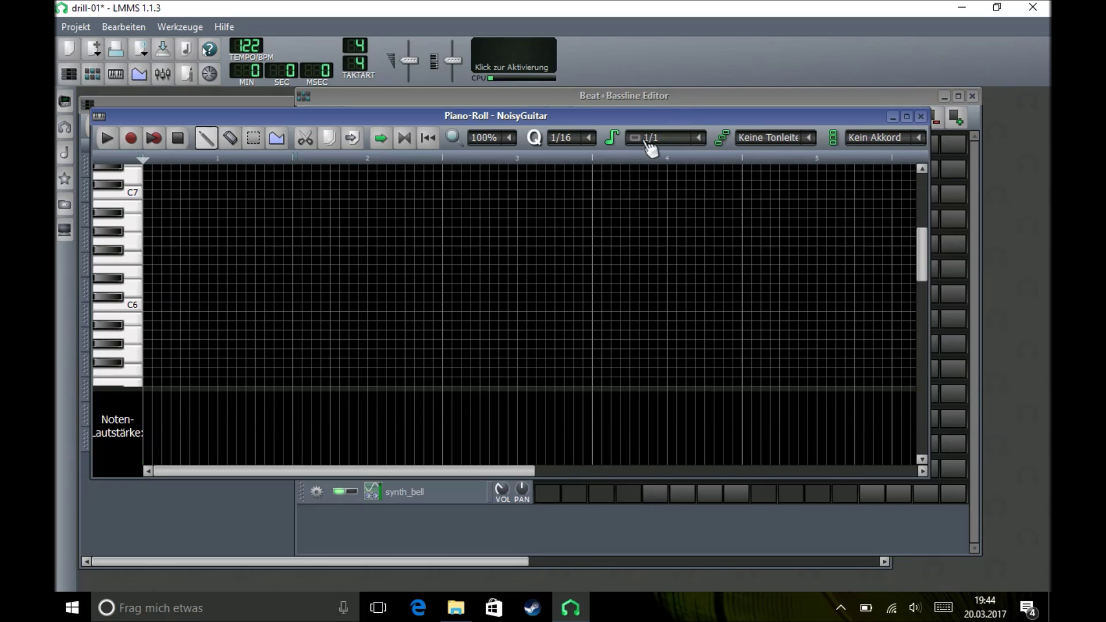
pyautogui.click(147, 287)
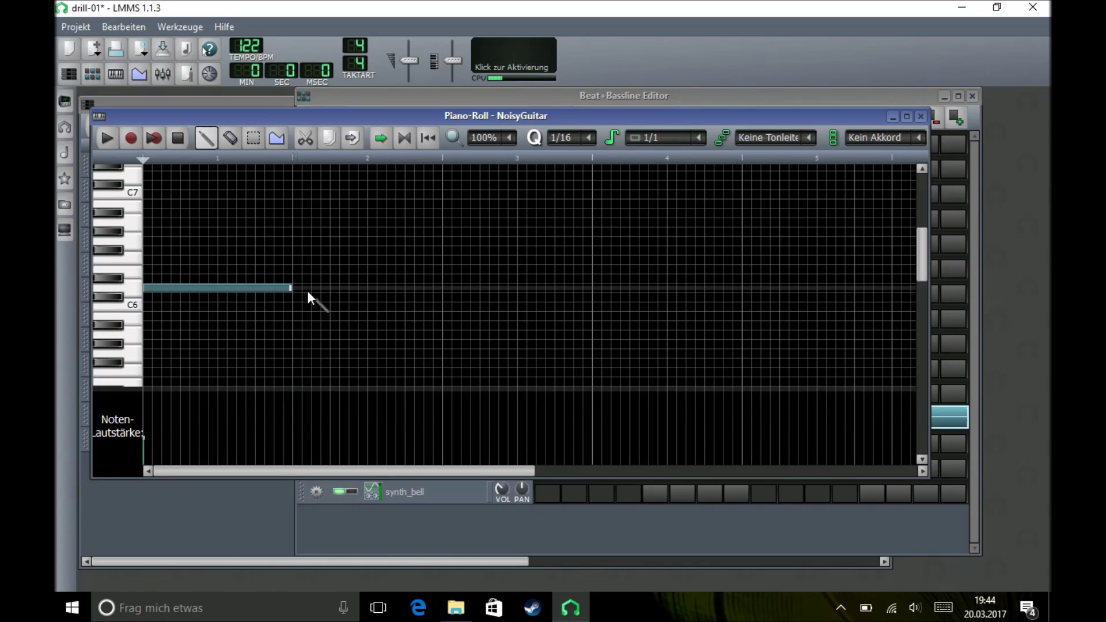
pyautogui.moveTo(150, 431); pyautogui.dragTo(147, 427)
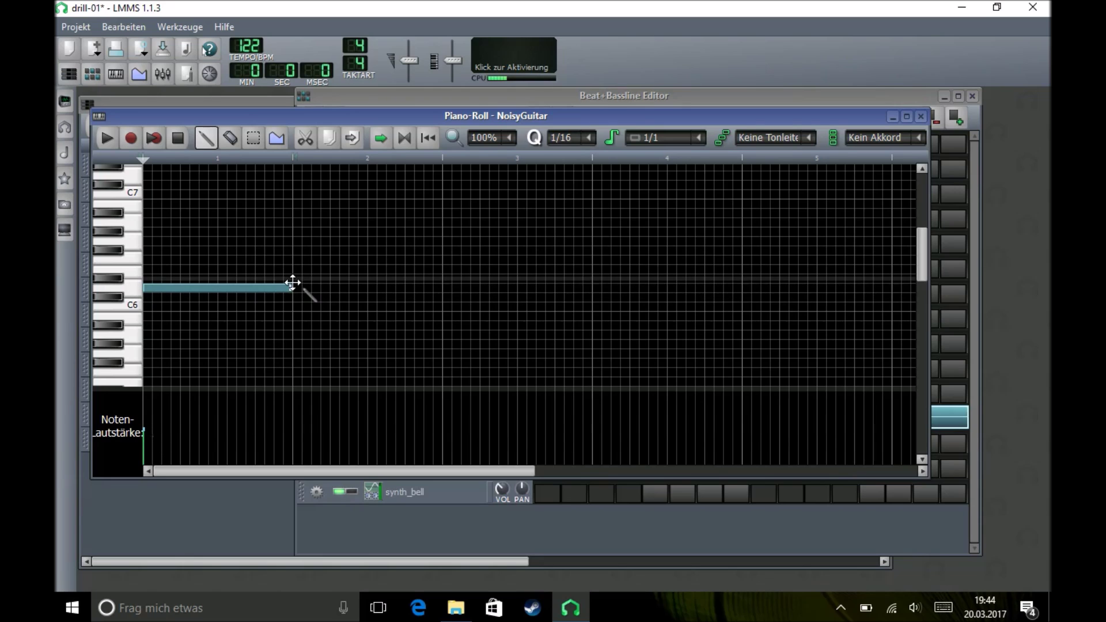
pyautogui.moveTo(290, 287); pyautogui.dragTo(148, 294)
pyautogui.scroll(1, 666, 144)
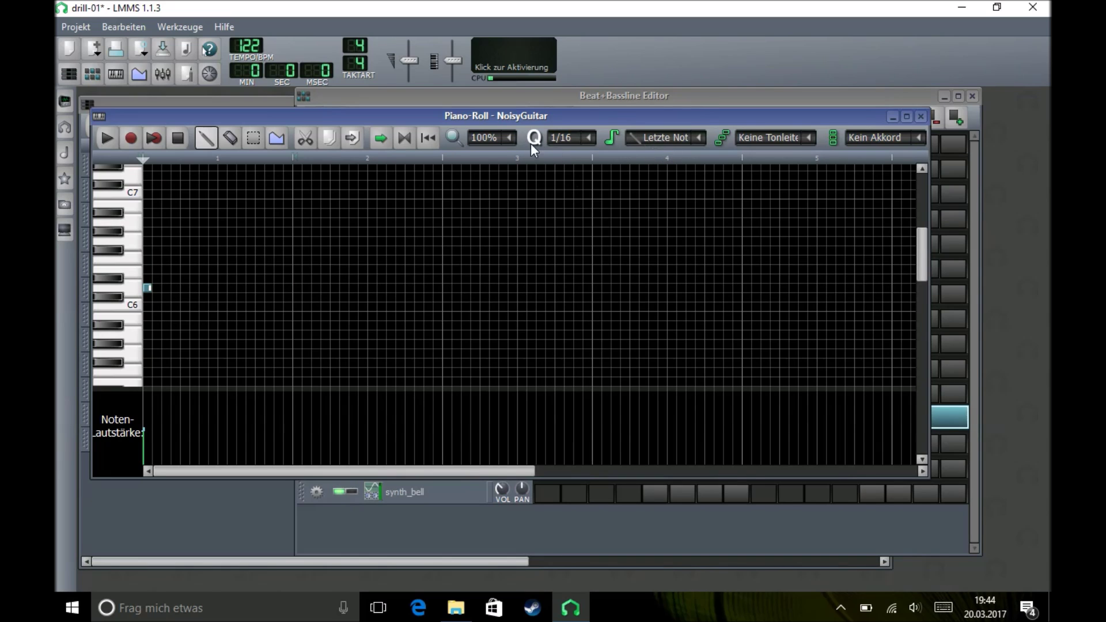
pyautogui.scroll(-1, 563, 143)
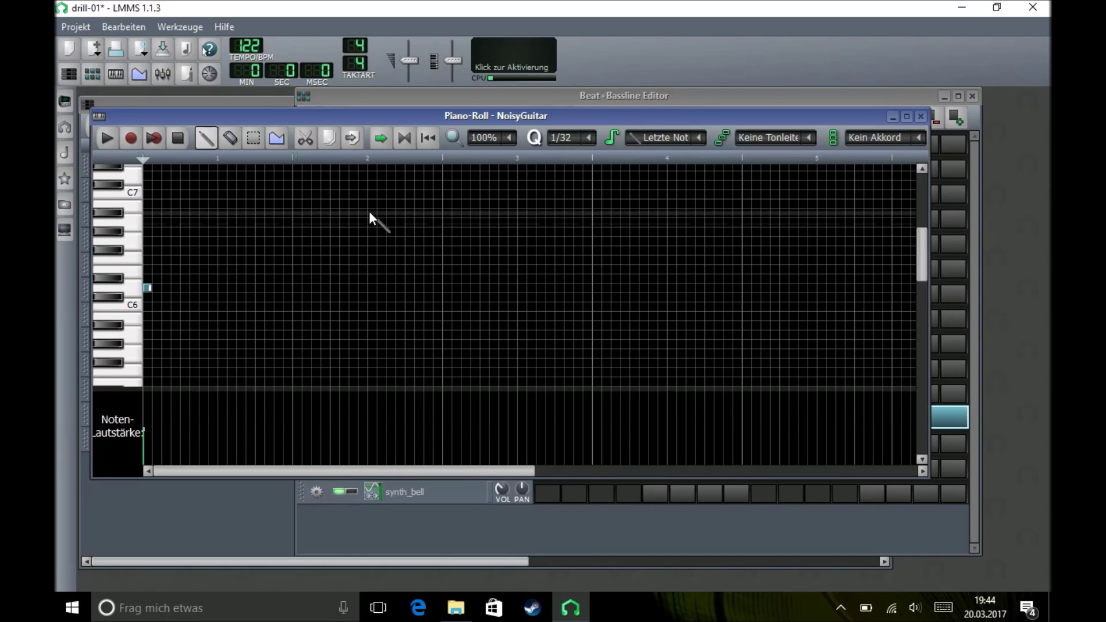
pyautogui.scroll(-1, 565, 141)
pyautogui.moveTo(152, 287); pyautogui.dragTo(145, 290)
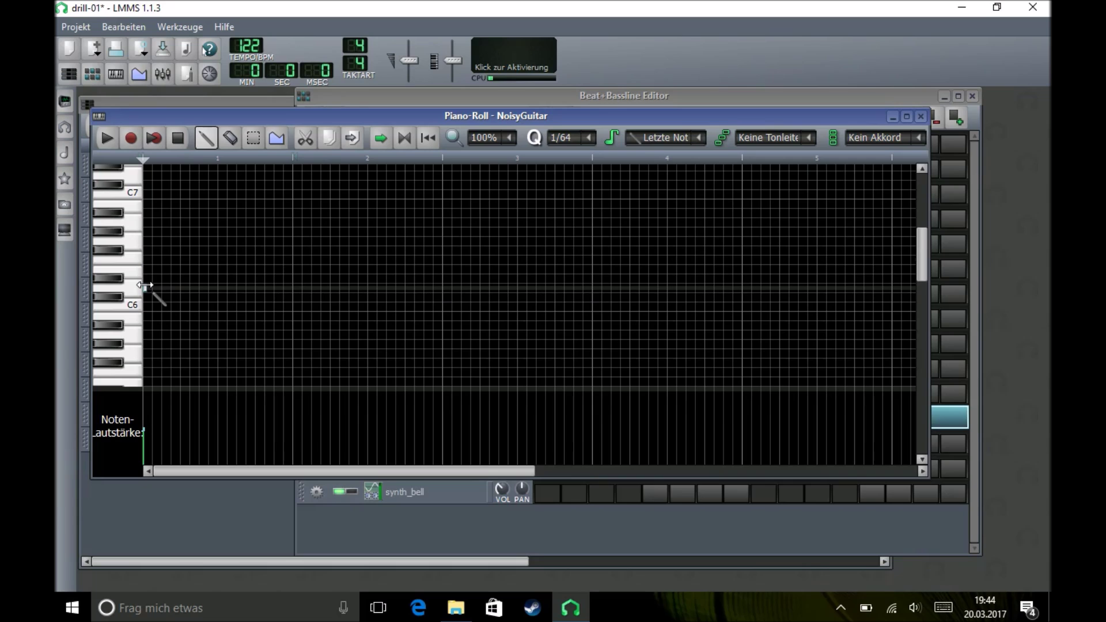
pyautogui.click(150, 269)
pyautogui.moveTo(150, 268); pyautogui.dragTo(146, 271)
pyautogui.rightClick(147, 270)
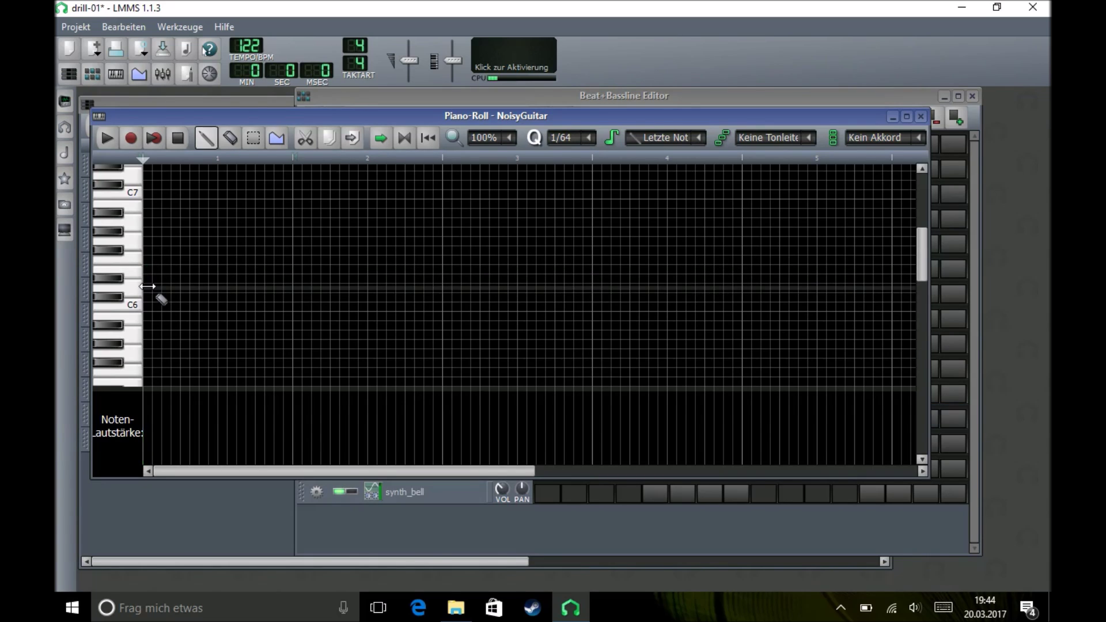
# Using 1/32 quantization, place a 1/32 D6 note and a 19/32 E6 note at the pattern's start and preview them
pyautogui.scroll(1, 562, 137)
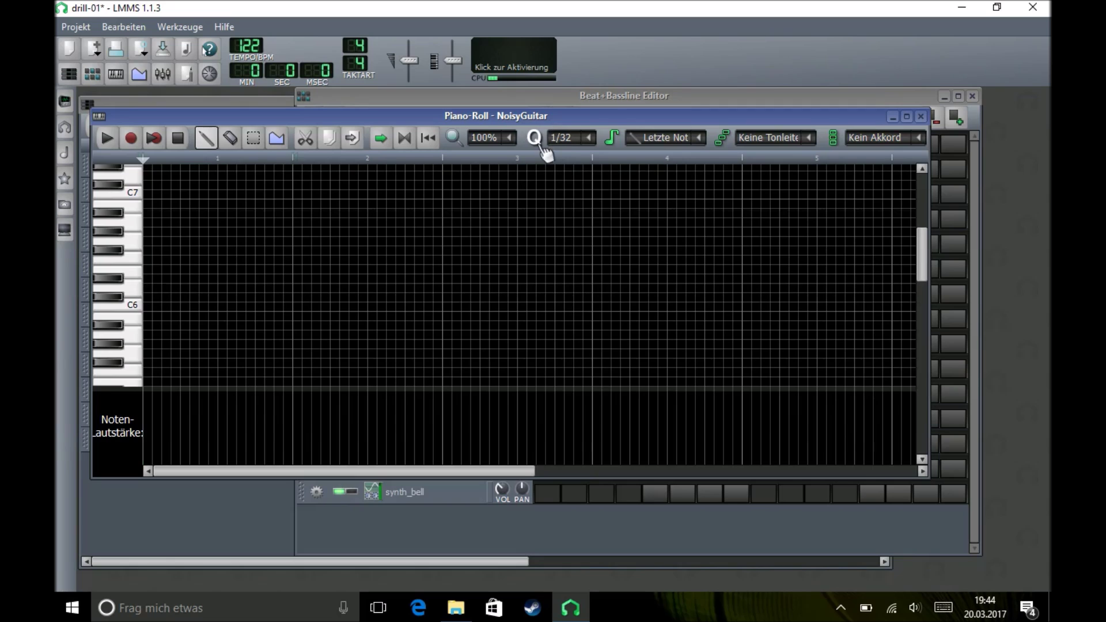
pyautogui.click(145, 287)
pyautogui.moveTo(151, 289); pyautogui.dragTo(175, 278)
pyautogui.click(150, 269)
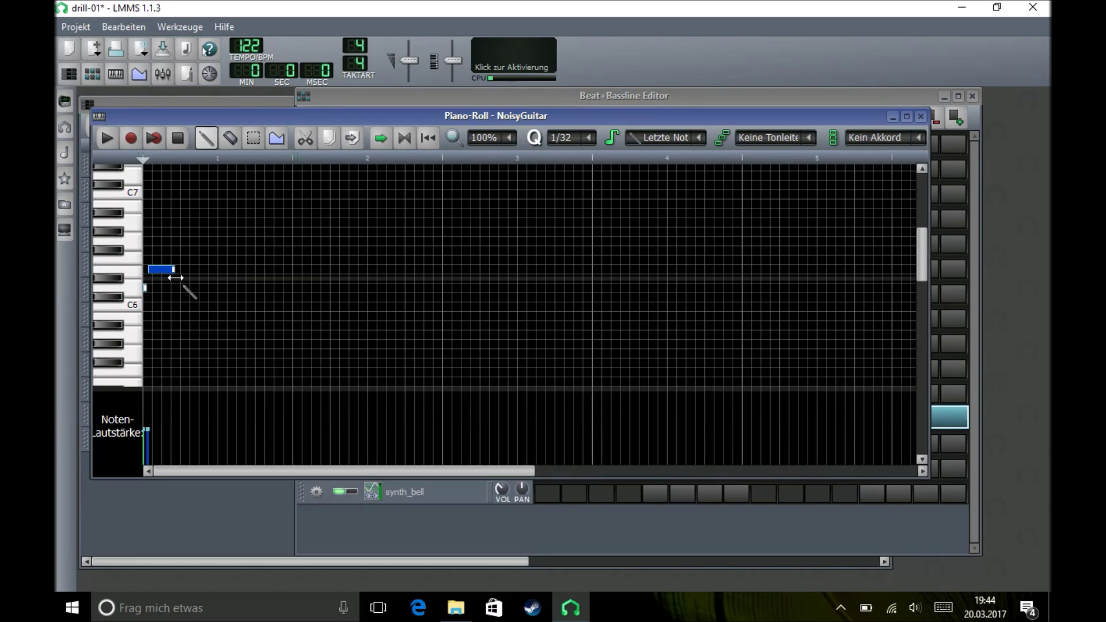
pyautogui.moveTo(175, 278); pyautogui.dragTo(236, 280)
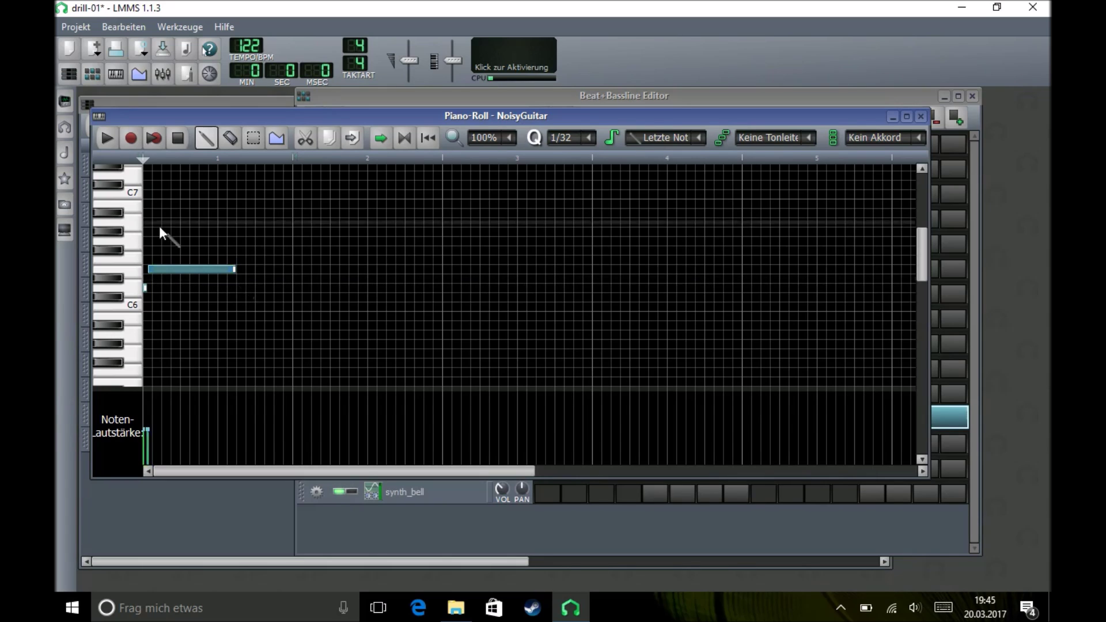
pyautogui.click(104, 143)
pyautogui.click(180, 138)
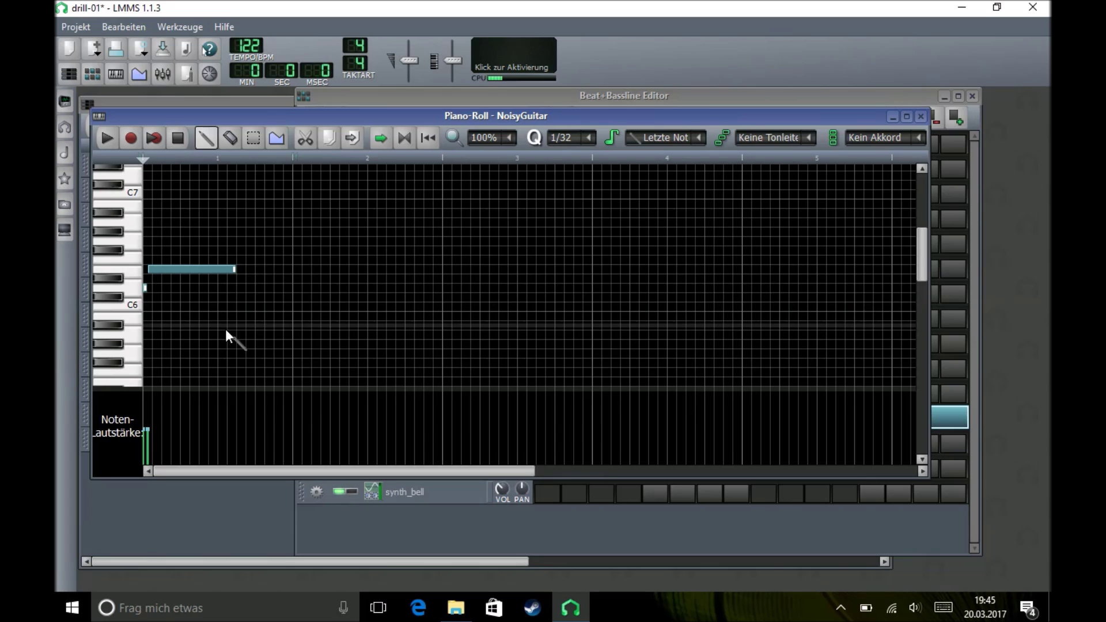
# Complete bar 1 with consecutive 1/8 notes on C6, D6 and E6 after the long E6 note
pyautogui.click(238, 315)
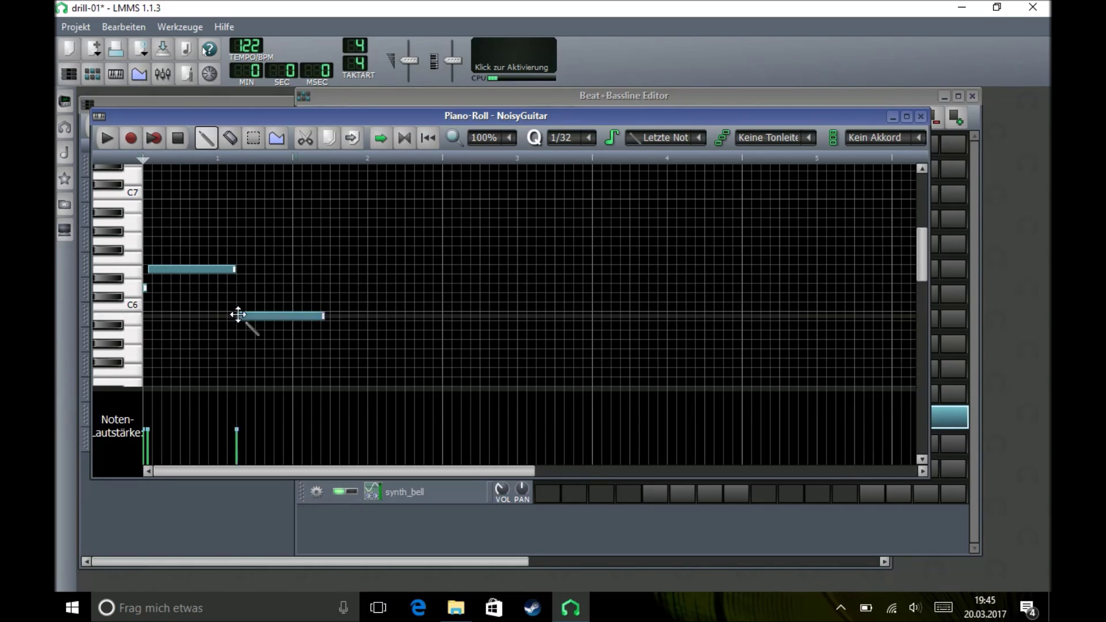
pyautogui.moveTo(243, 315); pyautogui.dragTo(243, 307)
pyautogui.moveTo(320, 308); pyautogui.dragTo(252, 304)
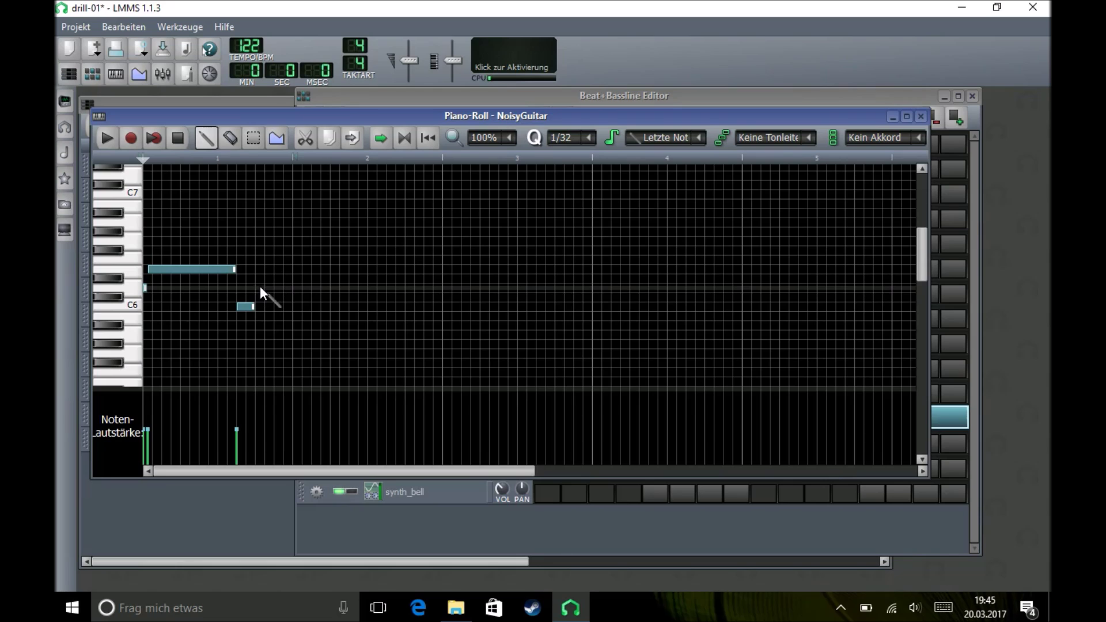
pyautogui.click(260, 285)
pyautogui.moveTo(263, 287); pyautogui.dragTo(266, 287)
pyautogui.click(281, 268)
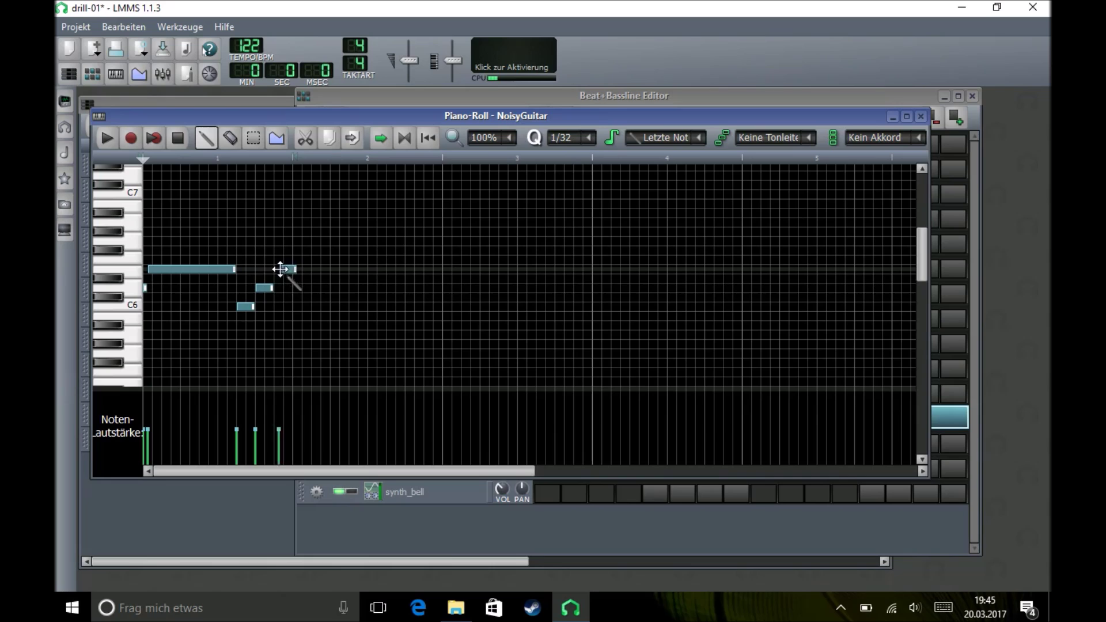
pyautogui.moveTo(284, 269); pyautogui.dragTo(280, 270)
# Place a 3/8 C6 note at the start of bar 2, followed by a 1/4 note on G6
pyautogui.click(295, 306)
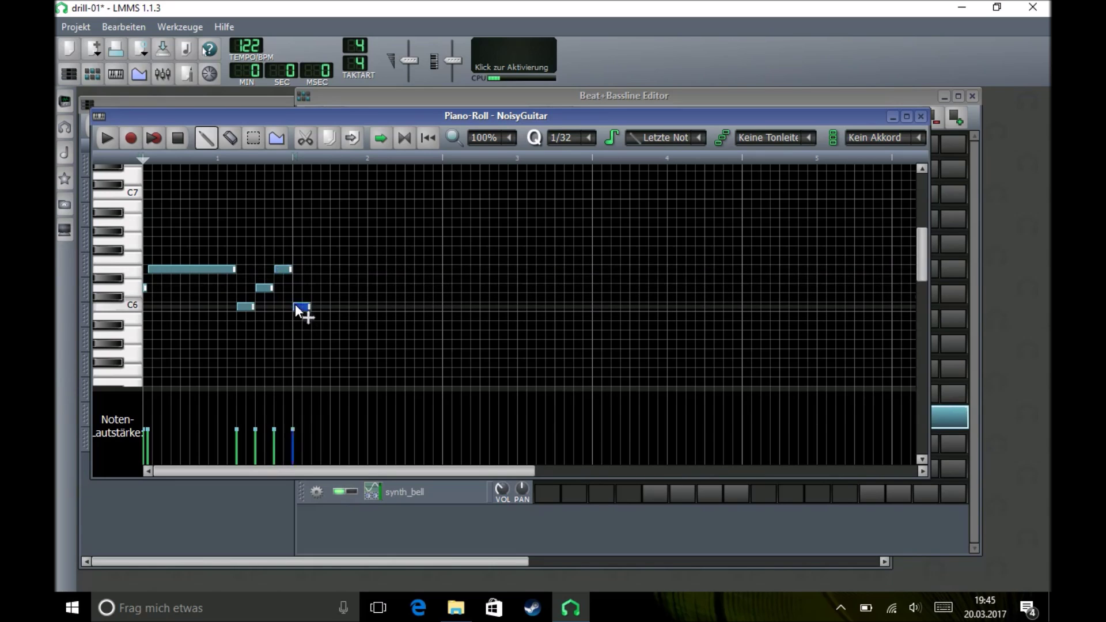
pyautogui.moveTo(311, 310); pyautogui.dragTo(349, 312)
pyautogui.click(353, 248)
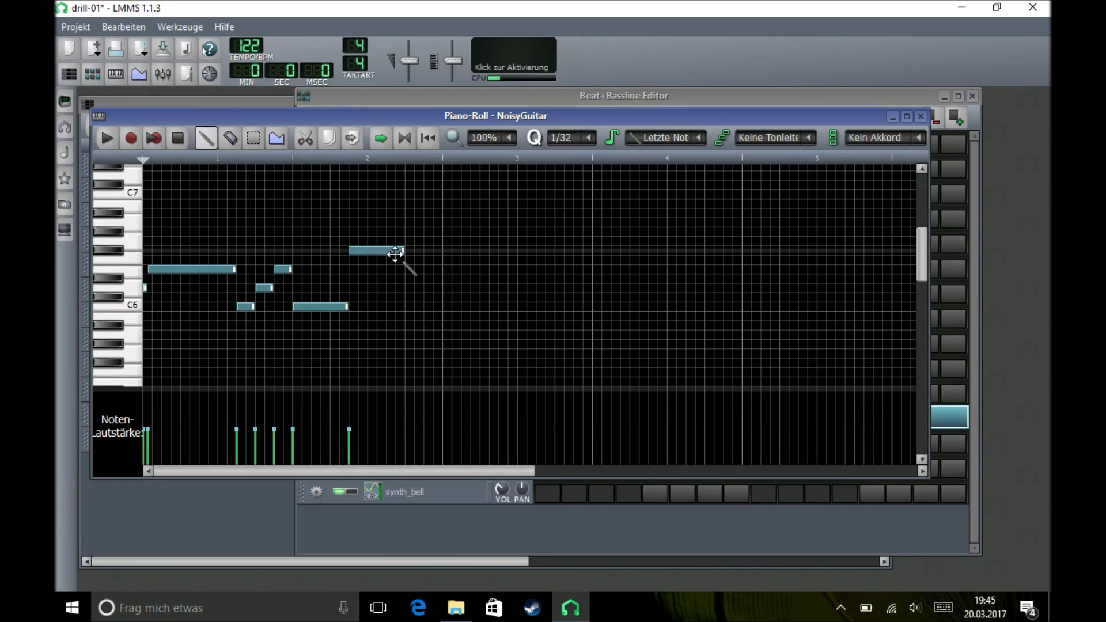
pyautogui.moveTo(403, 251); pyautogui.dragTo(384, 250)
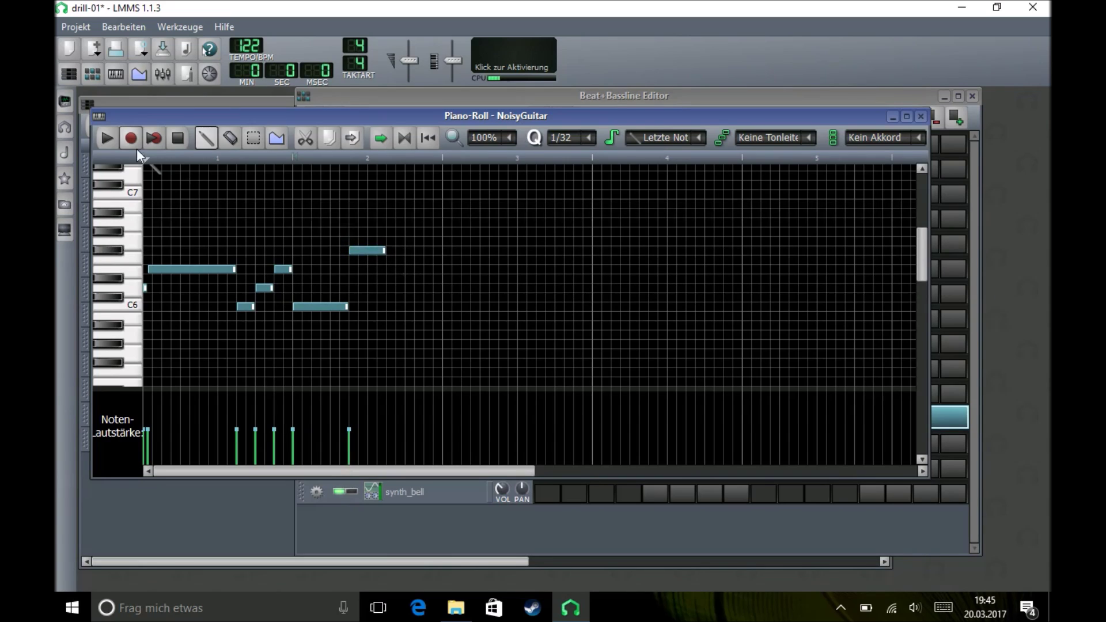
pyautogui.click(181, 137)
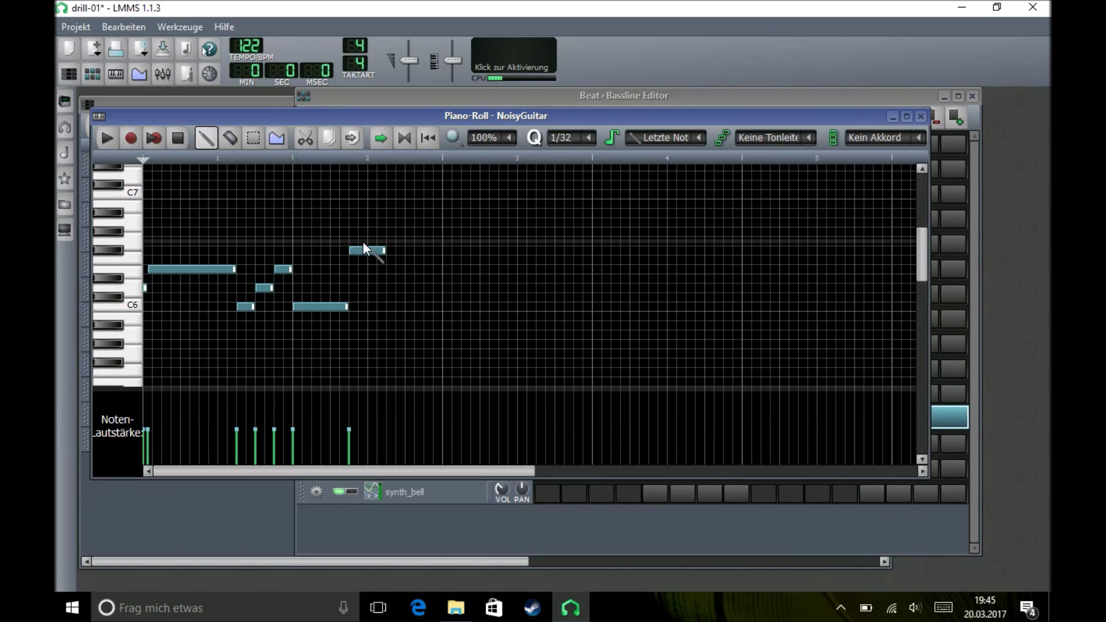
pyautogui.moveTo(363, 249); pyautogui.dragTo(364, 246)
# Fill the rest of bar 2 with descending 1/8 notes on F6, D6 and C6
pyautogui.click(390, 260)
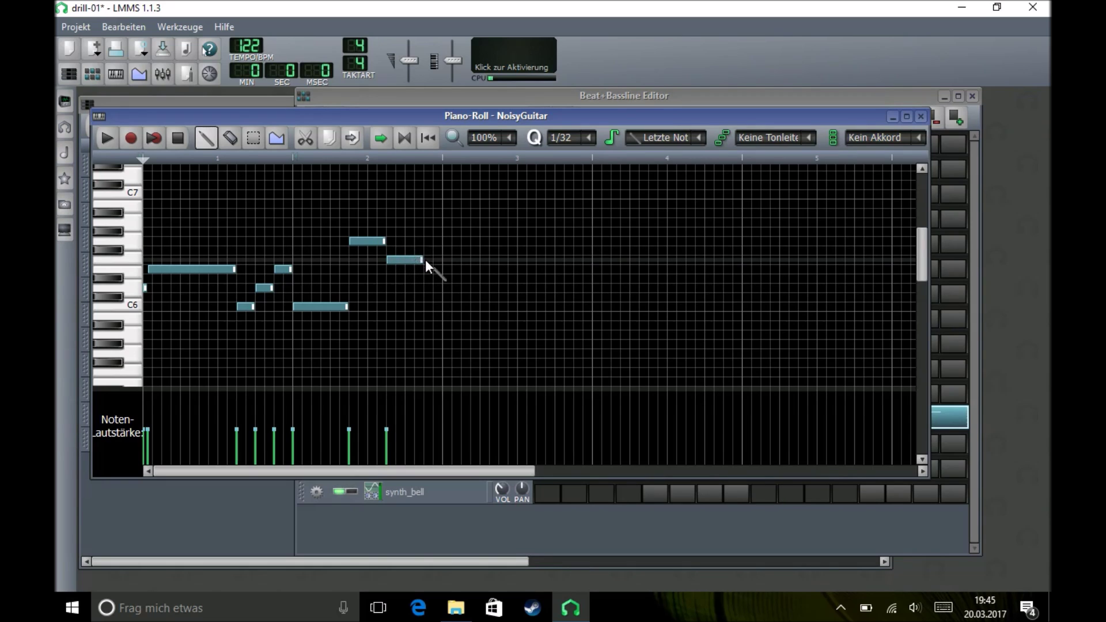
pyautogui.moveTo(422, 260); pyautogui.dragTo(403, 262)
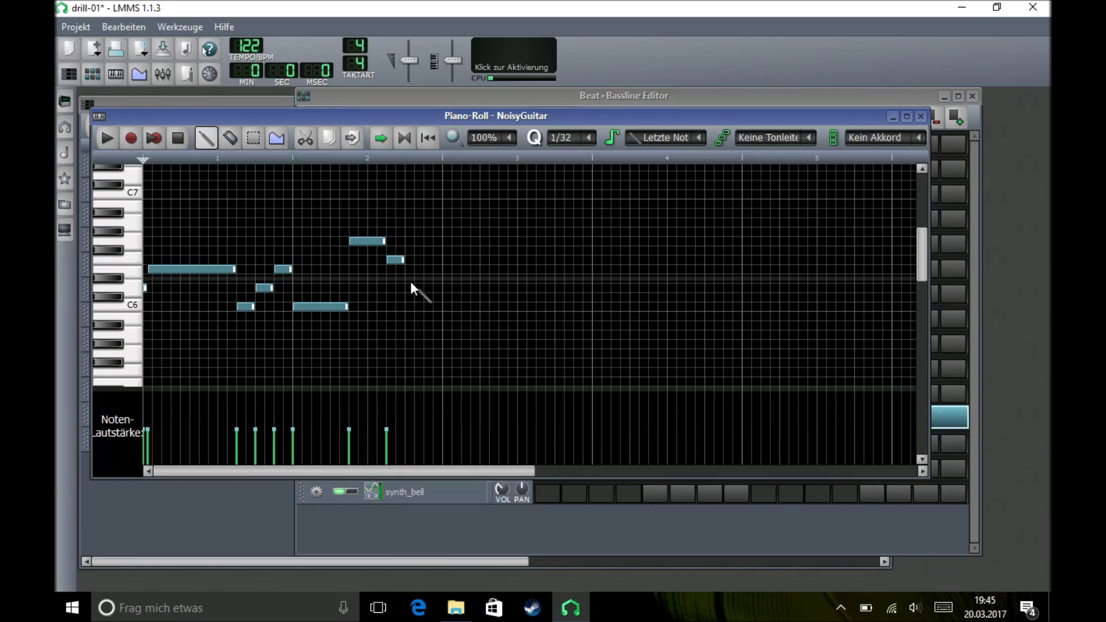
pyautogui.click(410, 288)
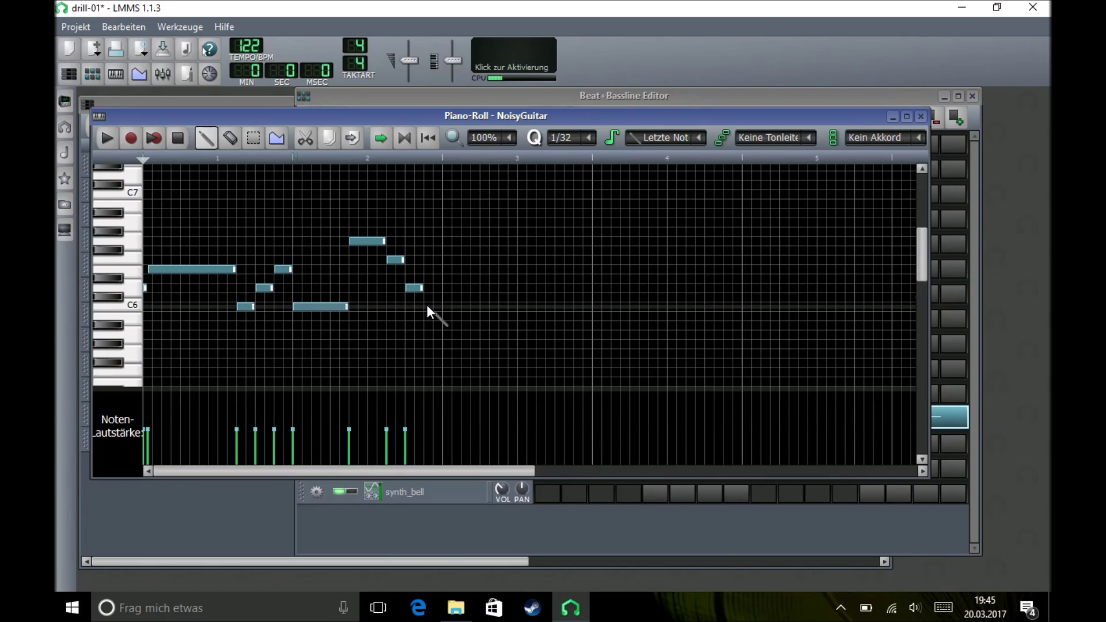
pyautogui.click(425, 308)
# Start bar 3 with a 1/32 D6 note followed directly by a 19/32 E6 note
pyautogui.click(445, 287)
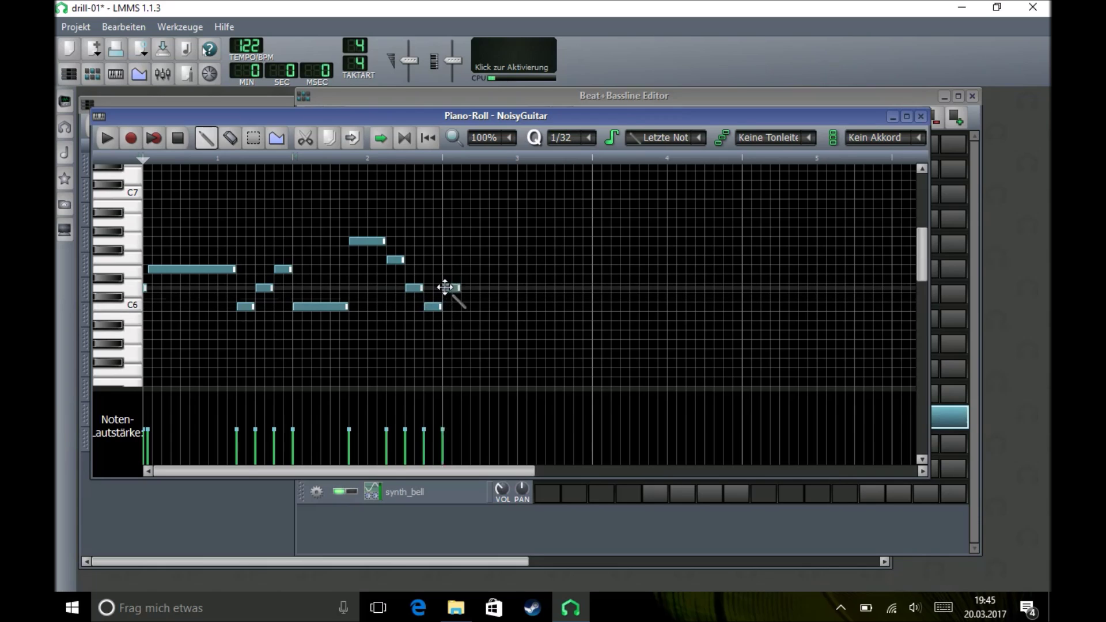
pyautogui.moveTo(459, 290); pyautogui.dragTo(445, 288)
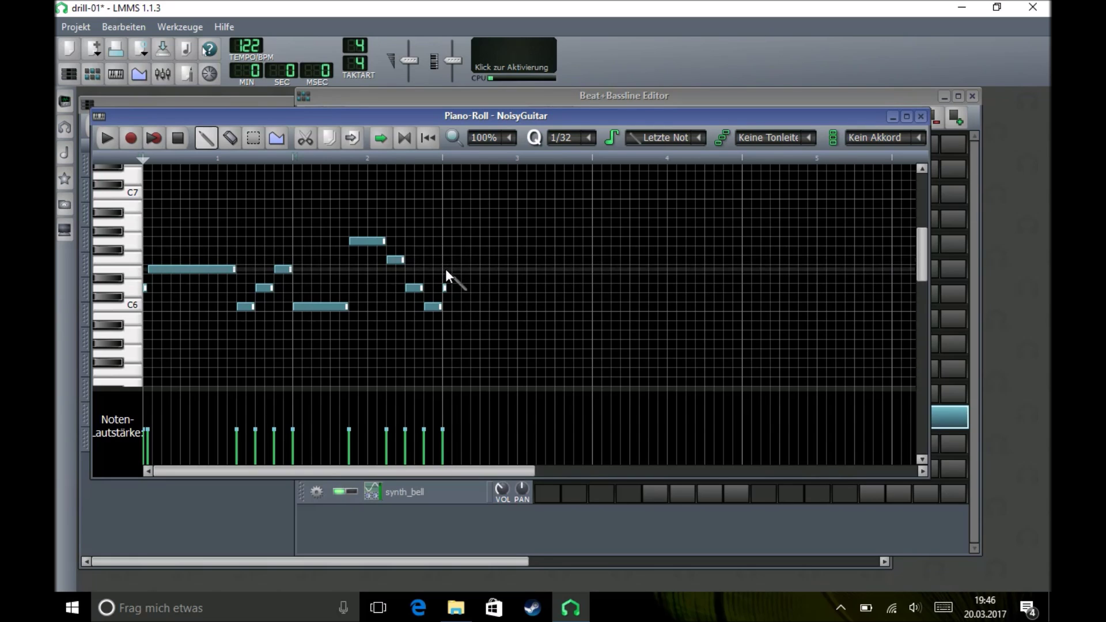
pyautogui.click(450, 268)
pyautogui.moveTo(450, 268)
pyautogui.mouseDown()
pyautogui.moveTo(486, 282)
pyautogui.moveTo(451, 269)
pyautogui.mouseUp()
pyautogui.rightClick(452, 270)
pyautogui.click(449, 269)
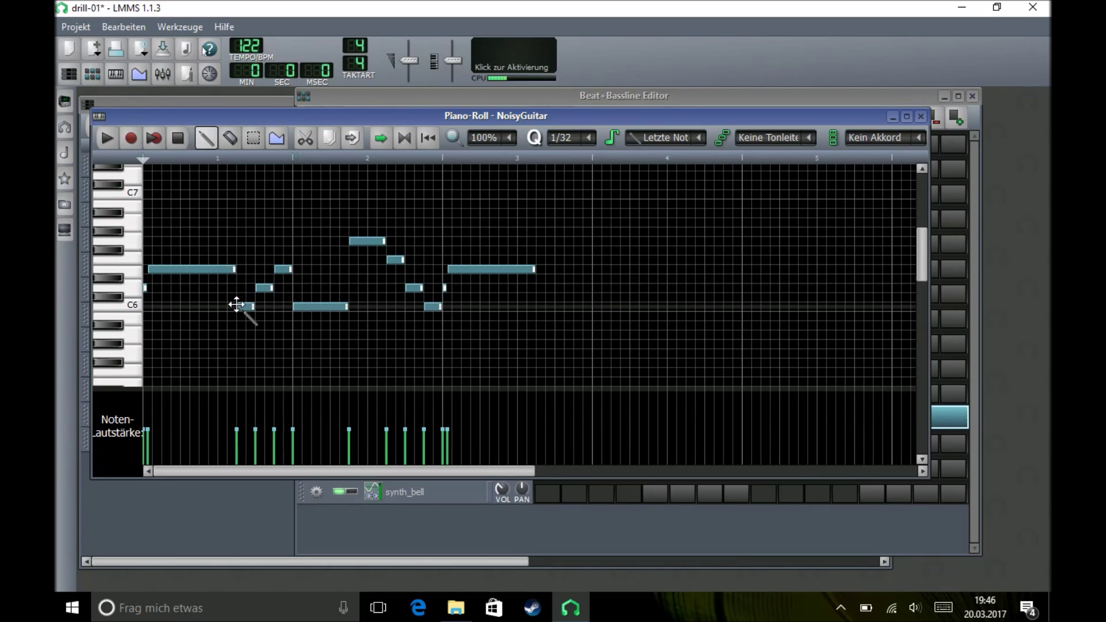
# Add ascending 1/8 notes on C6, D6 and E6 in the last part of bar 3
pyautogui.click(539, 306)
pyautogui.click(558, 285)
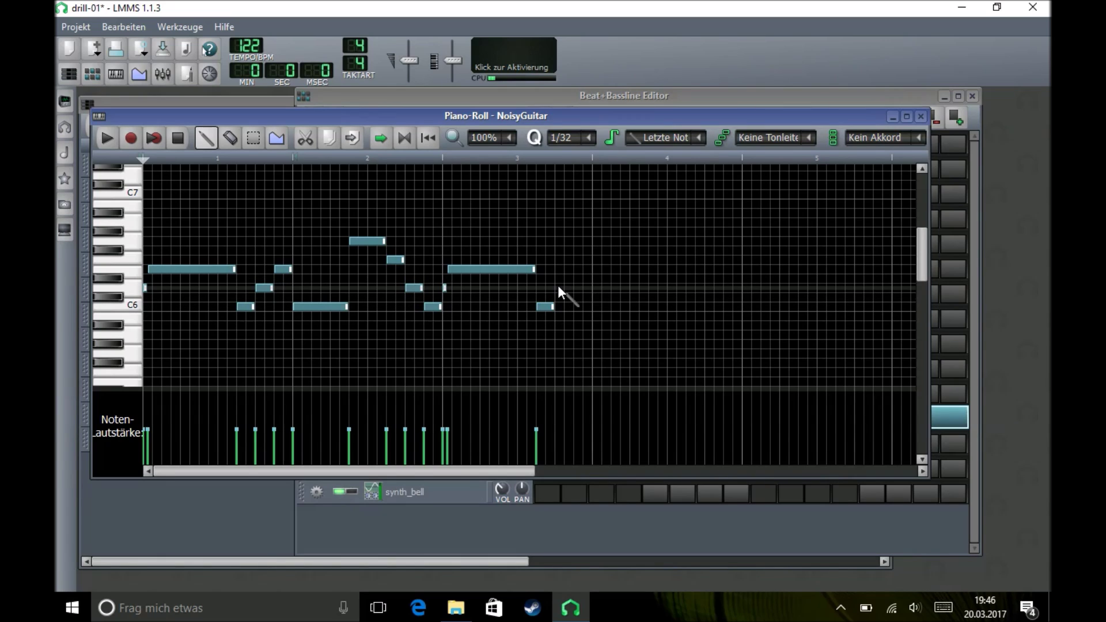
pyautogui.click(577, 269)
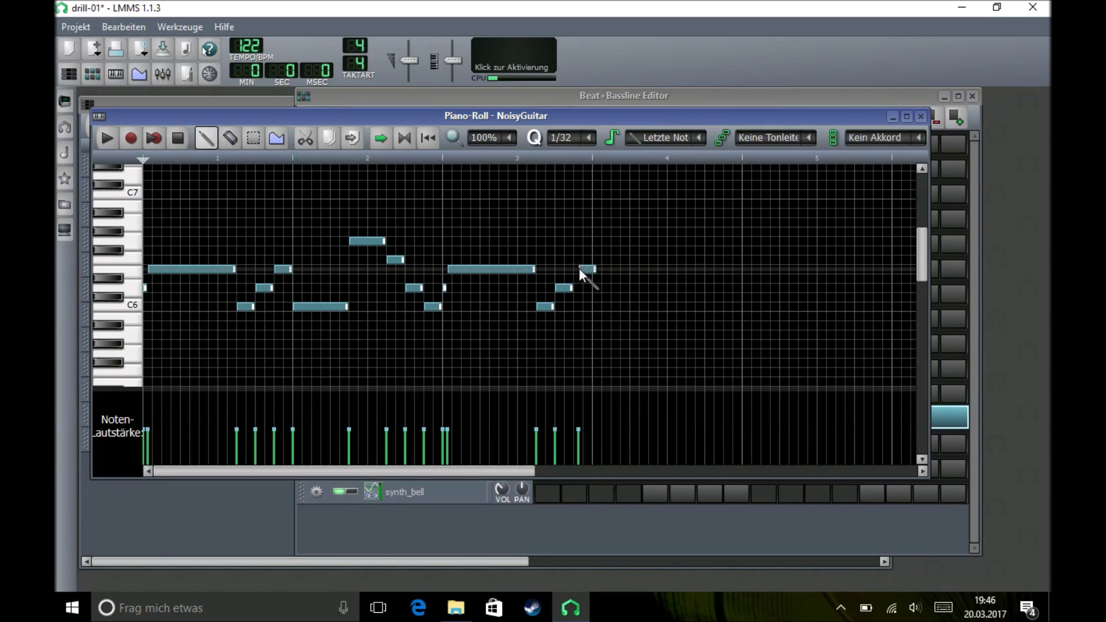
# Align the last E6 note to end bar 3, and open bar 4 with 1/4 G6, 1/4 F6 and 1/8 E6 notes
pyautogui.click(598, 242)
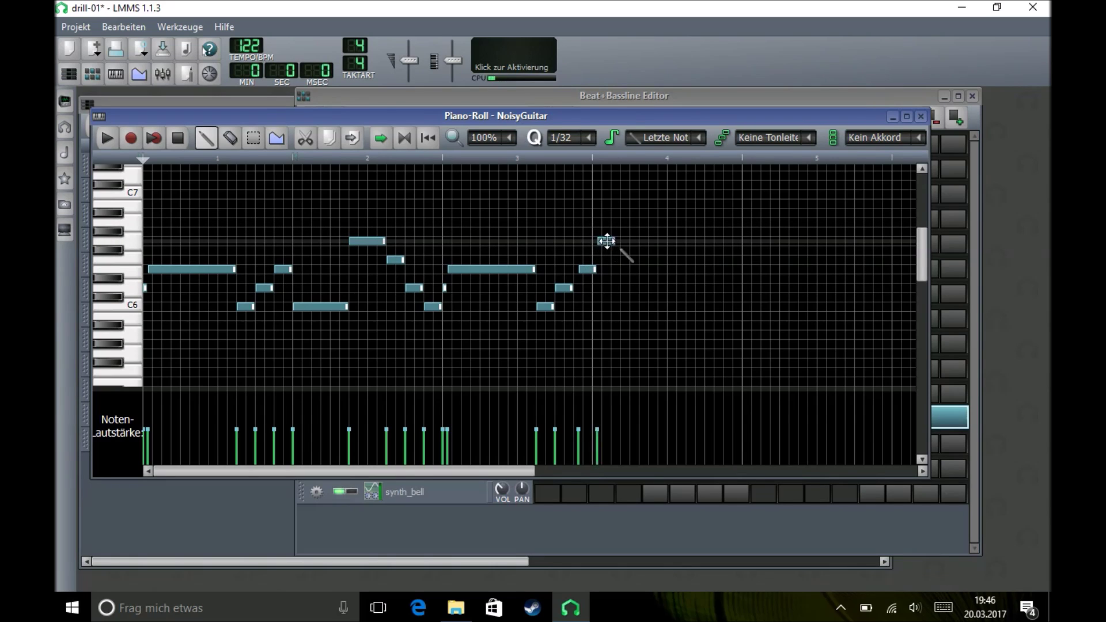
pyautogui.moveTo(592, 269); pyautogui.dragTo(631, 240)
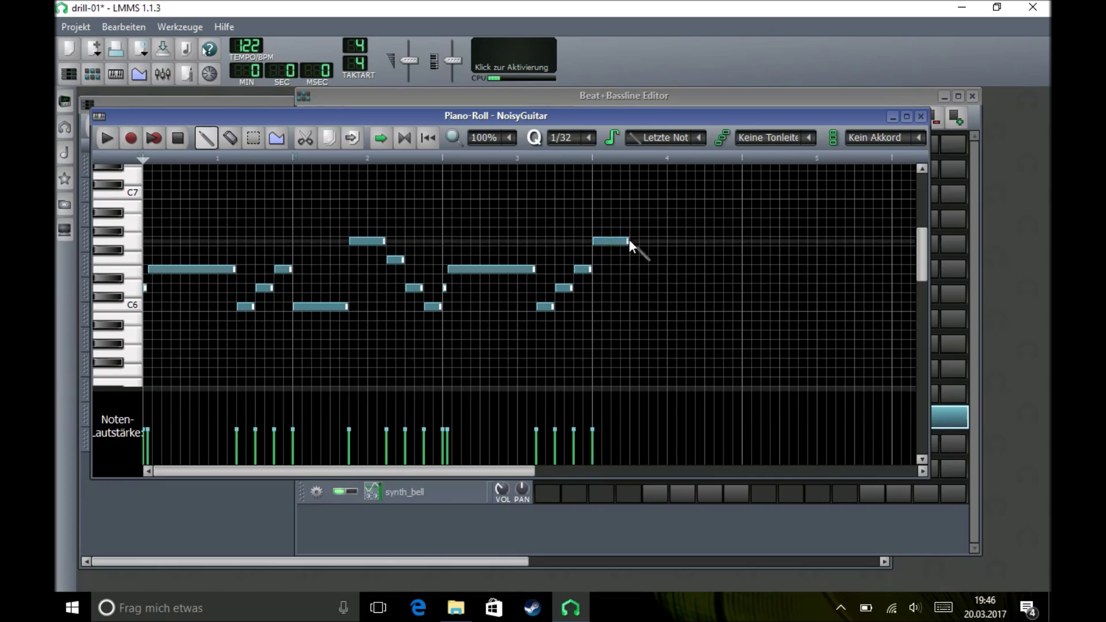
pyautogui.click(633, 269)
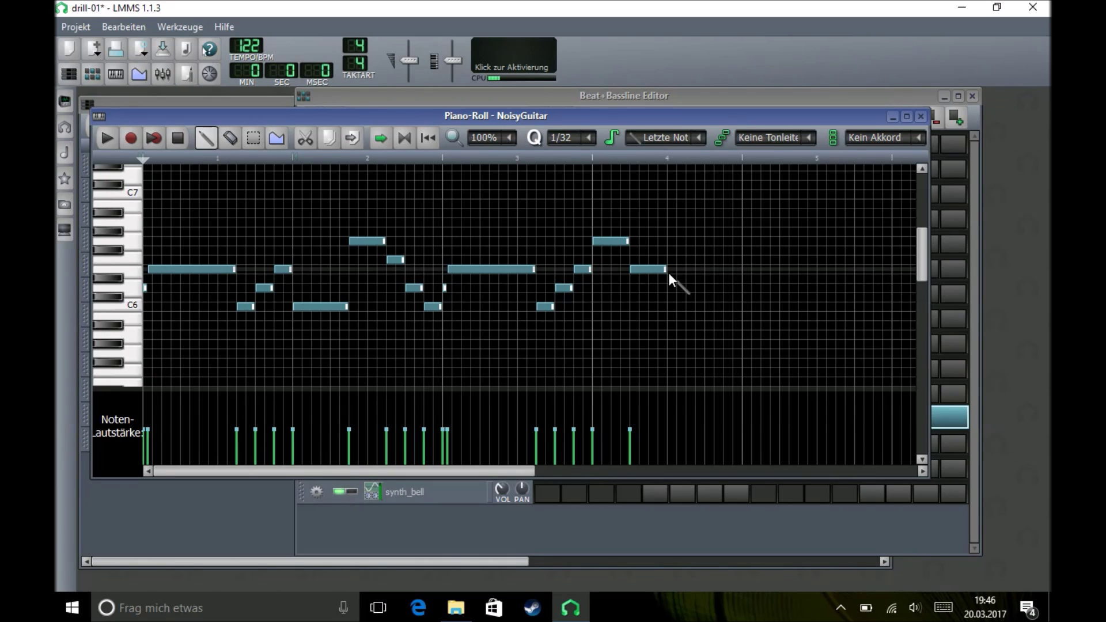
pyautogui.moveTo(659, 271); pyautogui.dragTo(685, 270)
pyautogui.click(675, 270)
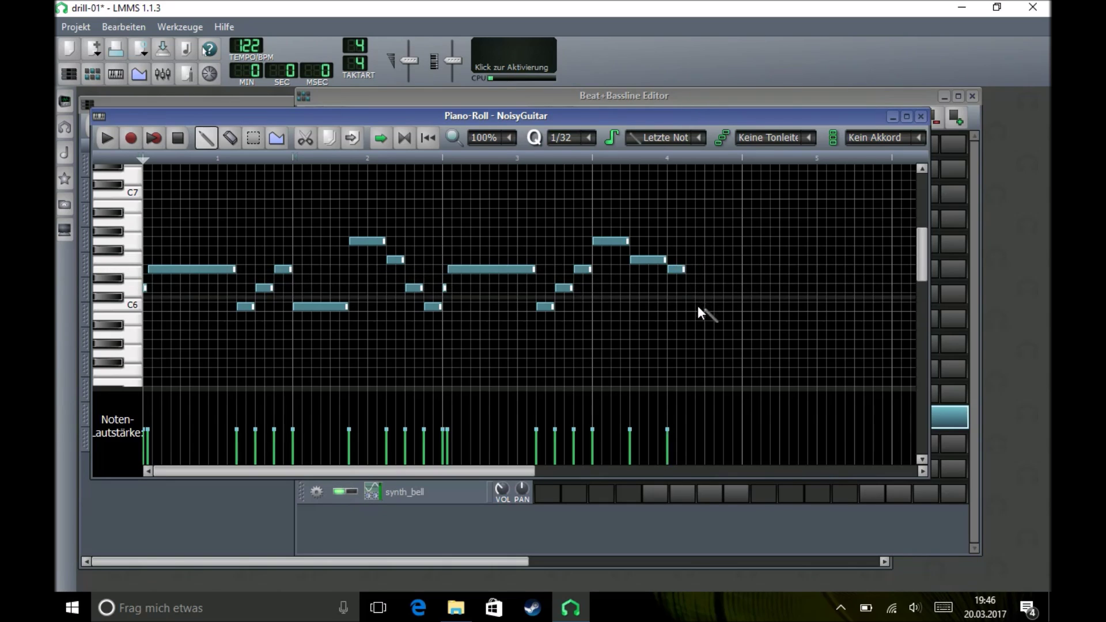
# Finish bar 4 with a 1/4 D6 note and a 1/8 C6 note, and play back the pattern
pyautogui.click(694, 288)
pyautogui.moveTo(701, 288); pyautogui.dragTo(725, 288)
pyautogui.click(720, 288)
pyautogui.rightClick(720, 289)
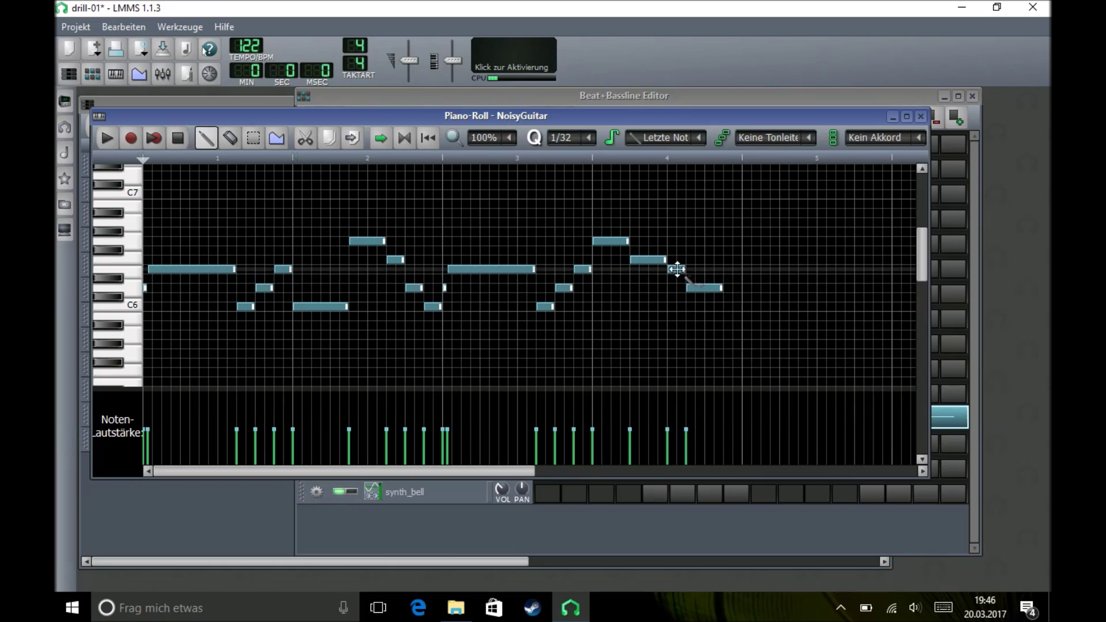
pyautogui.click(729, 306)
pyautogui.click(108, 139)
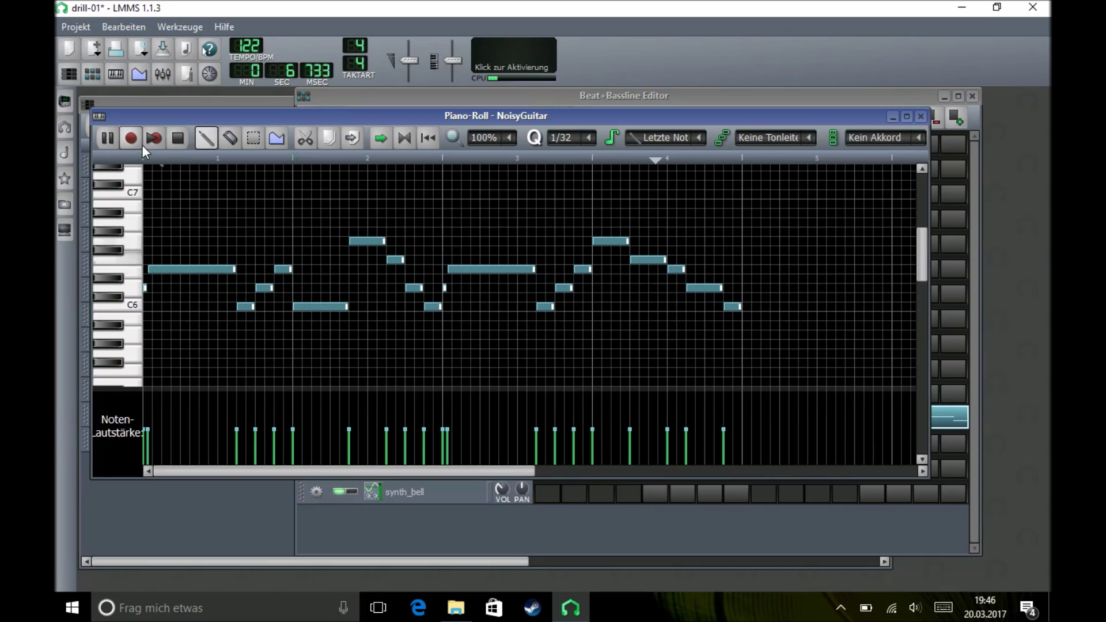
pyautogui.click(176, 137)
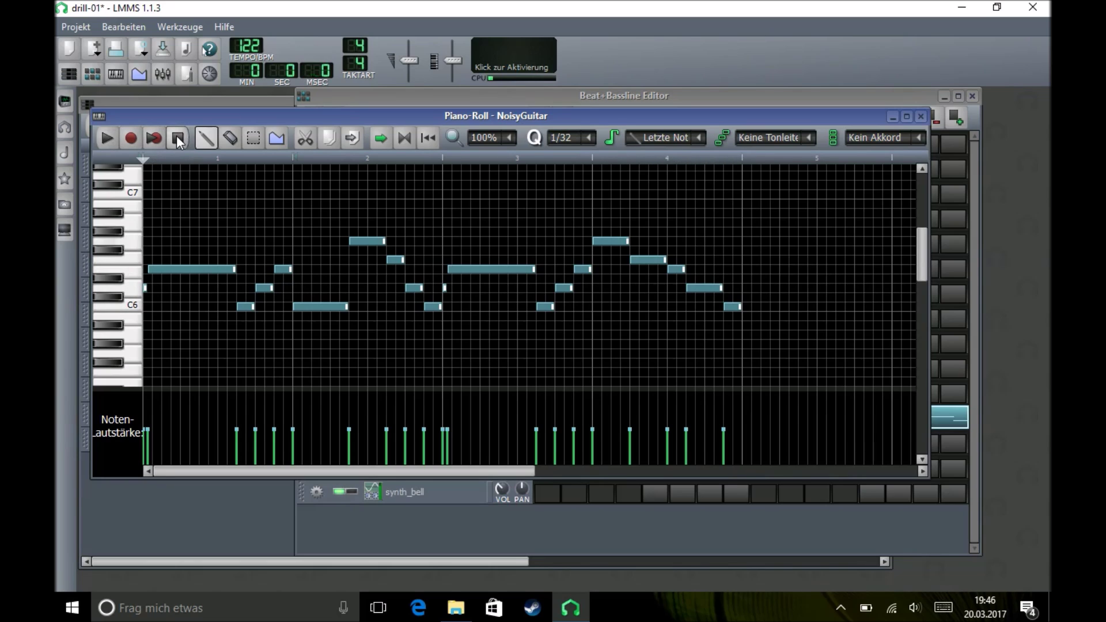
# Select all notes of the four-bar melody and paste a copy starting at bar 5
pyautogui.click(251, 138)
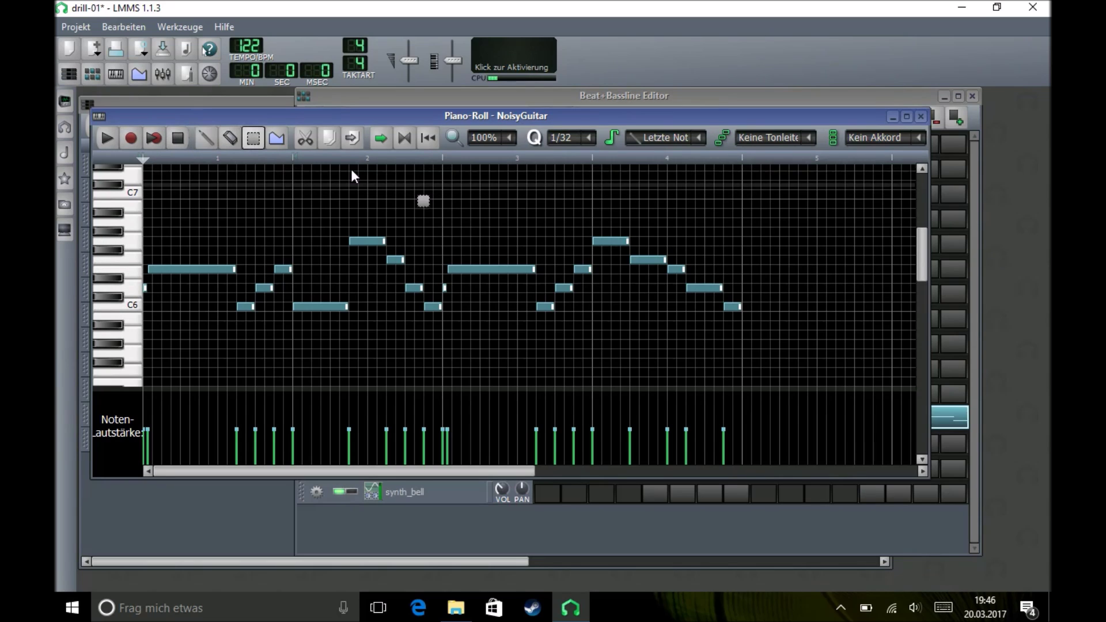
pyautogui.moveTo(833, 208); pyautogui.dragTo(118, 383)
pyautogui.hotkey('ctrl', 'c')
pyautogui.hotkey('ctrl', 'v')
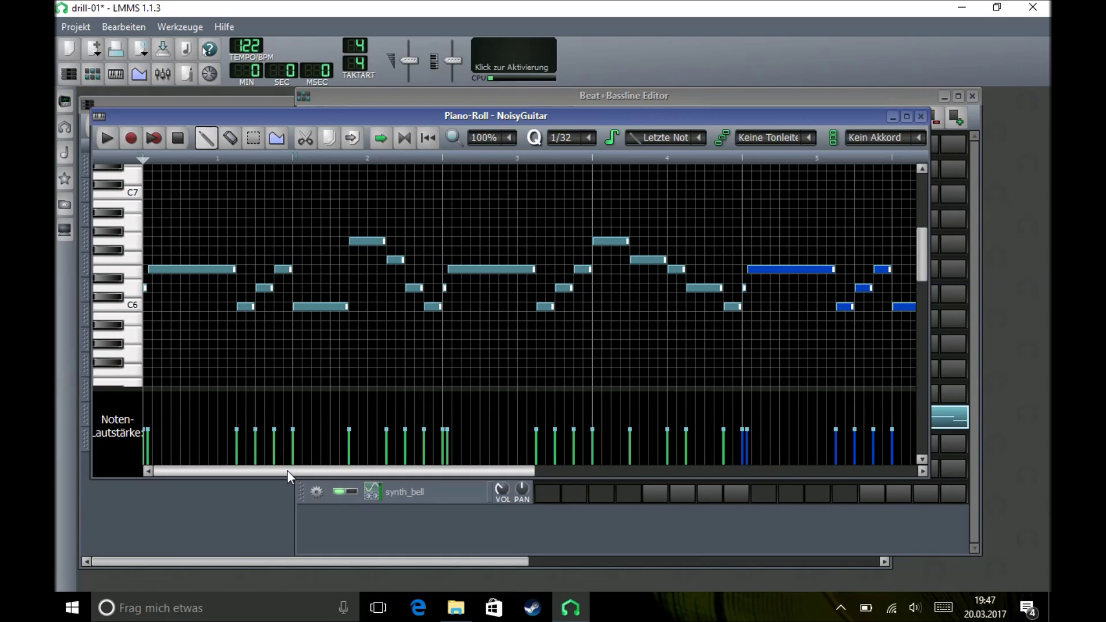
# Raise the last note of bar 8 in the pasted melody to G6
pyautogui.moveTo(287, 470); pyautogui.dragTo(494, 473)
pyautogui.click(600, 370)
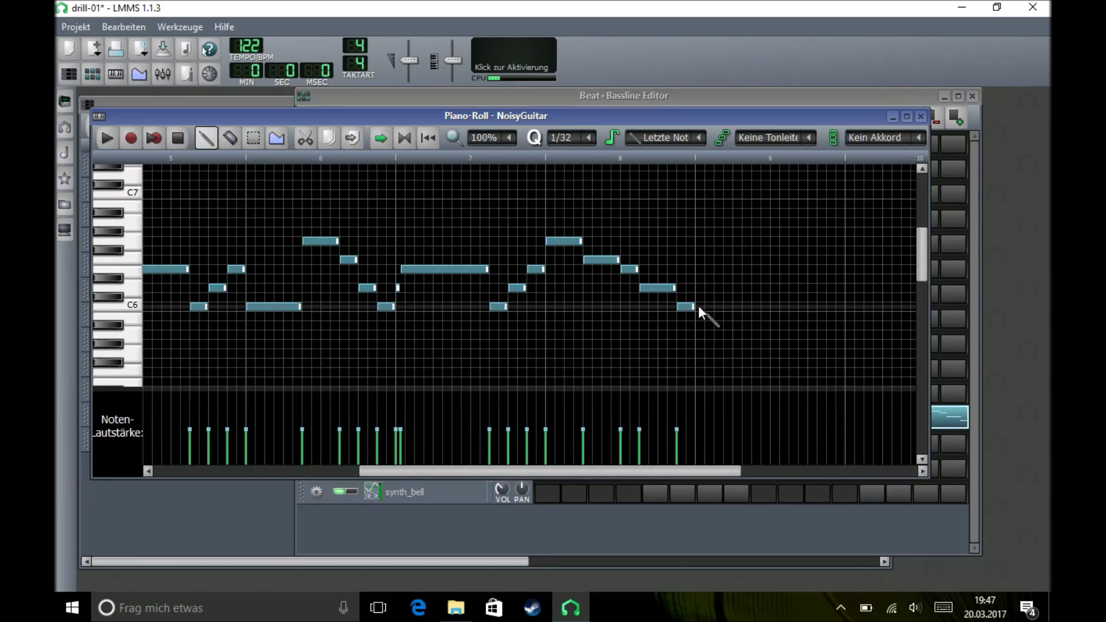
pyautogui.moveTo(685, 306); pyautogui.dragTo(685, 242)
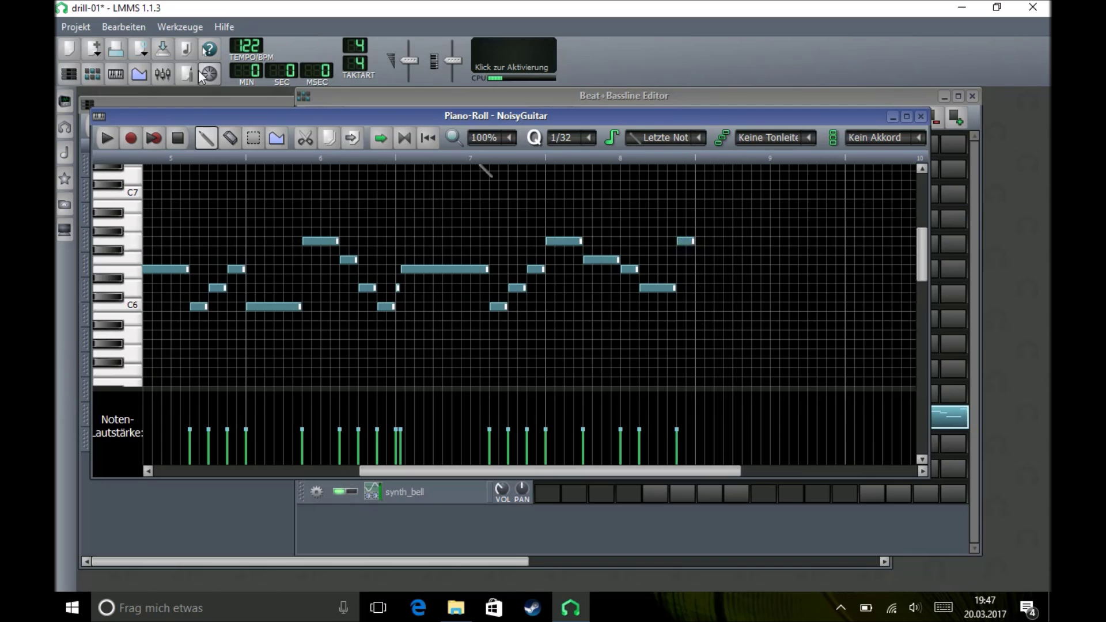
# Place Beat/Bassline 8 blocks at bars 1 and 9 of the song, and play the arrangement back with Beat/Bassline 0 unmuted
pyautogui.press('F5')
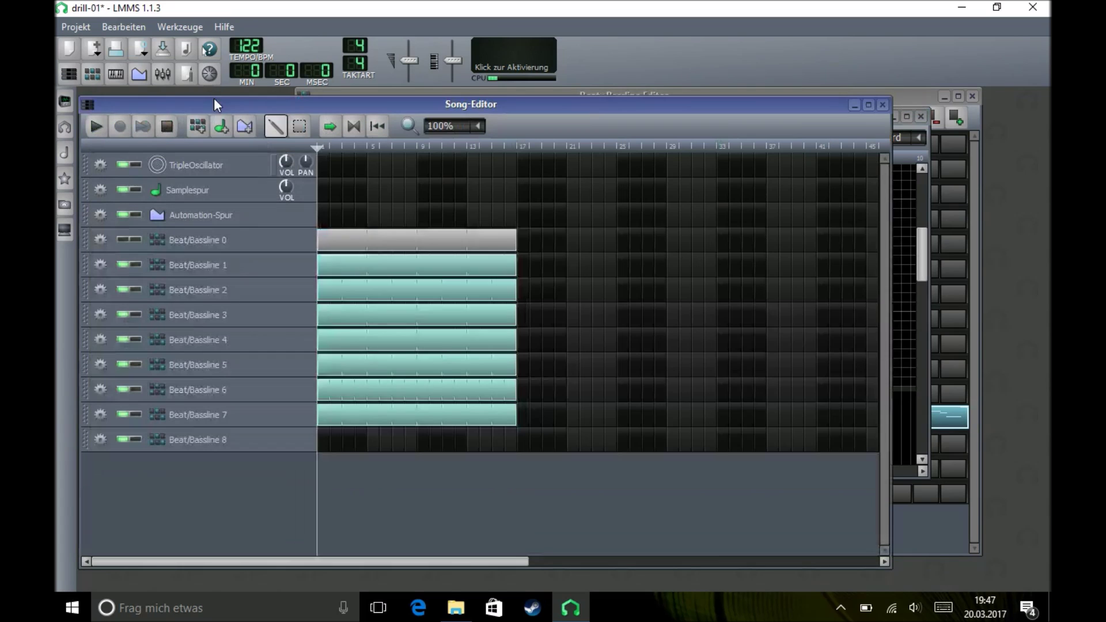
pyautogui.click(319, 440)
pyautogui.click(99, 133)
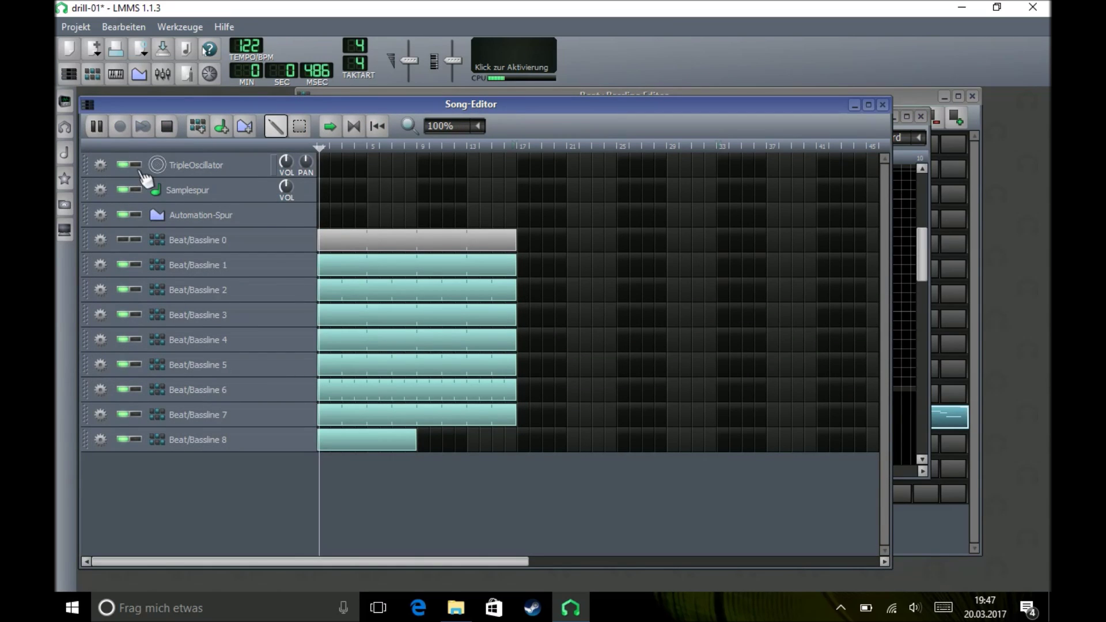
pyautogui.click(425, 439)
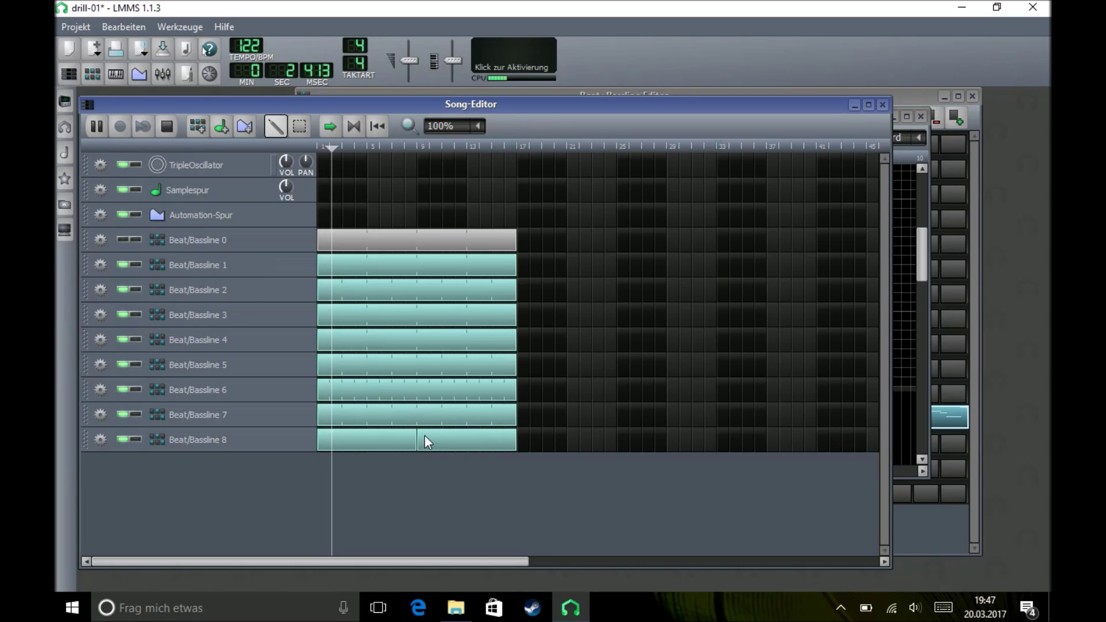
pyautogui.click(167, 130)
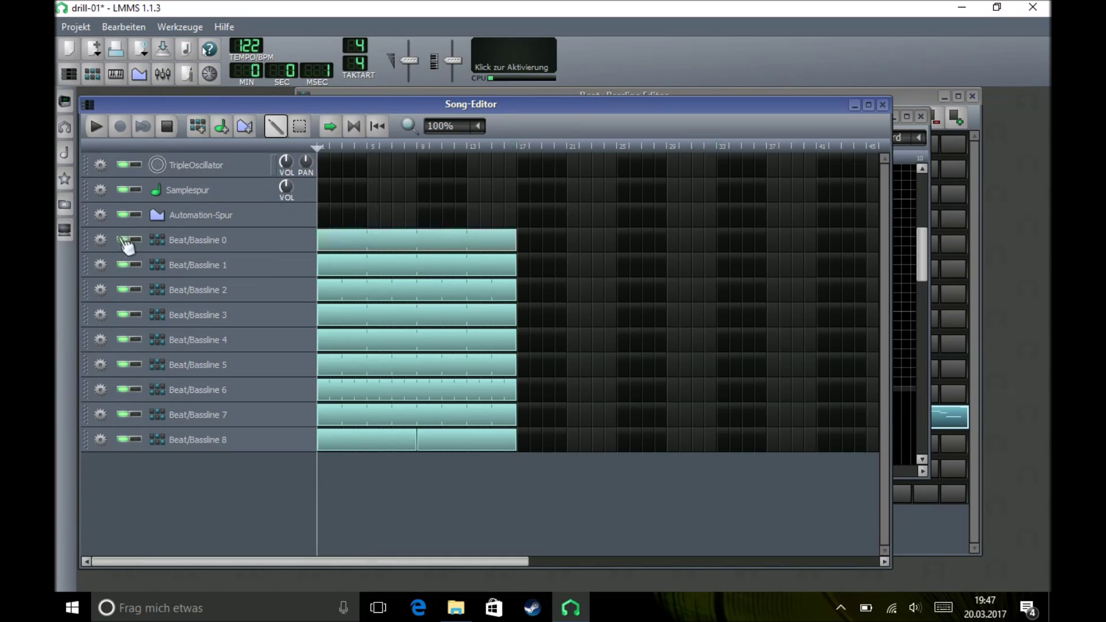
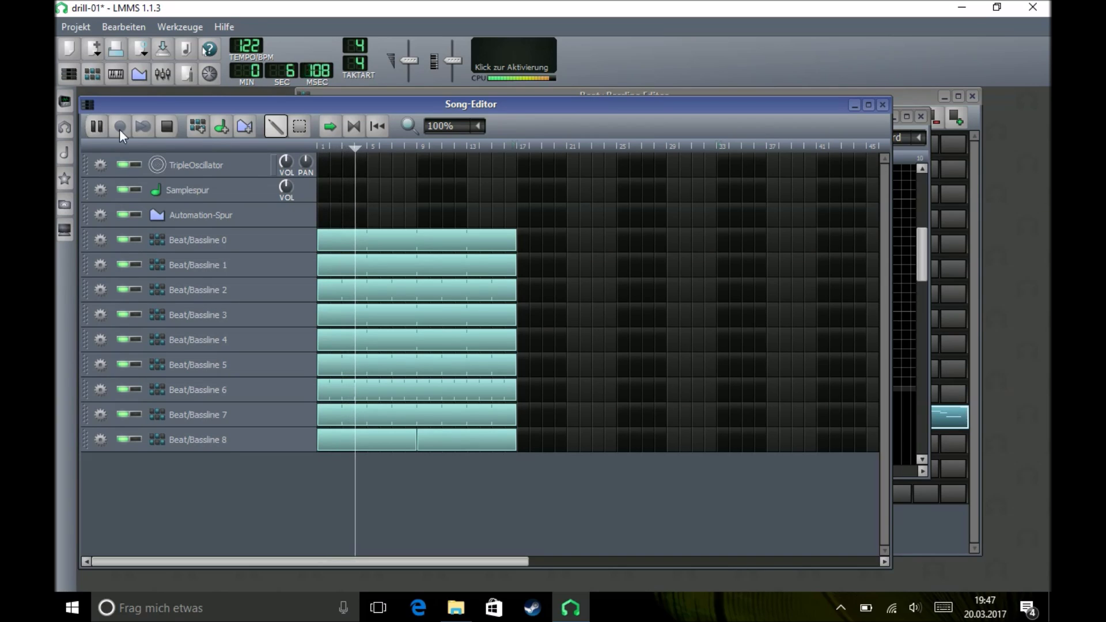
pyautogui.click(166, 127)
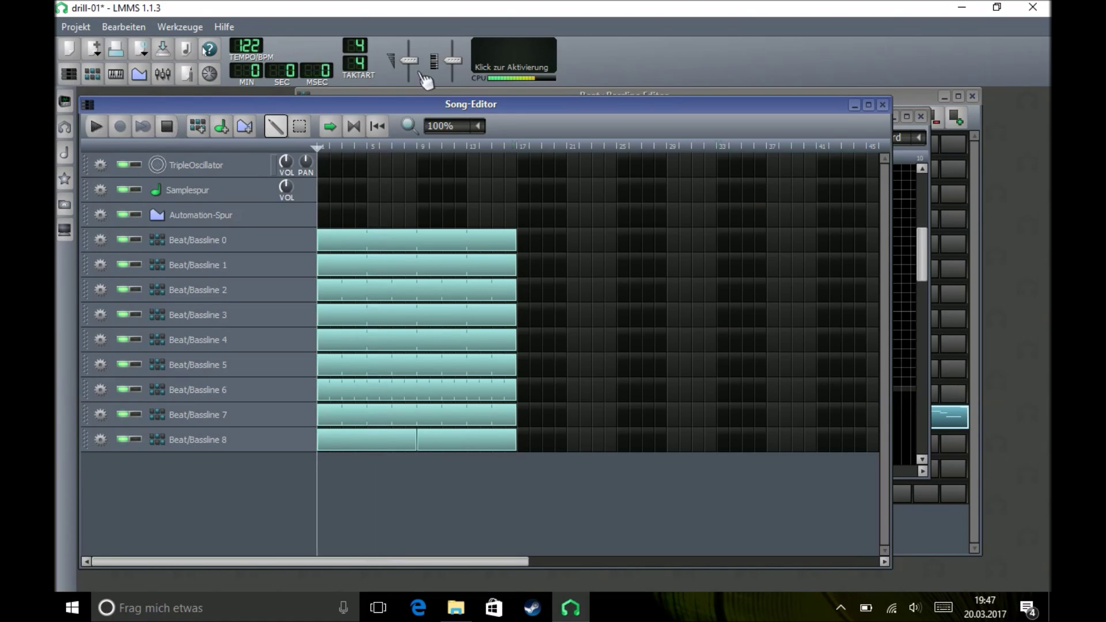
# Add a new beat/bassline and open its empty bell_pad pattern in the piano roll
pyautogui.click(403, 91)
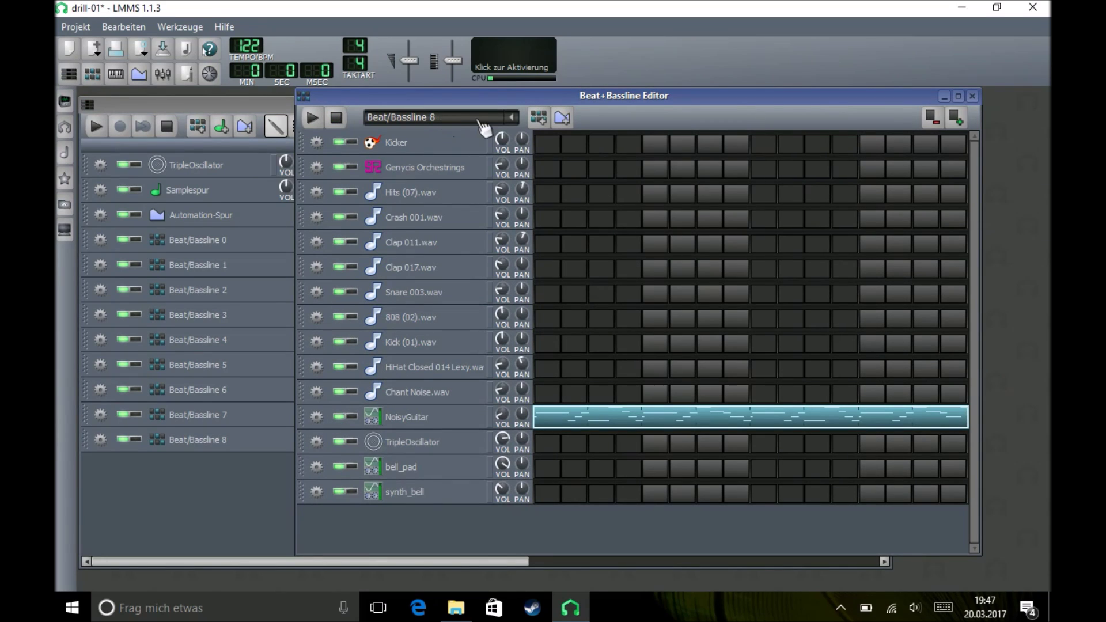
pyautogui.click(539, 118)
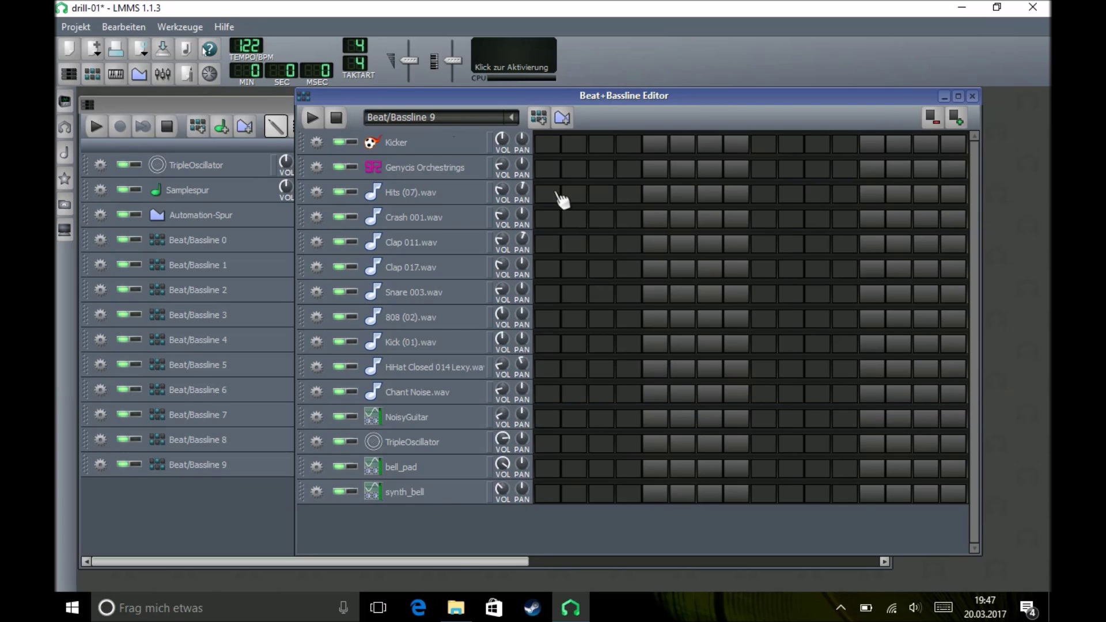
pyautogui.rightClick(544, 475)
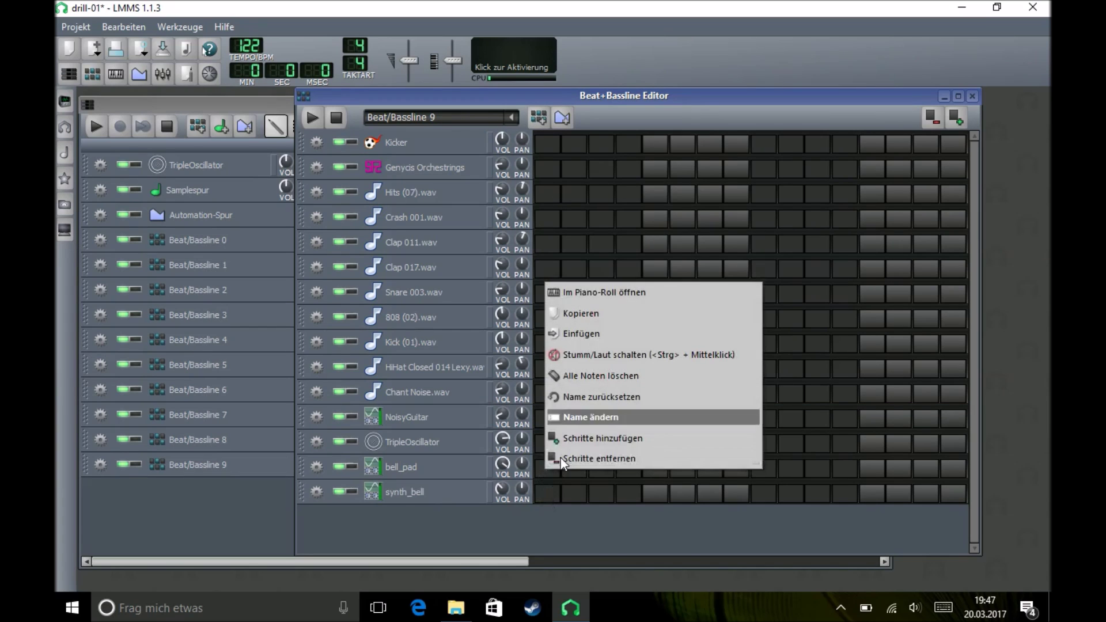
pyautogui.click(579, 291)
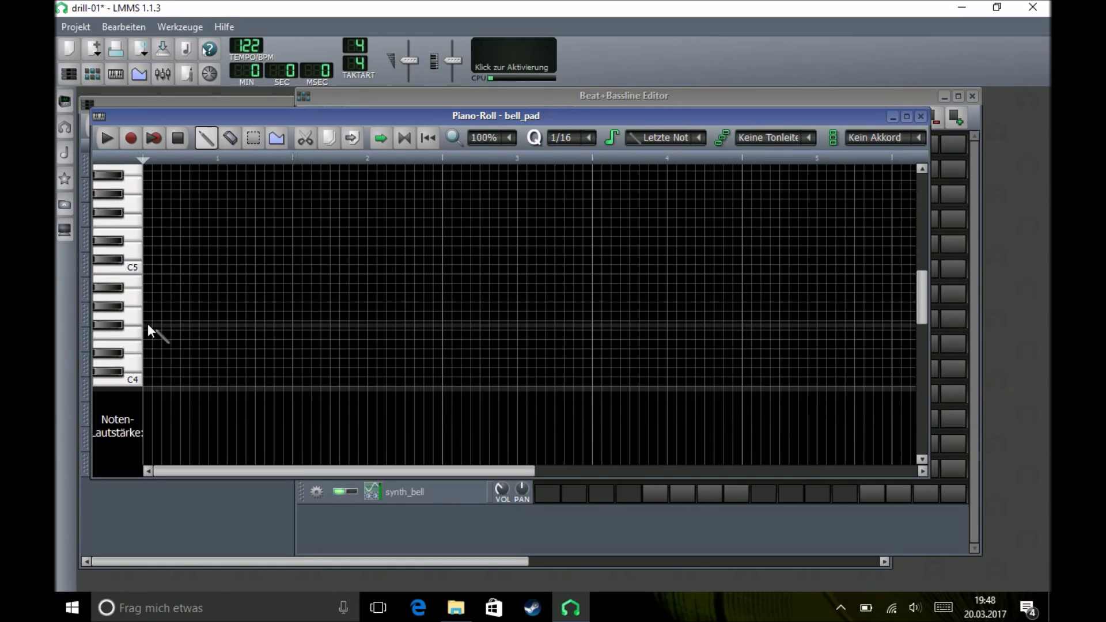
# Enter a rising arpeggio of 1/8 notes E6, A6, C7 and E7 from the start of bar 1, and play it back
pyautogui.scroll(3, 148, 320)
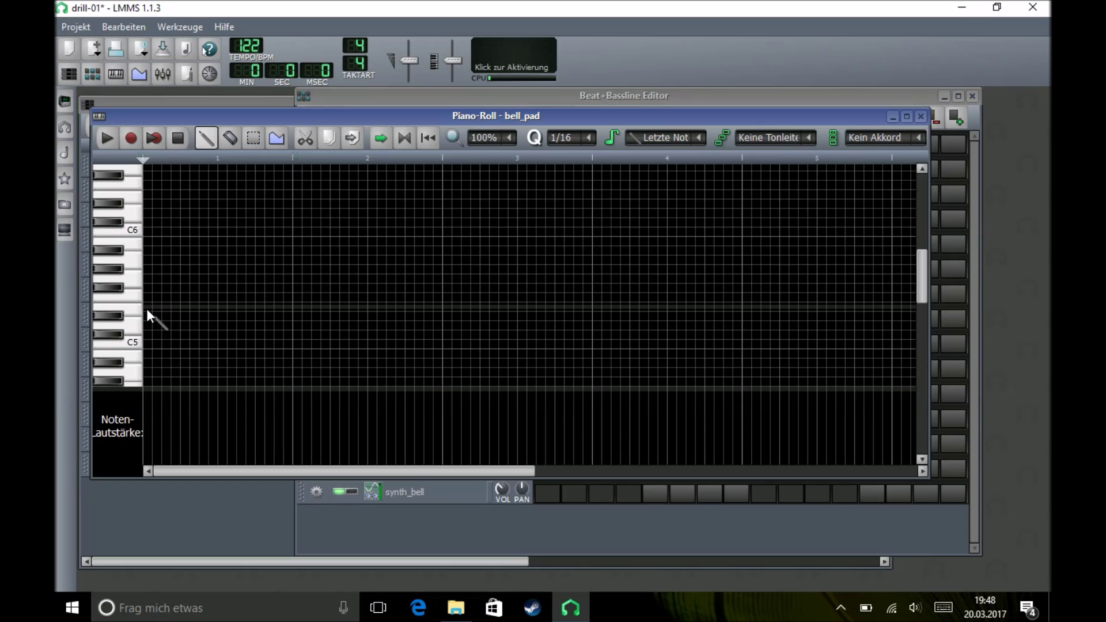
pyautogui.scroll(4, 146, 309)
pyautogui.scroll(-4, 154, 297)
pyautogui.click(151, 307)
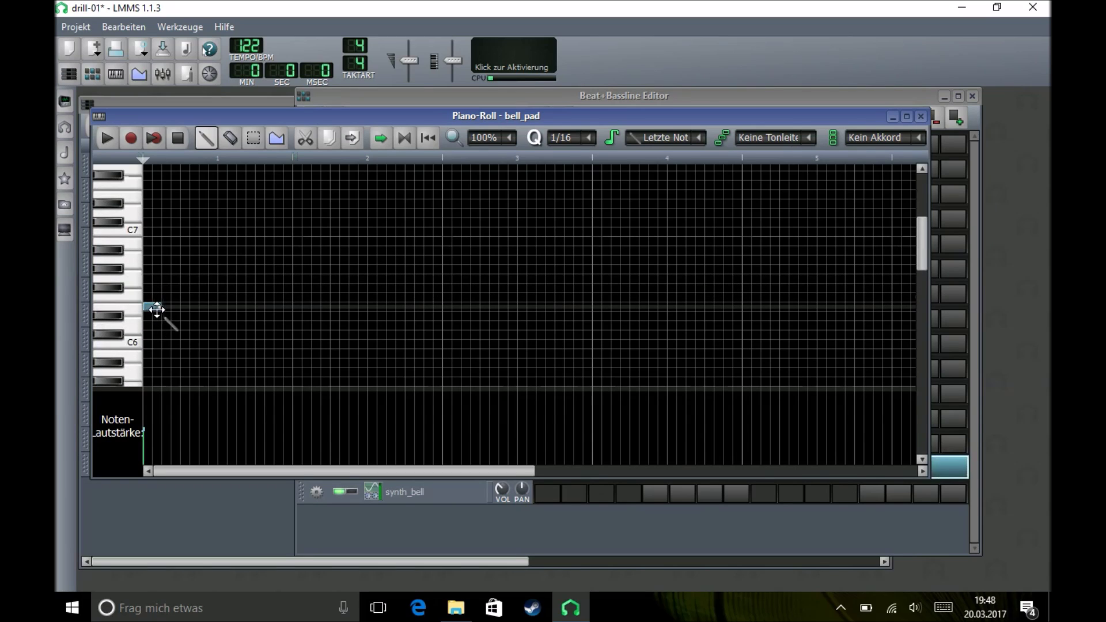
pyautogui.click(165, 259)
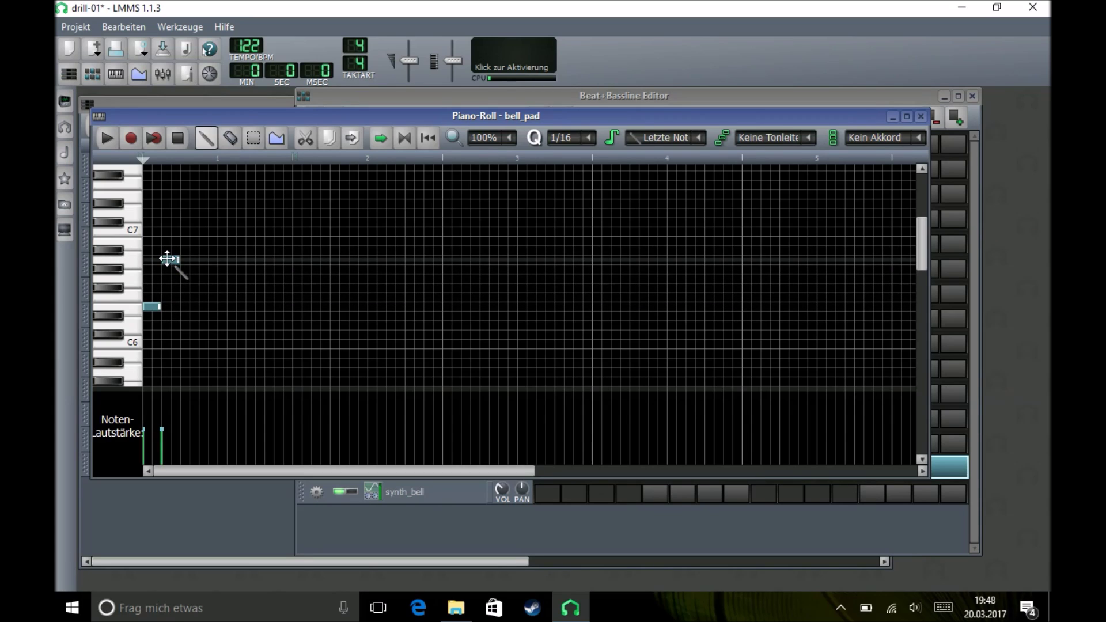
pyautogui.click(186, 231)
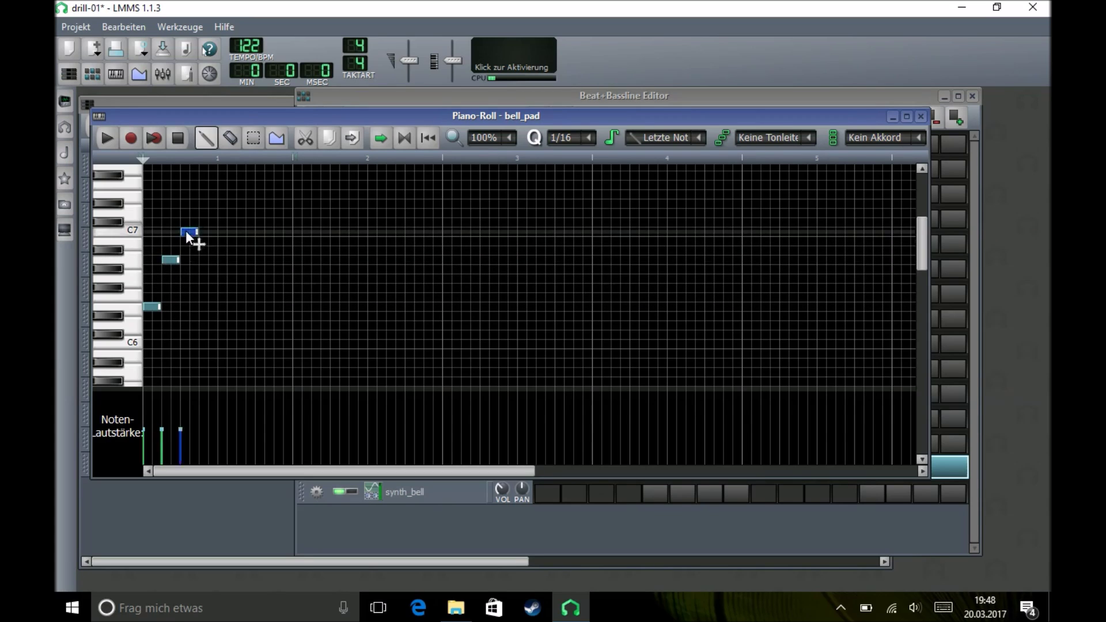
pyautogui.click(202, 195)
pyautogui.click(106, 139)
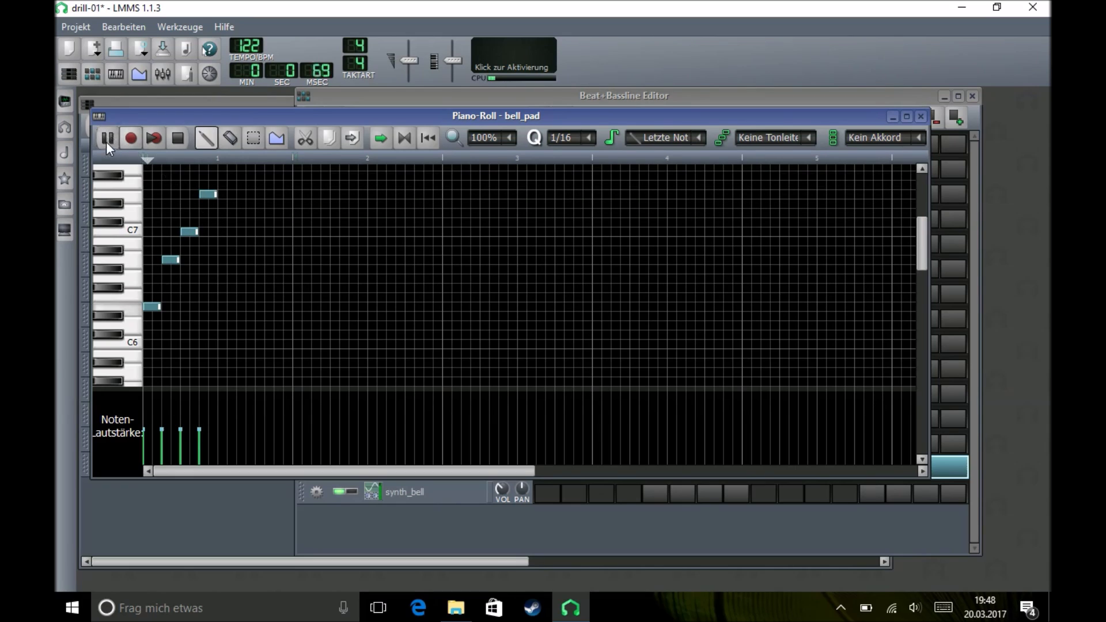
pyautogui.click(179, 138)
# Copy the four-note arpeggio and paste it twice, starting at the middle of bar 1 and at the start of bar 2
pyautogui.click(253, 138)
pyautogui.moveTo(251, 185); pyautogui.dragTo(145, 327)
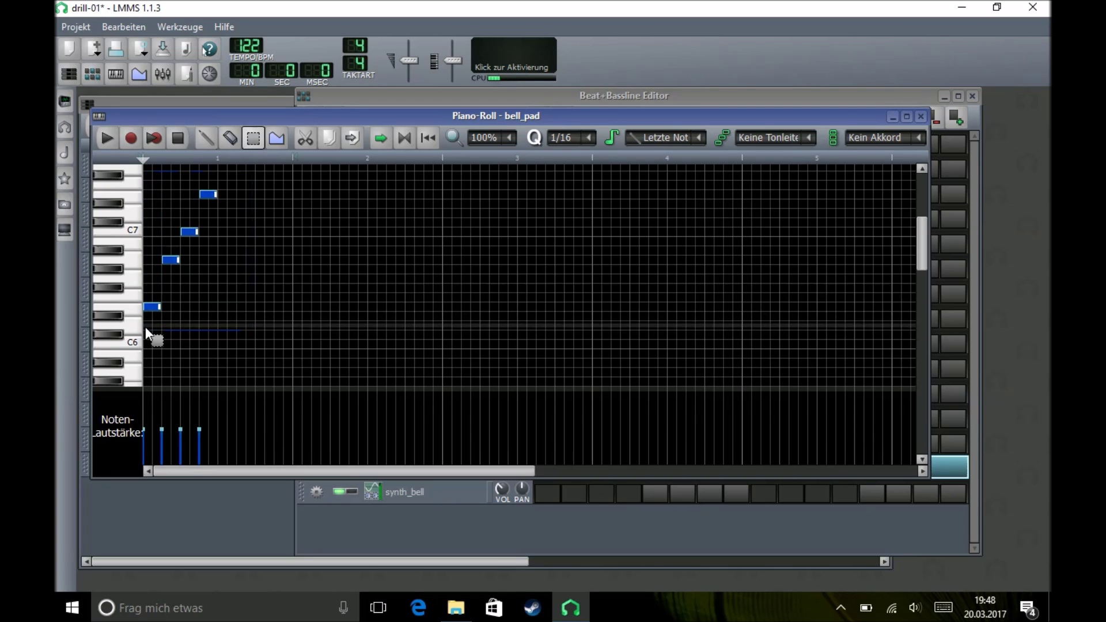
pyautogui.hotkey('shift', 'd')
pyautogui.hotkey('ctrl', 'v')
pyautogui.hotkey('shift', 'Right')
pyautogui.hotkey('shift', 'Right')
pyautogui.hotkey('shift', 'Right')
pyautogui.hotkey('shift', 'Right')
pyautogui.hotkey('shift', 'Right')
pyautogui.hotkey('shift', 'Right')
pyautogui.hotkey('shift', 'Right')
pyautogui.hotkey('shift', 'Right')
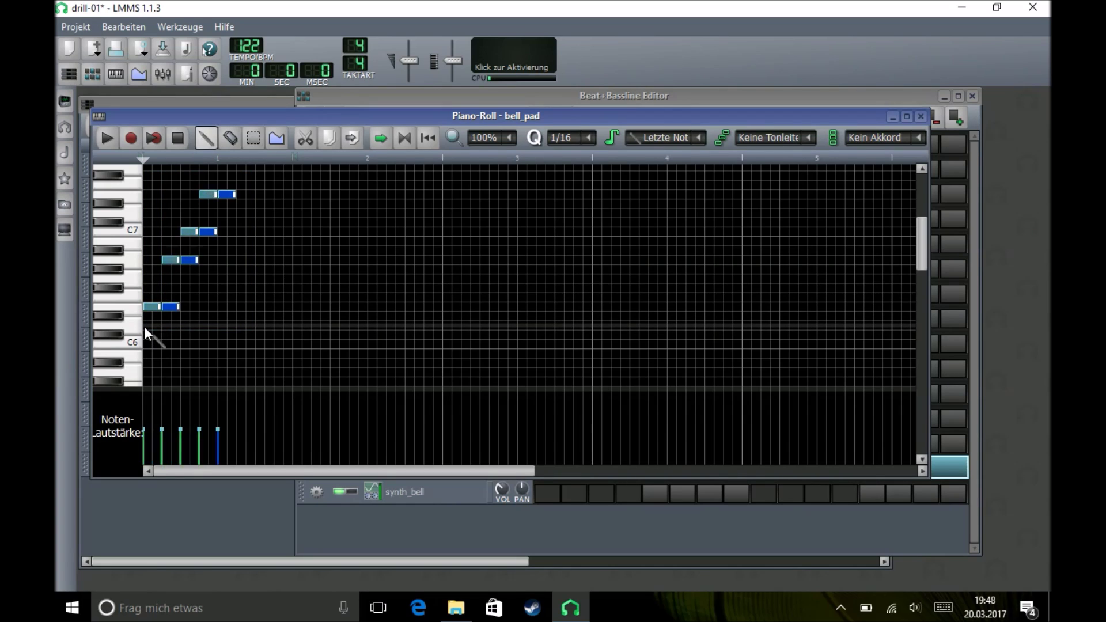
pyautogui.hotkey('shift', 'Right')
pyautogui.hotkey('shift', 'Right')
pyautogui.hotkey('shift', 'Right')
pyautogui.hotkey('shift', 'Right')
pyautogui.hotkey('shift', 'Right')
pyautogui.hotkey('shift', 'Right')
pyautogui.hotkey('shift', 'Right')
pyautogui.hotkey('shift', 'Right')
pyautogui.hotkey('shift', 'Right')
pyautogui.hotkey('shift', 'Right')
pyautogui.hotkey('shift', 'Right')
pyautogui.hotkey('shift', 'Right')
pyautogui.hotkey('shift', 'Right')
pyautogui.hotkey('shift', 'Right')
pyautogui.hotkey('shift', 'Right')
pyautogui.hotkey('shift', 'Right')
pyautogui.hotkey('shift', 'Right')
pyautogui.hotkey('shift', 'Right')
pyautogui.hotkey('shift', 'Right')
pyautogui.hotkey('shift', 'Right')
pyautogui.hotkey('shift', 'Left')
pyautogui.hotkey('shift', 'Left')
pyautogui.hotkey('shift', 'Left')
pyautogui.hotkey('shift', 'Left')
pyautogui.hotkey('shift', 'Left')
pyautogui.hotkey('shift', 'Left')
pyautogui.hotkey('shift', 'Left')
pyautogui.hotkey('shift', 'Left')
pyautogui.hotkey('shift', 'Left')
pyautogui.hotkey('shift', 'Left')
pyautogui.hotkey('shift', 'Left')
pyautogui.hotkey('shift', 'Left')
pyautogui.hotkey('shift', 'Left')
pyautogui.hotkey('shift', 'Left')
pyautogui.hotkey('shift', 'Left')
pyautogui.hotkey('shift', 'Left')
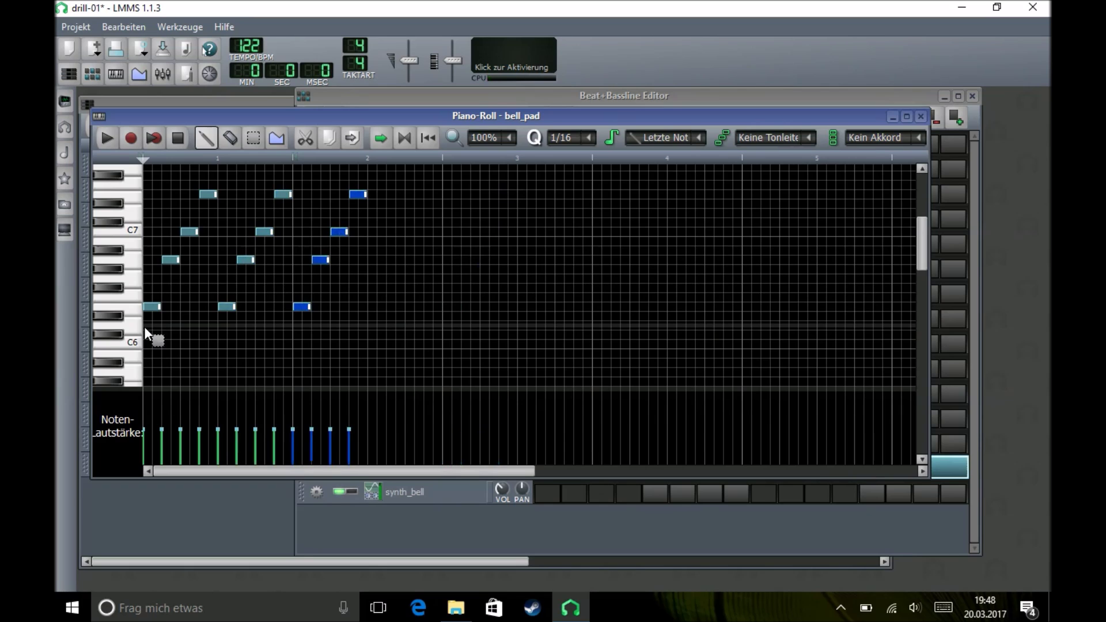
# Fill the second half of bar 2 with 1/8 notes F6, A6, C7 and F7
pyautogui.click(372, 298)
pyautogui.click(391, 260)
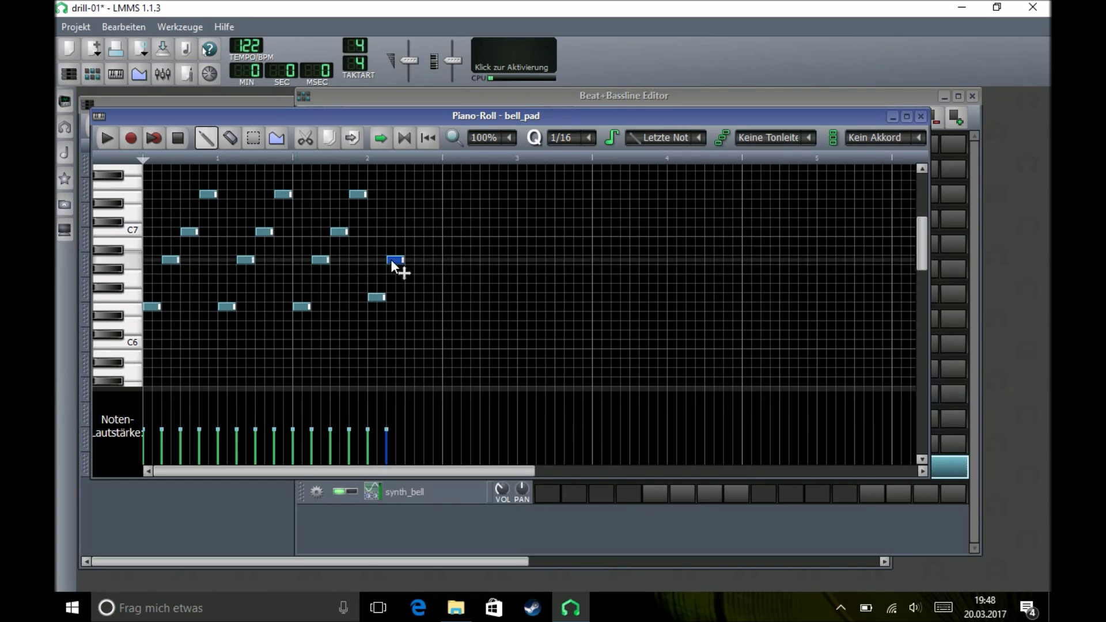
pyautogui.click(410, 232)
pyautogui.click(426, 185)
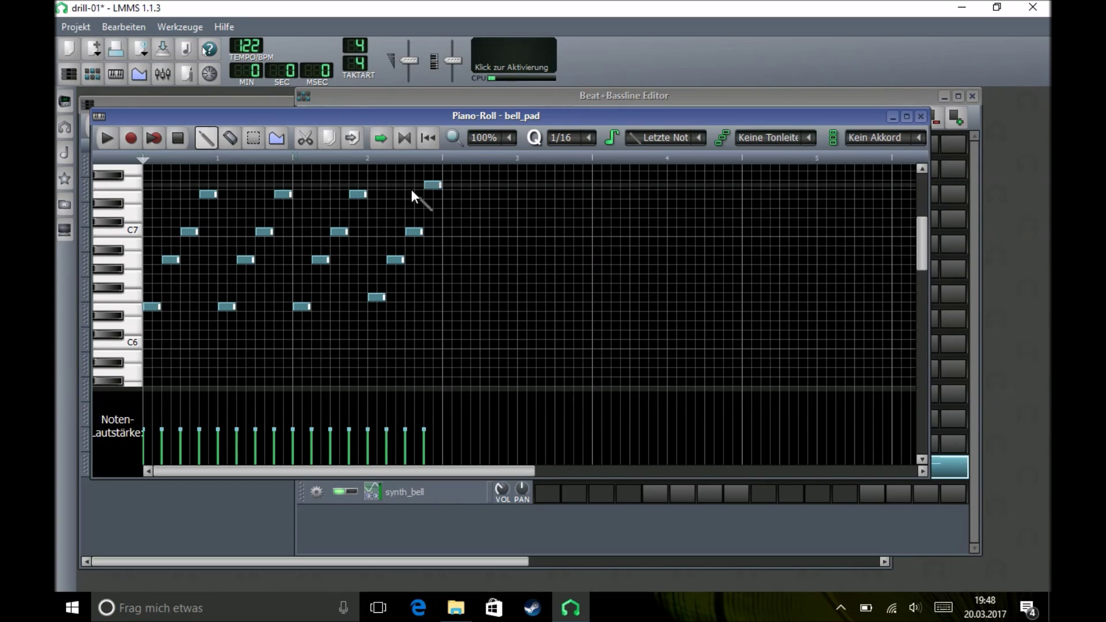
# Copy all notes of the two-bar arpeggio, paste them starting at bar 3, and play back the pattern
pyautogui.click(254, 138)
pyautogui.moveTo(501, 171)
pyautogui.mouseDown()
pyautogui.moveTo(186, 341)
pyautogui.moveTo(145, 348)
pyautogui.mouseUp()
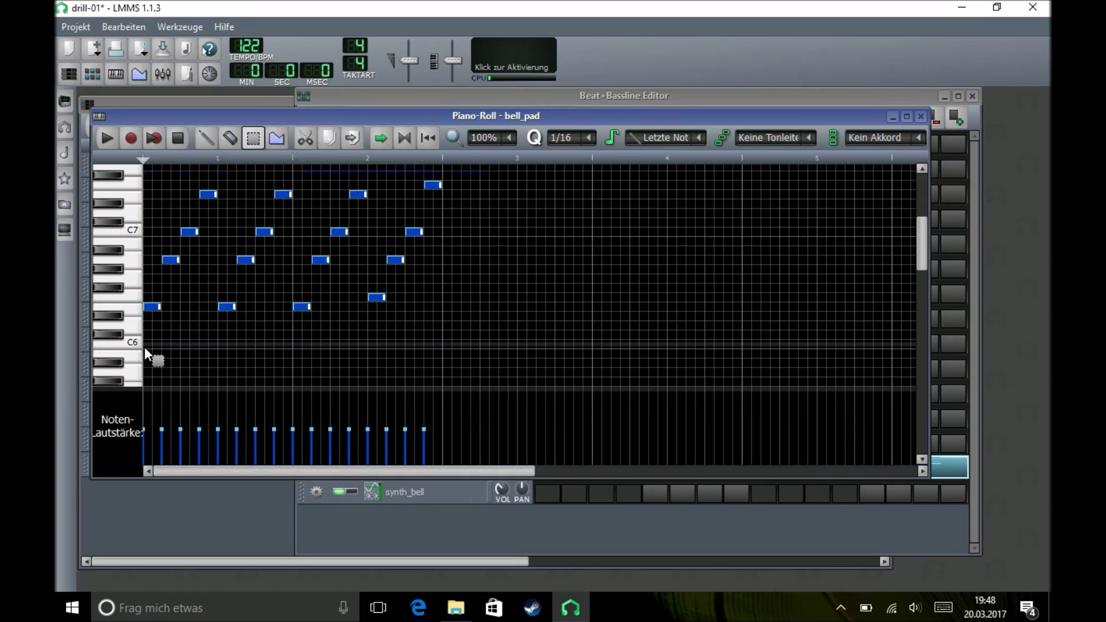
pyautogui.hotkey('shift', 'd')
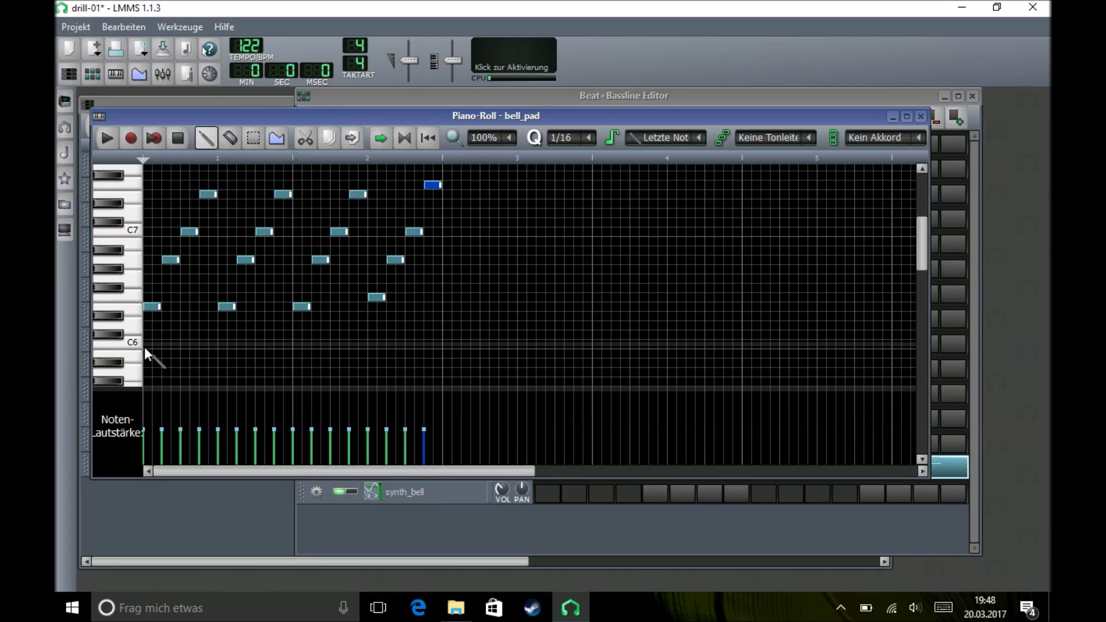
pyautogui.hotkey('ctrl', 'a')
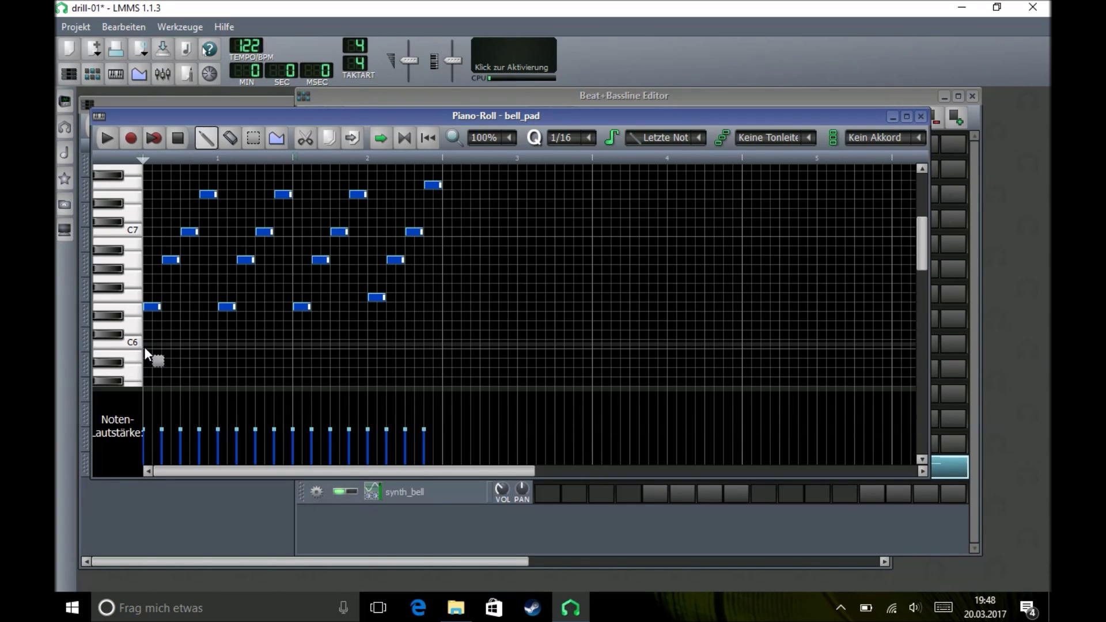
pyautogui.hotkey('ctrl', 'c')
pyautogui.hotkey('ctrl', 'v')
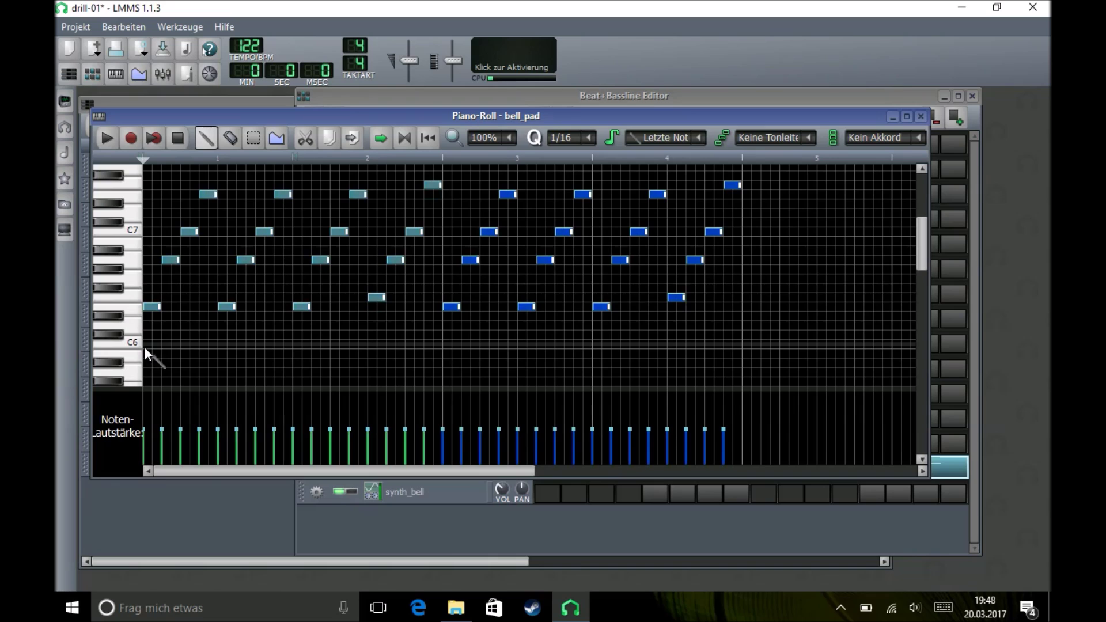
pyautogui.click(233, 350)
pyautogui.press('space')
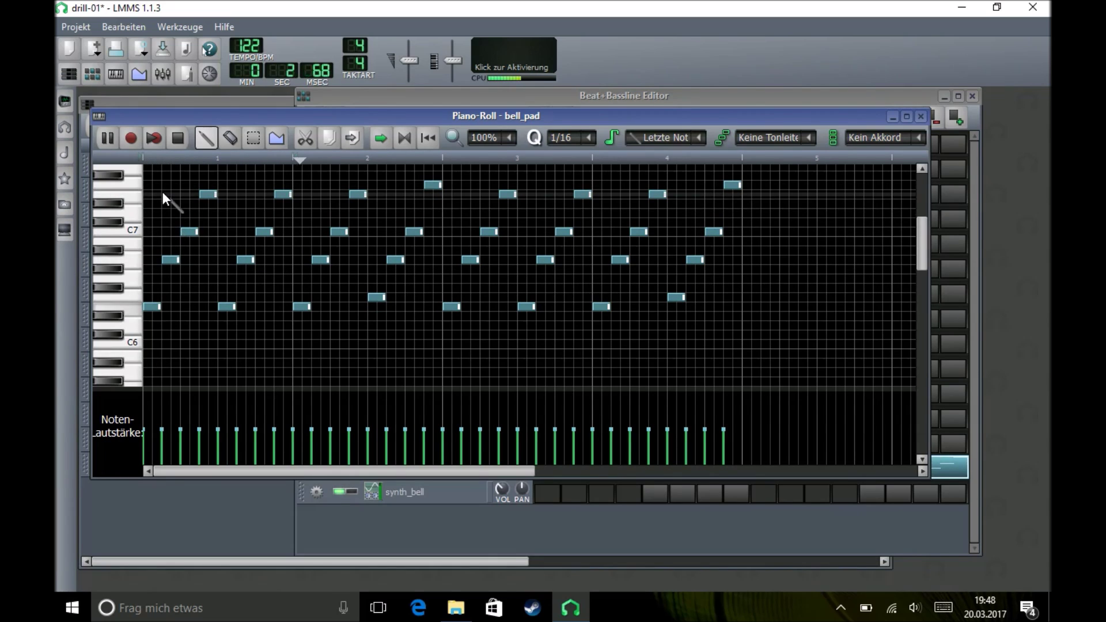
pyautogui.click(179, 137)
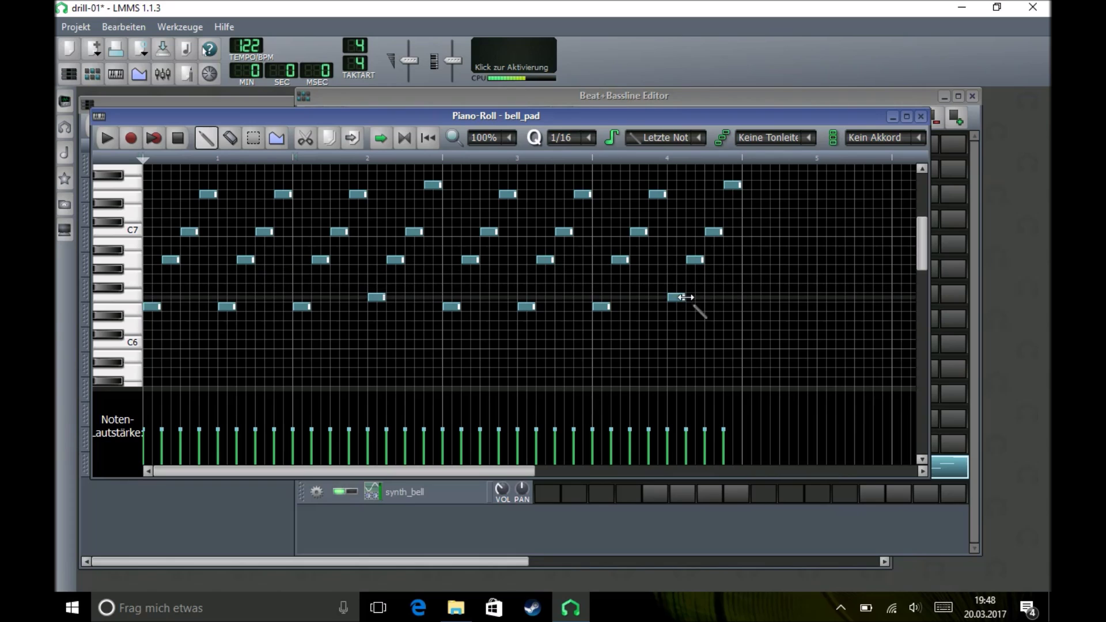
# Replace the last four notes of bar 4 with 1/8 notes D6, G6, B6 and D7, and play back the pattern
pyautogui.click(677, 327)
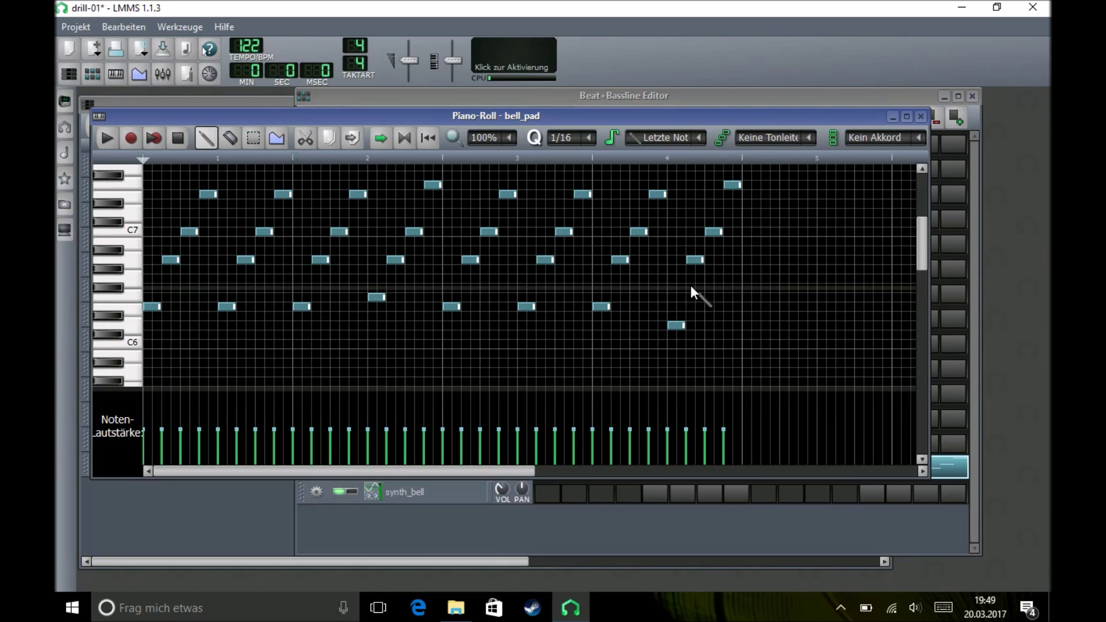
pyautogui.click(694, 278)
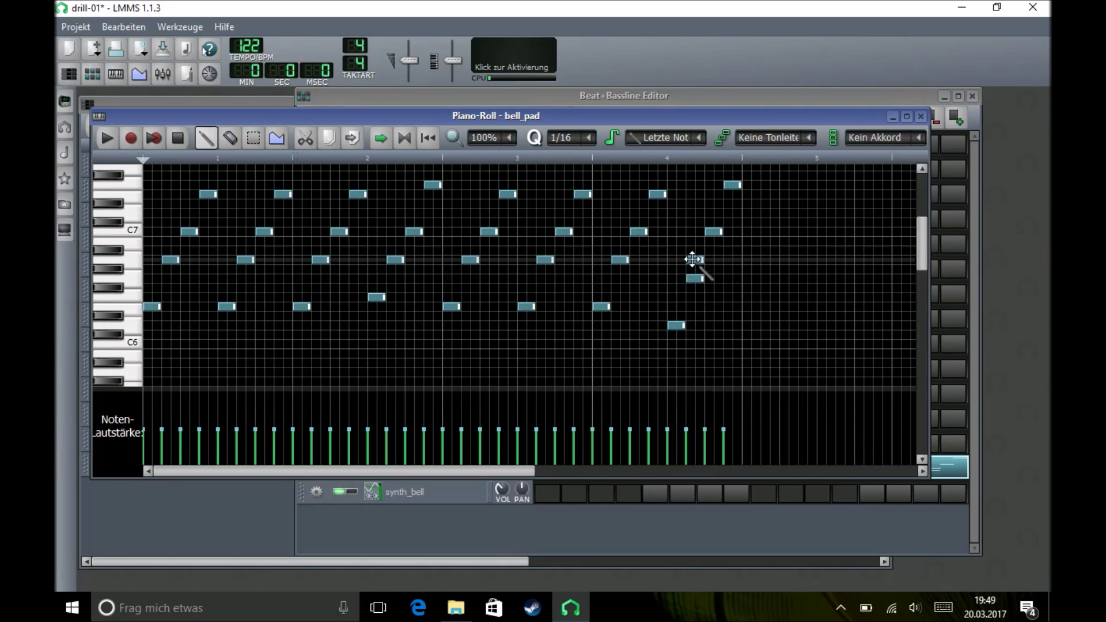
pyautogui.click(707, 241)
pyautogui.rightClick(694, 259)
pyautogui.rightClick(712, 232)
pyautogui.click(729, 214)
pyautogui.rightClick(731, 186)
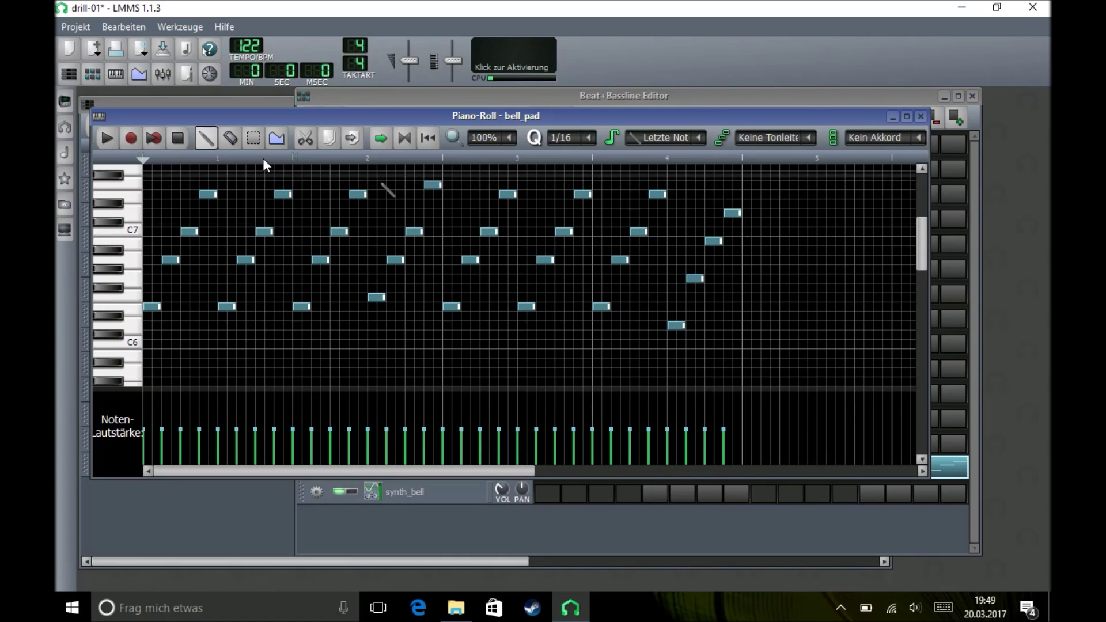
pyautogui.click(108, 140)
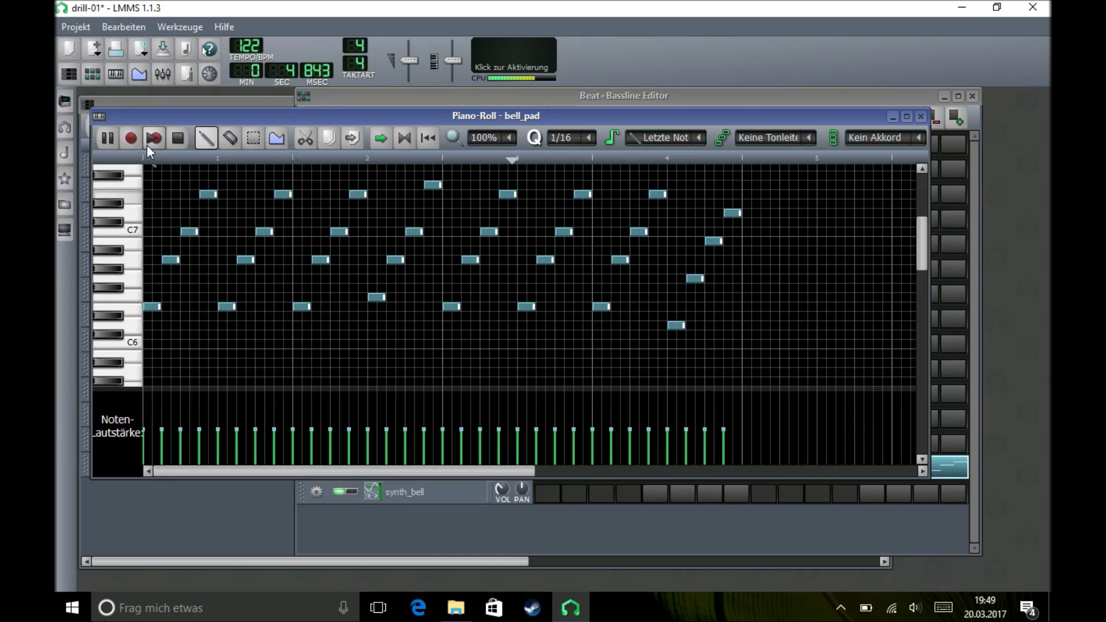
pyautogui.click(178, 138)
# Copy the bell_pad pattern onto the synth_bell track in Beat/Bassline 9 and play both together
pyautogui.click(328, 97)
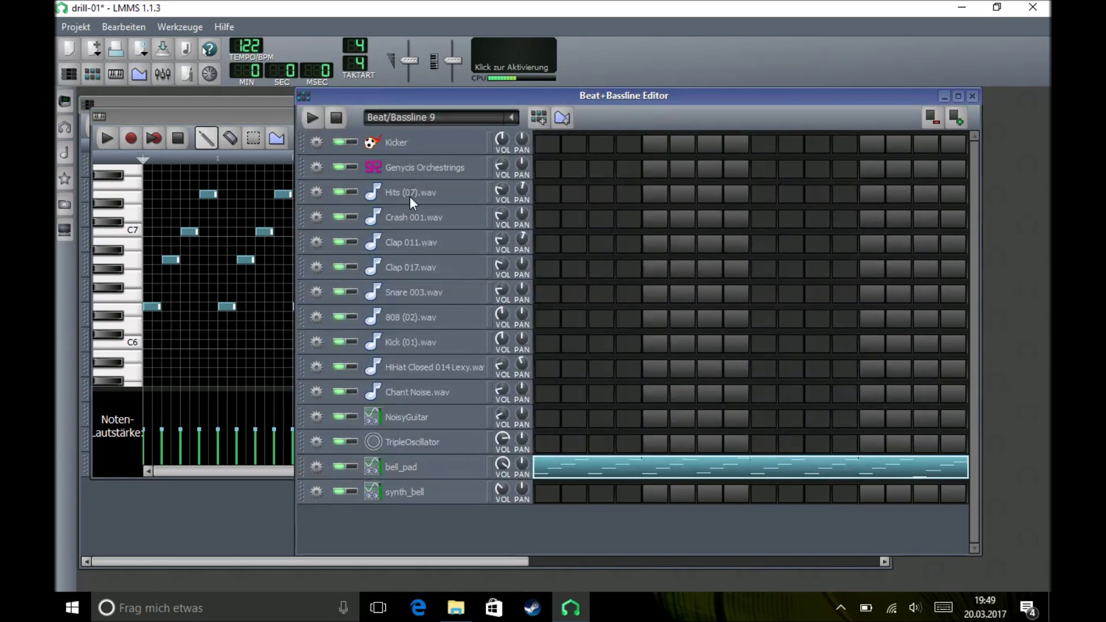
pyautogui.rightClick(614, 480)
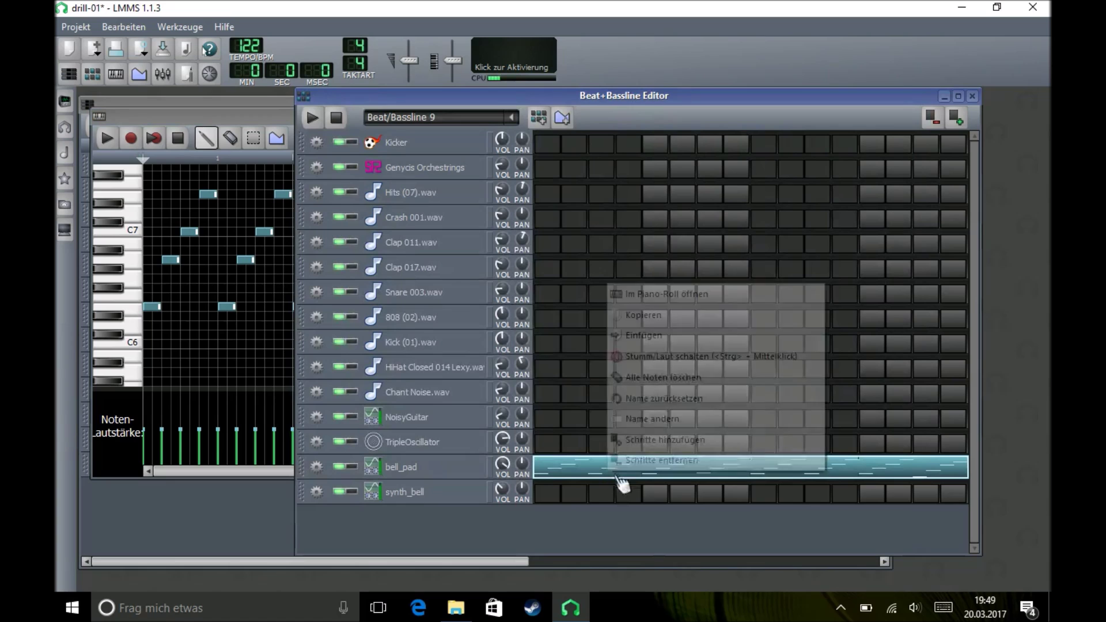
pyautogui.click(634, 316)
pyautogui.rightClick(587, 490)
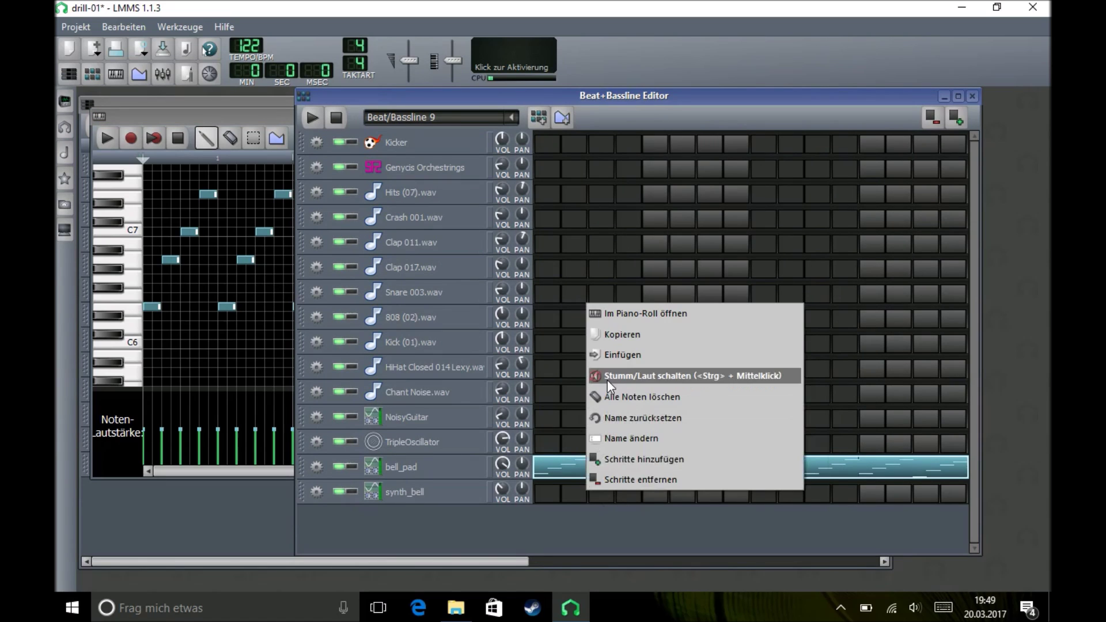
pyautogui.click(608, 361)
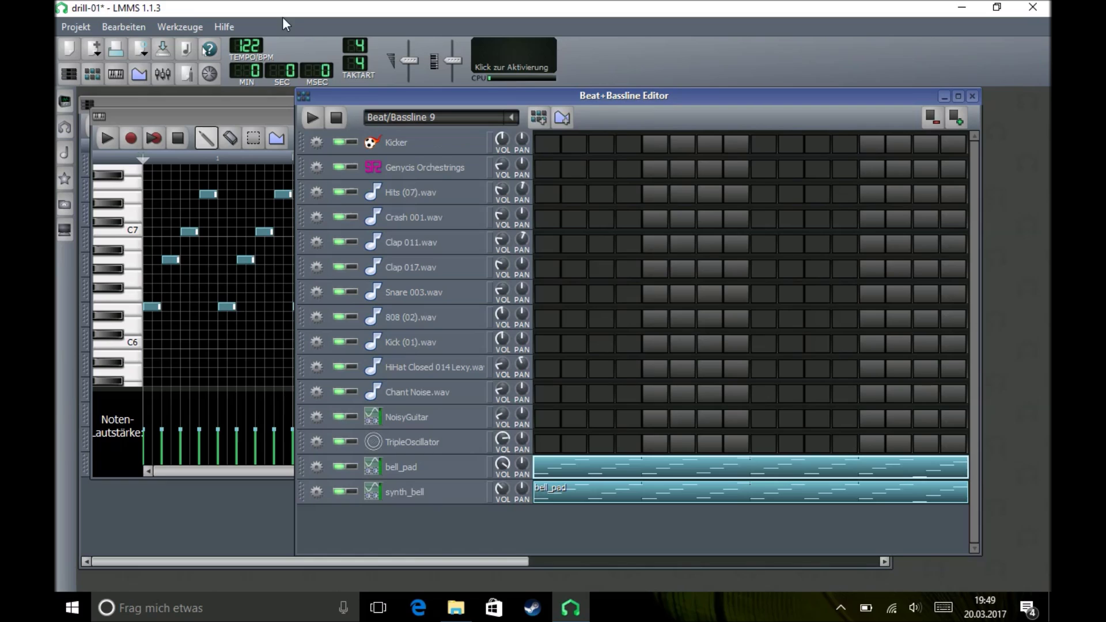
pyautogui.click(311, 119)
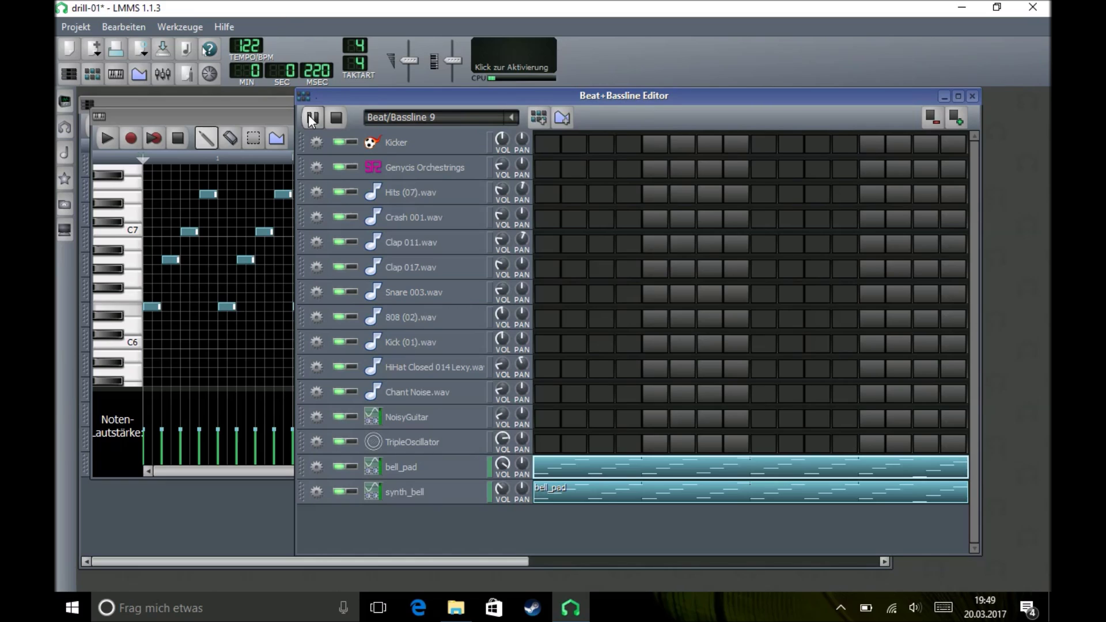
# Stop the pattern playback, place a Beat/Bassline 9 block over bars 1 to 16 of the song, and play back the arrangement
pyautogui.click(338, 118)
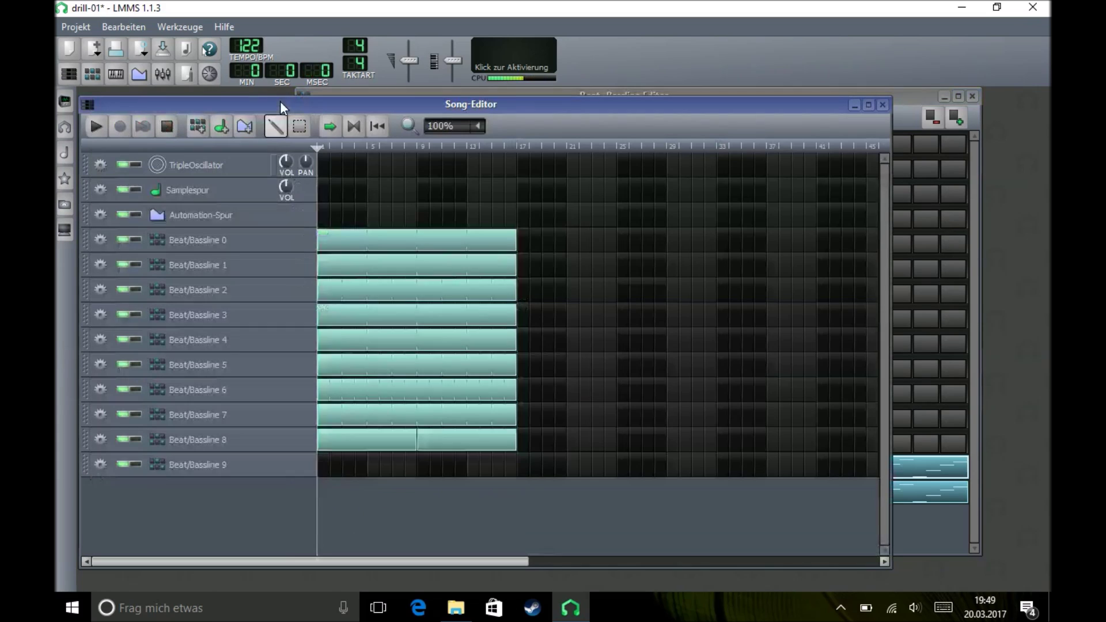
pyautogui.click(280, 101)
pyautogui.click(322, 454)
pyautogui.moveTo(367, 461); pyautogui.dragTo(514, 459)
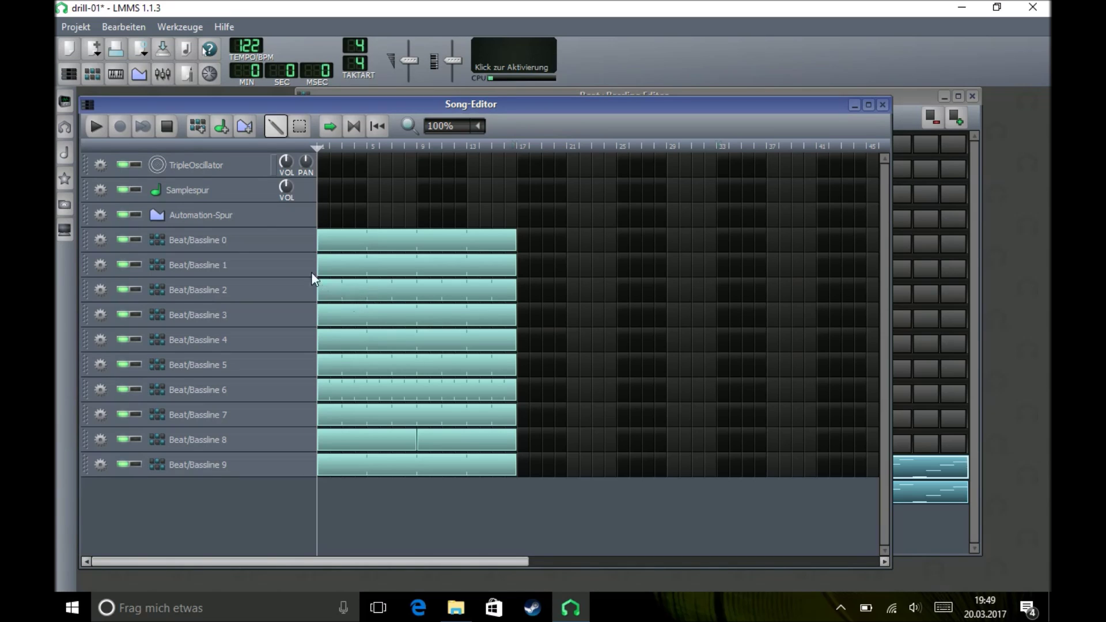
pyautogui.click(97, 126)
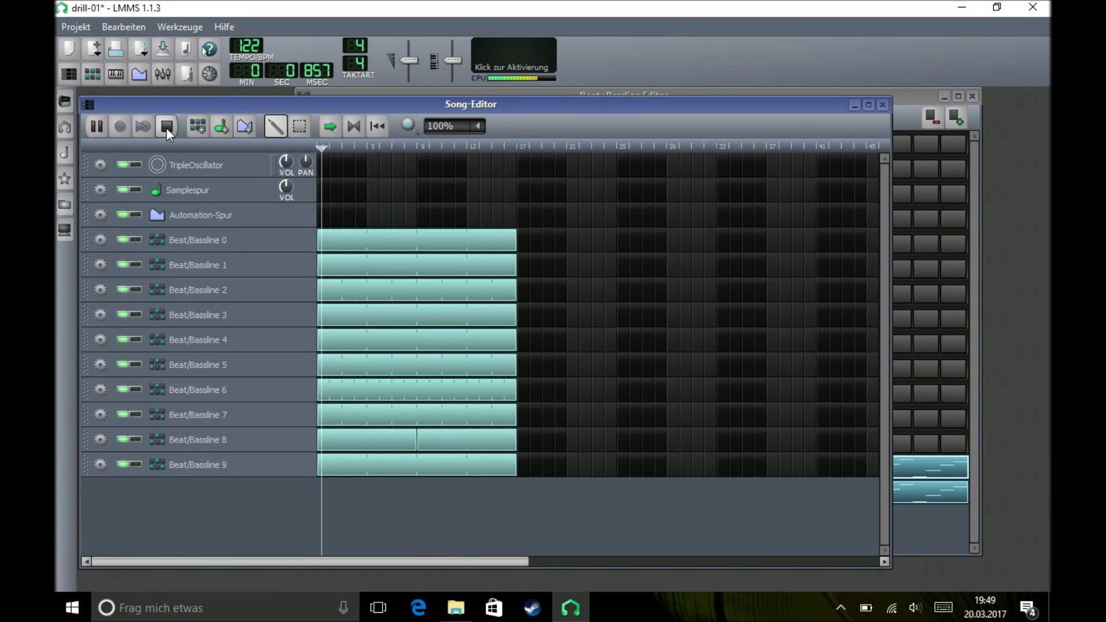
pyautogui.click(166, 127)
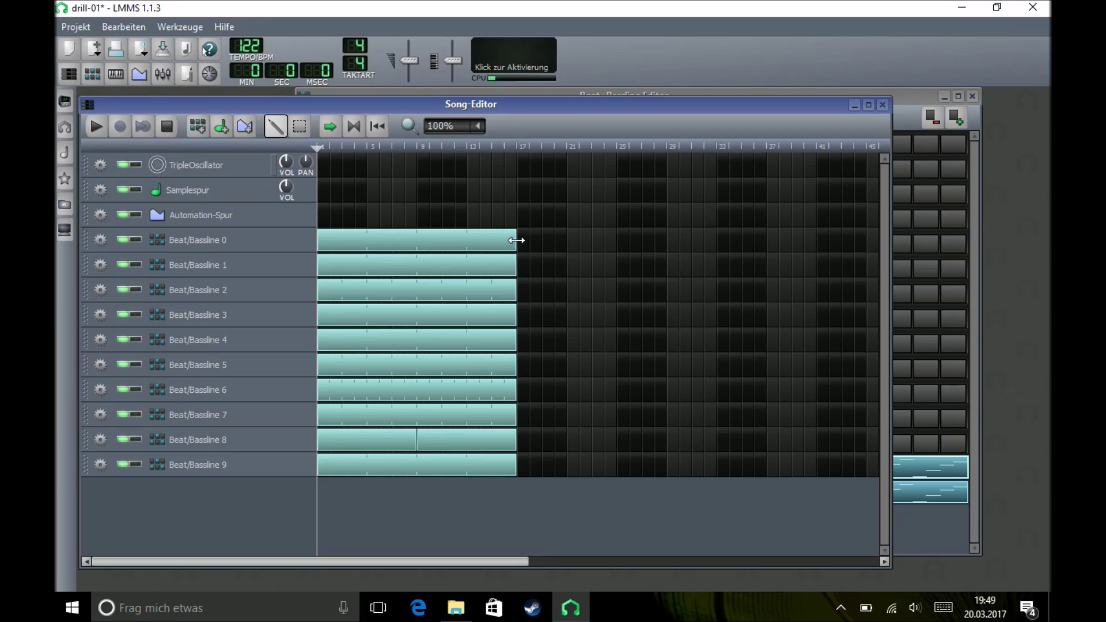
pyautogui.click(431, 269)
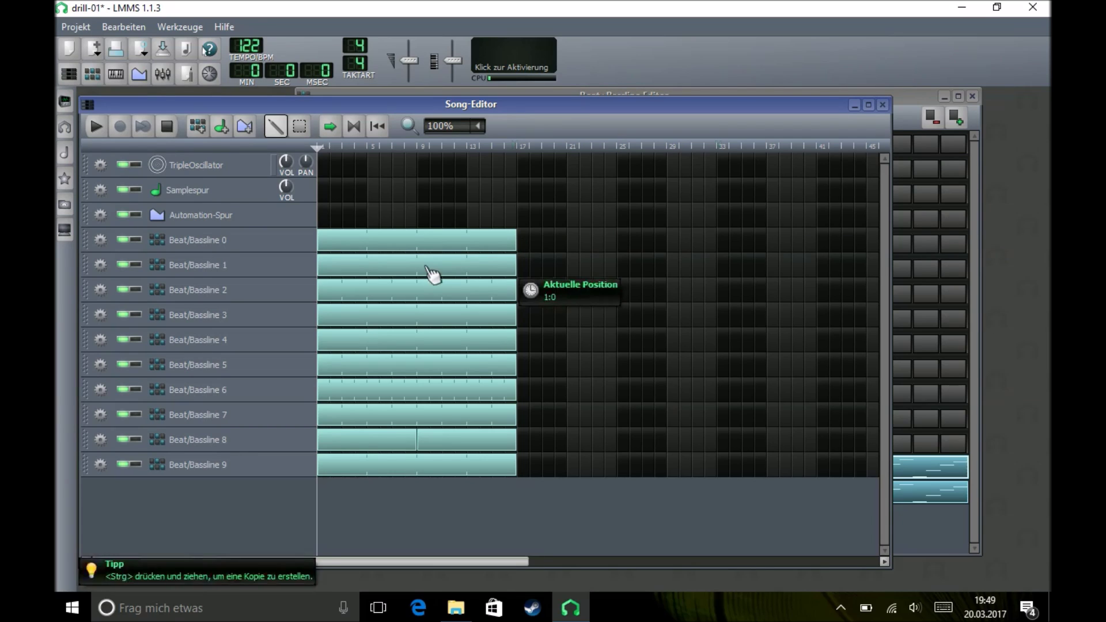
pyautogui.moveTo(431, 268); pyautogui.dragTo(521, 267)
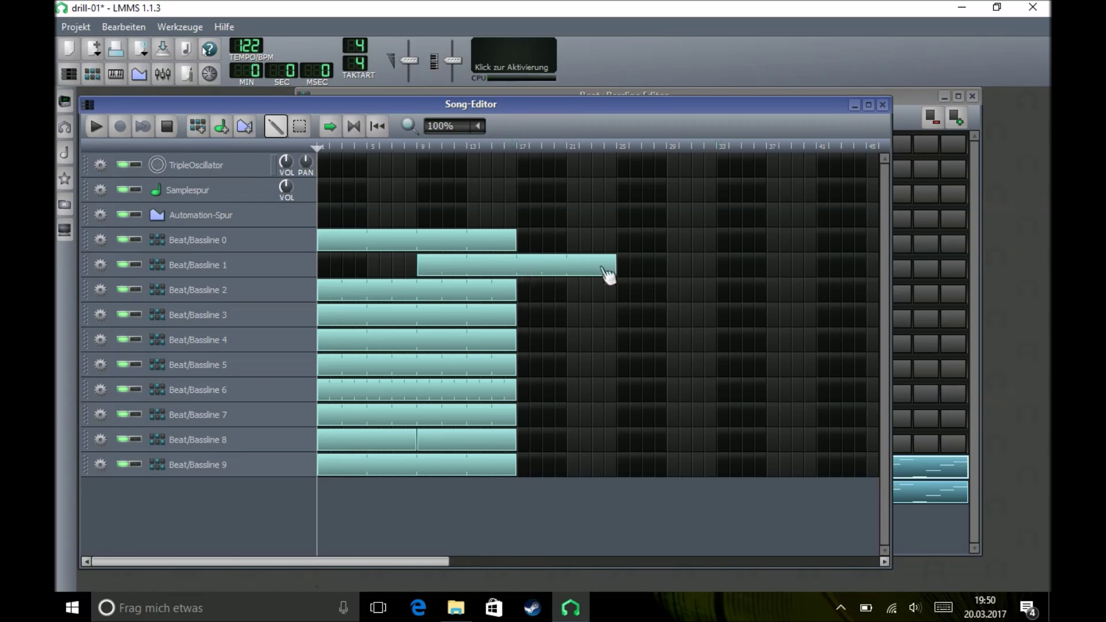
pyautogui.moveTo(621, 273); pyautogui.dragTo(518, 266)
# Select all Beat/Bassline blocks and move them together so that they start at bar 17
pyautogui.click(299, 126)
pyautogui.moveTo(589, 193); pyautogui.dragTo(331, 513)
pyautogui.moveTo(341, 246); pyautogui.dragTo(548, 252)
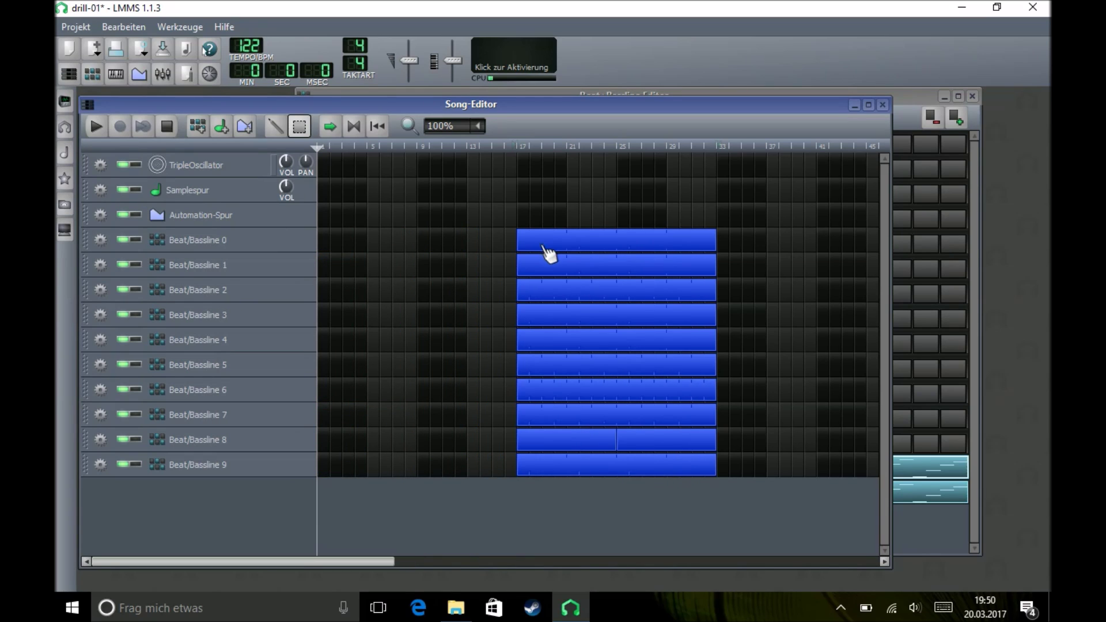
pyautogui.click(502, 222)
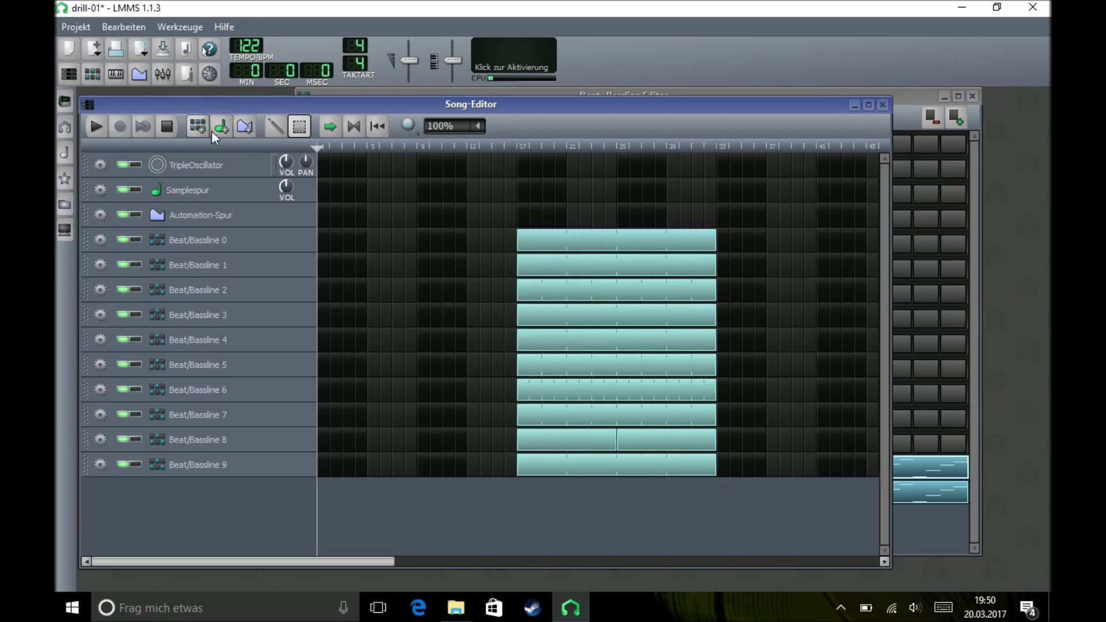
# Build the intro with Beat/Bassline 0 over bars 1 to 16 and Beat/Bassline 1 and 2 over bars 9 to 16, and briefly play it
pyautogui.click(321, 239)
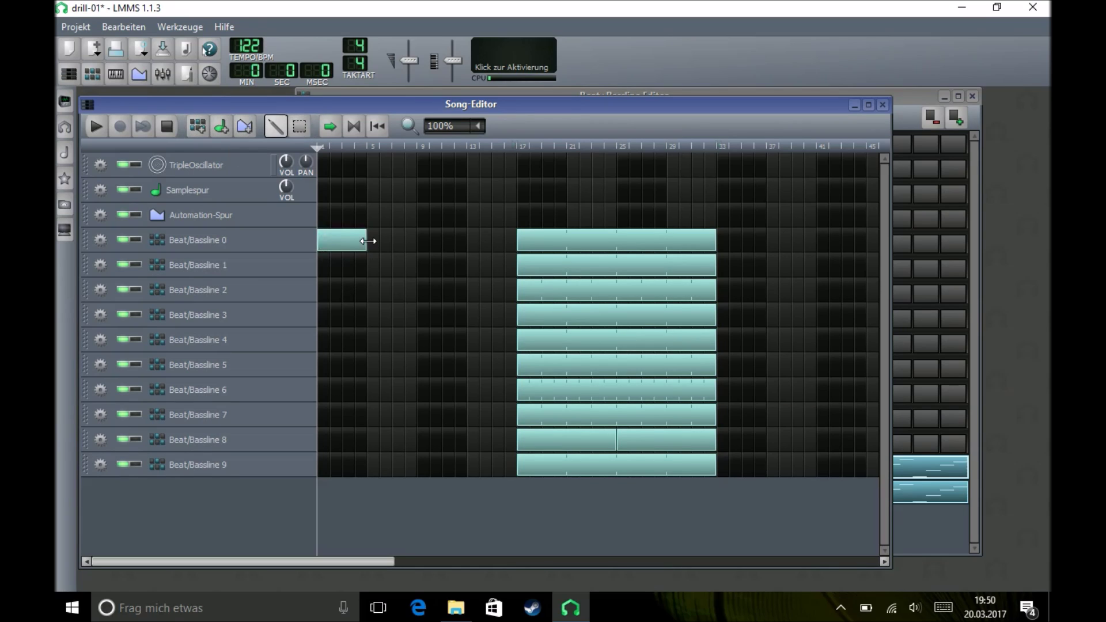
pyautogui.moveTo(363, 241); pyautogui.dragTo(517, 249)
pyautogui.click(428, 266)
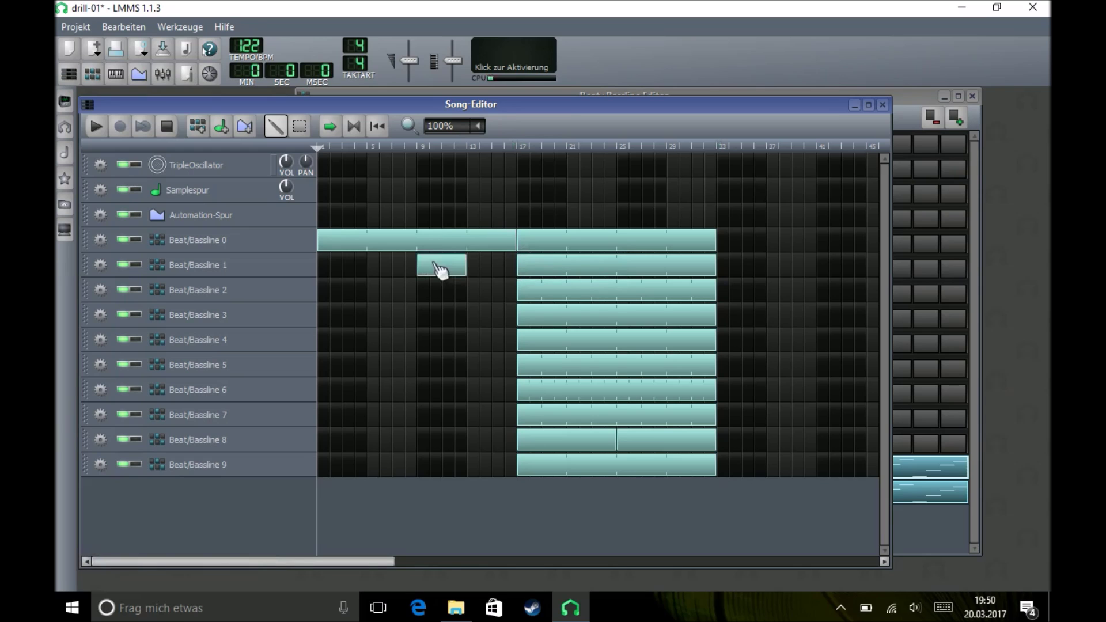
pyautogui.click(471, 267)
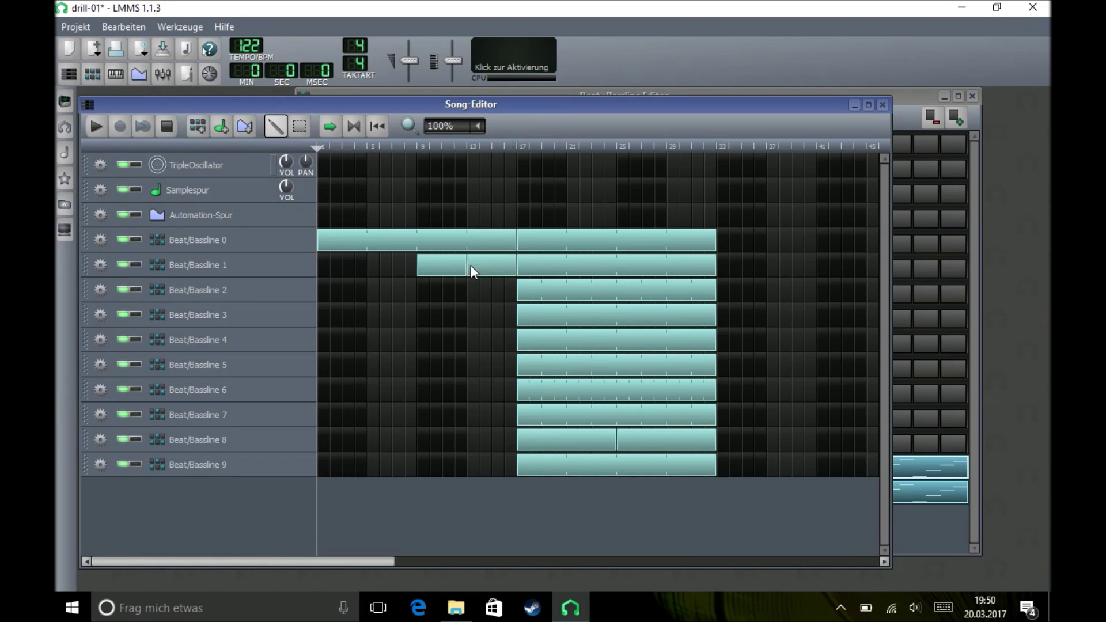
pyautogui.click(423, 291)
pyautogui.moveTo(429, 291); pyautogui.dragTo(516, 292)
pyautogui.click(97, 124)
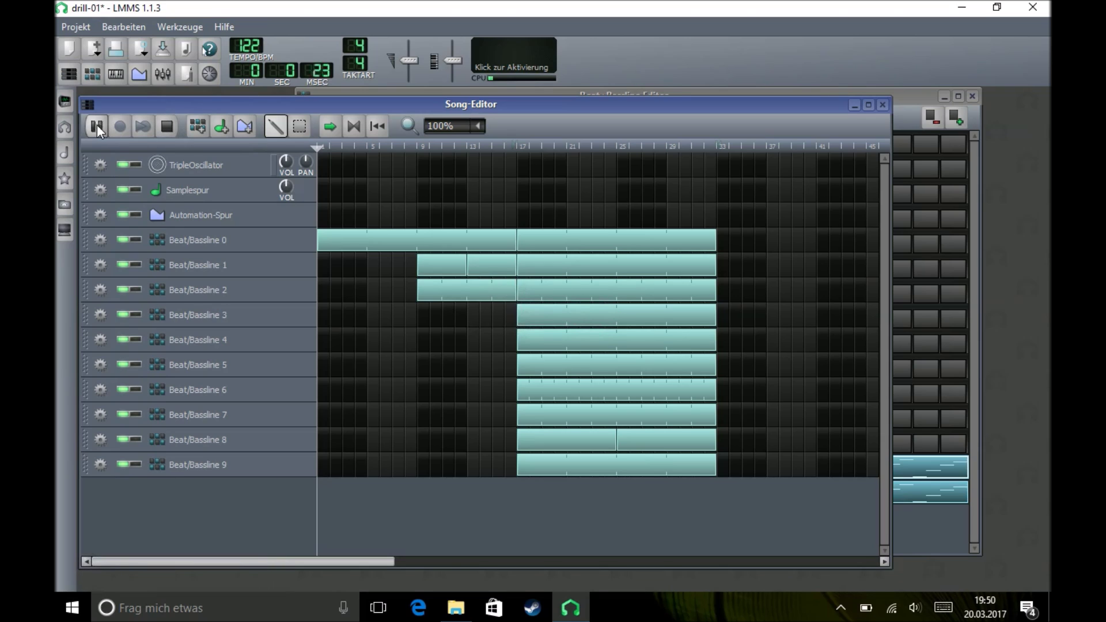
pyautogui.click(164, 123)
# Check the contents of Beat/Bassline 3 to 7 and add a Beat/Bassline 0 block over bars 33 to 48
pyautogui.click(196, 315)
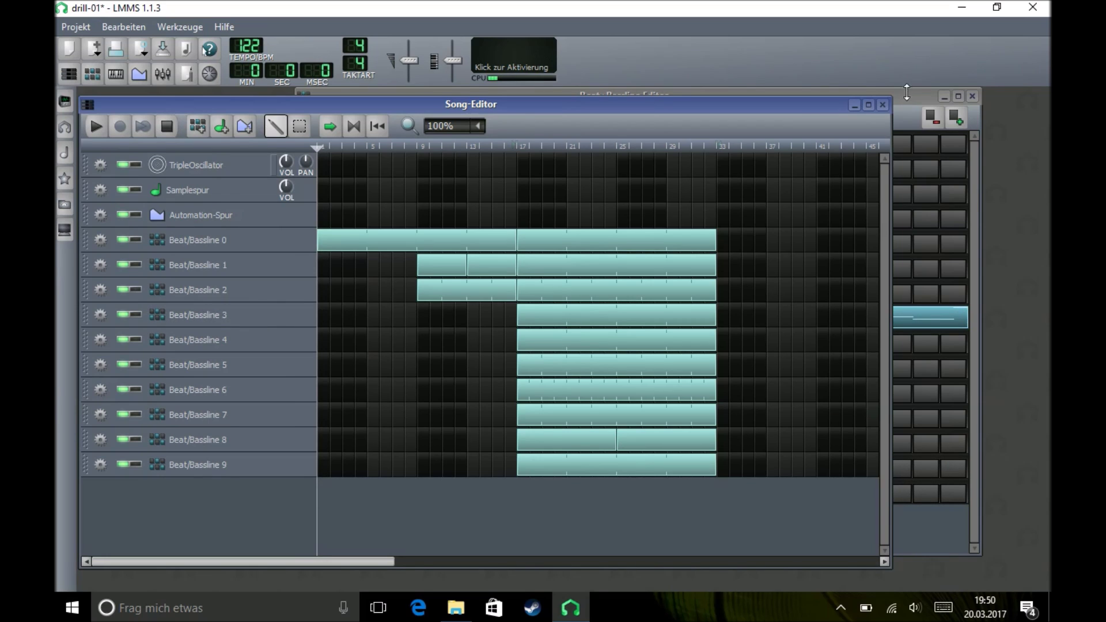
pyautogui.click(907, 92)
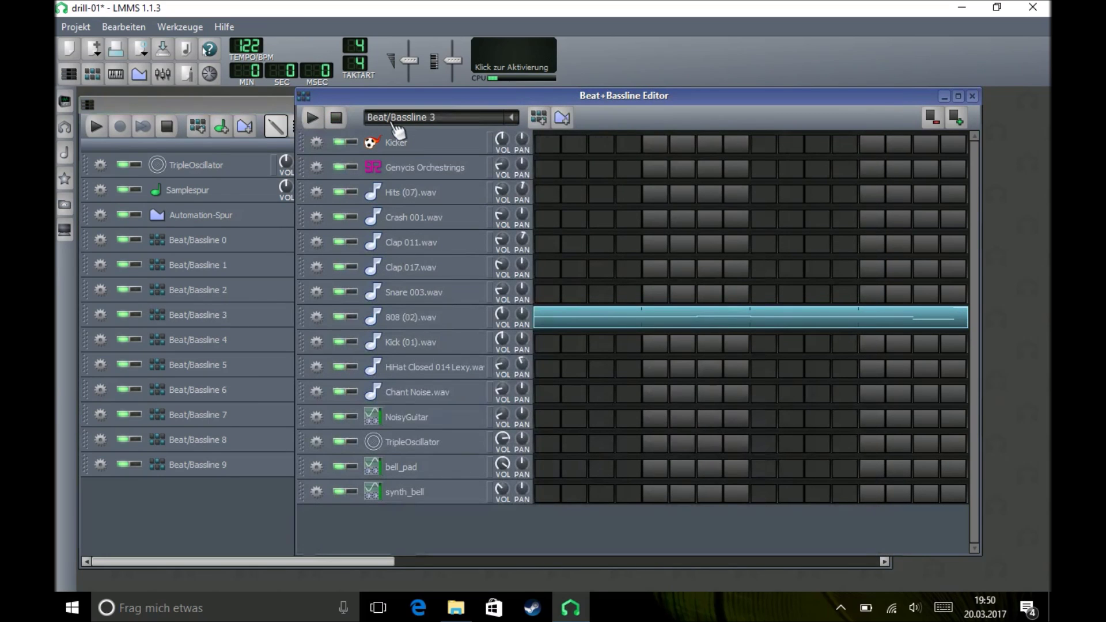
pyautogui.scroll(-1, 397, 129)
pyautogui.scroll(-1, 398, 129)
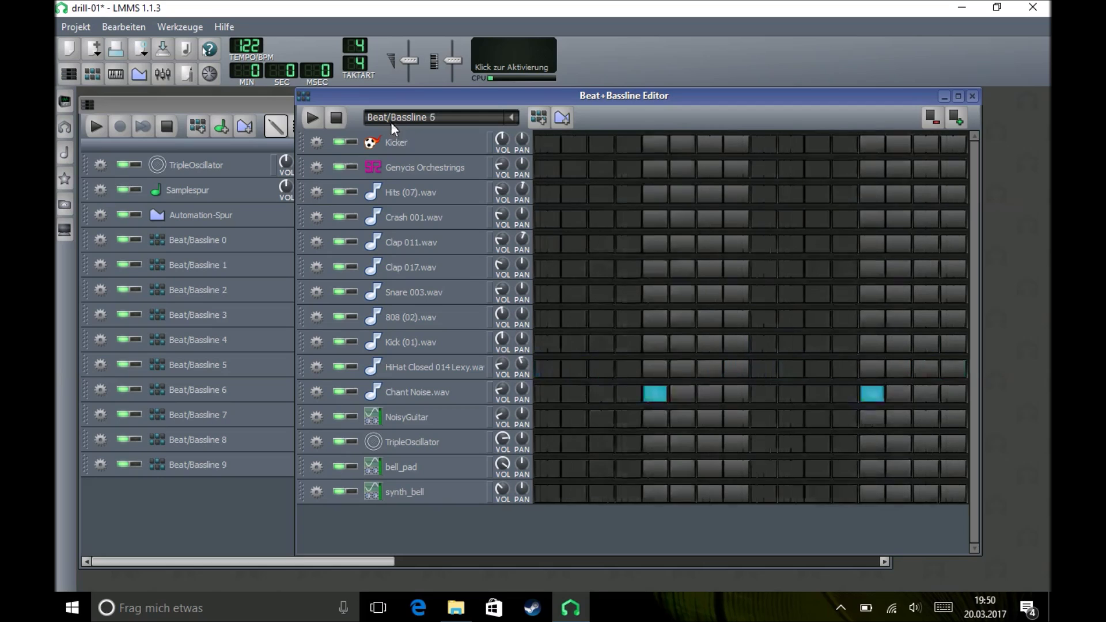
pyautogui.scroll(-1, 398, 129)
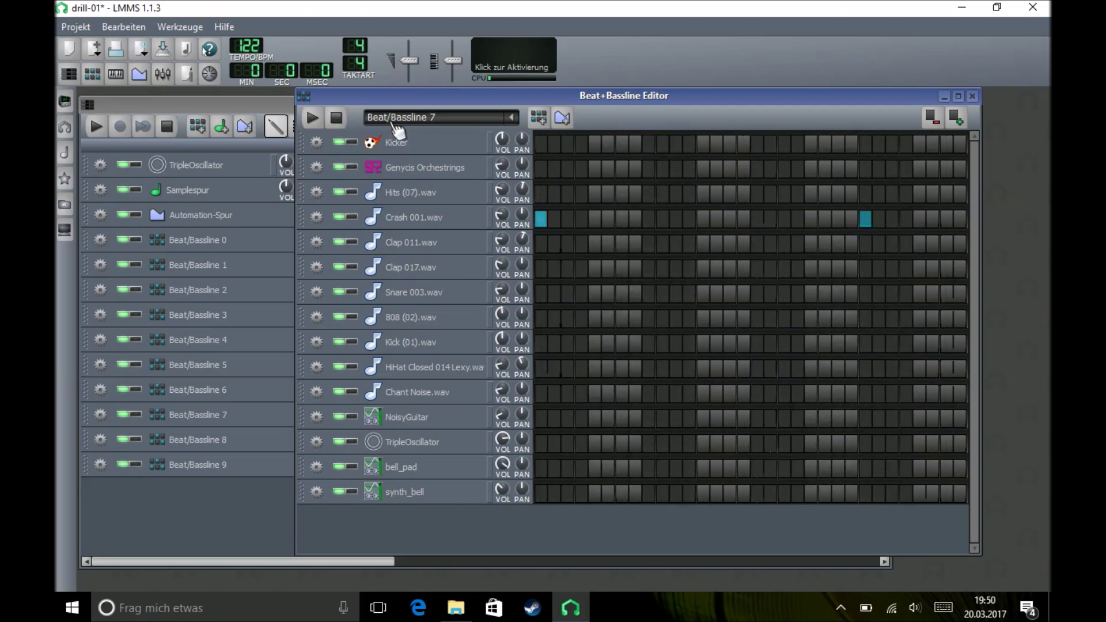
pyautogui.click(243, 102)
pyautogui.click(721, 245)
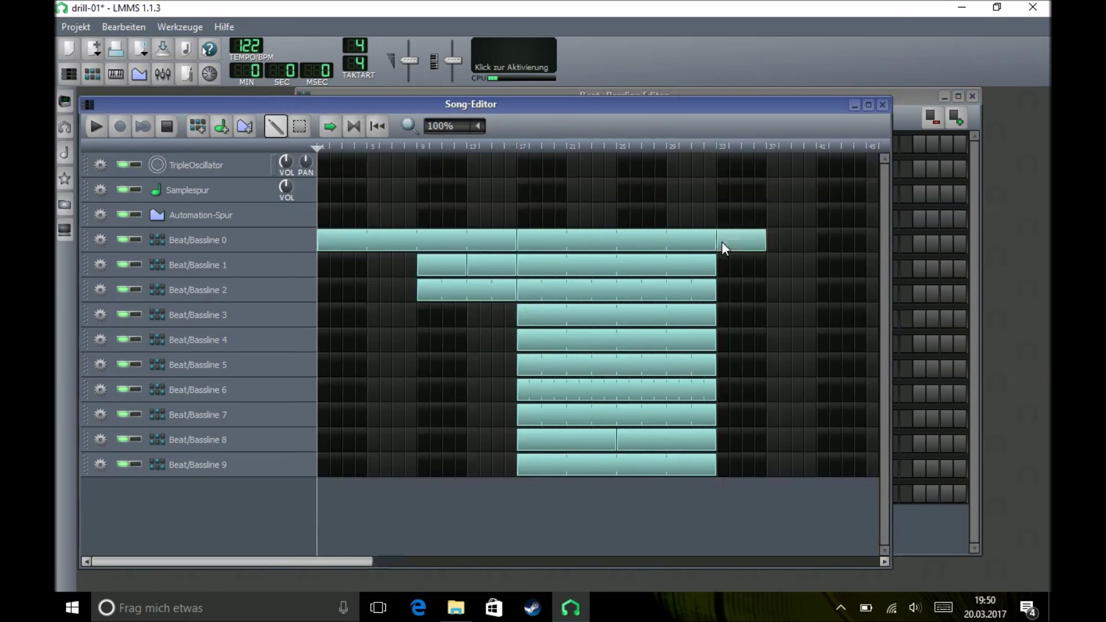
pyautogui.moveTo(769, 245); pyautogui.dragTo(993, 250)
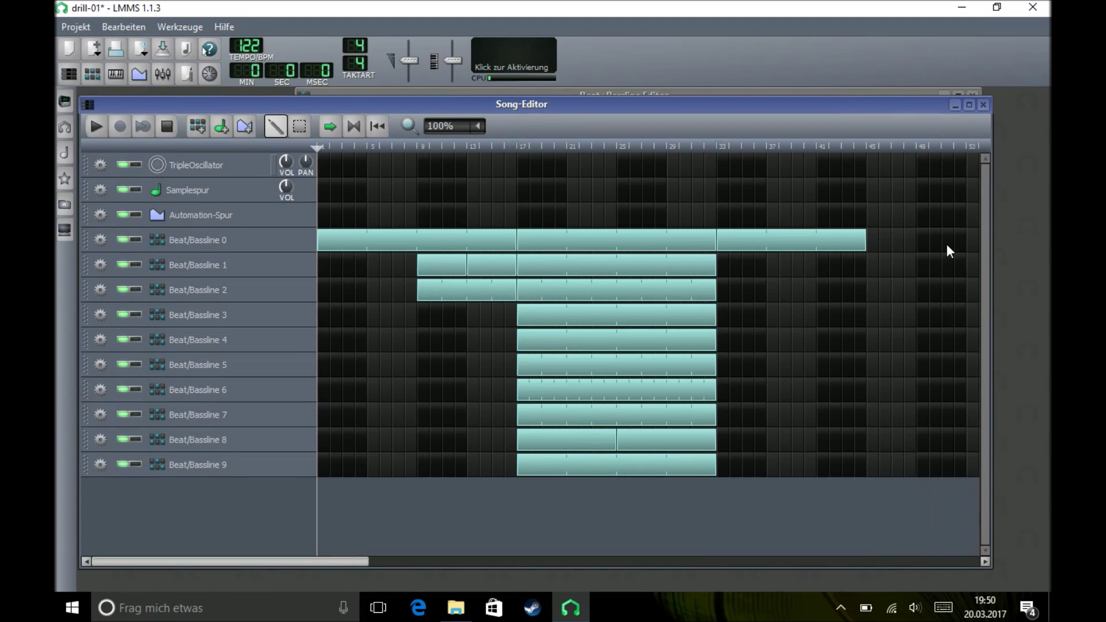
pyautogui.click(871, 241)
pyautogui.middleClick(905, 246)
pyautogui.moveTo(867, 238); pyautogui.dragTo(921, 237)
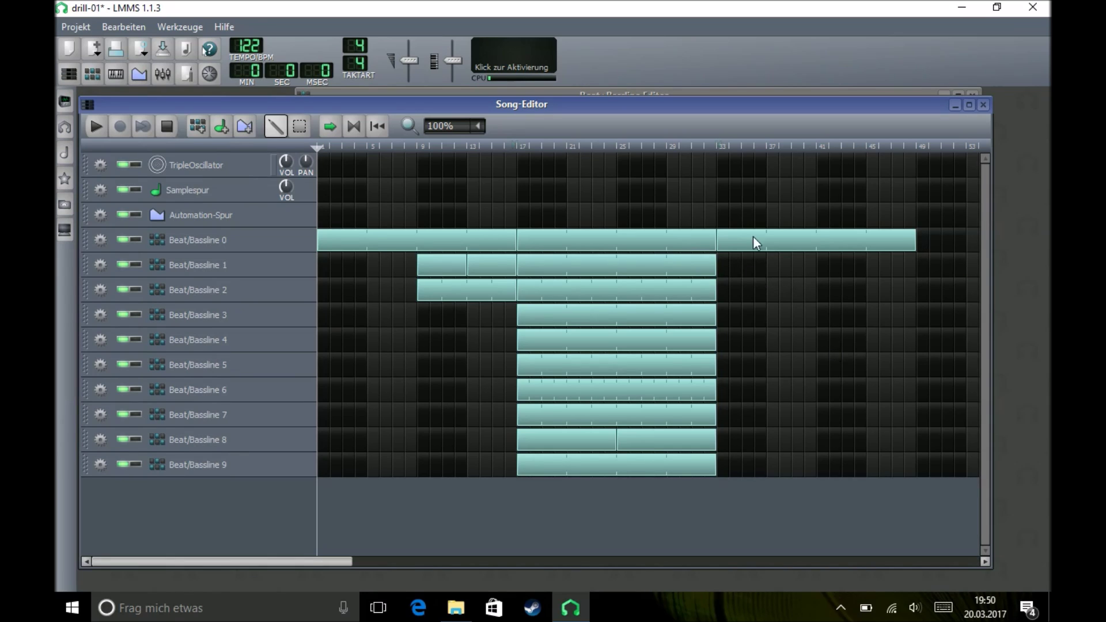
# Add Beat/Bassline 1 and Beat/Bassline 2 blocks over bars 33 to 48 of the song
pyautogui.click(729, 263)
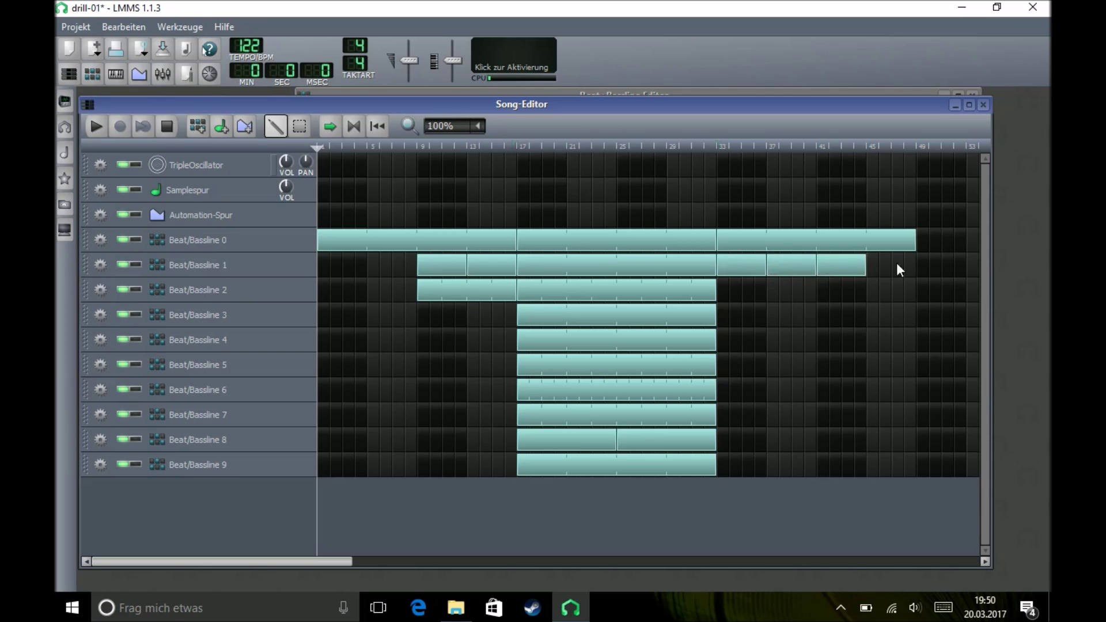
pyautogui.click(872, 269)
pyautogui.click(725, 290)
pyautogui.moveTo(742, 288); pyautogui.dragTo(916, 290)
# Check the 808 and kick patterns and add Beat/Bassline 3 and Beat/Bassline 4 blocks over bars 33 to 48
pyautogui.click(496, 91)
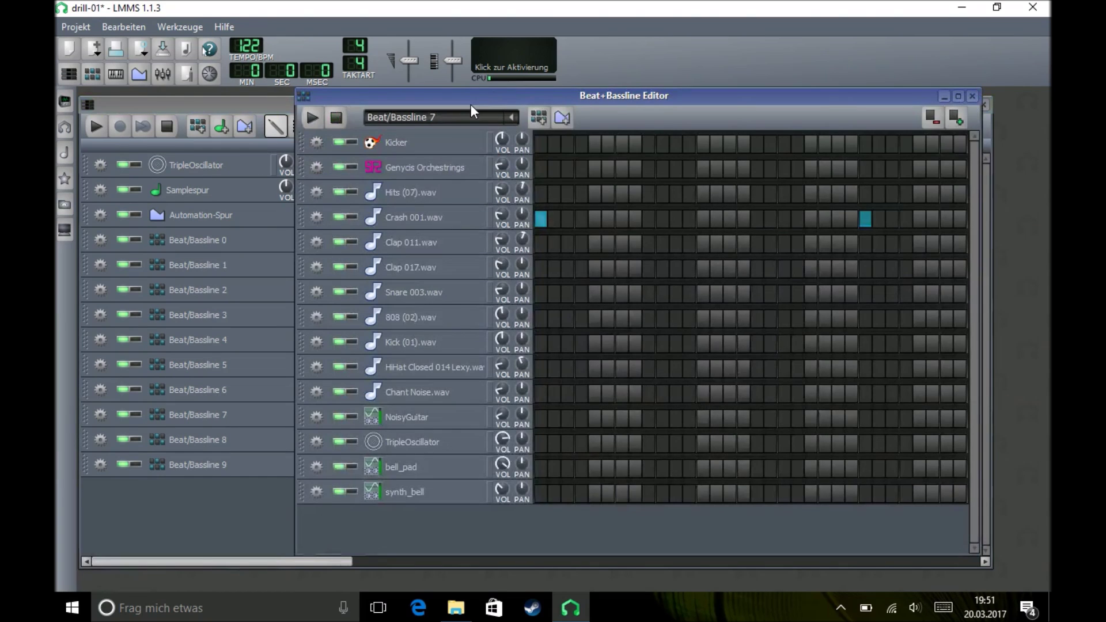
pyautogui.scroll(4, 461, 124)
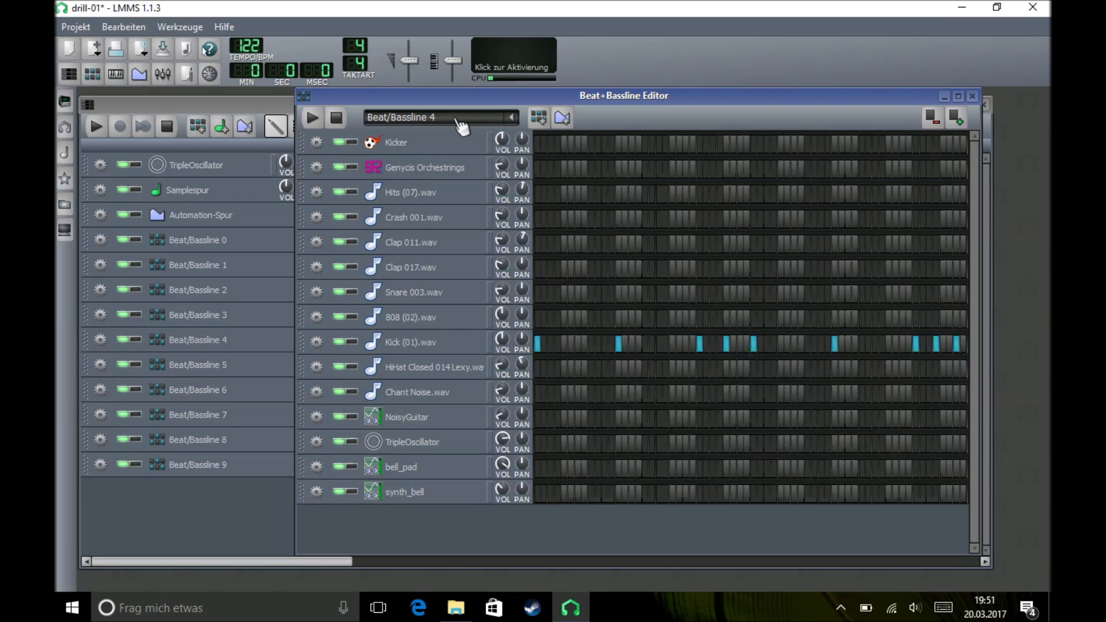
pyautogui.scroll(1, 461, 123)
pyautogui.scroll(-1, 461, 124)
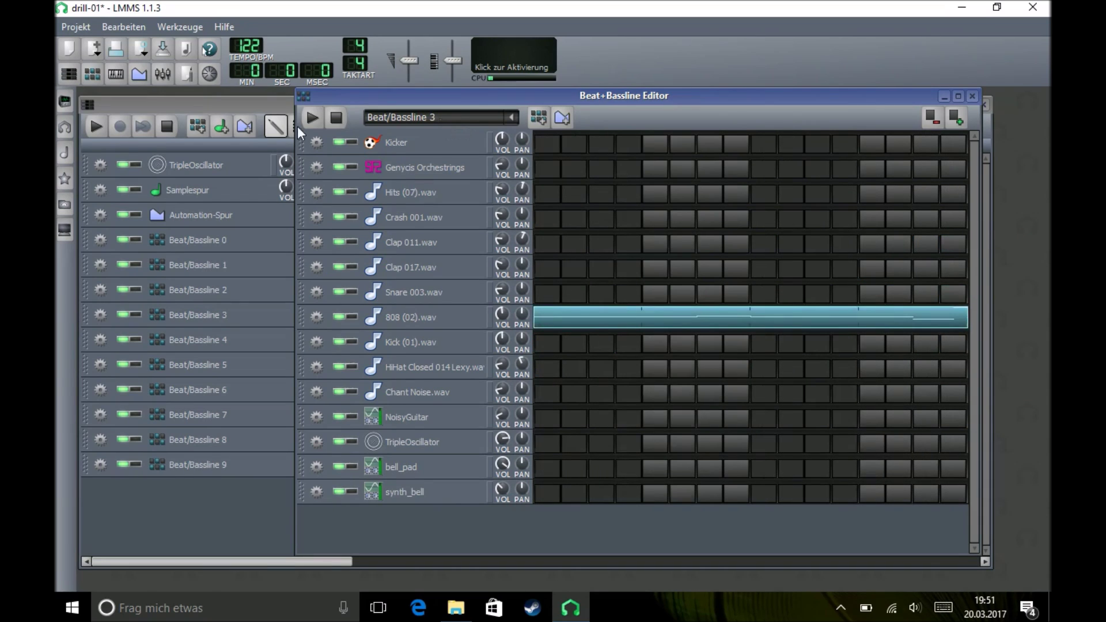
pyautogui.click(185, 102)
pyautogui.click(758, 314)
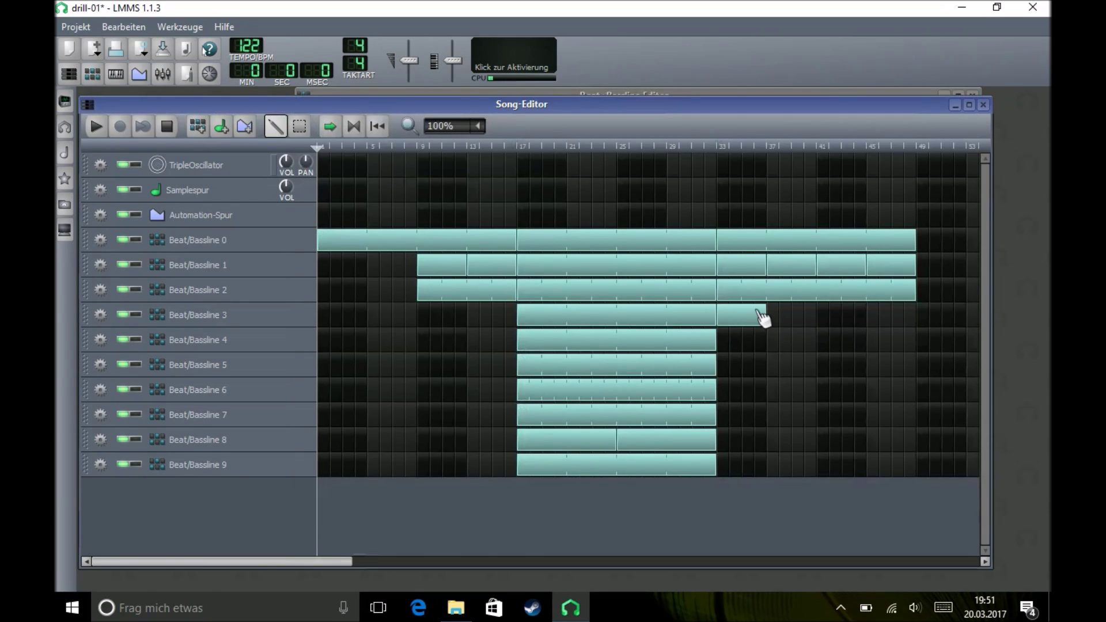
pyautogui.moveTo(767, 315); pyautogui.dragTo(916, 315)
pyautogui.click(741, 340)
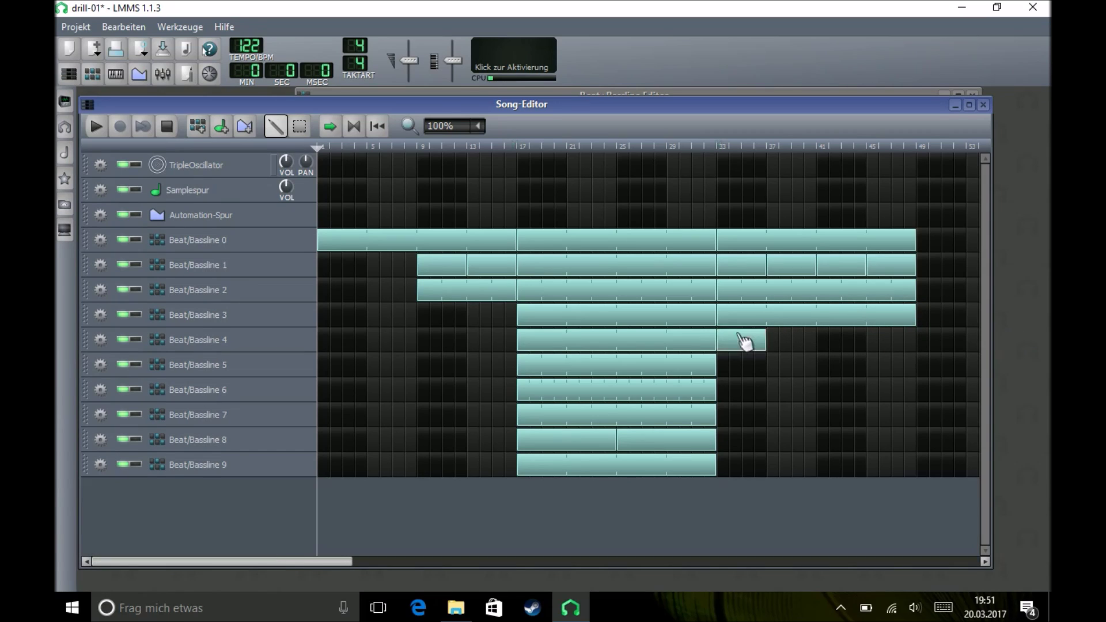
pyautogui.moveTo(767, 336); pyautogui.dragTo(917, 338)
# Check the chant pattern and place Beat/Bassline 5, 6 and 9 blocks over bars 41 to 48
pyautogui.click(443, 91)
pyautogui.scroll(-2, 419, 118)
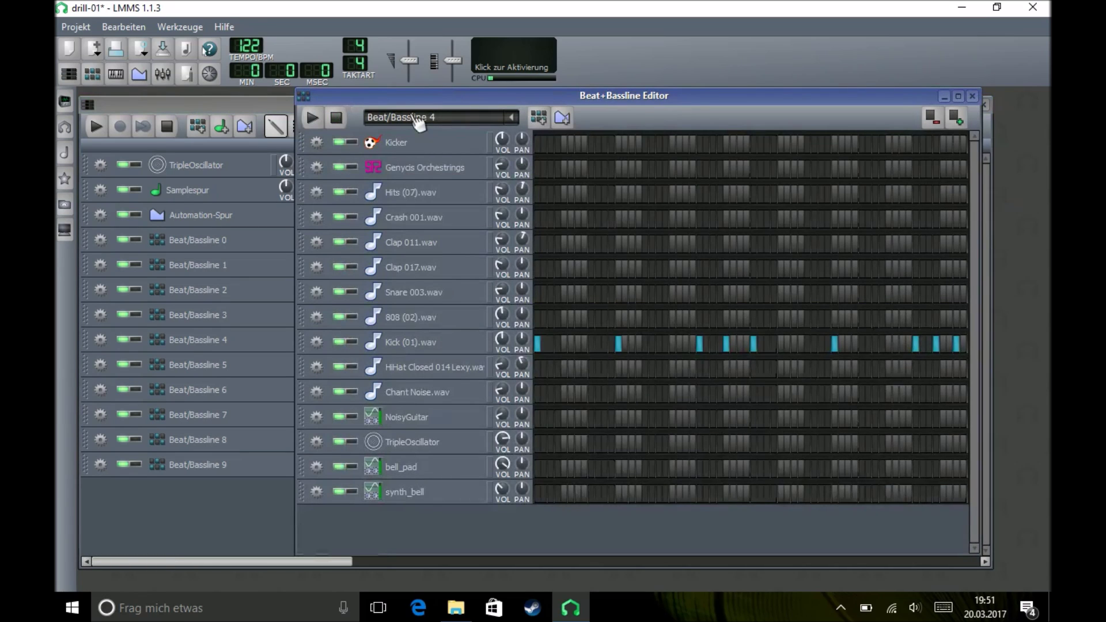
pyautogui.click(256, 105)
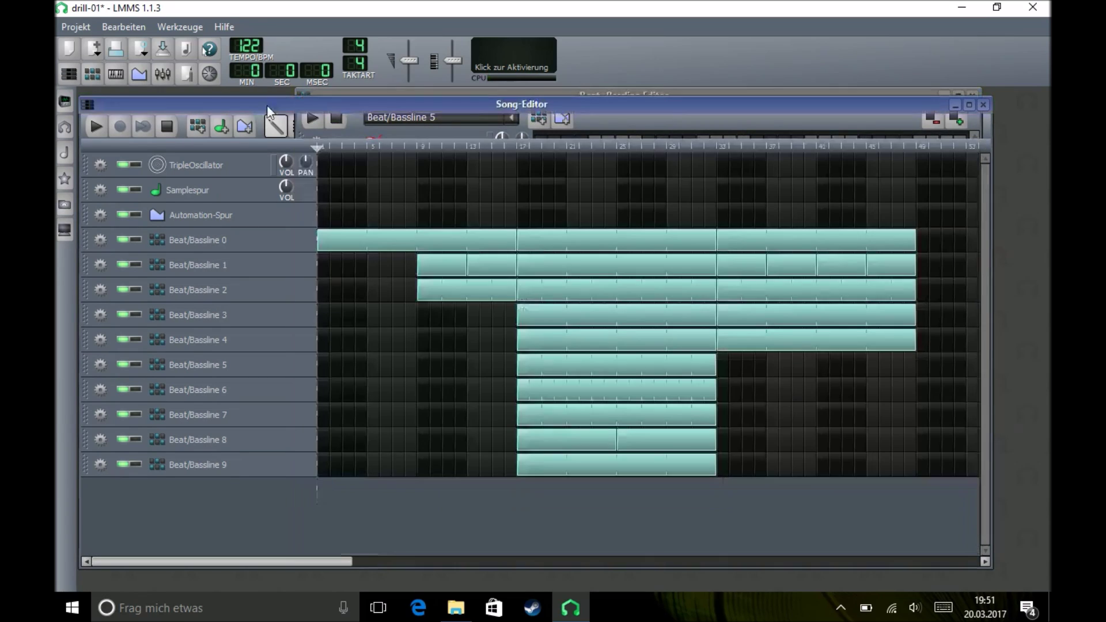
pyautogui.click(822, 368)
pyautogui.moveTo(842, 366); pyautogui.dragTo(911, 363)
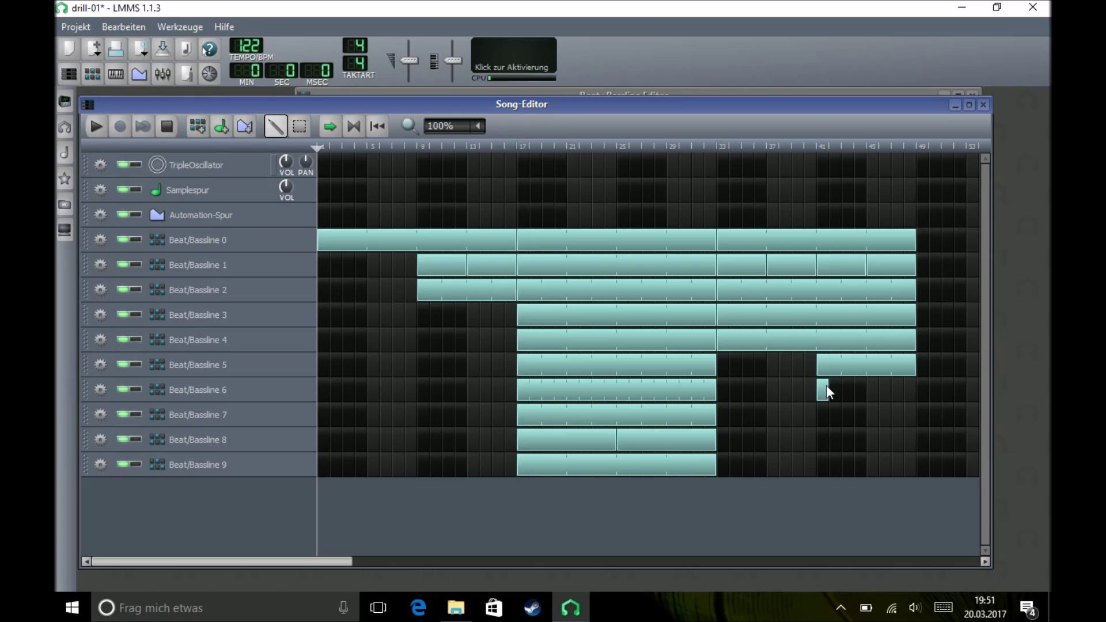
pyautogui.moveTo(828, 389); pyautogui.dragTo(913, 391)
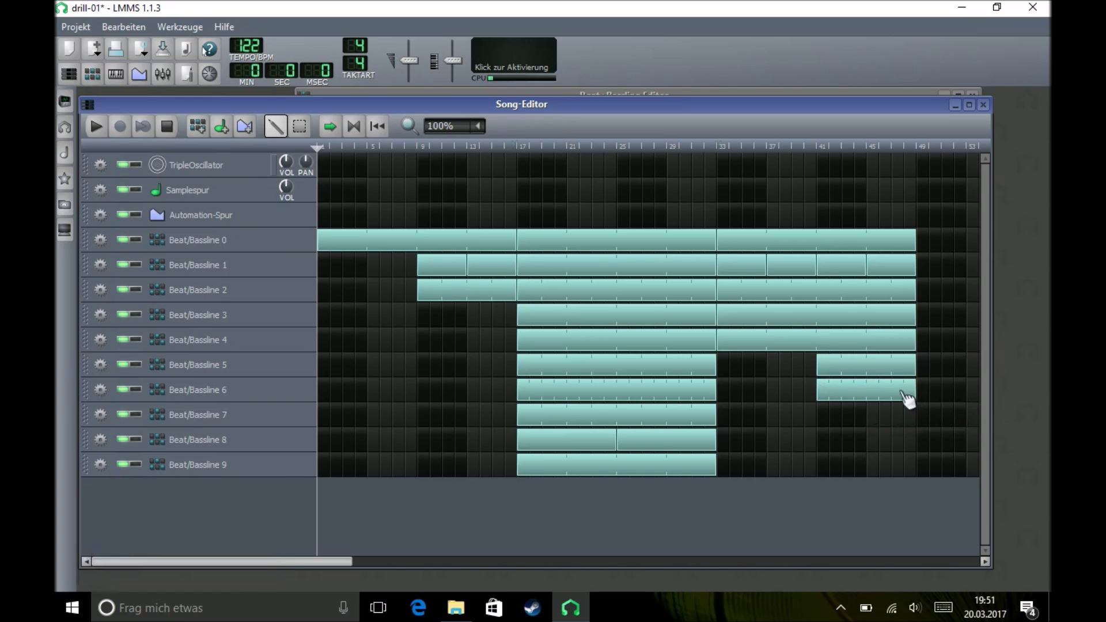
pyautogui.click(819, 463)
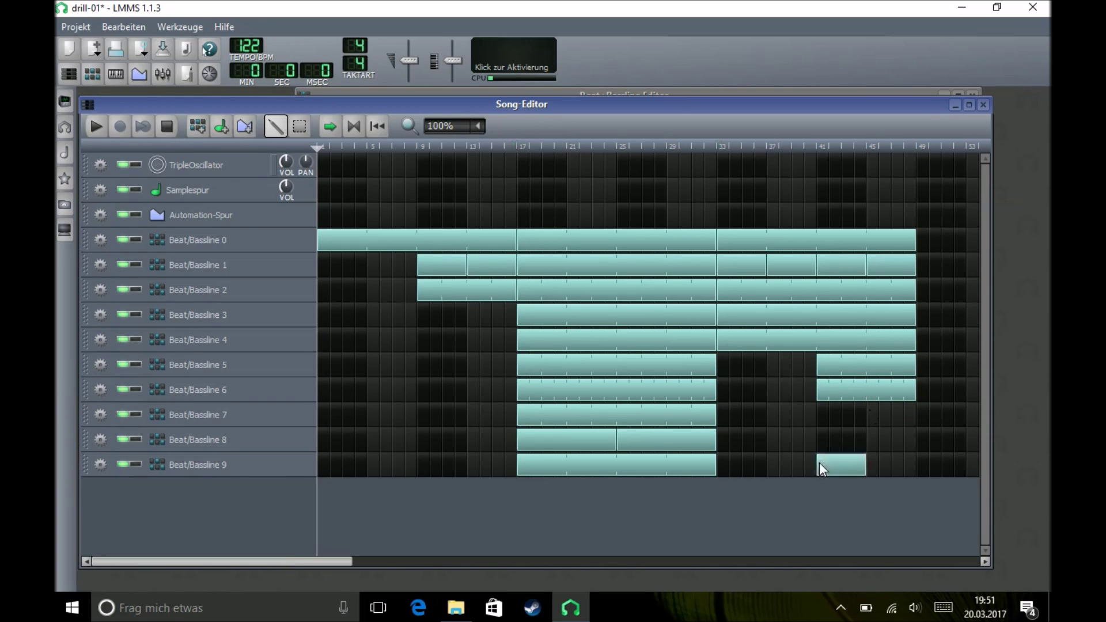
pyautogui.click(870, 464)
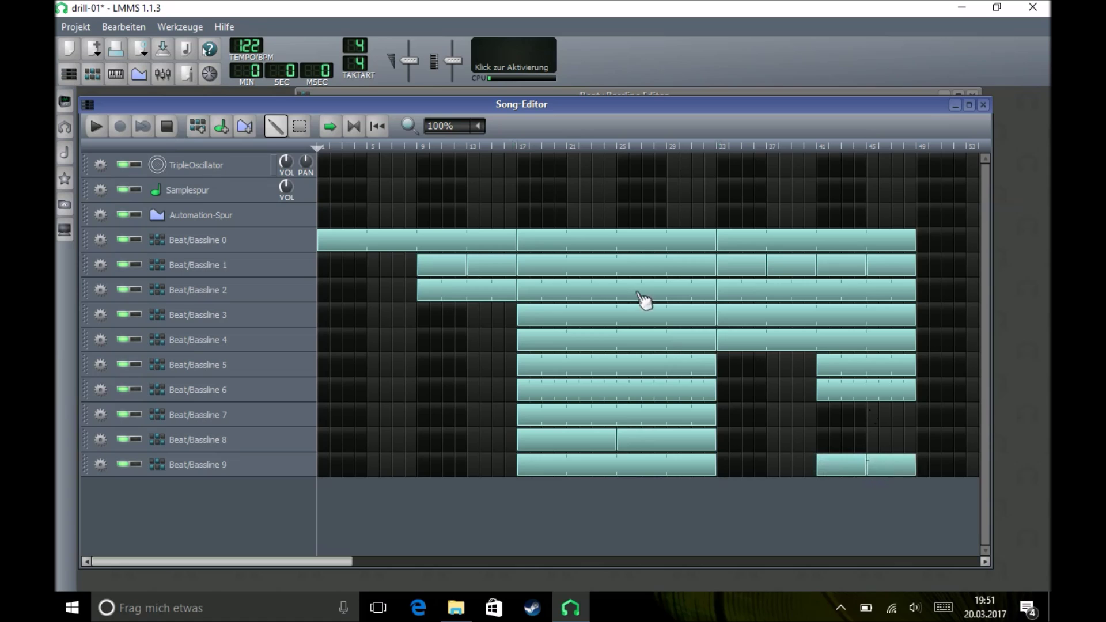
# Check the crash pattern and add a Beat/Bassline 7 block over bars 33 to 48
pyautogui.click(512, 91)
pyautogui.scroll(-2, 433, 120)
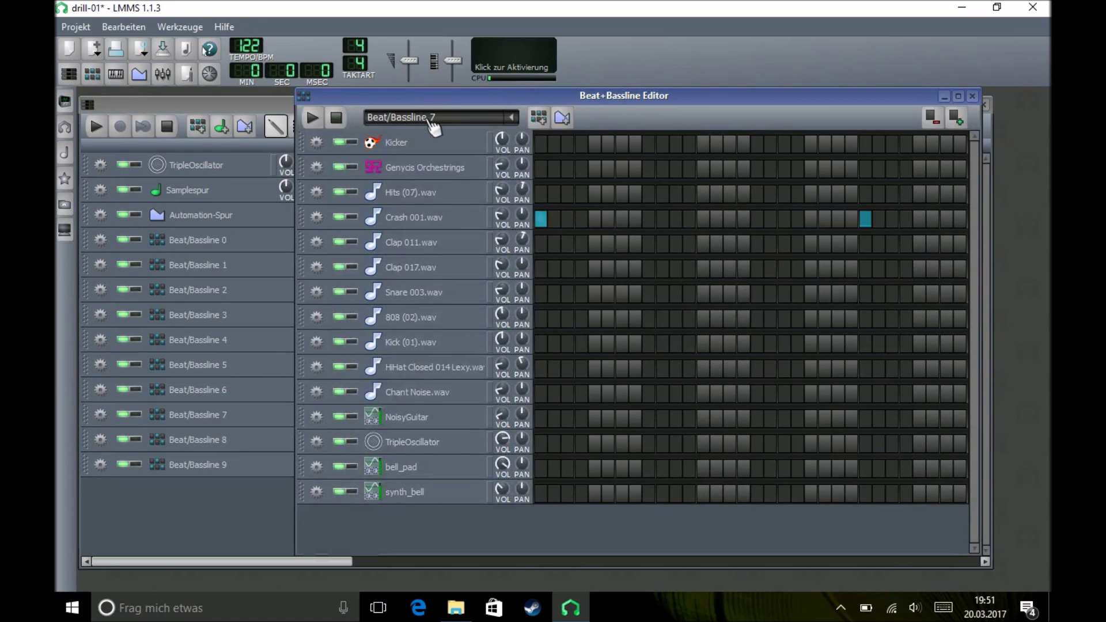
pyautogui.click(254, 112)
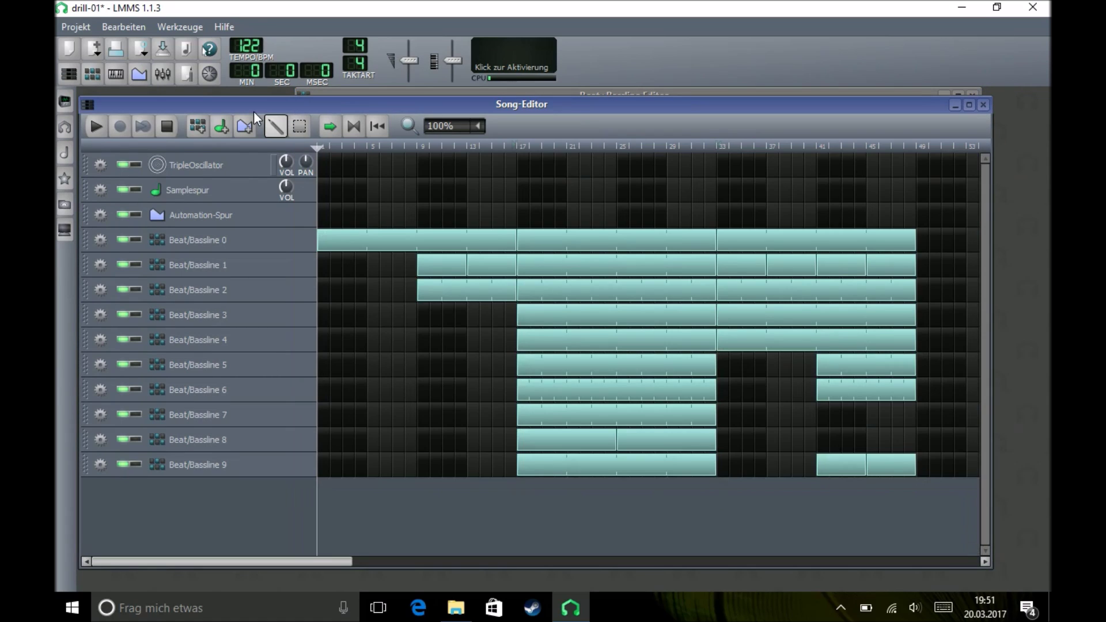
pyautogui.click(726, 416)
pyautogui.moveTo(742, 413); pyautogui.dragTo(916, 414)
# Add Beat/Bassline 0, Beat/Bassline 1 and Beat/Bassline 2 blocks over bars 49 to 64 of the song
pyautogui.moveTo(333, 559); pyautogui.dragTo(508, 562)
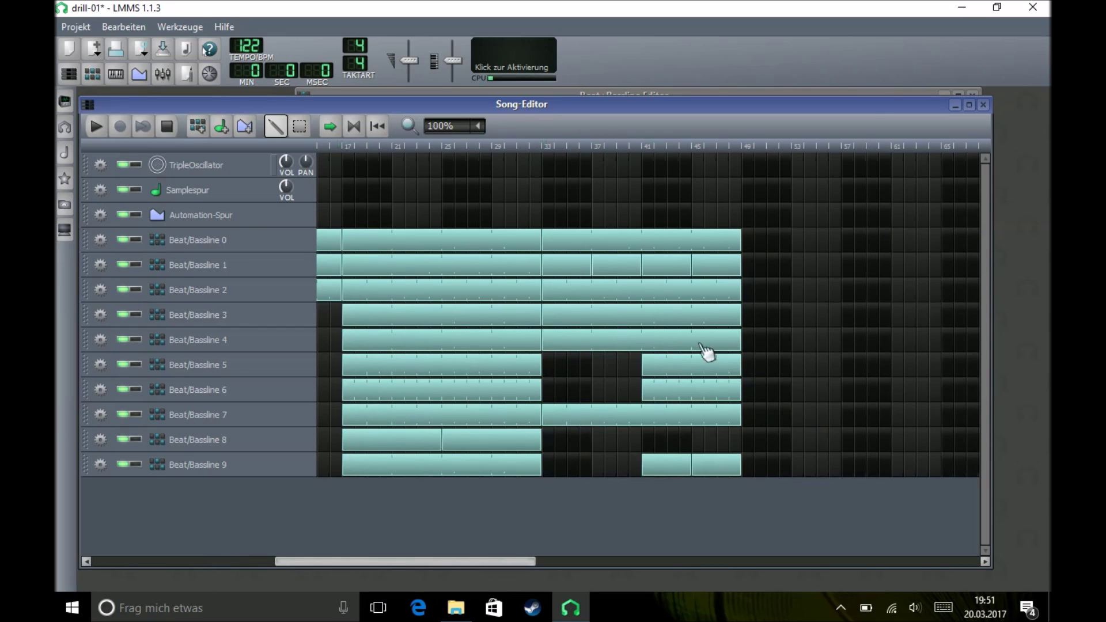
pyautogui.click(754, 237)
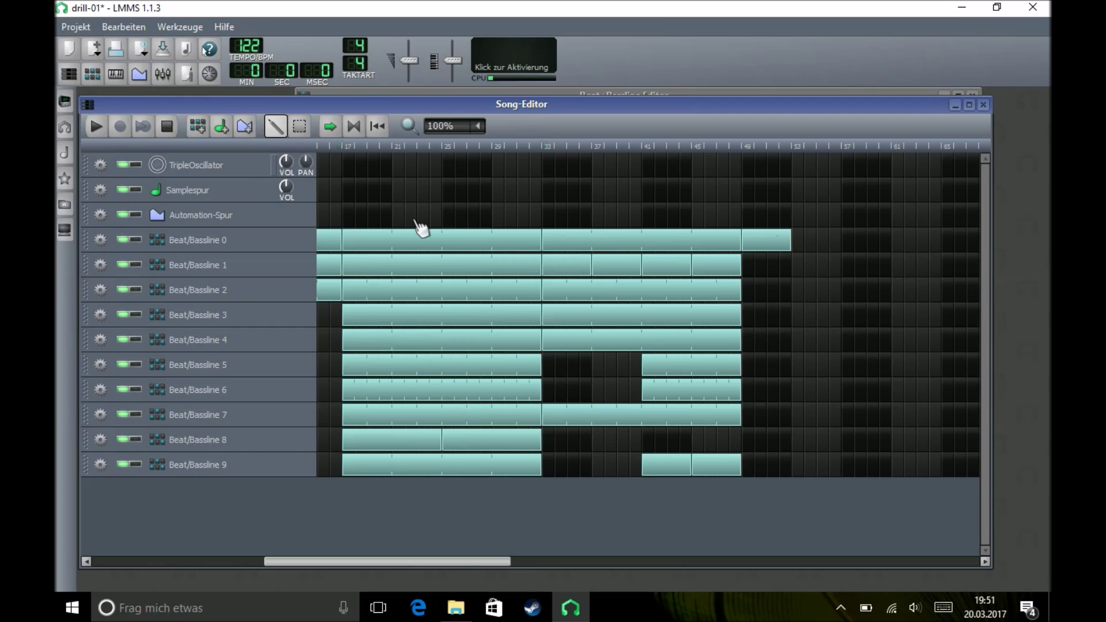
pyautogui.moveTo(791, 241); pyautogui.dragTo(950, 239)
pyautogui.moveTo(748, 265); pyautogui.dragTo(946, 266)
pyautogui.moveTo(767, 289); pyautogui.dragTo(951, 312)
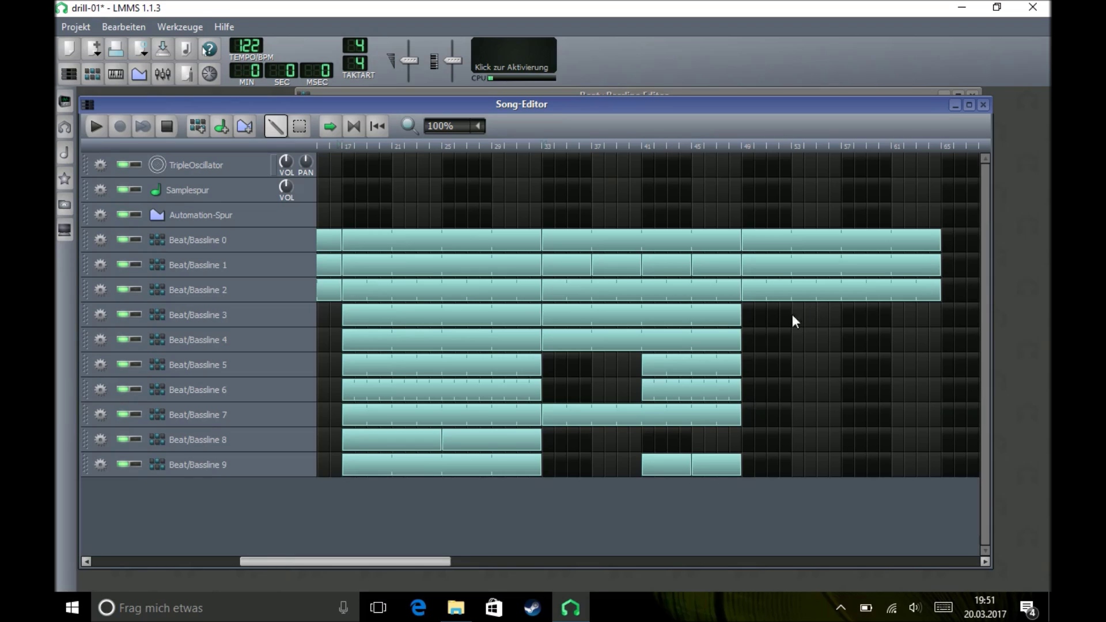
# Add Beat/Bassline 3 and Beat/Bassline 4 blocks and extend each over bars 49 to 64
pyautogui.click(750, 316)
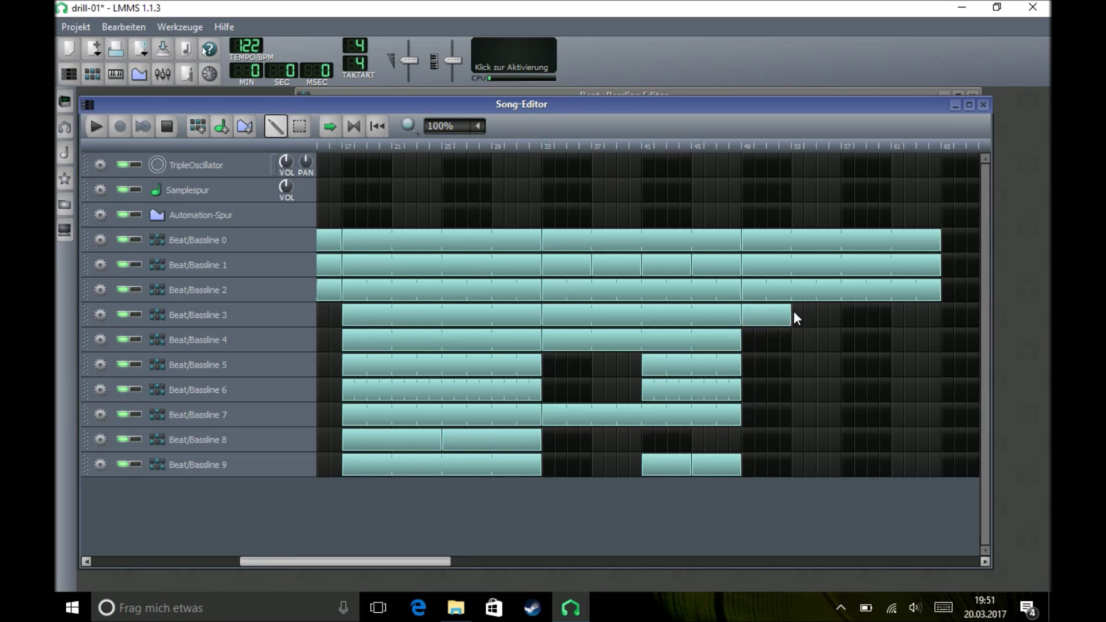
pyautogui.moveTo(793, 316); pyautogui.dragTo(942, 314)
pyautogui.click(746, 339)
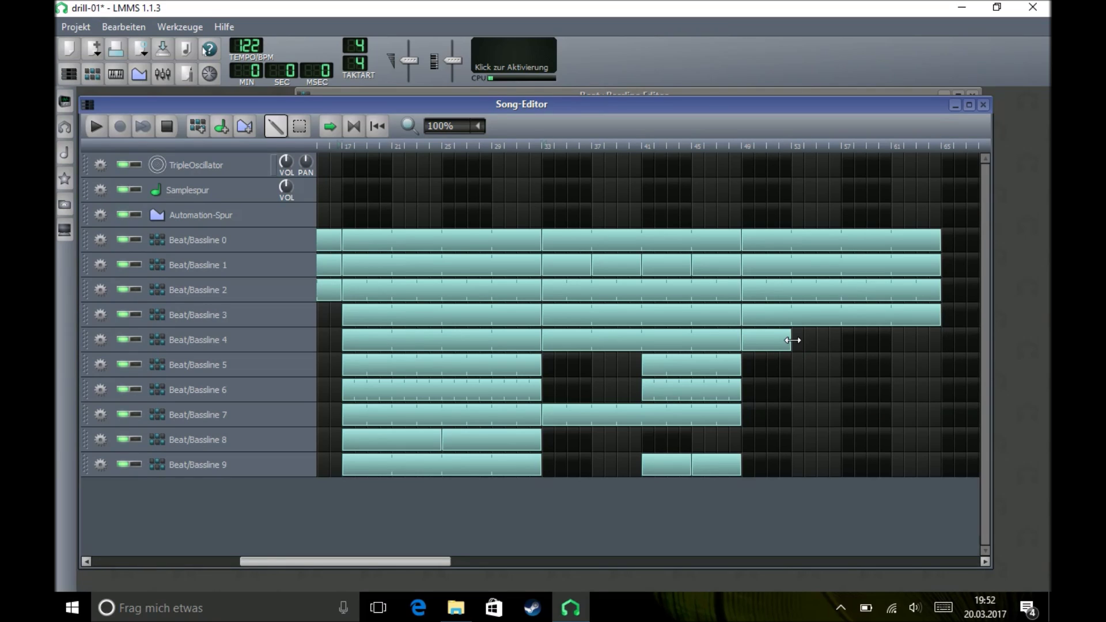
pyautogui.moveTo(791, 340); pyautogui.dragTo(942, 340)
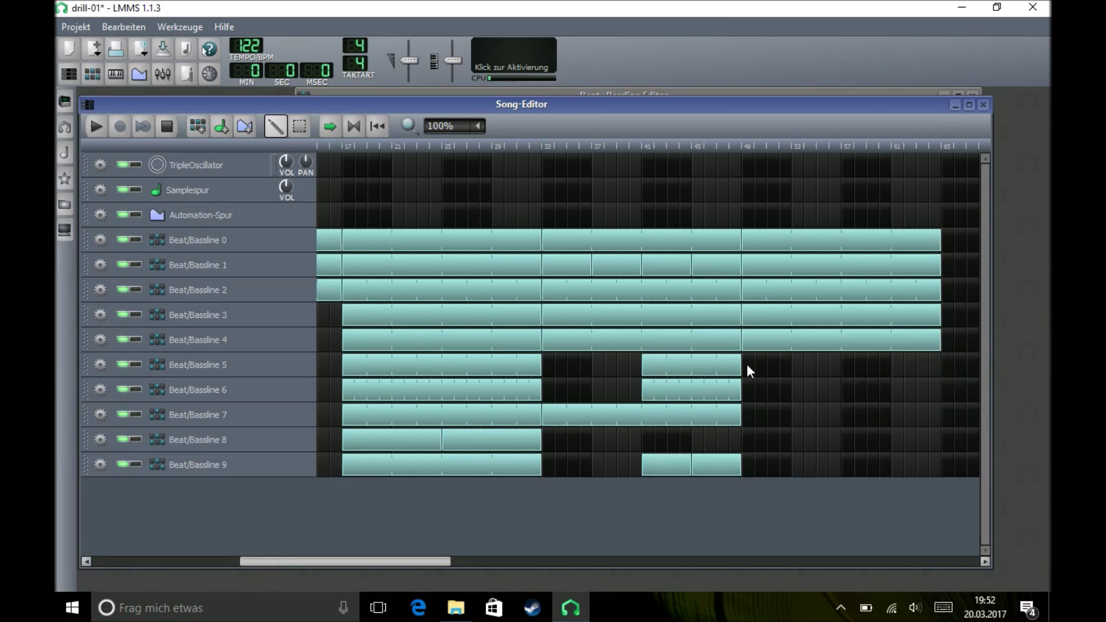
# Fill bars 49 to 64 with Beat/Bassline 5, Beat/Bassline 6 and Beat/Bassline 7 blocks
pyautogui.moveTo(766, 366); pyautogui.dragTo(941, 363)
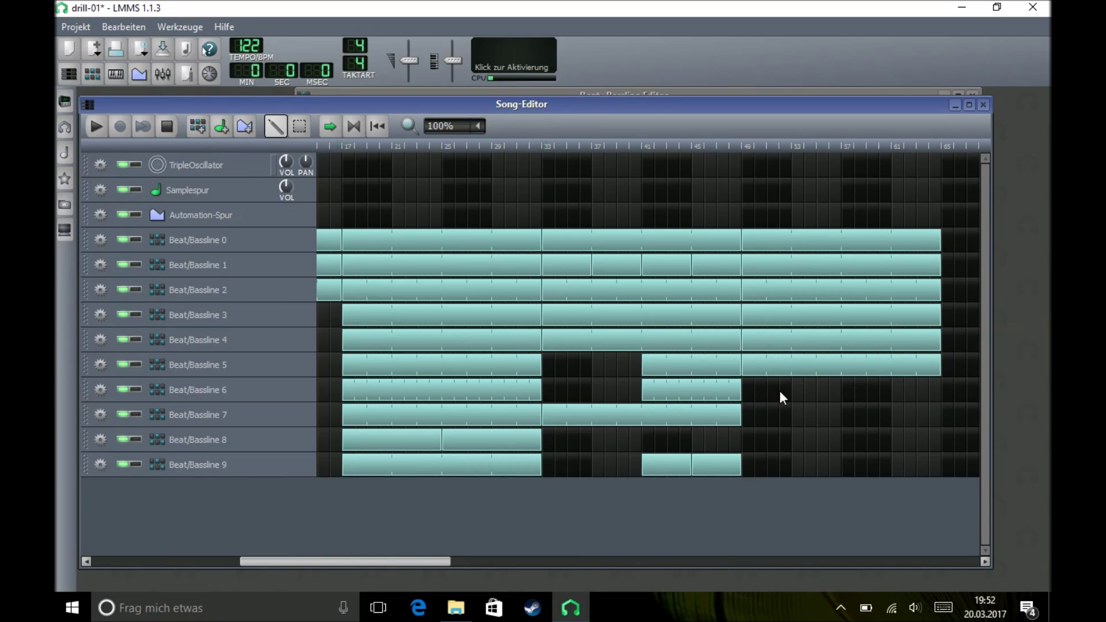
pyautogui.moveTo(753, 388); pyautogui.dragTo(943, 389)
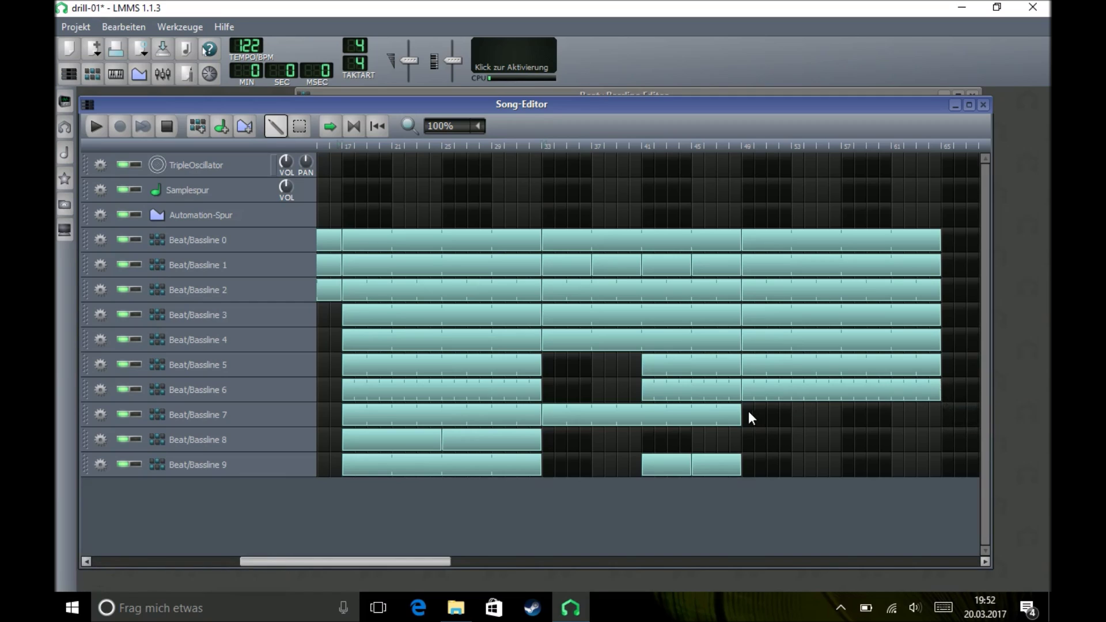
pyautogui.moveTo(770, 412); pyautogui.dragTo(941, 413)
# Place two consecutive Beat/Bassline 8 blocks and one extended Beat/Bassline 9 block over bars 49 to 64
pyautogui.click(749, 435)
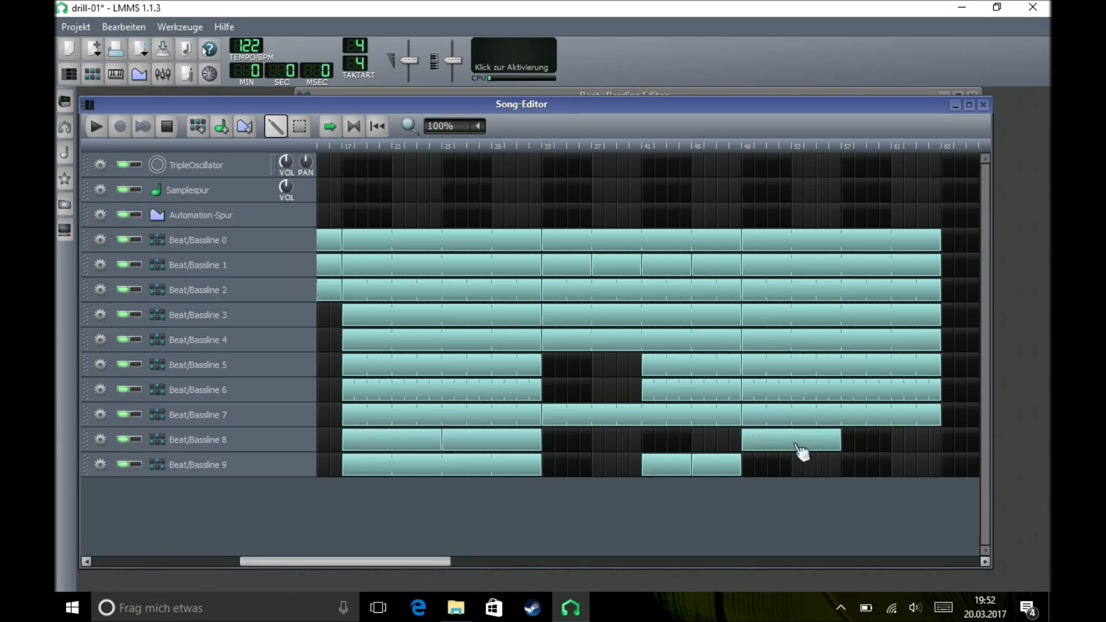
pyautogui.click(850, 442)
pyautogui.click(749, 464)
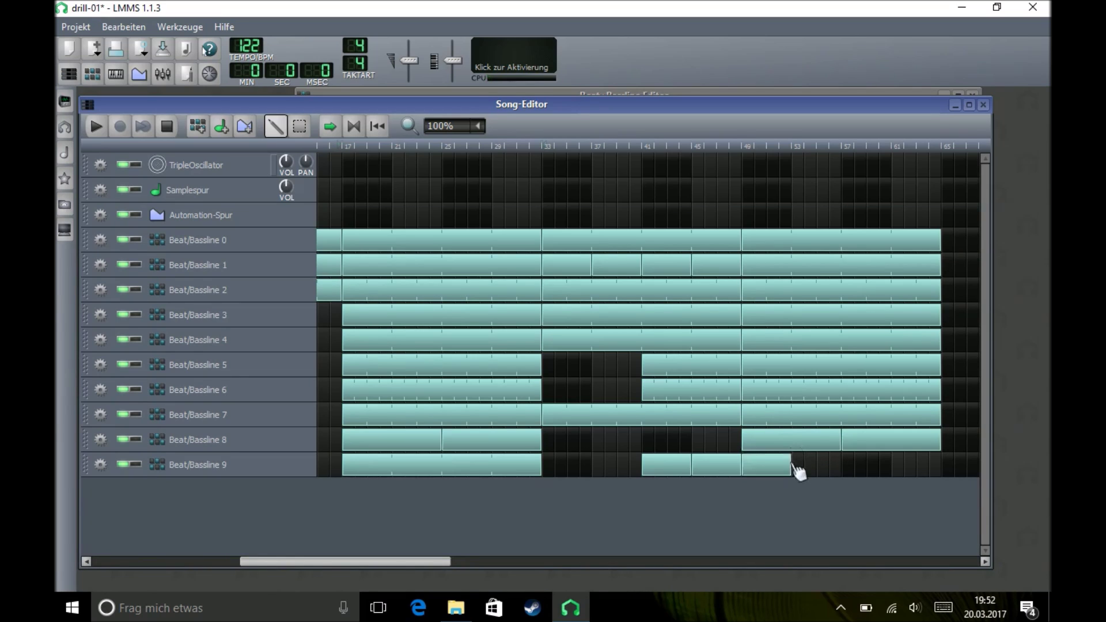
pyautogui.moveTo(791, 465); pyautogui.dragTo(933, 465)
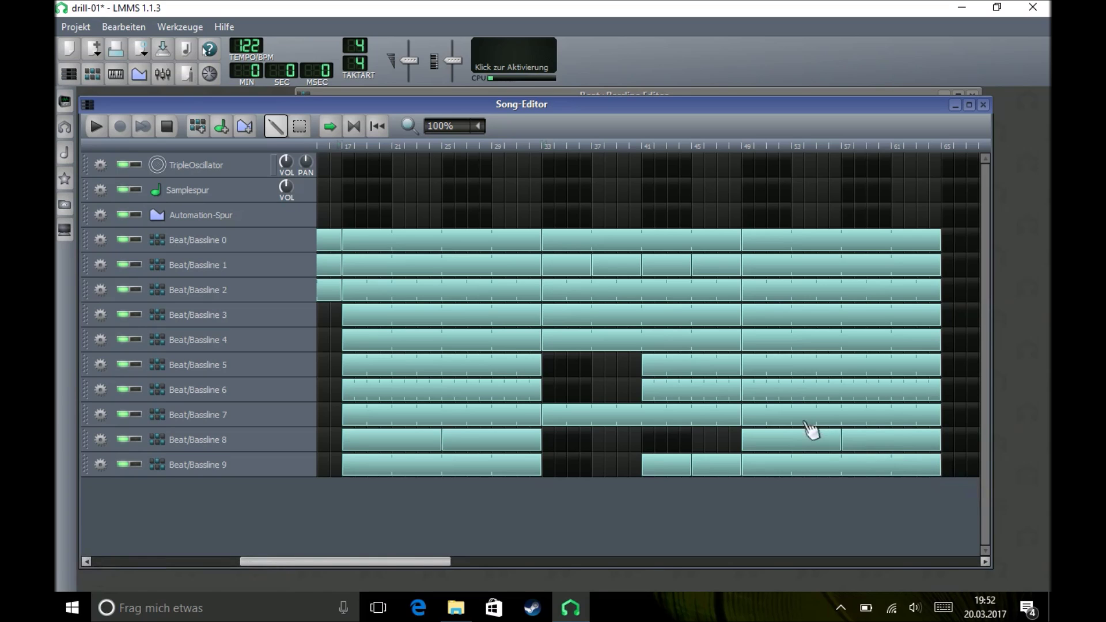
pyautogui.moveTo(427, 562); pyautogui.dragTo(295, 554)
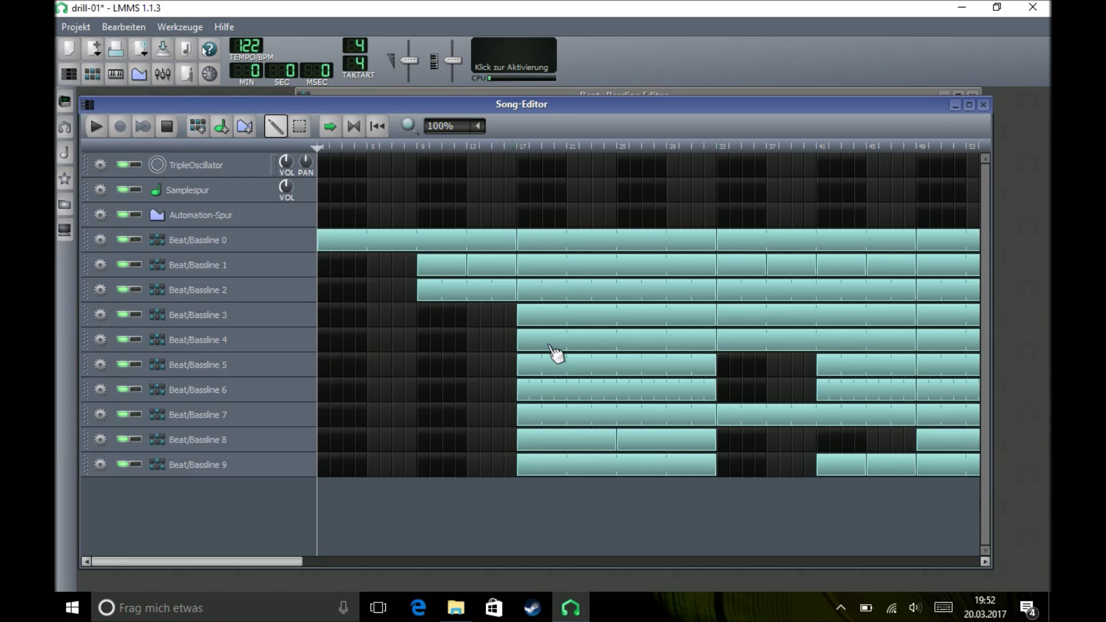